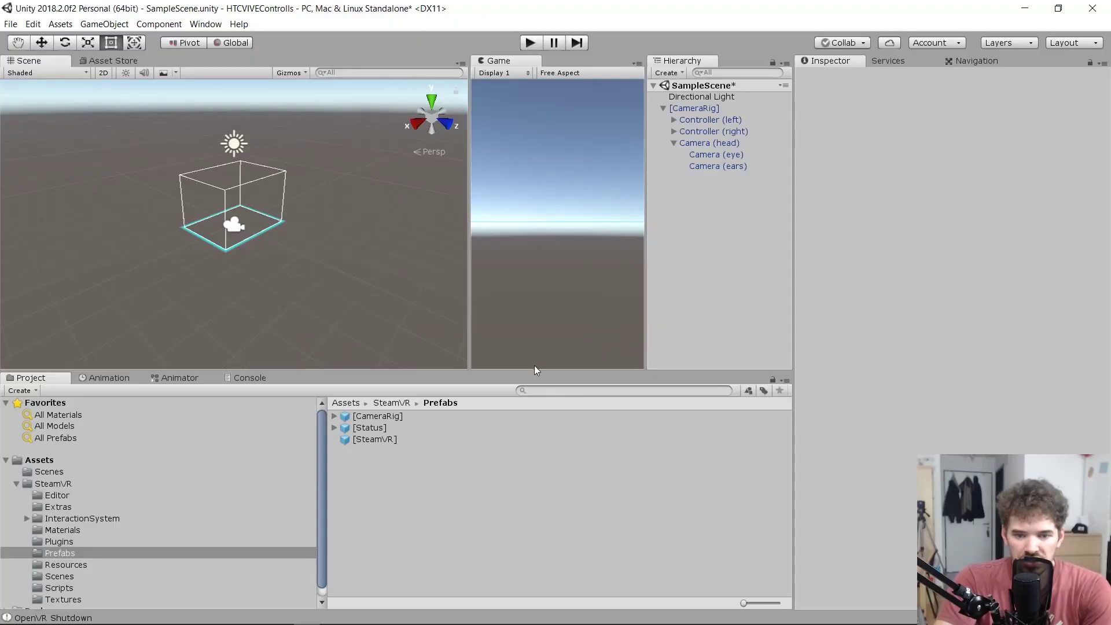
# Resize the Project panel, widen the Game view, and inspect the Directional Light settings
pyautogui.moveTo(535, 371); pyautogui.dragTo(504, 415)
pyautogui.moveTo(470, 297); pyautogui.dragTo(322, 292)
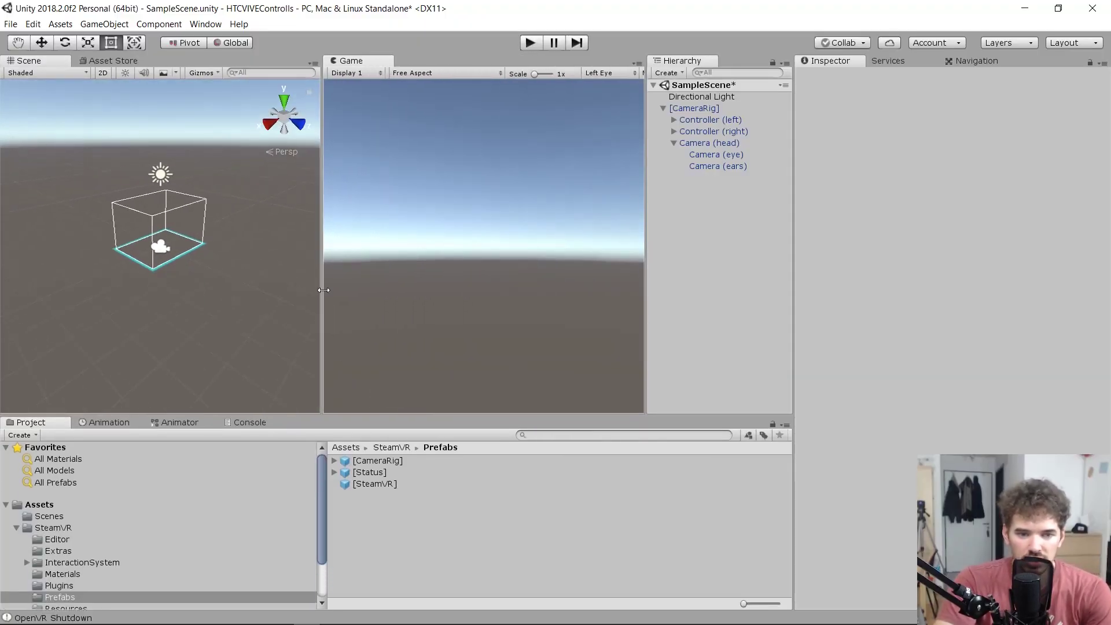
pyautogui.click(113, 61)
pyautogui.hotkey('ctrl', '1')
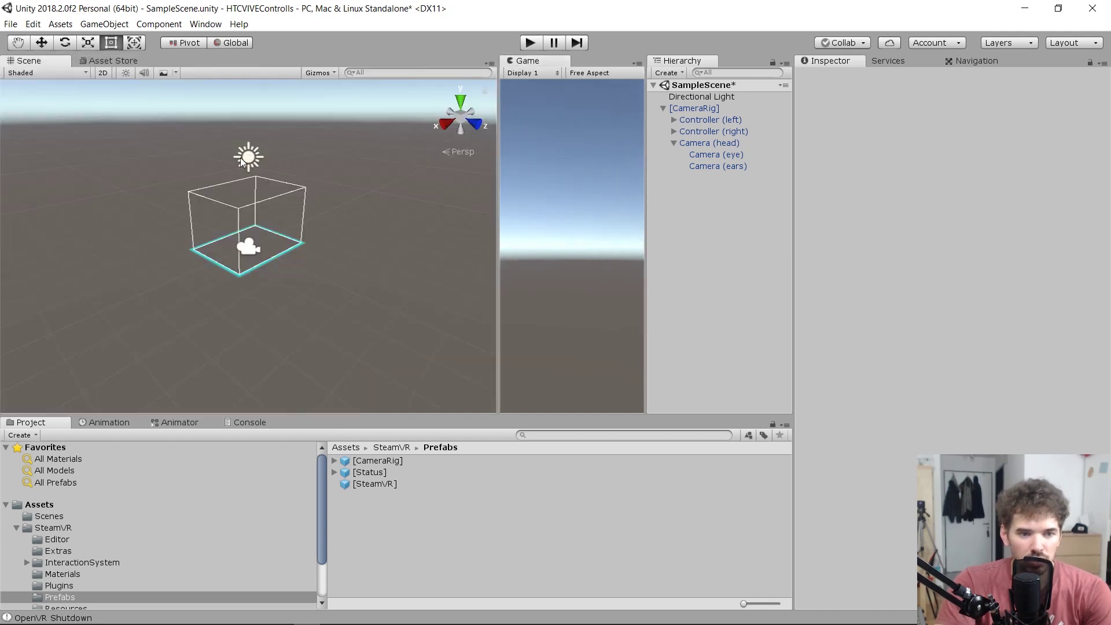
pyautogui.moveTo(504, 165); pyautogui.dragTo(391, 163)
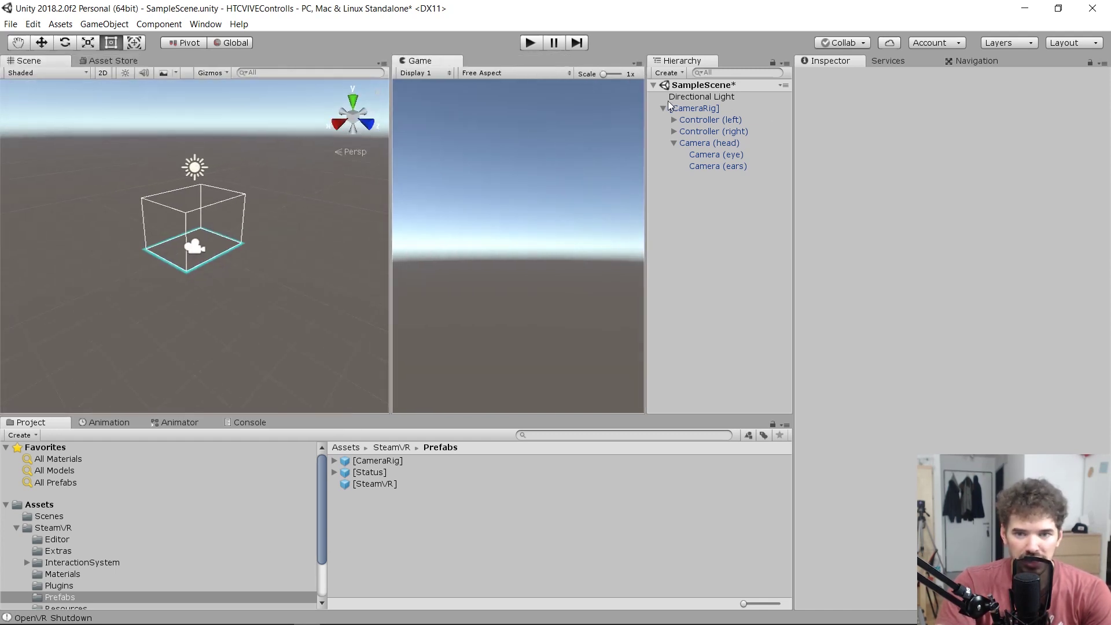
pyautogui.click(694, 98)
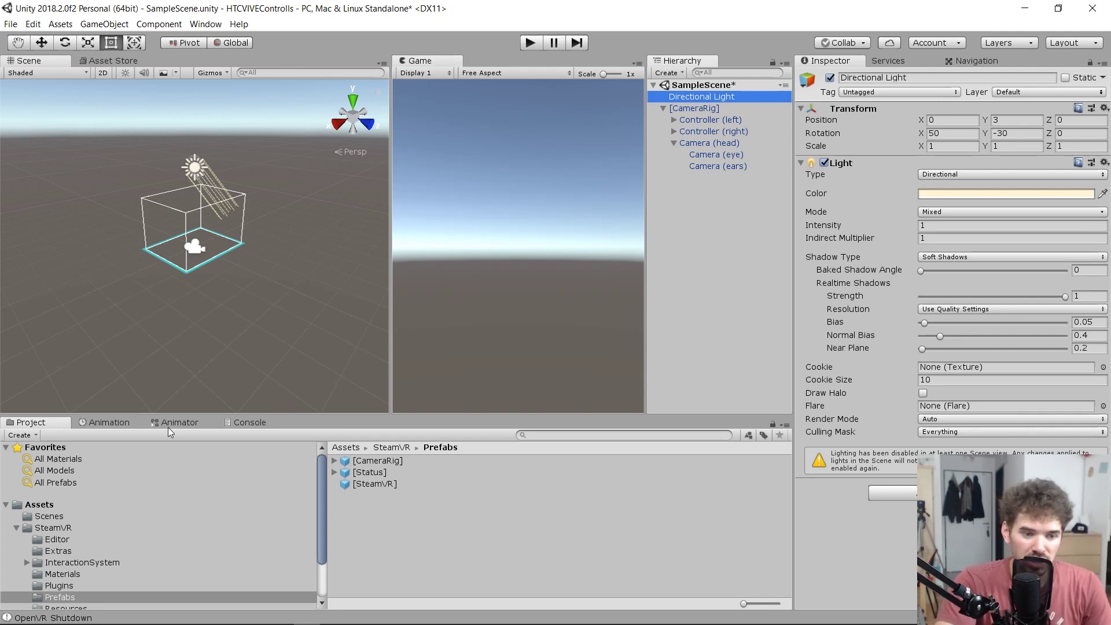
pyautogui.moveTo(175, 415); pyautogui.dragTo(175, 368)
# Expand Assets > SteamVR > Prefabs and inspect the [CameraRig] prefab's components
pyautogui.click(17, 482)
pyautogui.click(23, 483)
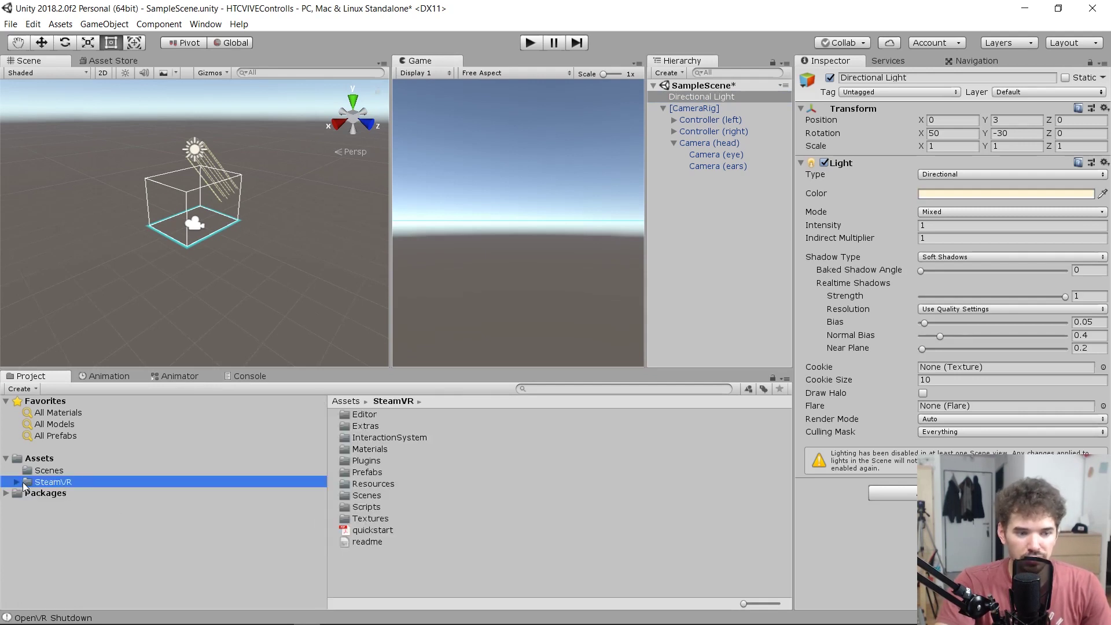
pyautogui.click(17, 482)
pyautogui.click(60, 552)
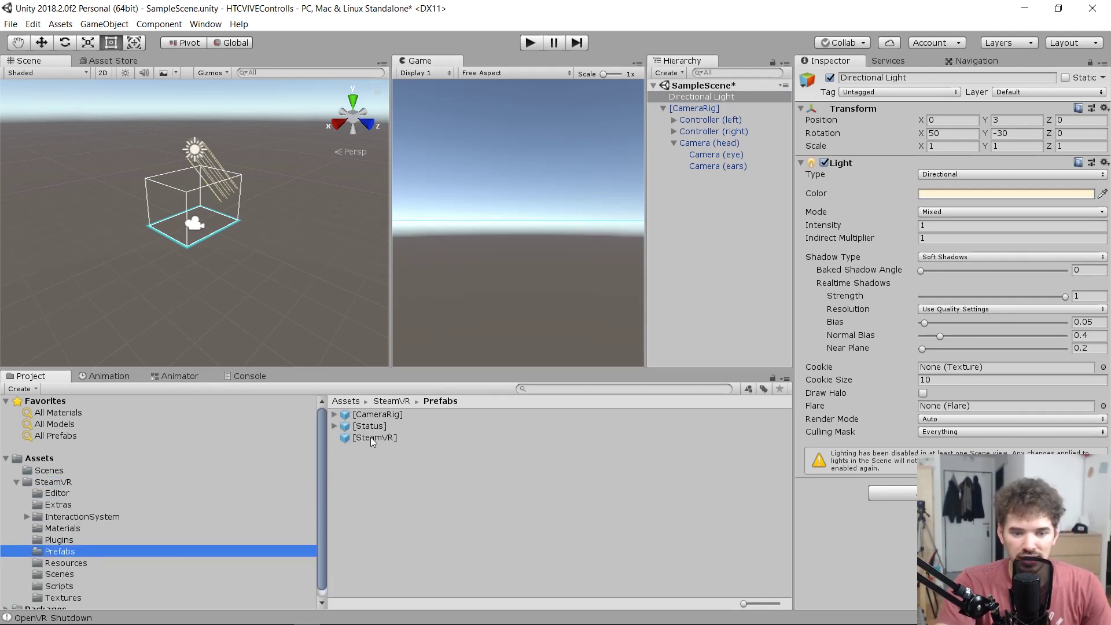
pyautogui.click(368, 416)
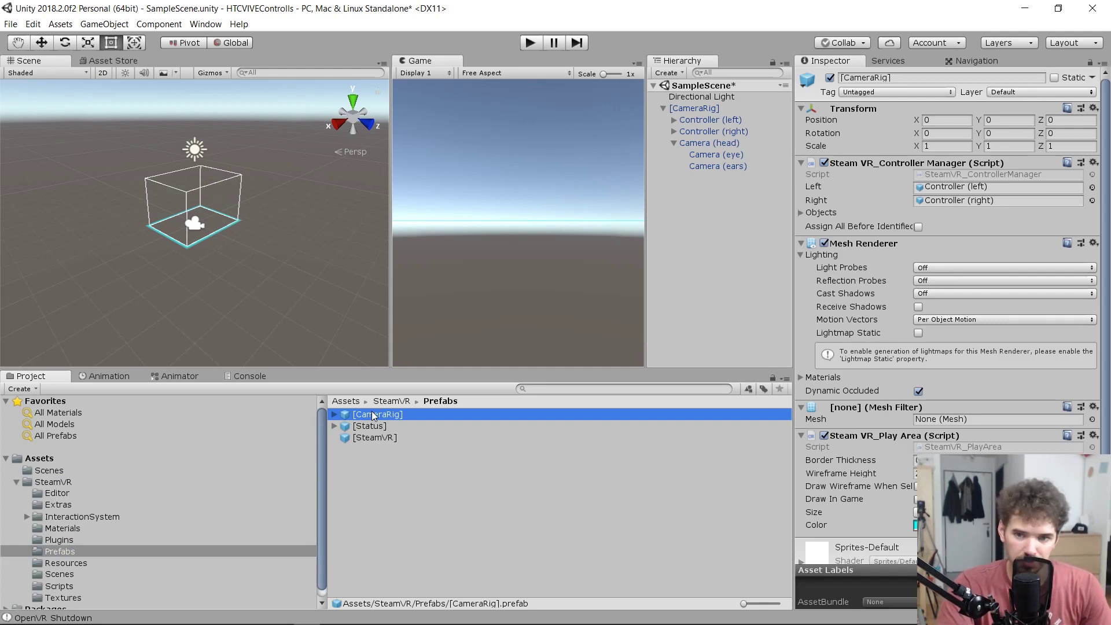
# Readjust the Scene, Game and Project panel sizes and start the scene in Play mode
pyautogui.moveTo(391, 313); pyautogui.dragTo(310, 313)
pyautogui.moveTo(307, 369); pyautogui.dragTo(307, 390)
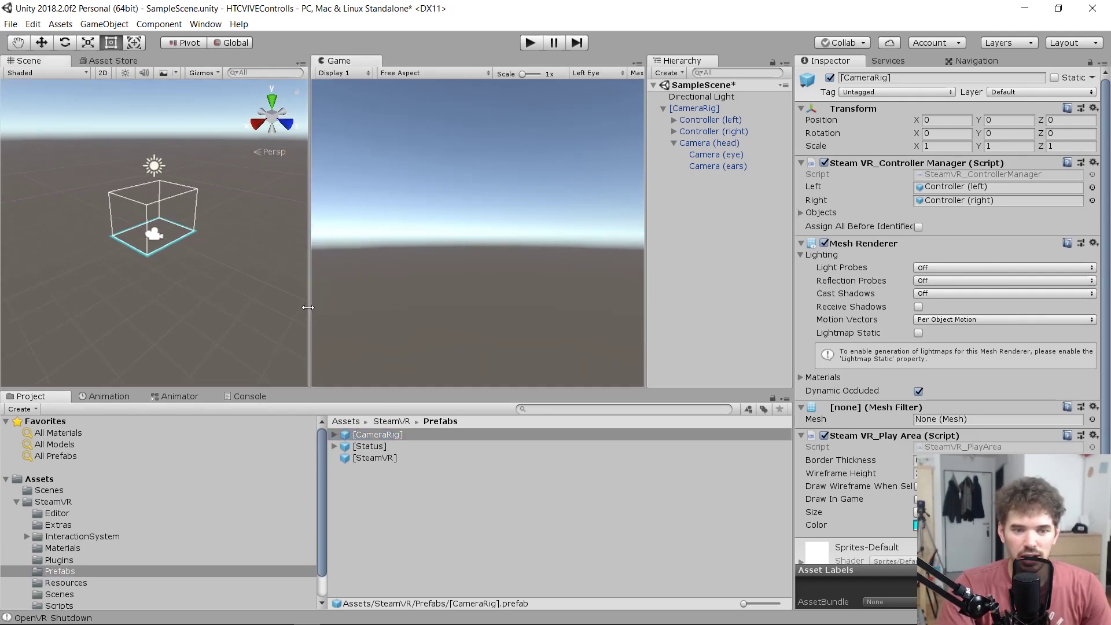
pyautogui.moveTo(309, 308); pyautogui.dragTo(334, 306)
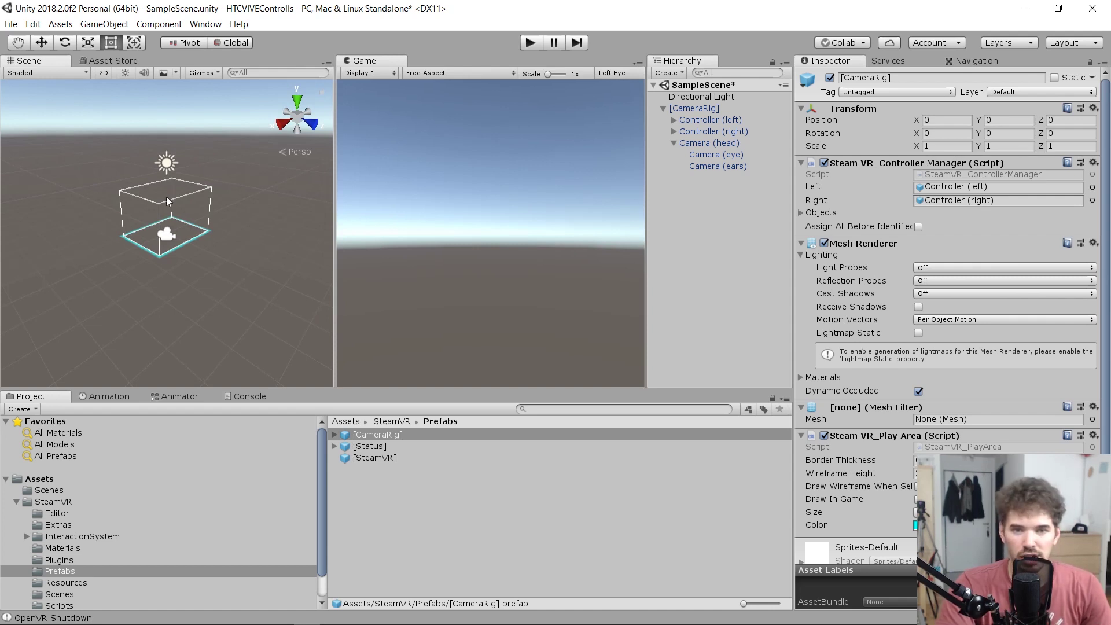
pyautogui.click(534, 41)
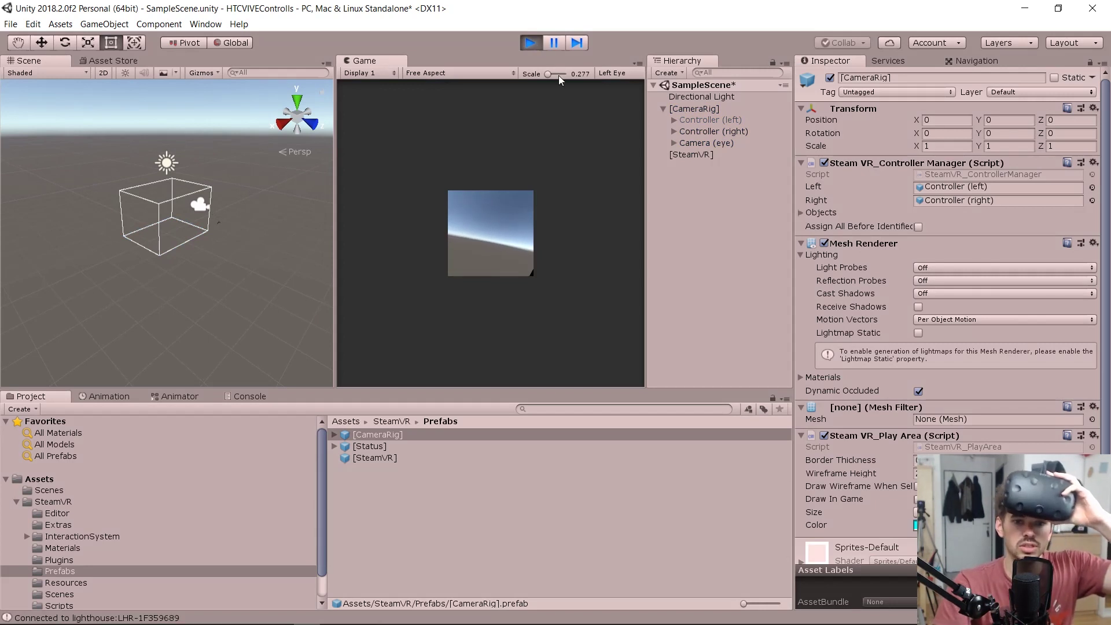
# Adjust the Game view scale while watching the tracked controller, stop Play, and enlarge the Project panel
pyautogui.moveTo(558, 75); pyautogui.dragTo(548, 74)
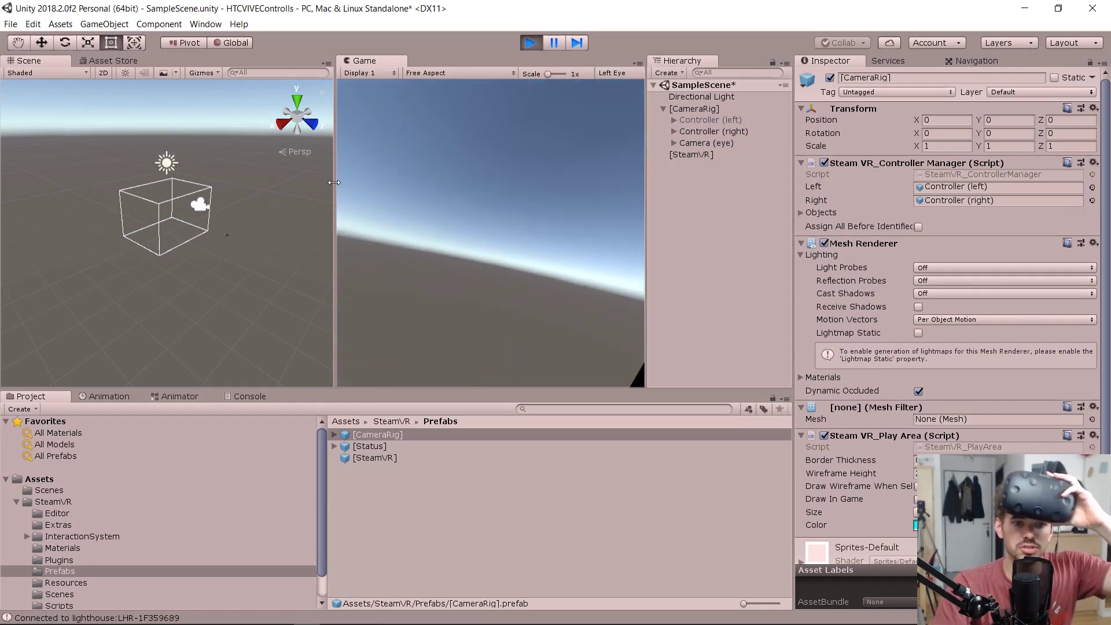
pyautogui.moveTo(335, 182); pyautogui.dragTo(239, 182)
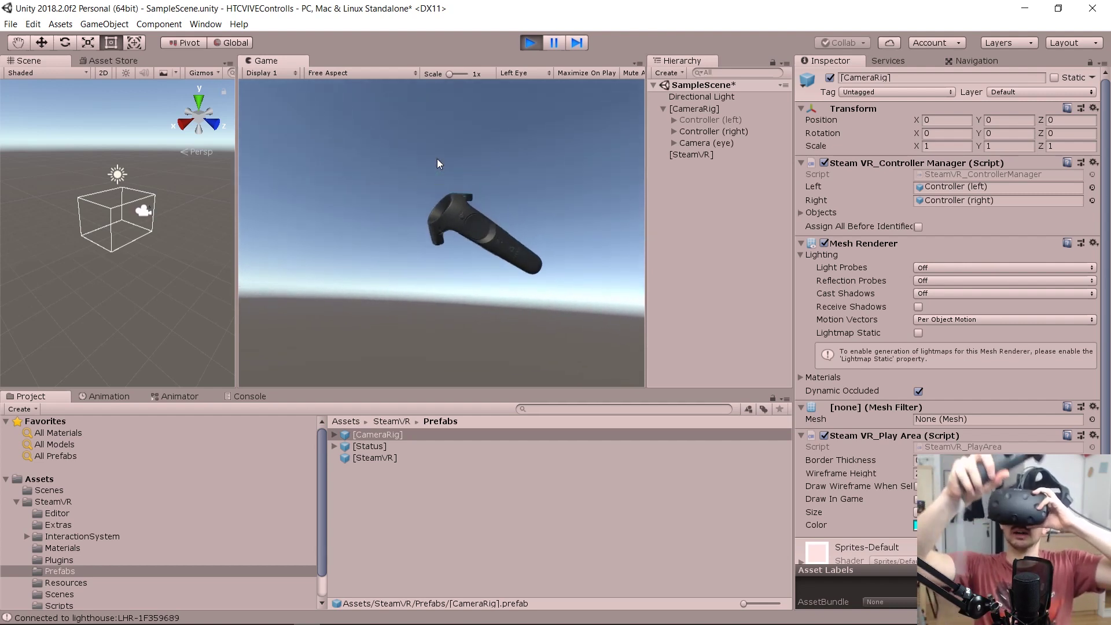
pyautogui.click(535, 44)
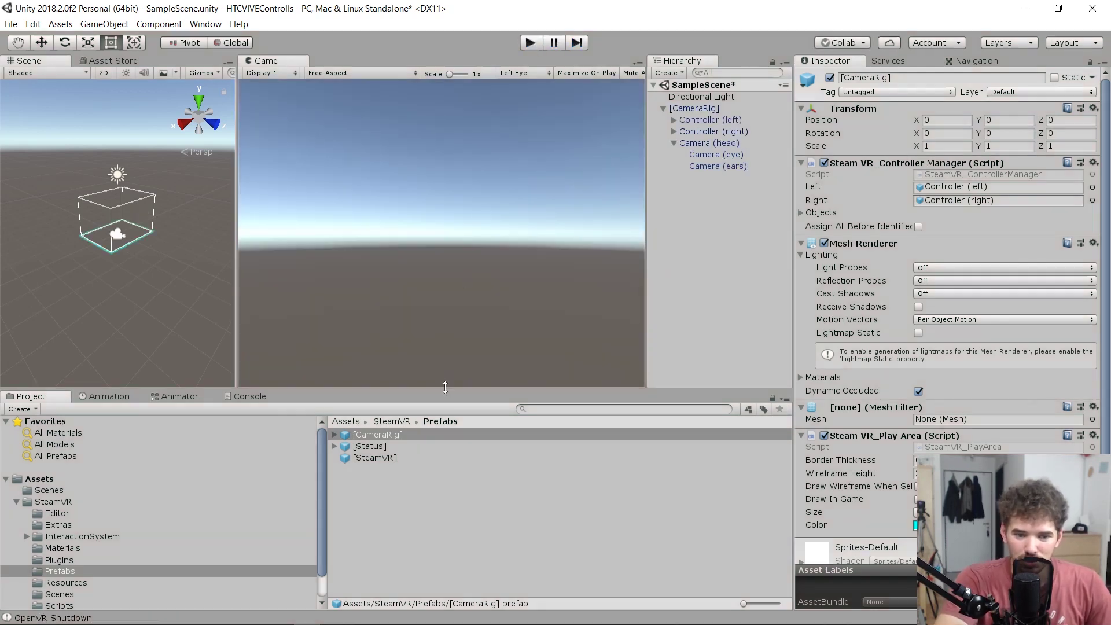
pyautogui.moveTo(445, 390); pyautogui.dragTo(406, 330)
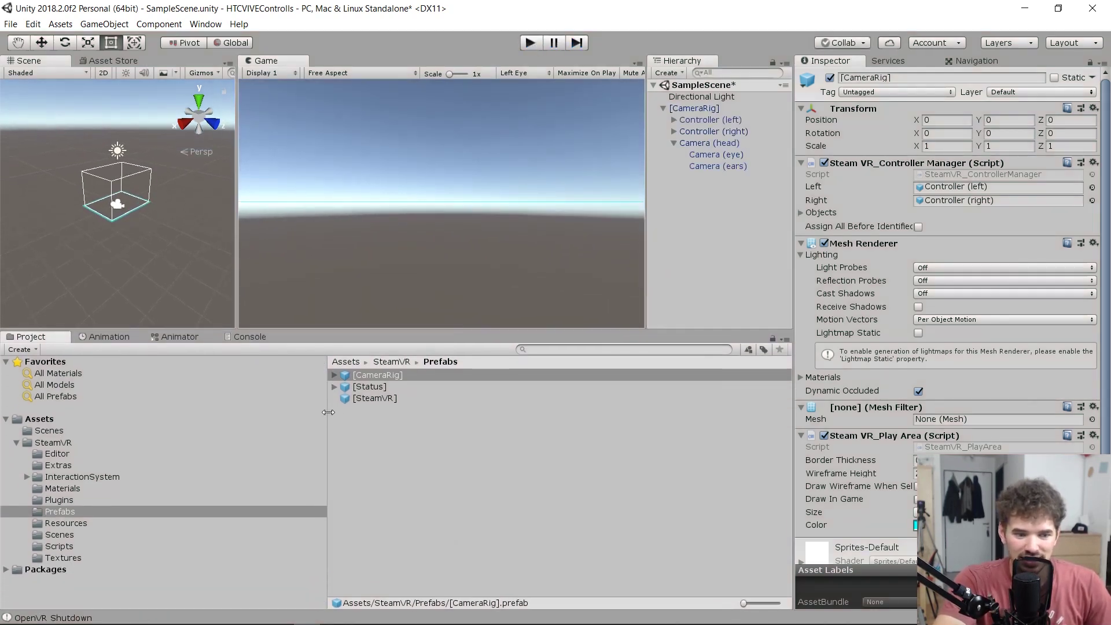
# Create a Scripts folder under Assets and open it
pyautogui.moveTo(328, 412); pyautogui.dragTo(254, 408)
pyautogui.click(30, 418)
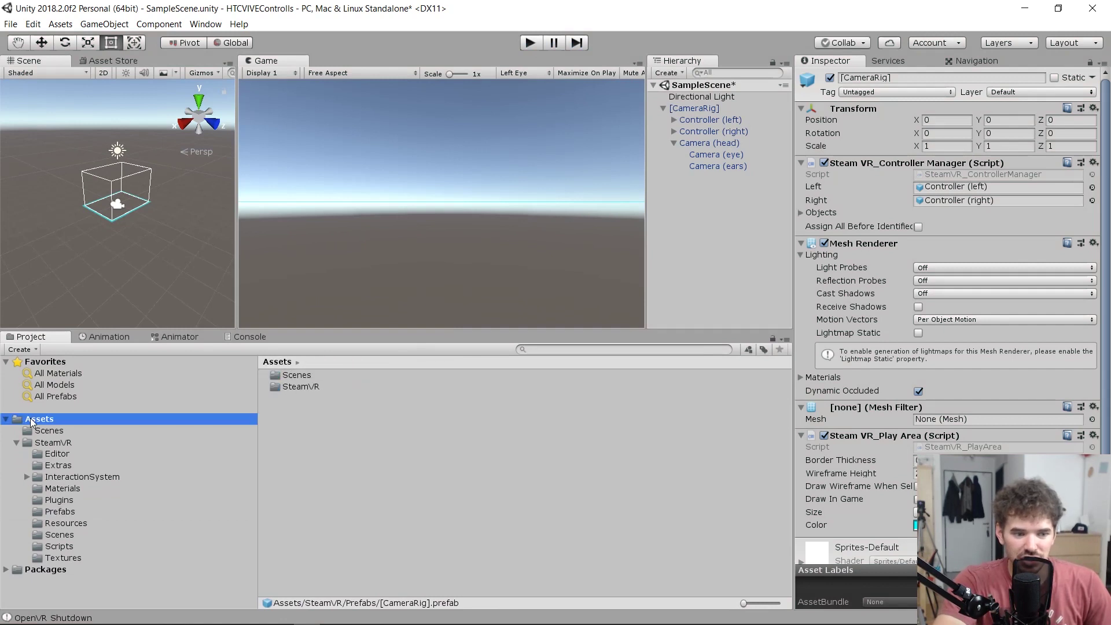
pyautogui.click(16, 444)
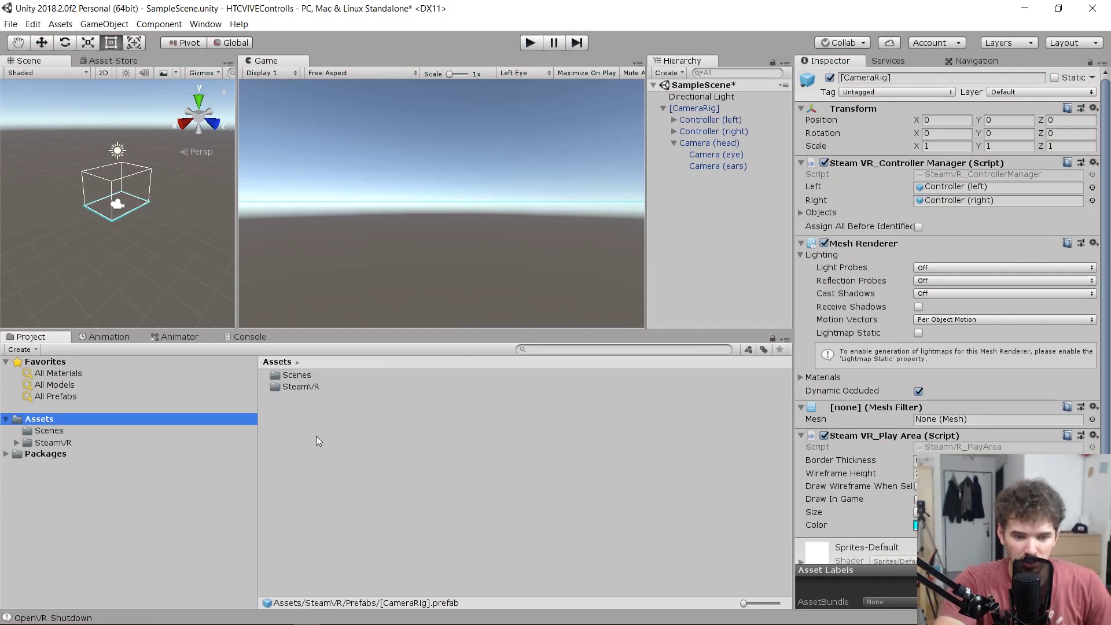
pyautogui.rightClick(287, 413)
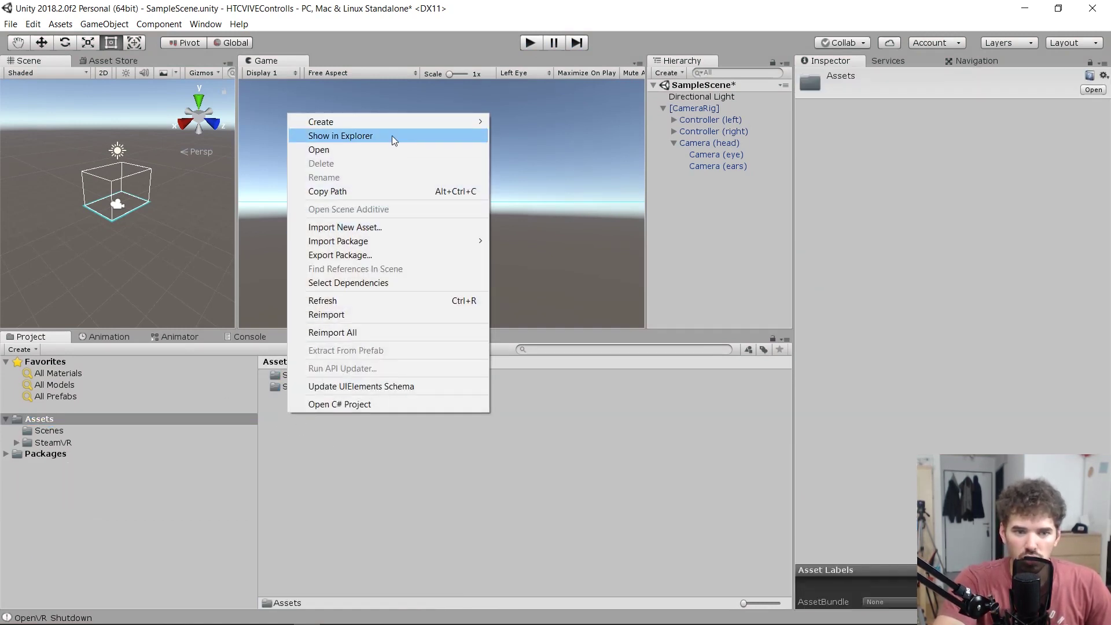
pyautogui.moveTo(394, 126)
pyautogui.click(565, 124)
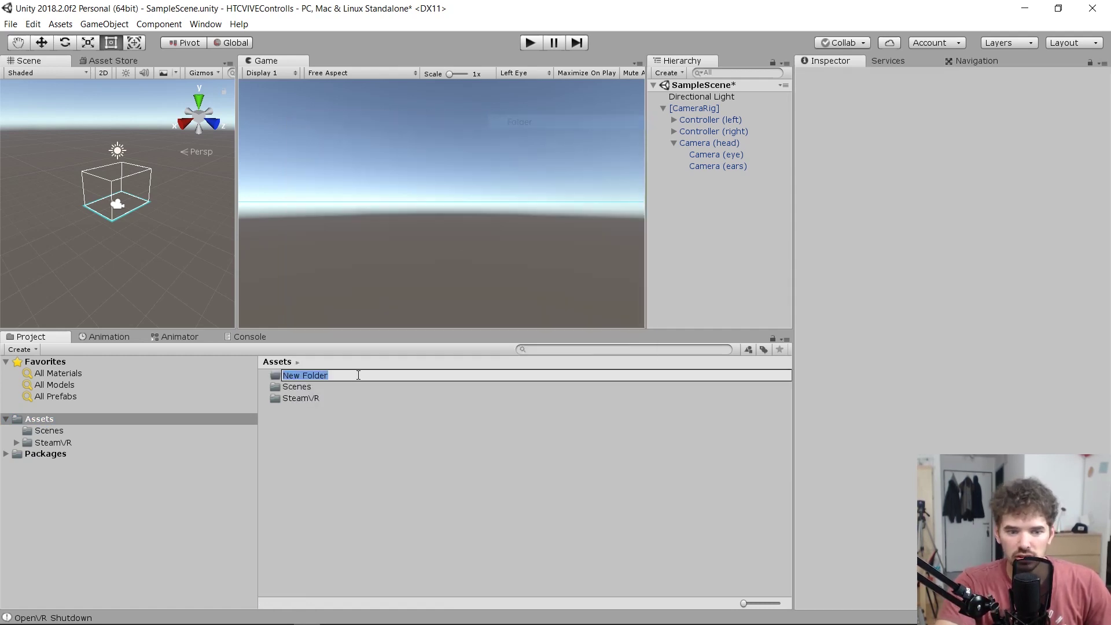
pyautogui.write('Scripts')
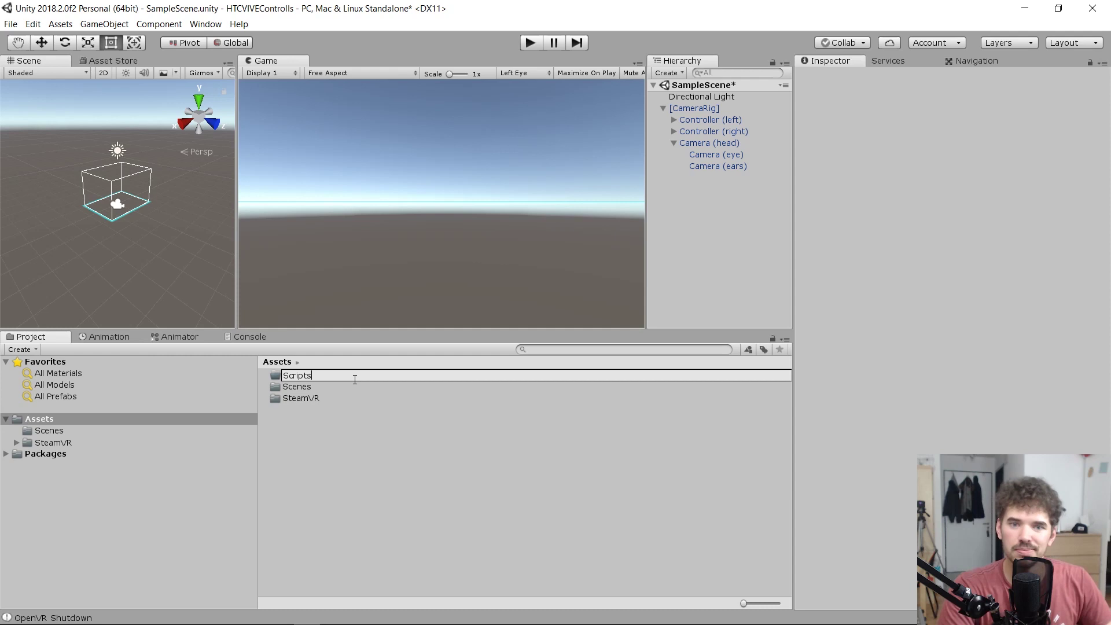
pyautogui.press('Return')
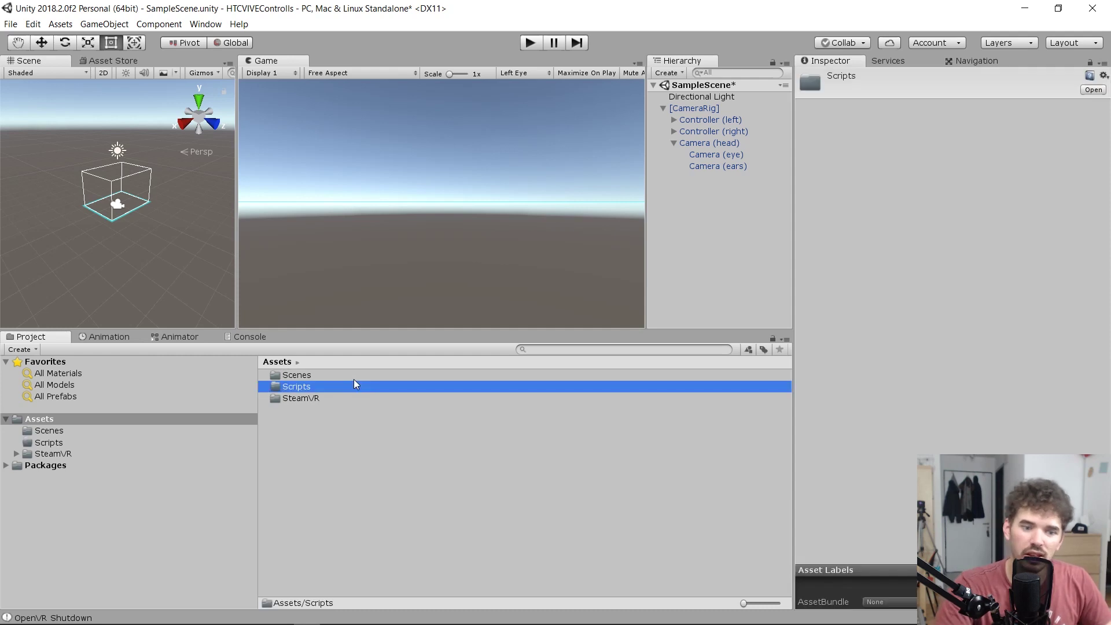
pyautogui.doubleClick(327, 384)
# Create a new C# script named HandControllerInput inside the Scripts folder
pyautogui.rightClick(351, 411)
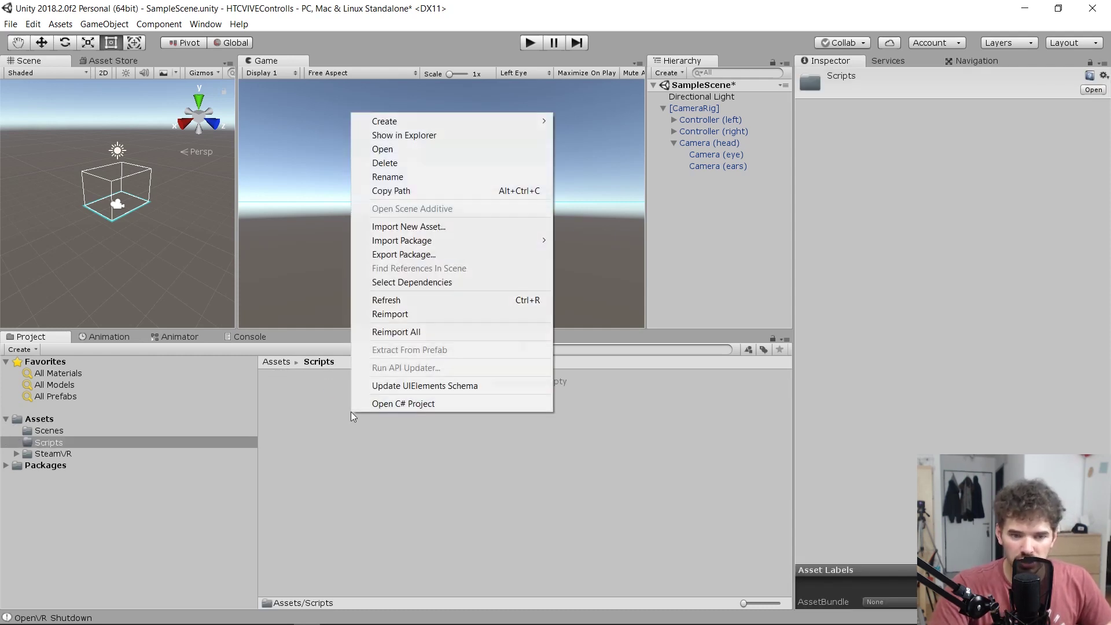
pyautogui.click(298, 449)
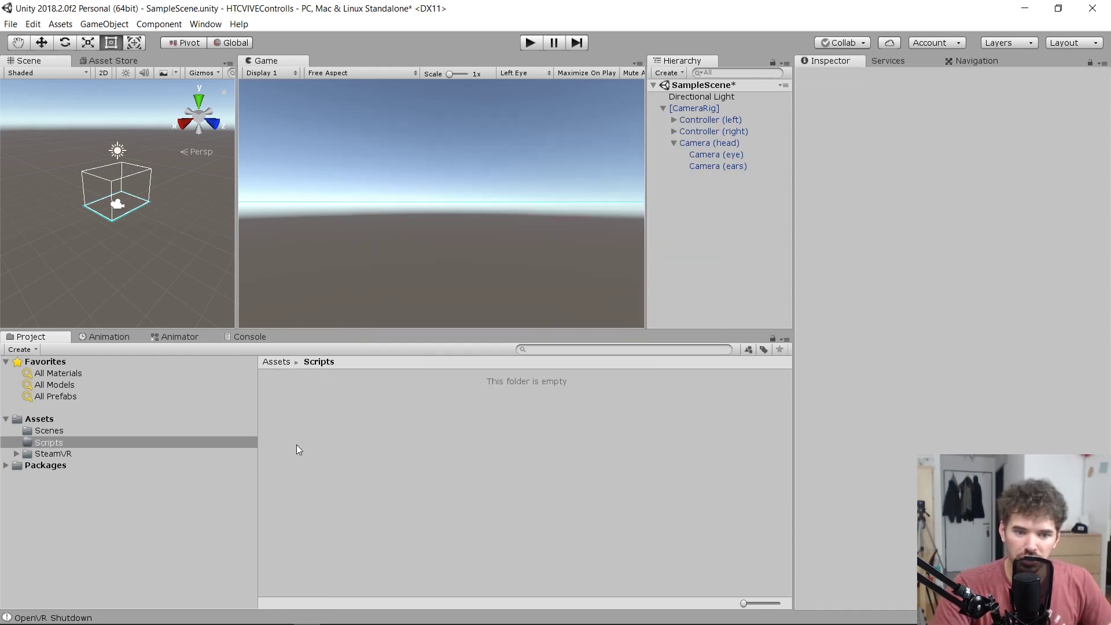
pyautogui.rightClick(342, 409)
pyautogui.moveTo(415, 117)
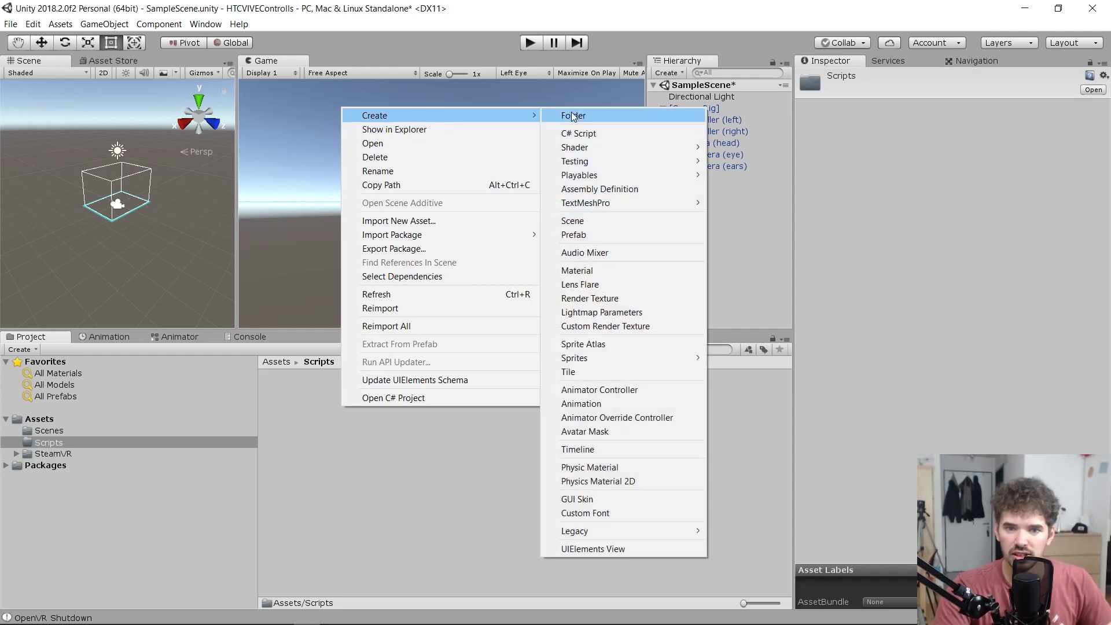
pyautogui.click(586, 137)
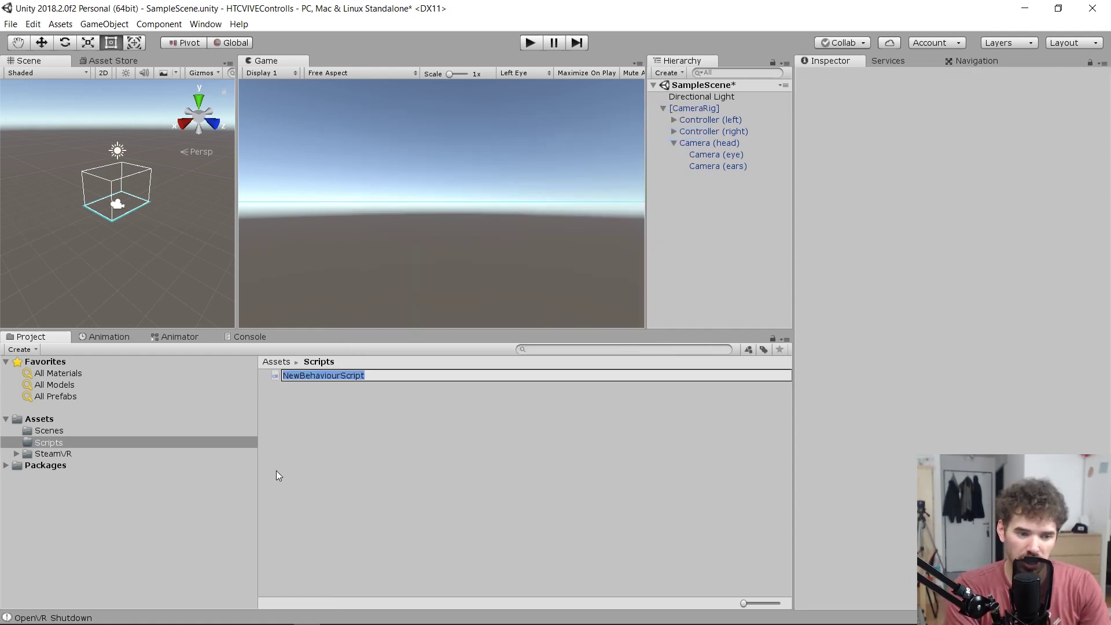
pyautogui.write('HandC')
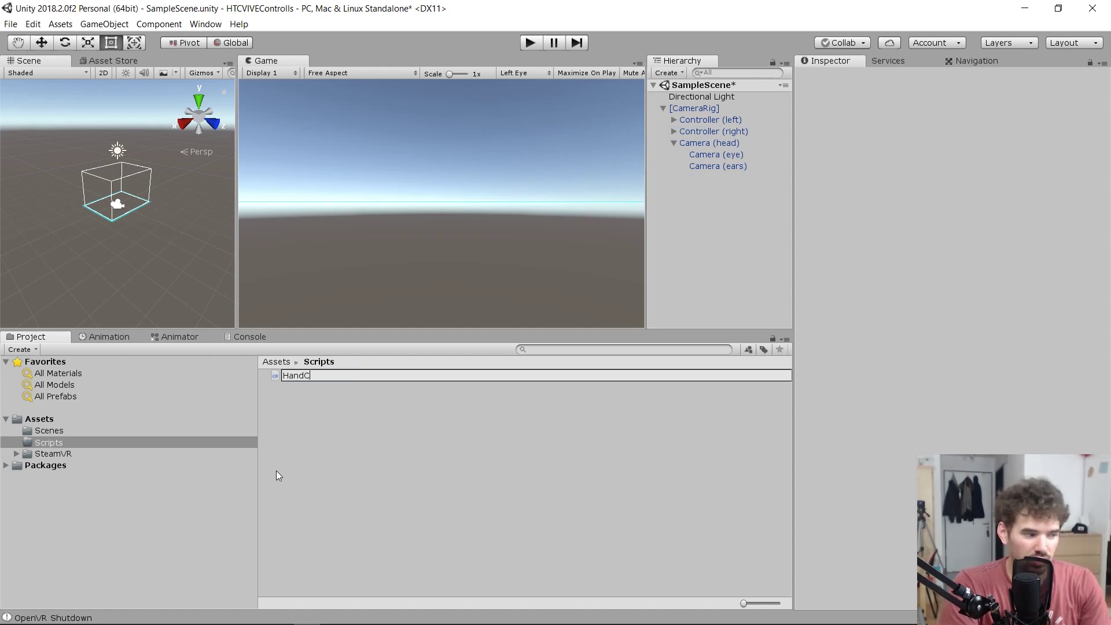
pyautogui.write('ontrollerInp')
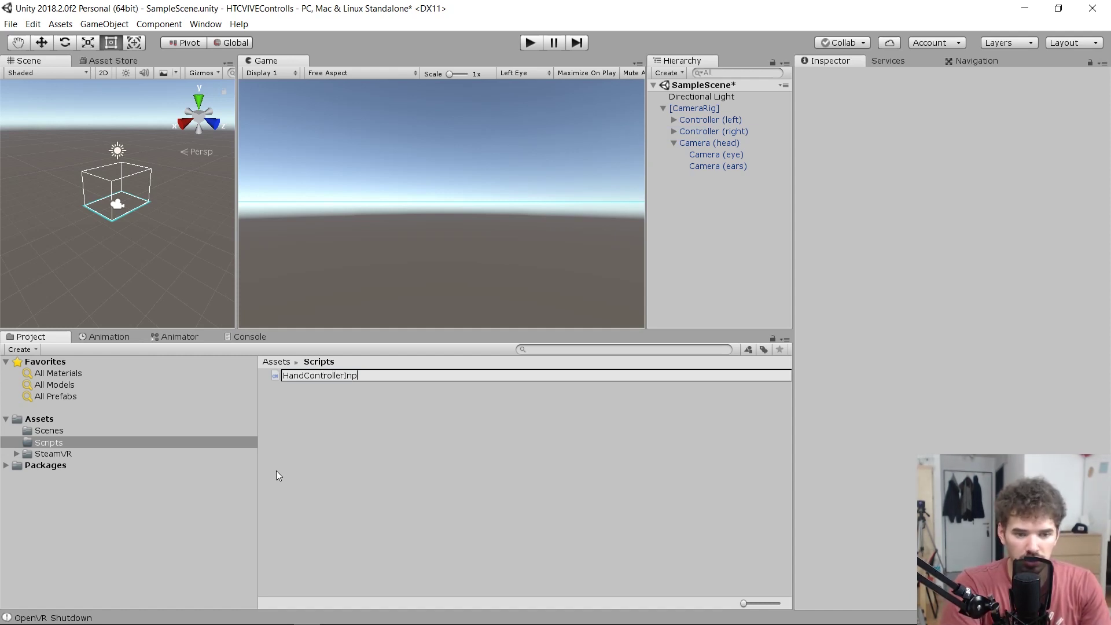
pyautogui.write('ut')
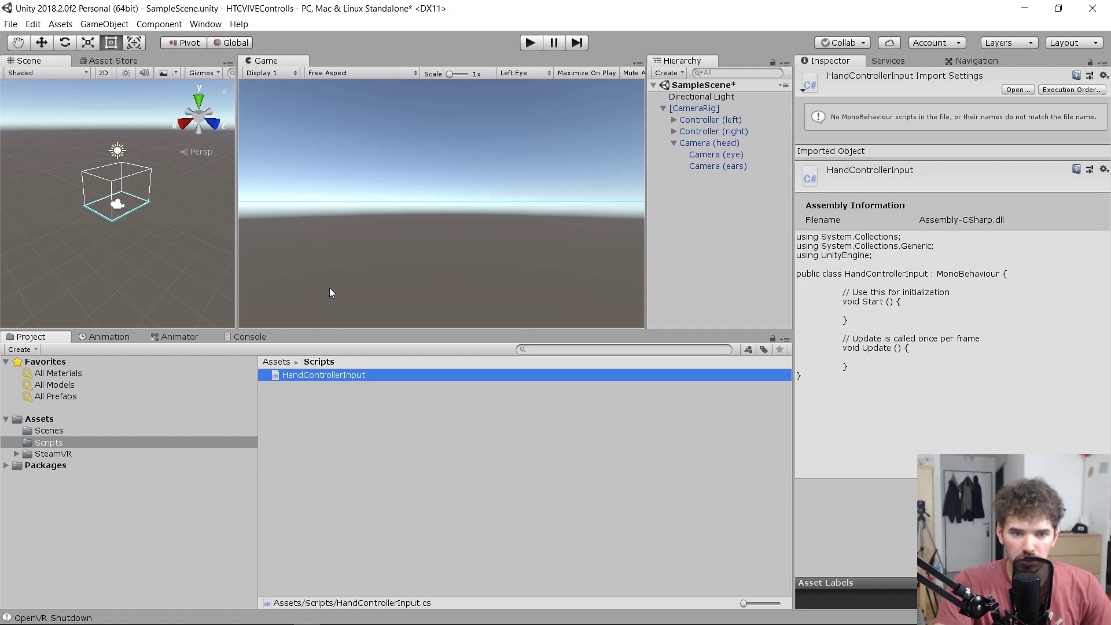
pyautogui.moveTo(375, 331); pyautogui.dragTo(375, 323)
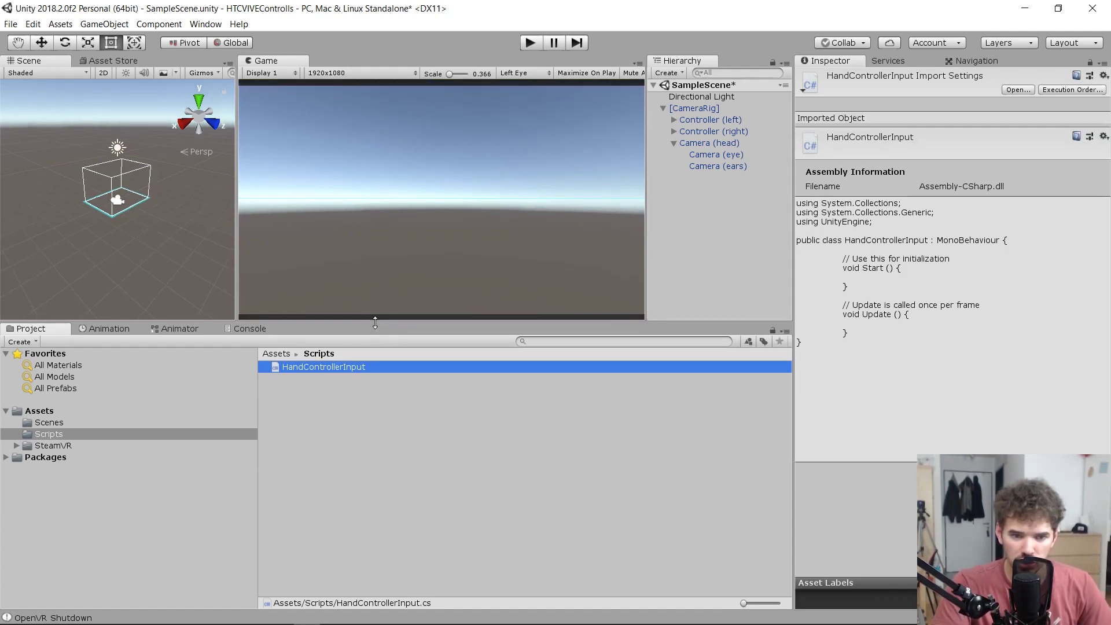
# Open HandControllerInput.cs in Visual Studio and place the caret inside the empty Start method
pyautogui.doubleClick(342, 367)
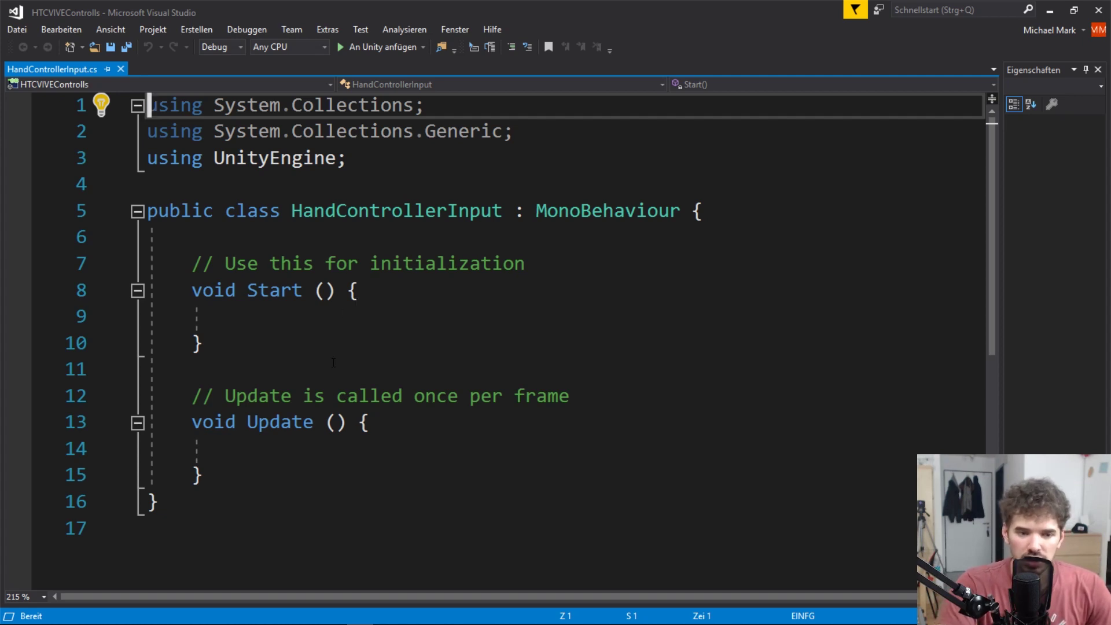
pyautogui.moveTo(251, 474); pyautogui.dragTo(118, 259)
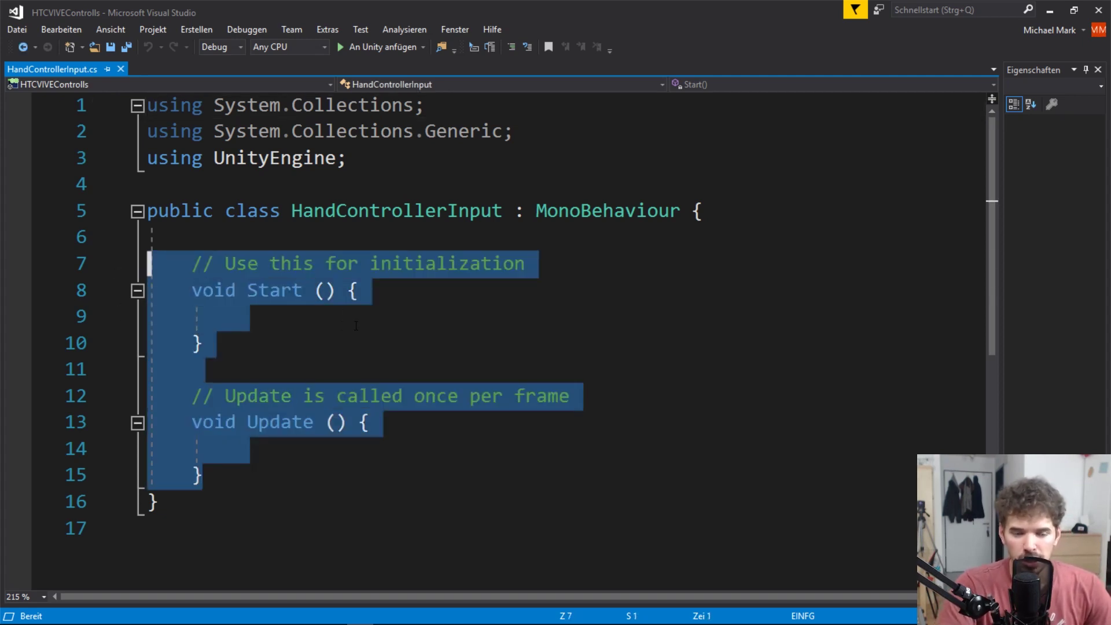
pyautogui.click(337, 321)
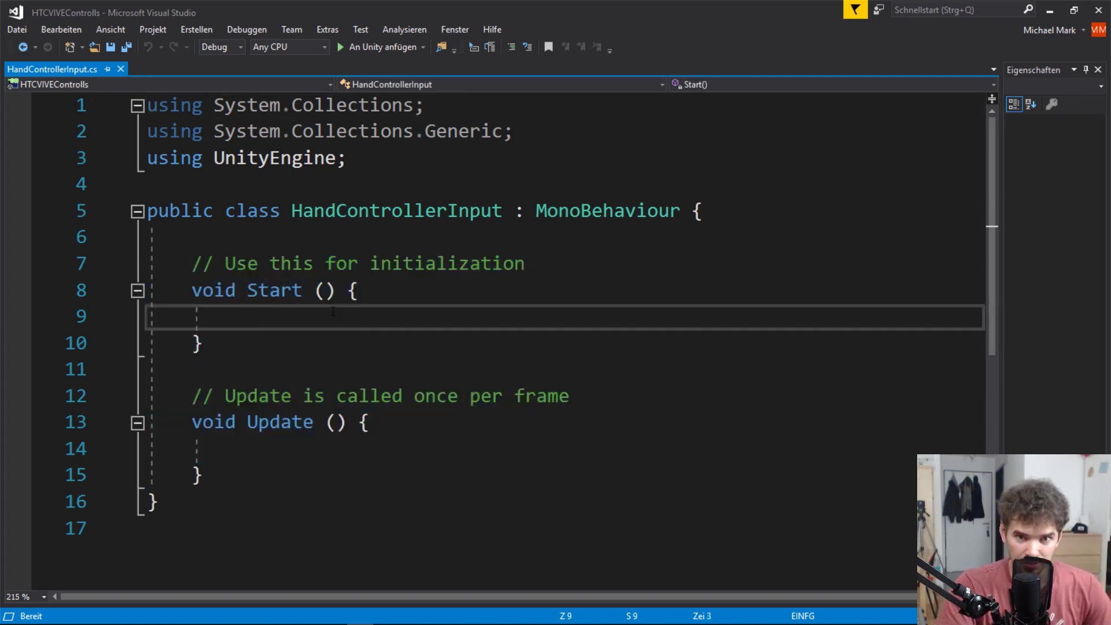
# Bring the HTC Vive controller Google Images results forward and browse through them
pyautogui.moveTo(227, 614)
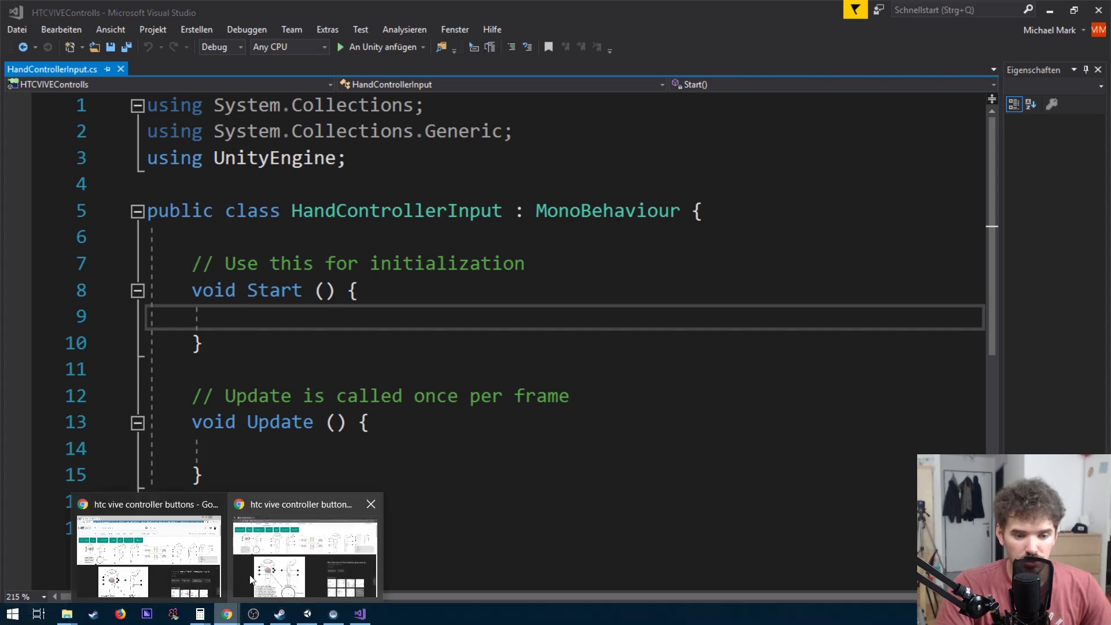
pyautogui.click(251, 579)
pyautogui.scroll(2, 298, 282)
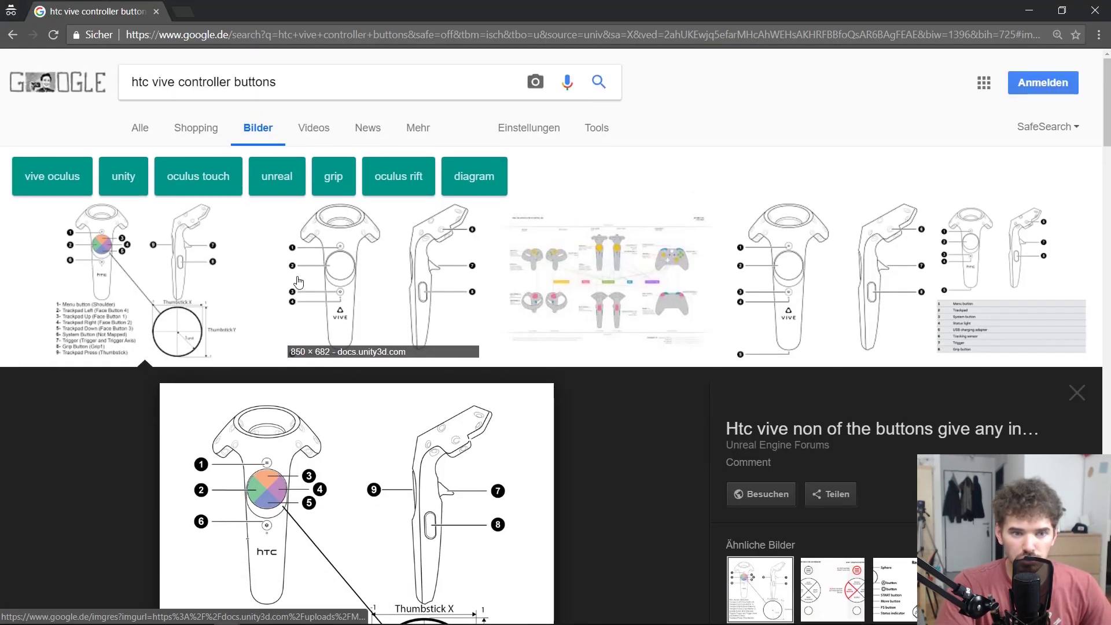
pyautogui.click(140, 81)
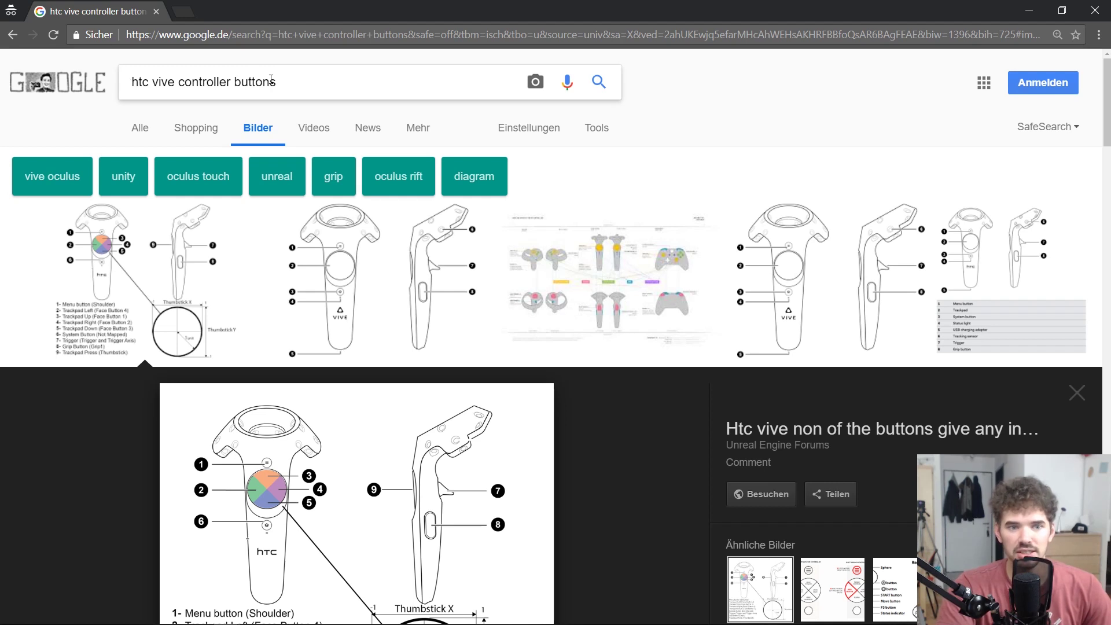
pyautogui.moveTo(277, 81); pyautogui.dragTo(131, 82)
pyautogui.click(295, 82)
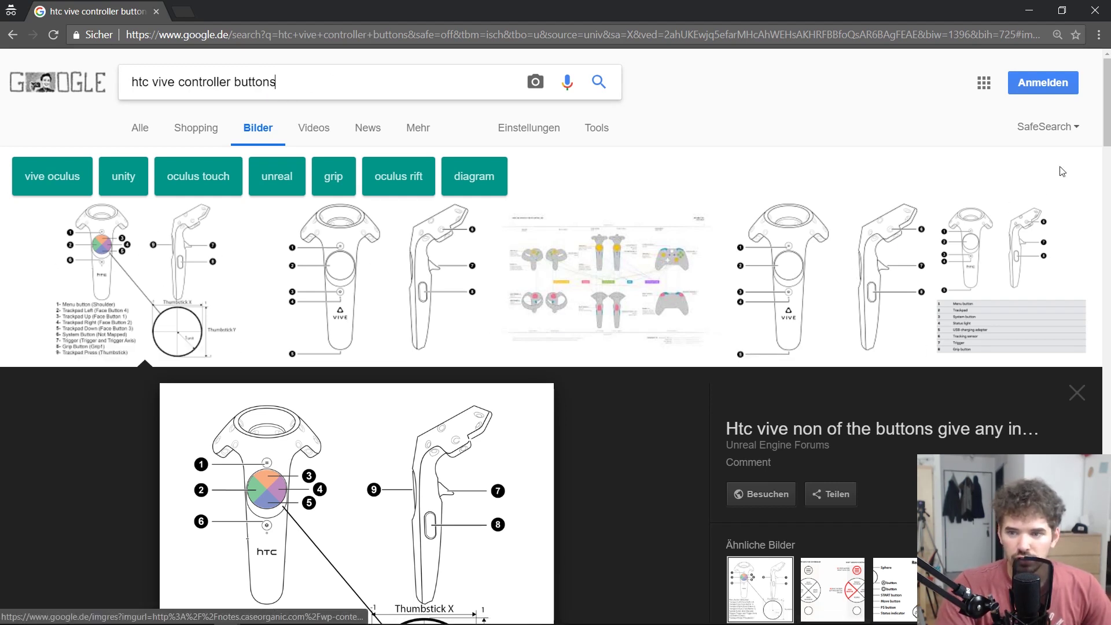
pyautogui.scroll(-1, 1100, 115)
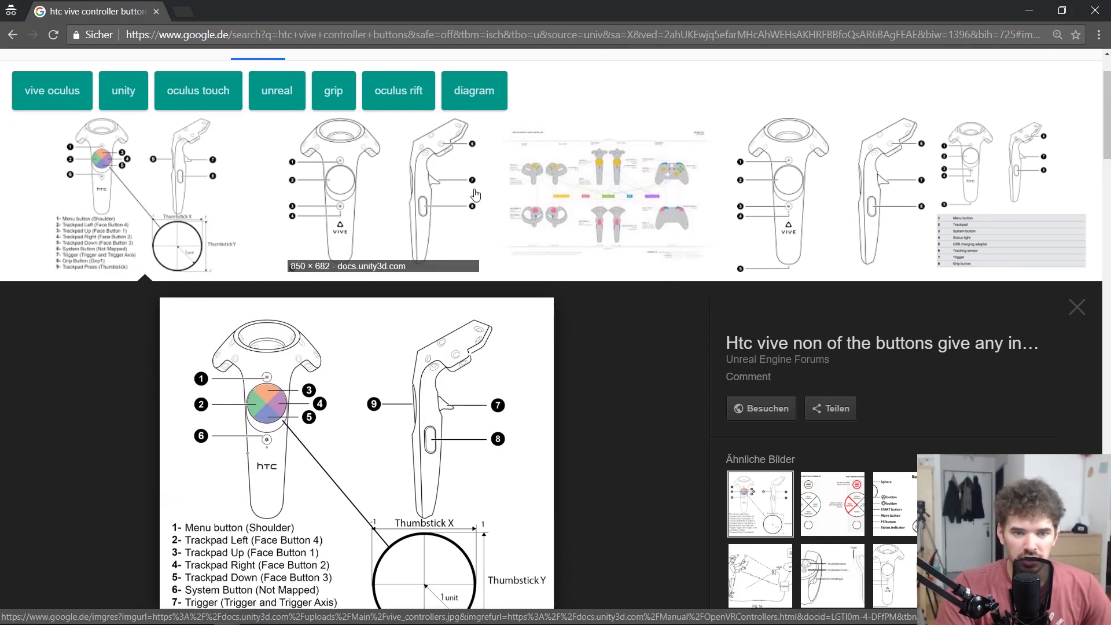
pyautogui.scroll(-1, 192, 405)
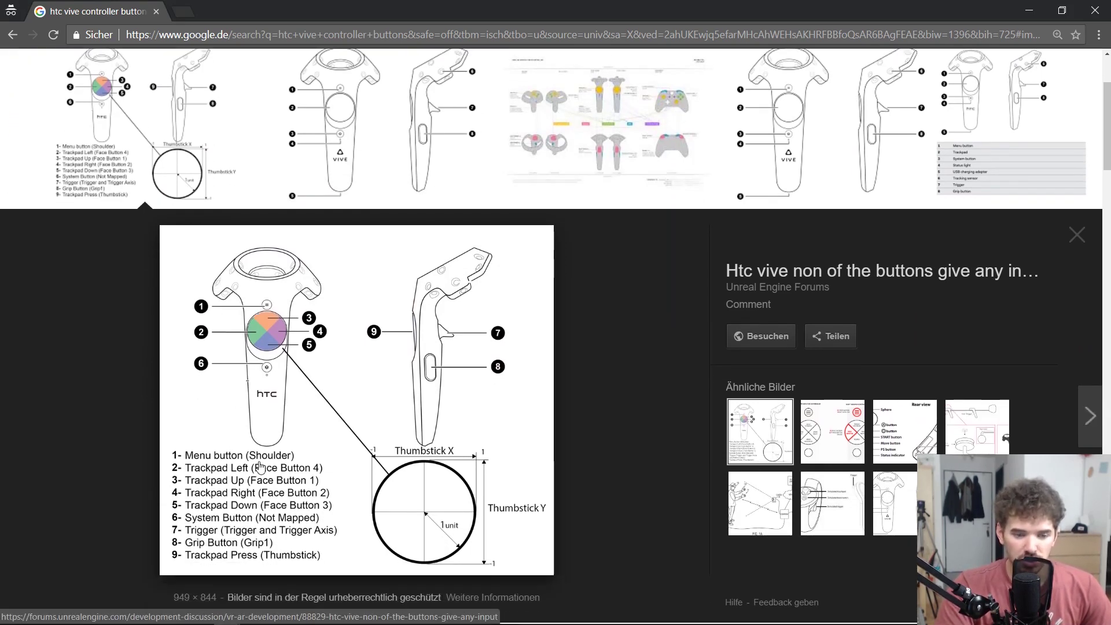
pyautogui.scroll(-1, 260, 466)
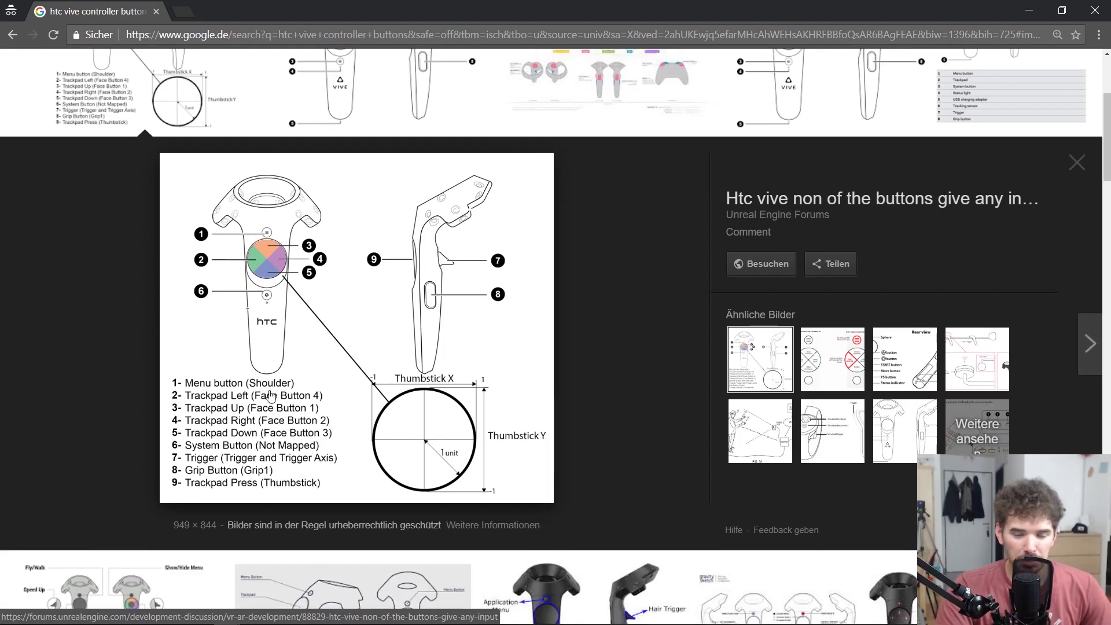
# Open the Unreal forum post in a new tab and read its HTC Vive controller button map
pyautogui.middleClick(288, 345)
pyautogui.scroll(2, 288, 289)
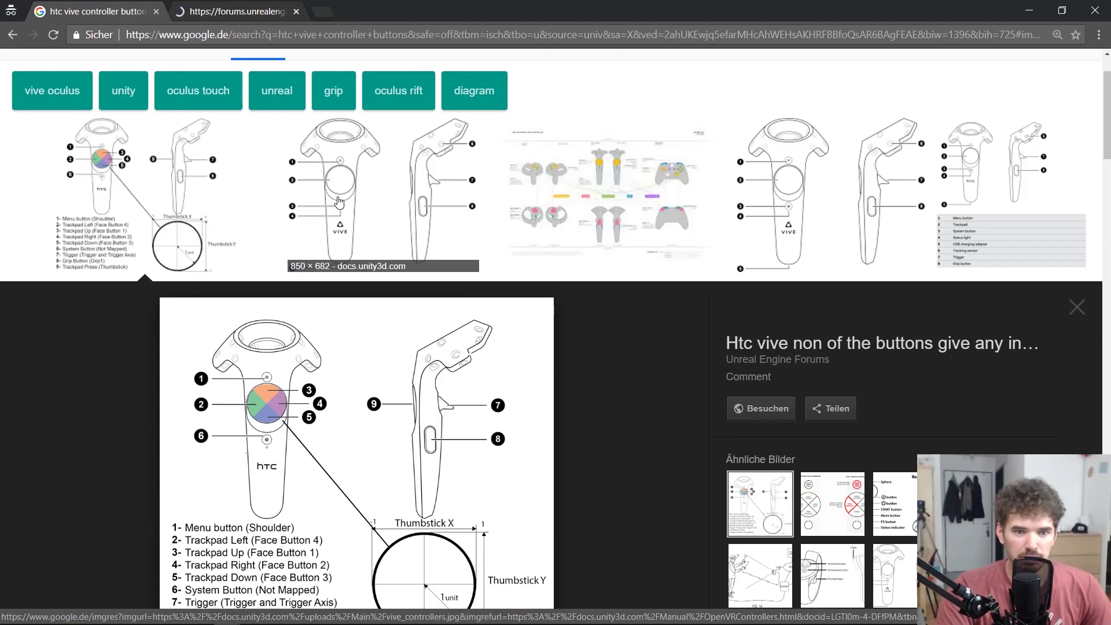
pyautogui.click(218, 18)
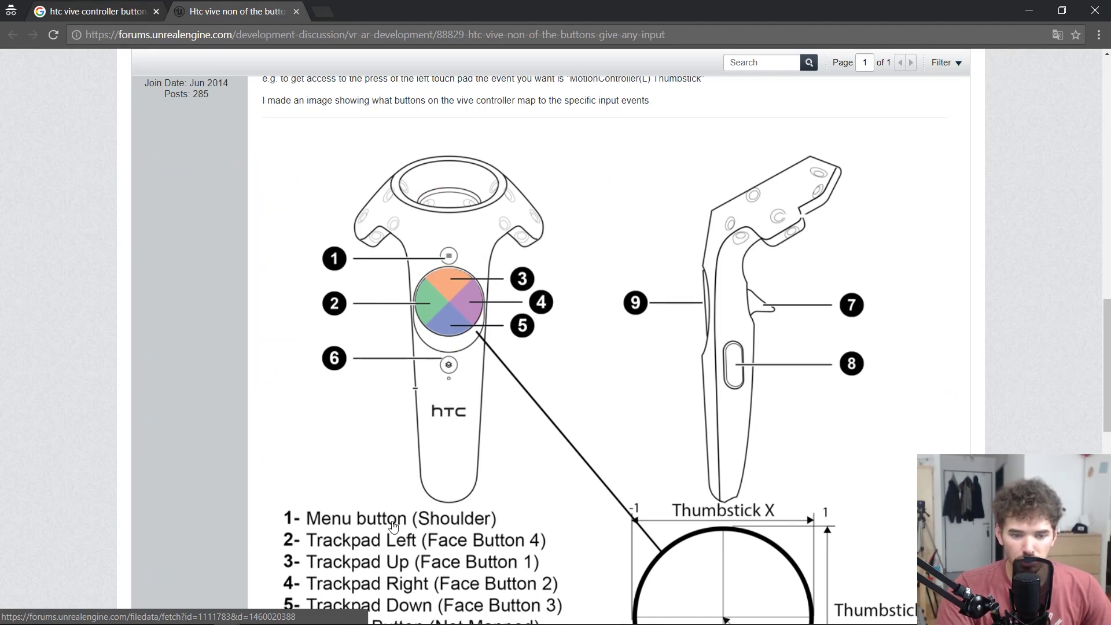
pyautogui.scroll(-1, 393, 527)
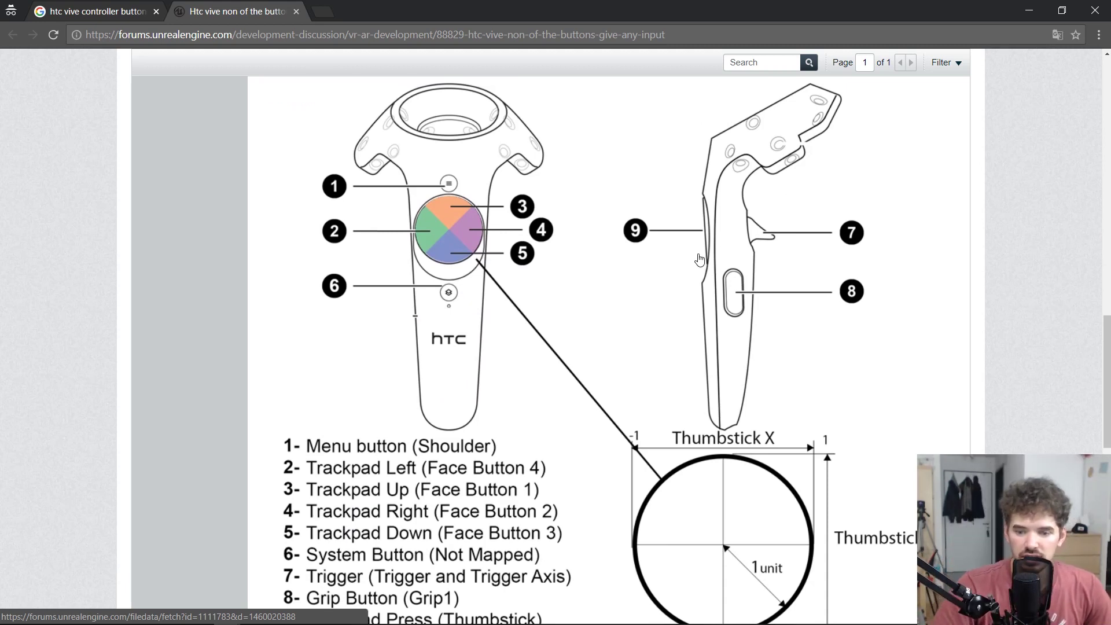
pyautogui.scroll(-2, 466, 333)
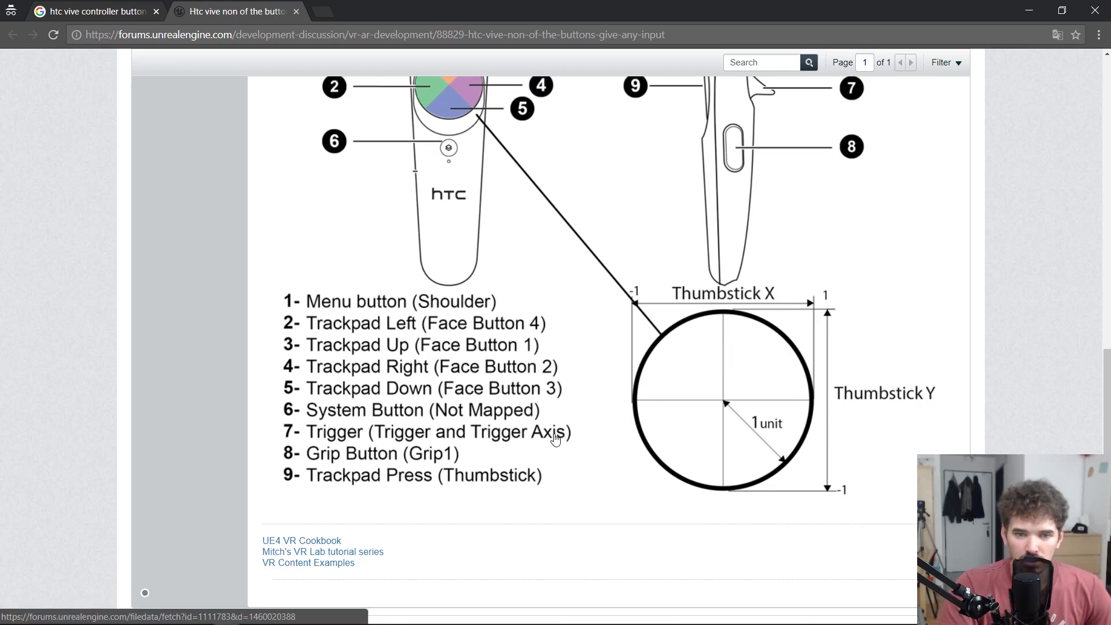
pyautogui.scroll(2, 558, 438)
pyautogui.scroll(1, 558, 439)
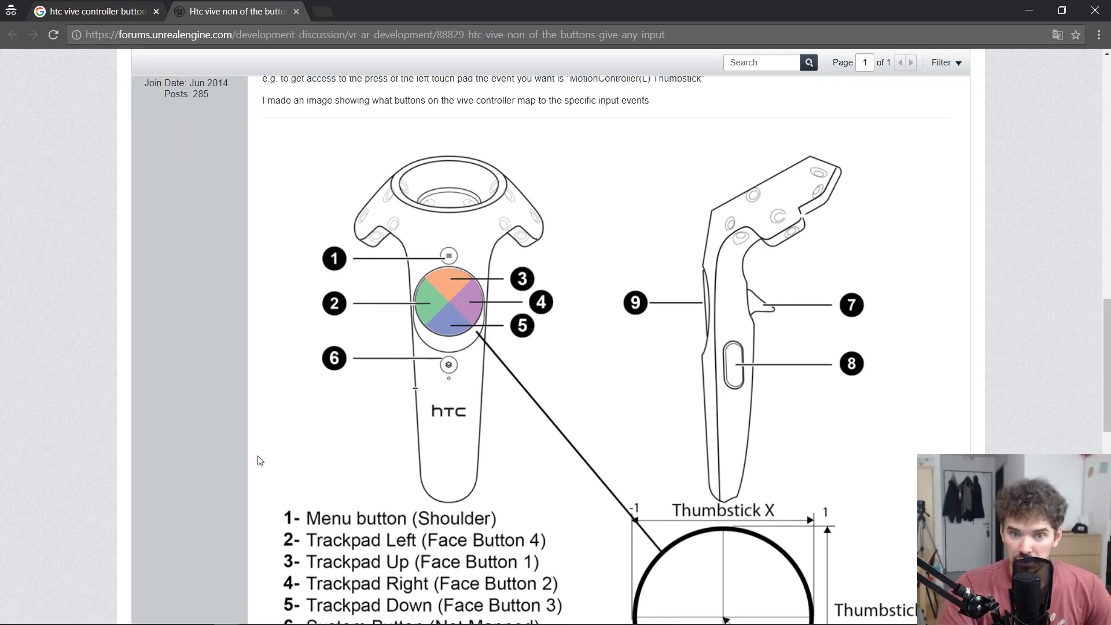
# Return to the image results and open the Unity Manual page behind the docs.unity3d.com image
pyautogui.click(78, 16)
pyautogui.click(322, 164)
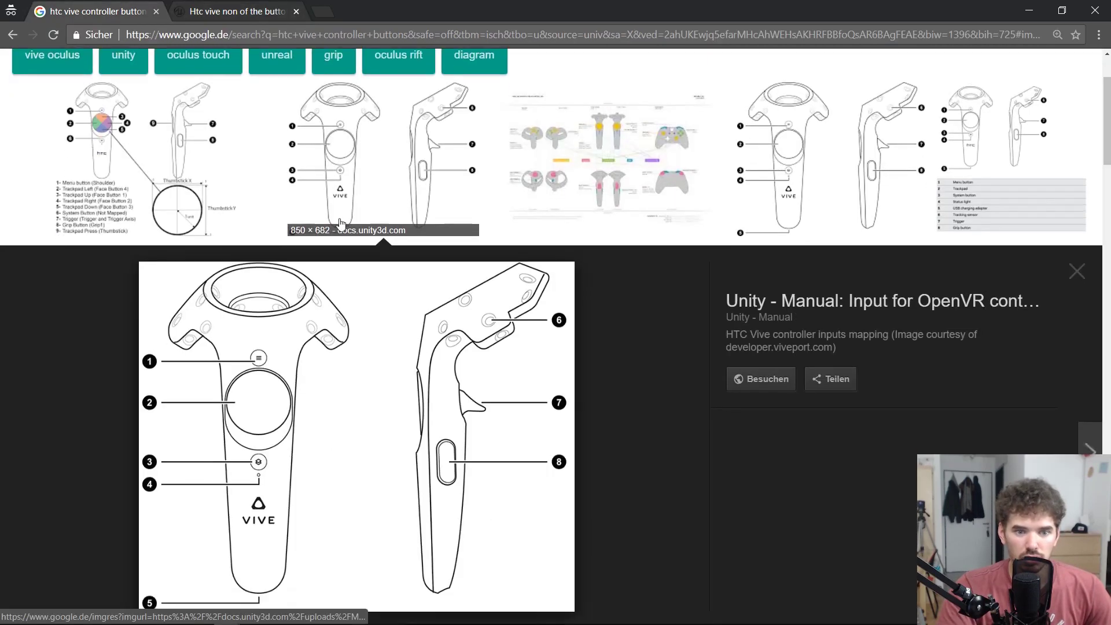
pyautogui.click(753, 300)
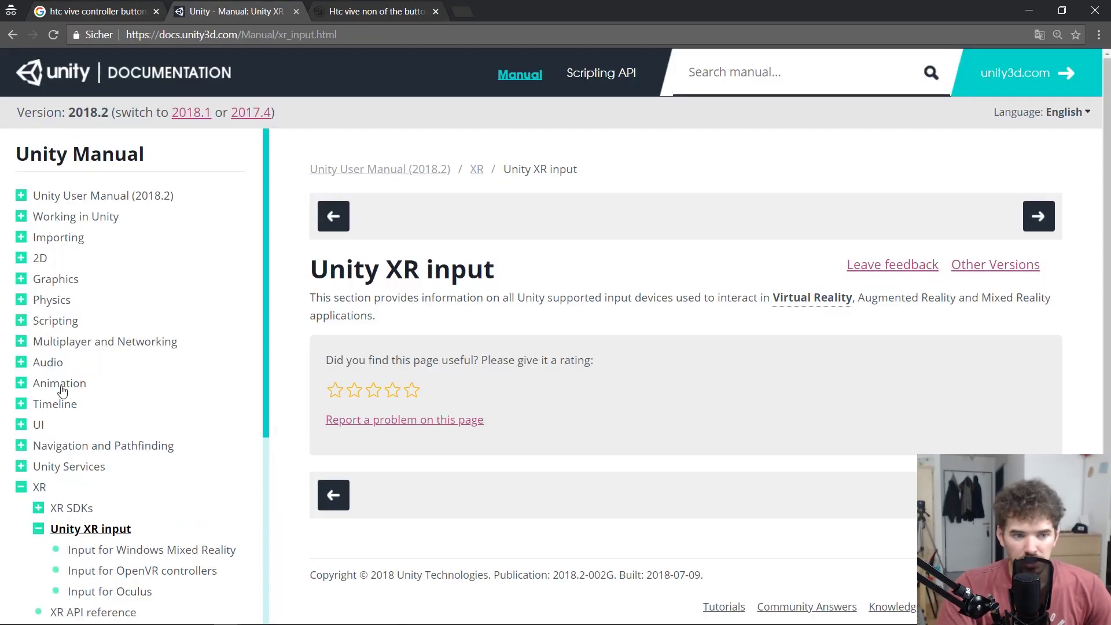
# Open the 'Input for OpenVR controllers' page from the Unity Manual sidebar
pyautogui.moveTo(21, 161); pyautogui.dragTo(152, 164)
pyautogui.click(166, 165)
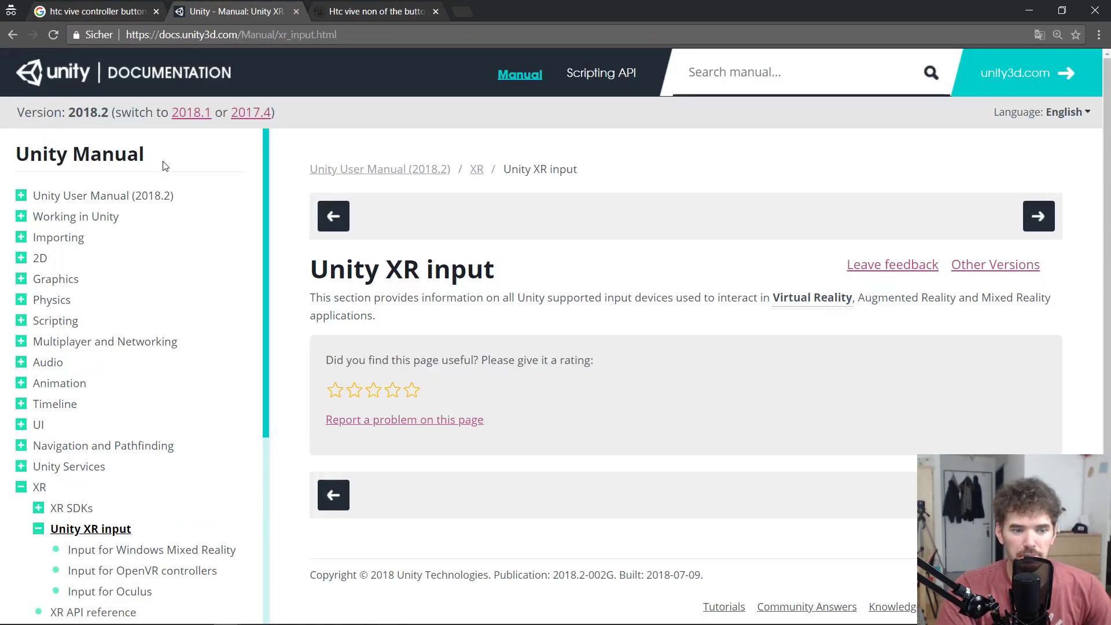
pyautogui.scroll(-5, 100, 392)
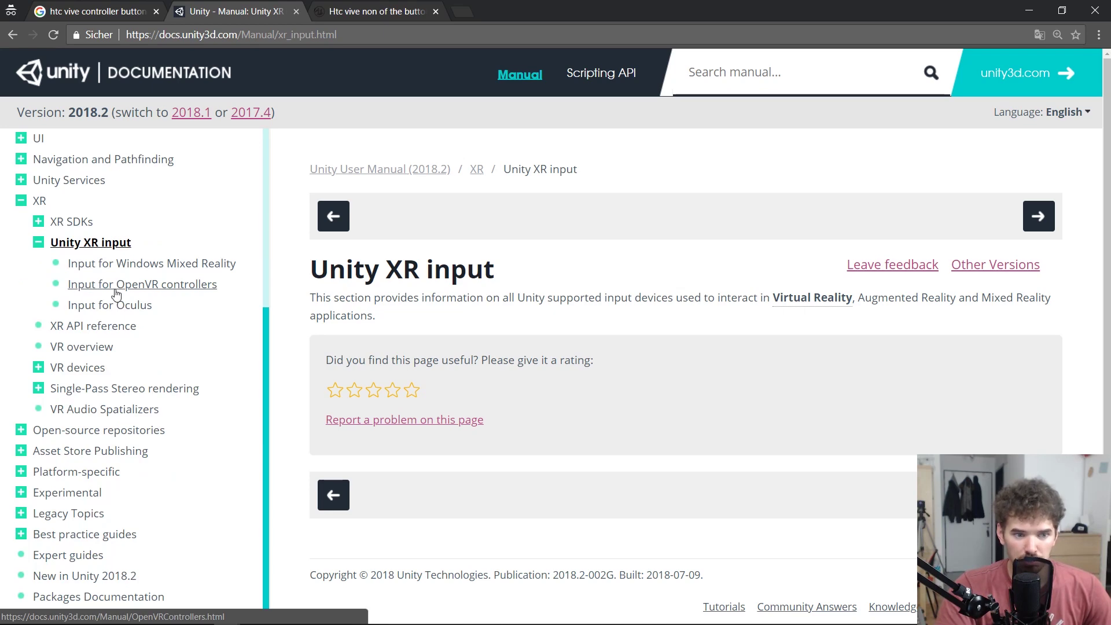
pyautogui.click(167, 285)
# Study the HTC Vive controller mapping table, then return to the Unity editor
pyautogui.scroll(-15, 504, 278)
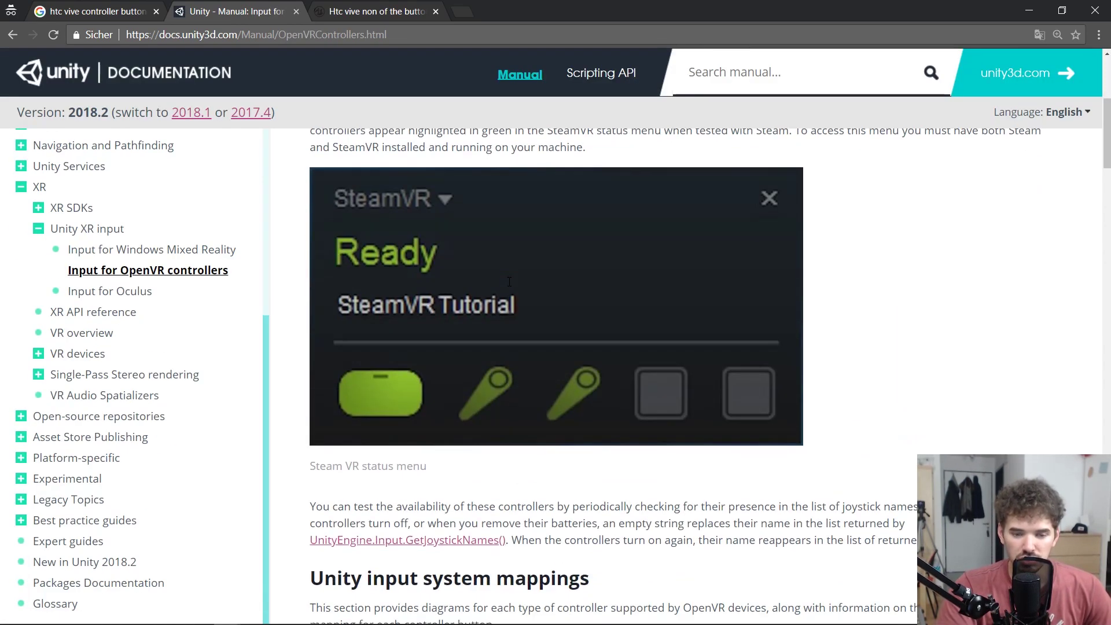
pyautogui.scroll(2, 514, 290)
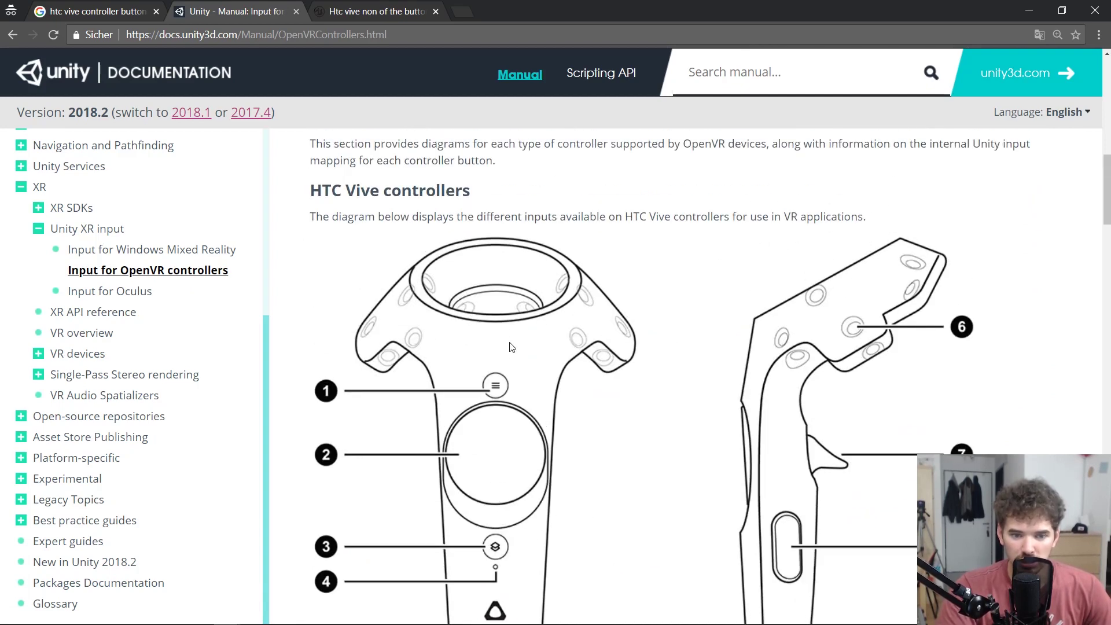
pyautogui.scroll(-5, 511, 347)
pyautogui.scroll(-4, 492, 356)
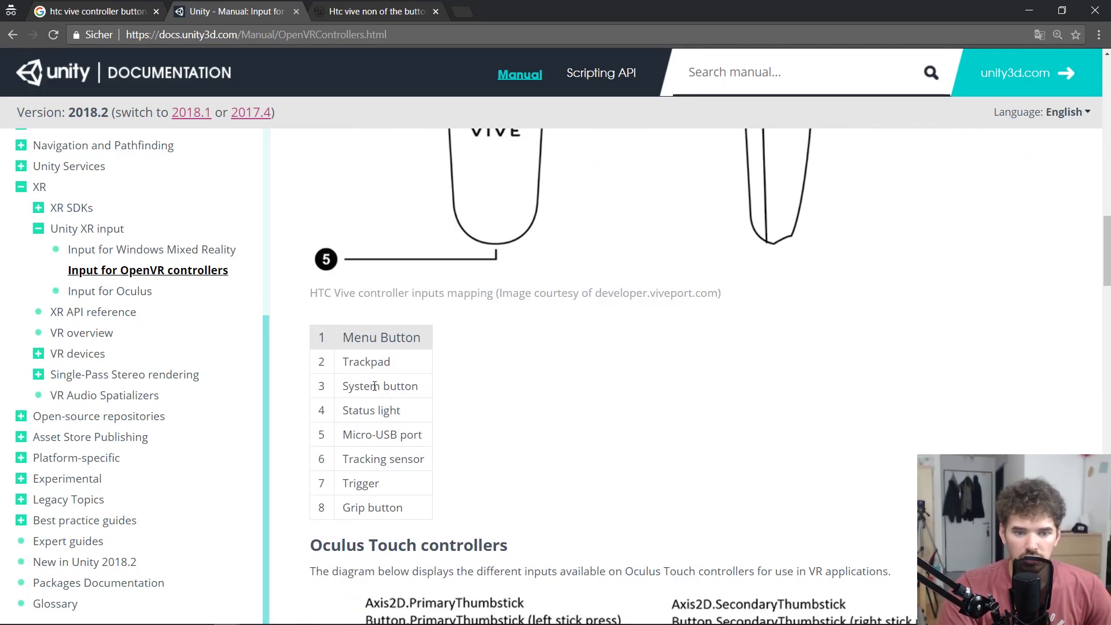
pyautogui.moveTo(324, 333); pyautogui.dragTo(433, 521)
pyautogui.click(431, 437)
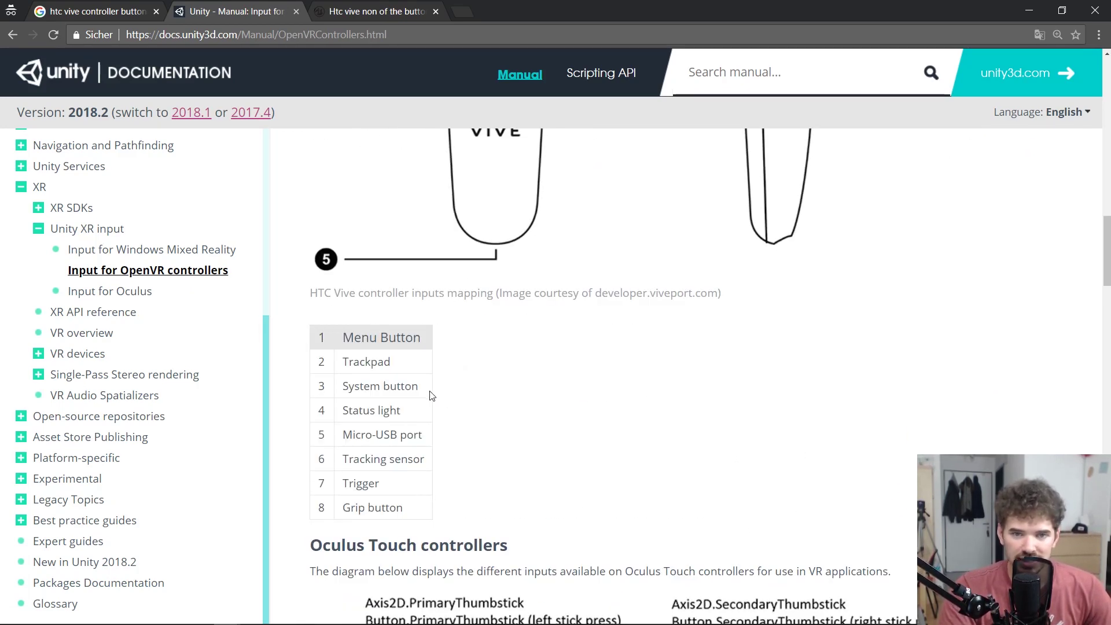
pyautogui.scroll(6, 495, 278)
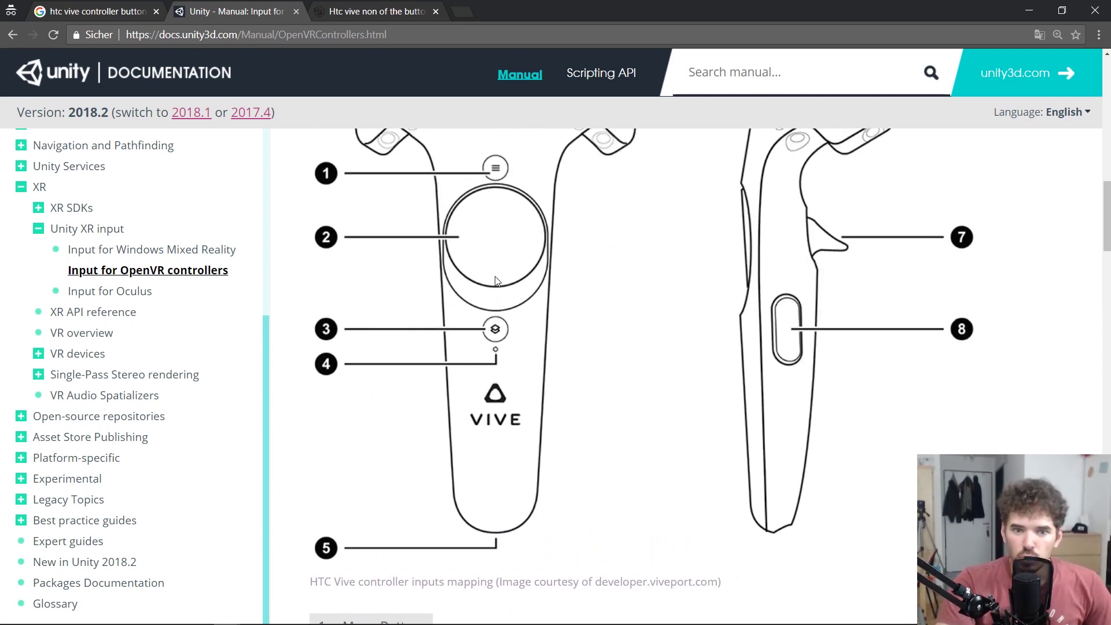
pyautogui.scroll(-3, 521, 260)
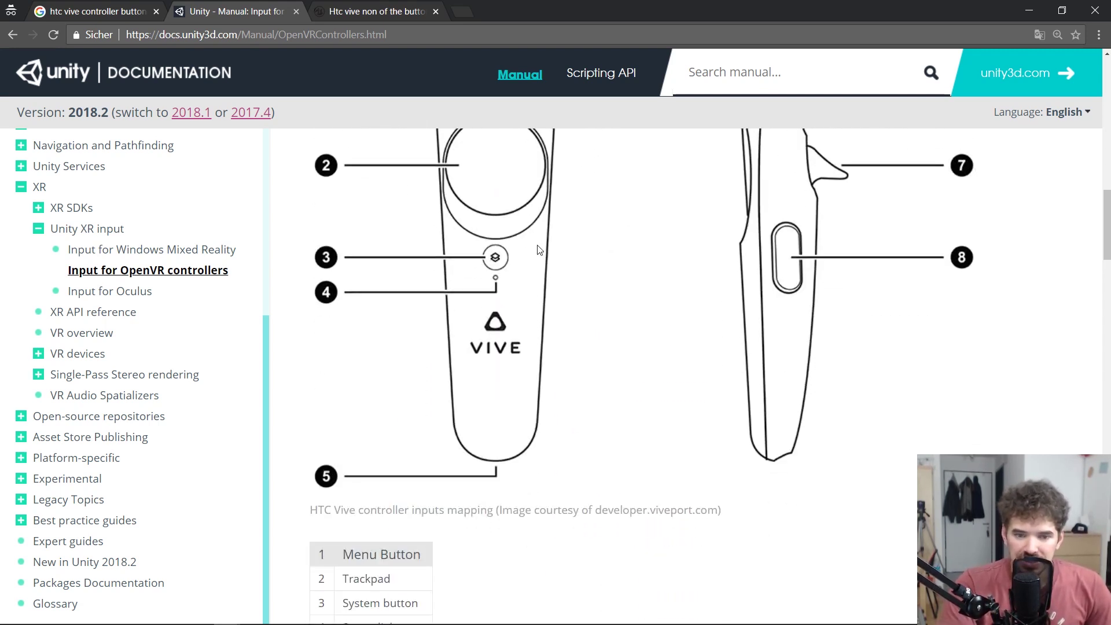
pyautogui.scroll(-5, 371, 301)
pyautogui.moveTo(319, 274); pyautogui.dragTo(441, 404)
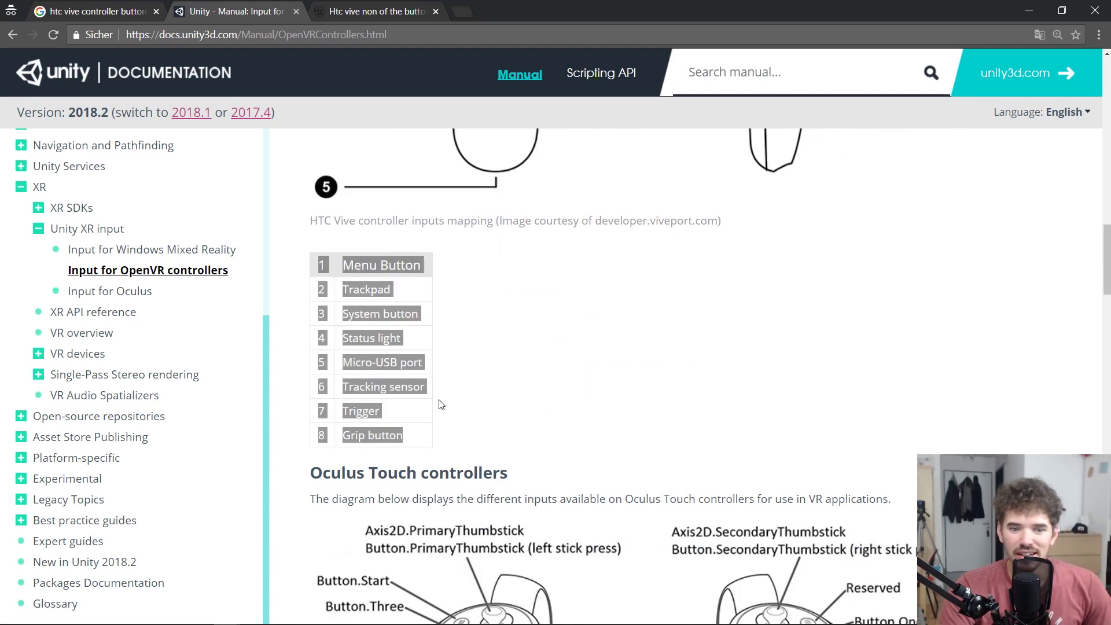
pyautogui.click(444, 429)
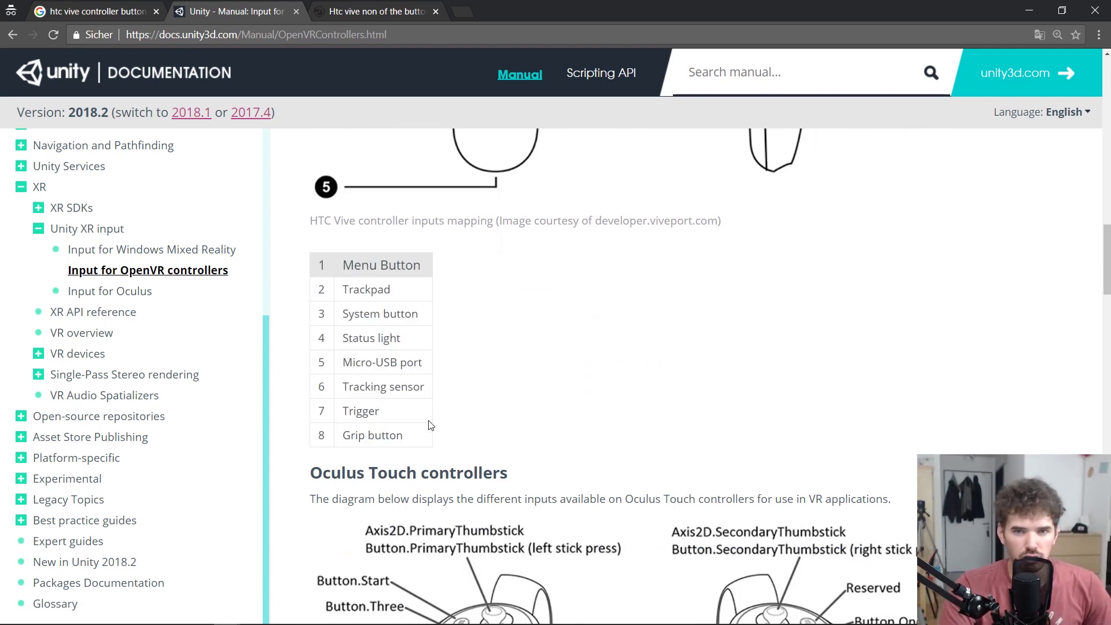
pyautogui.hotkey('alt', 'Tab')
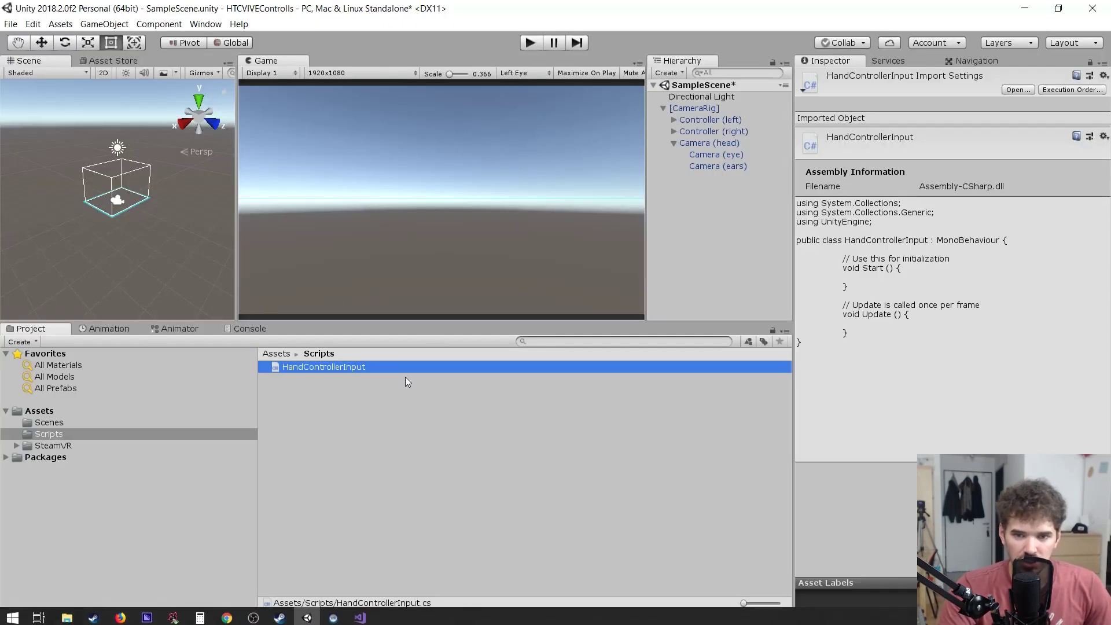
# Inspect [CameraRig] and its Controller (left), Controller (right) and Camera (head) children
pyautogui.click(663, 110)
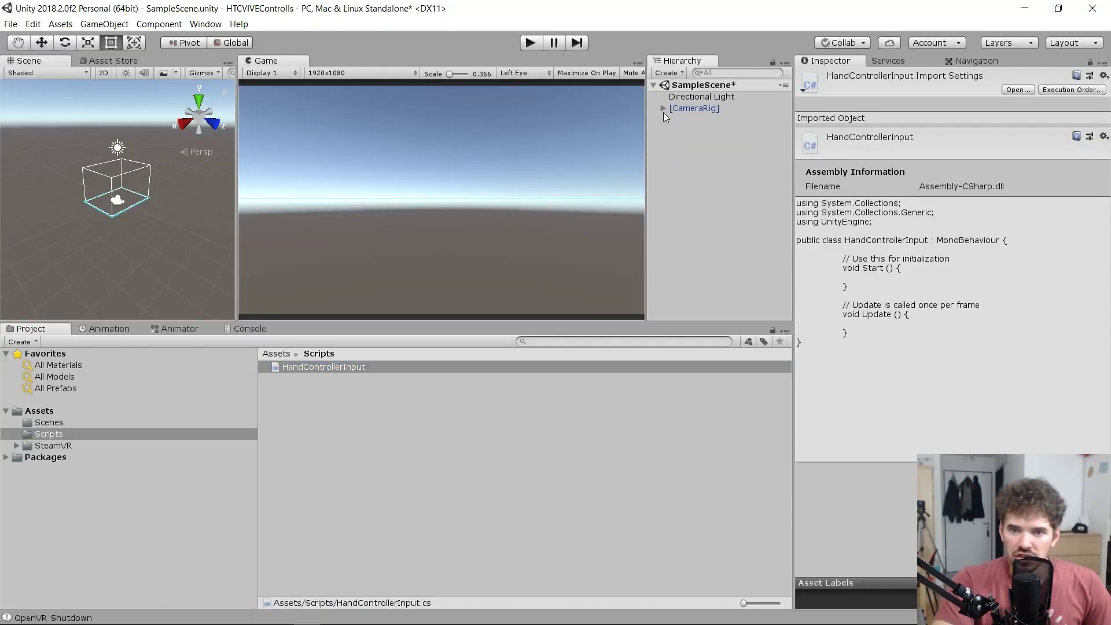
pyautogui.click(664, 109)
pyautogui.click(694, 108)
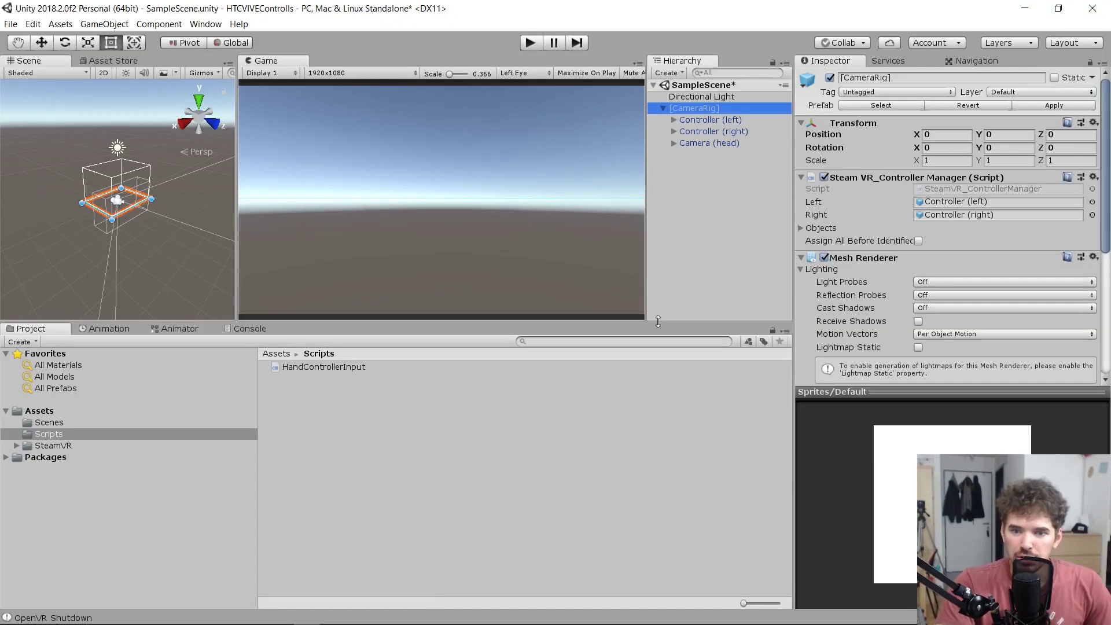
pyautogui.moveTo(608, 323); pyautogui.dragTo(608, 360)
pyautogui.click(700, 120)
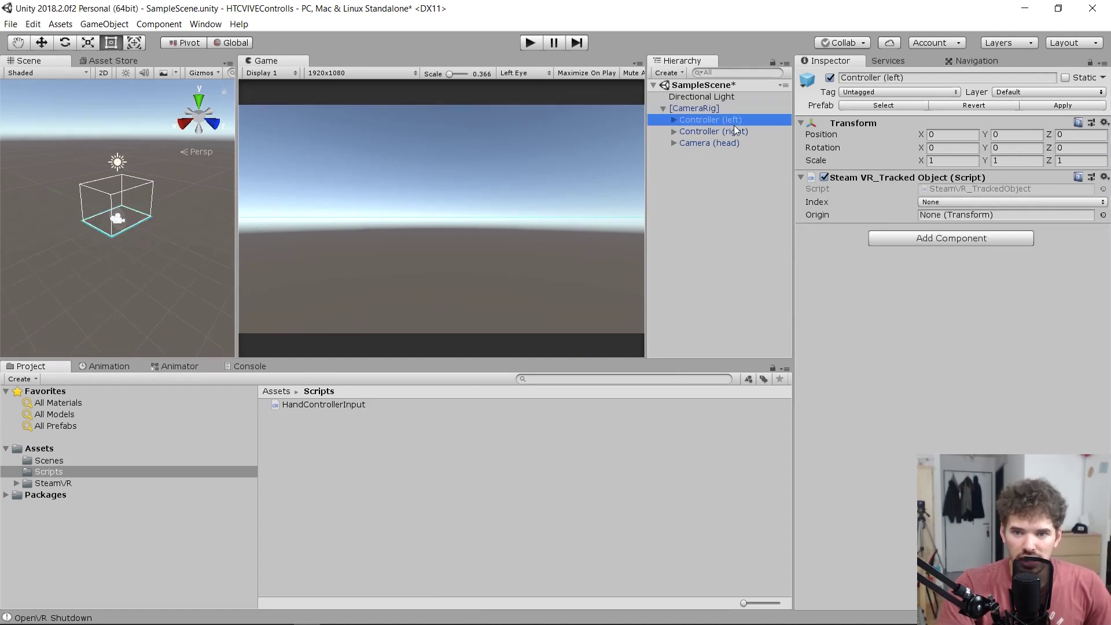
pyautogui.click(717, 134)
pyautogui.click(717, 145)
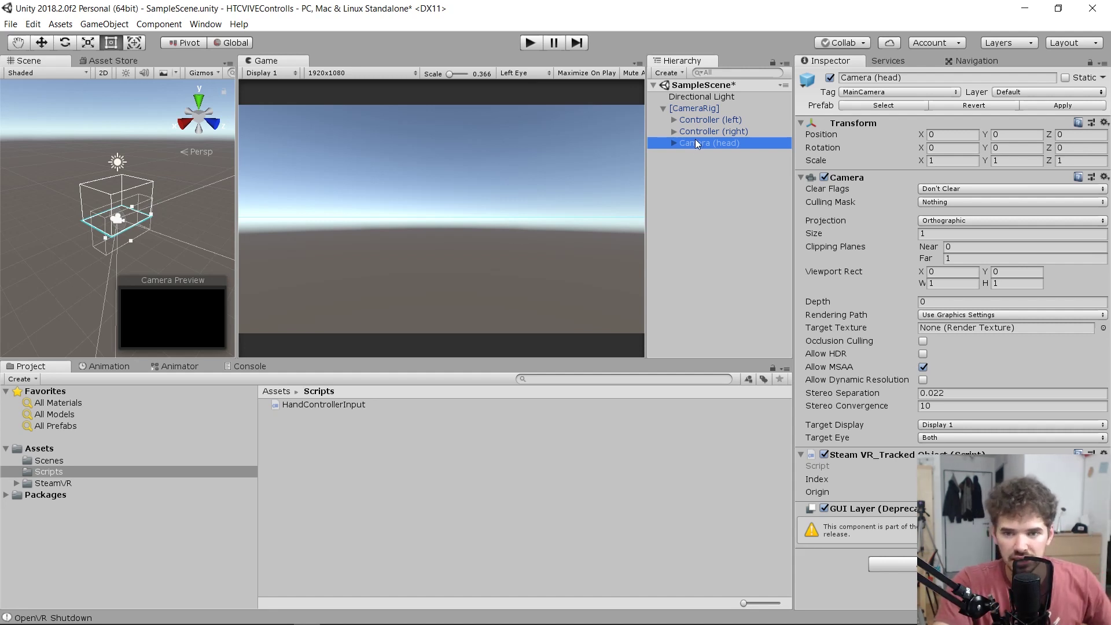
pyautogui.click(698, 132)
pyautogui.click(702, 122)
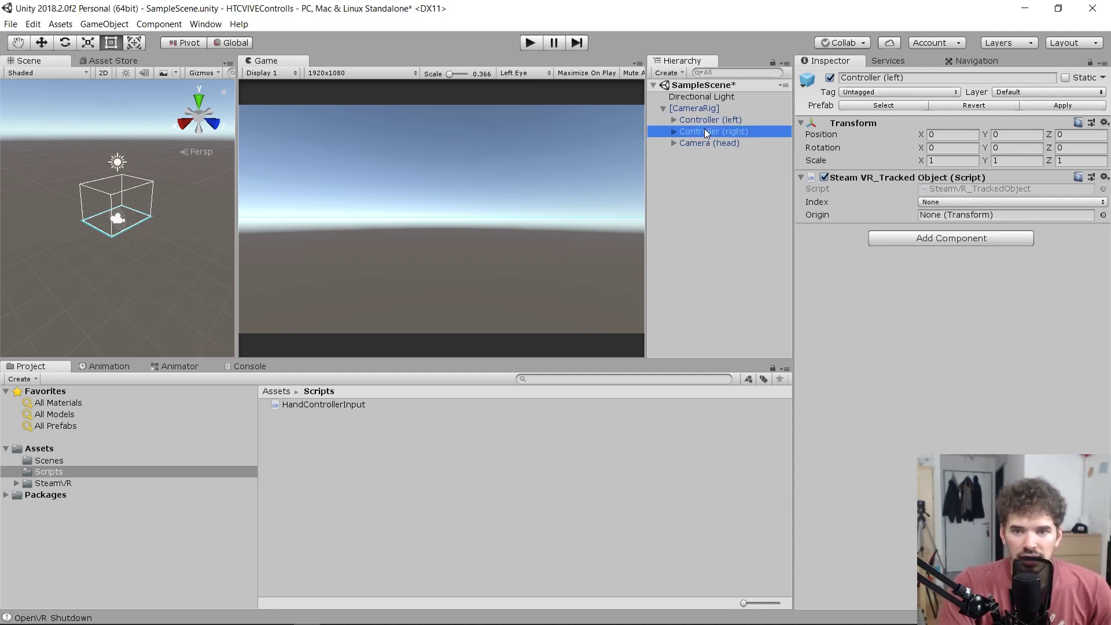
# Expand Controller (left), review its SteamVR_TrackedObject settings, then open HandControllerInput for editing
pyautogui.click(674, 120)
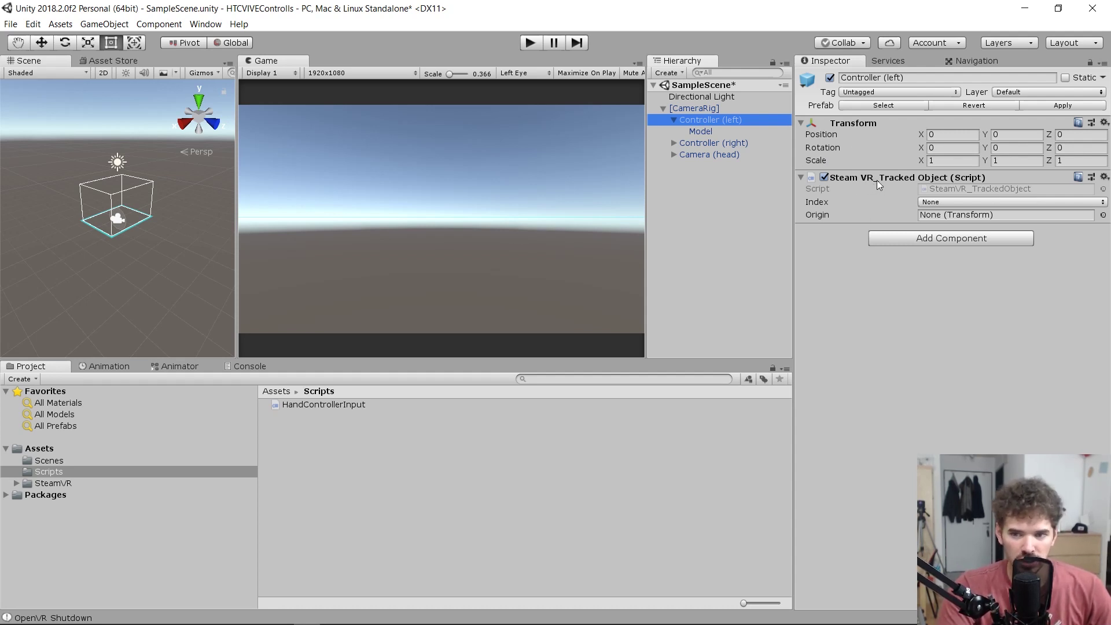
pyautogui.click(946, 182)
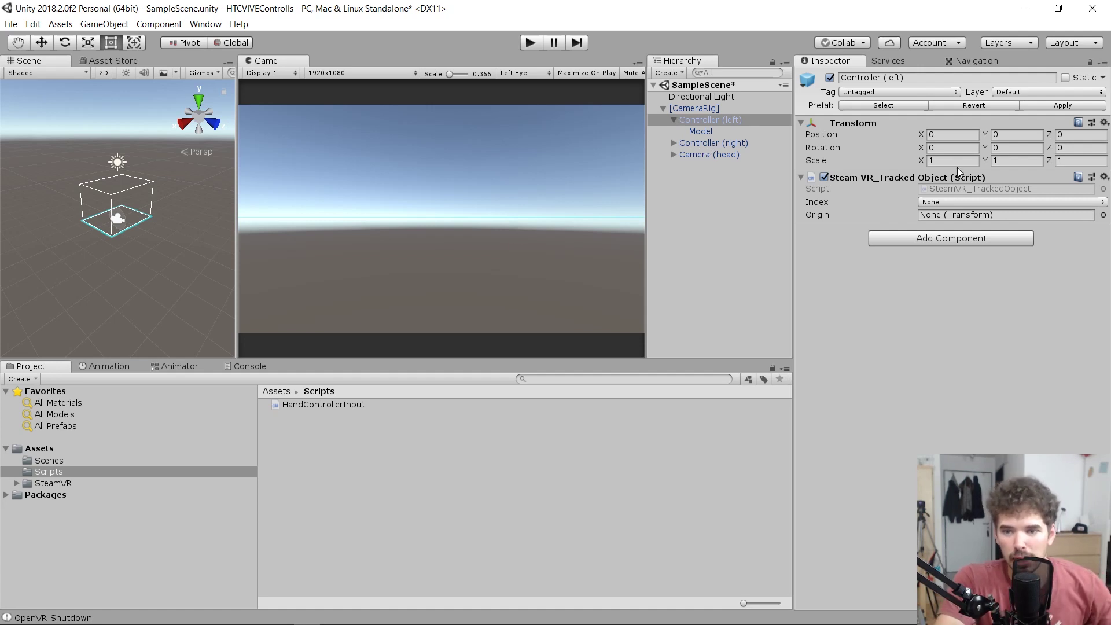
pyautogui.rightClick(947, 218)
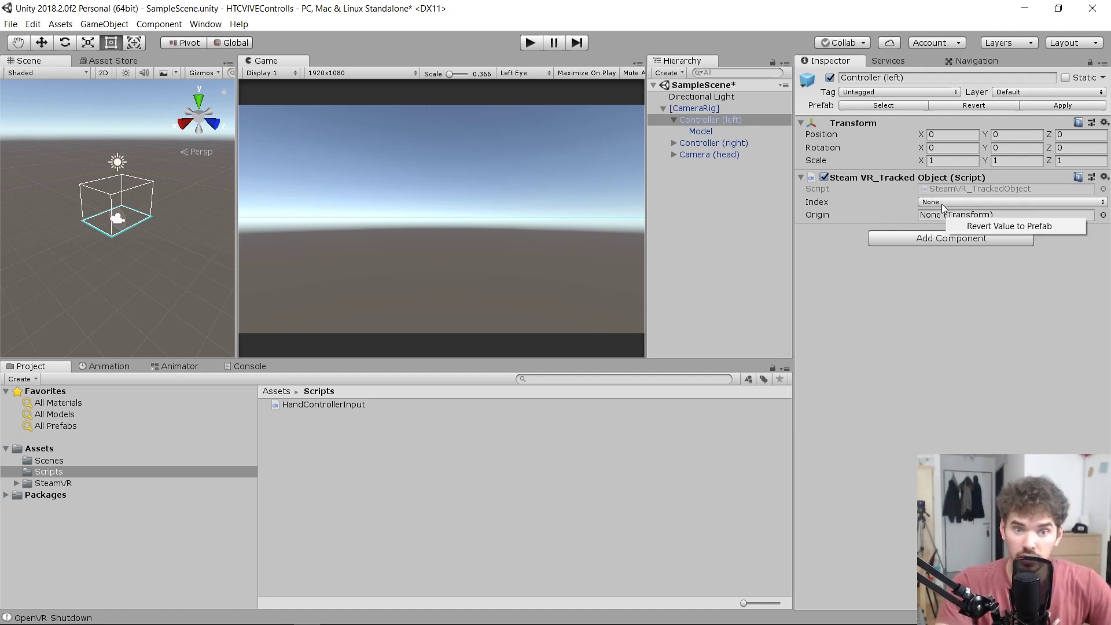
pyautogui.doubleClick(336, 408)
# Add a new line at the top of the class body and type 'public'
pyautogui.click(234, 239)
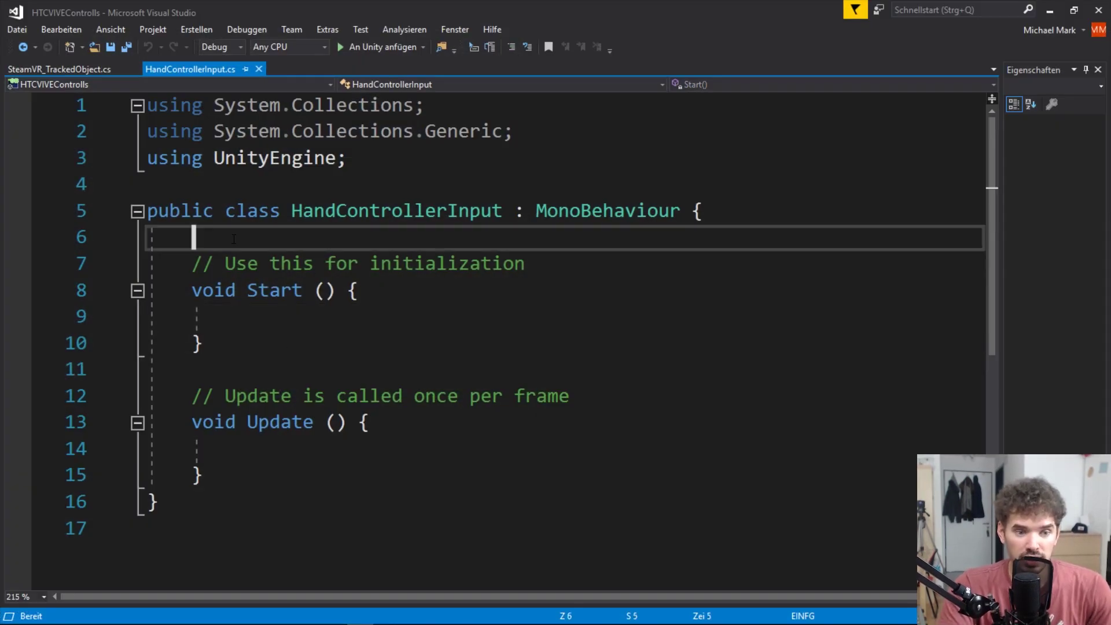
pyautogui.press('Return')
pyautogui.press('Return')
pyautogui.press('Up')
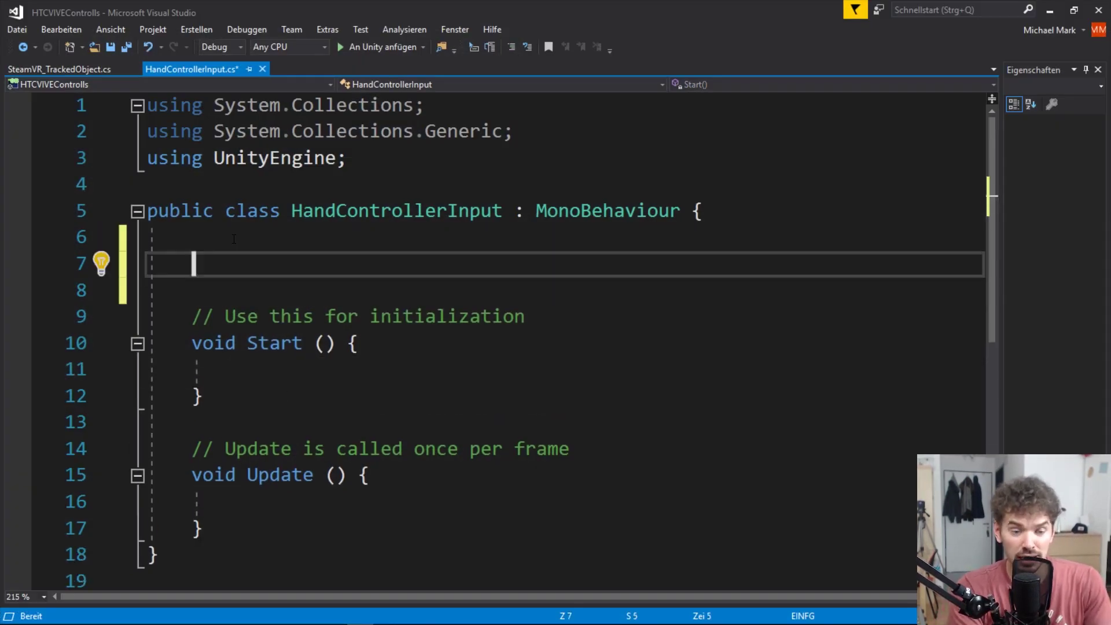
pyautogui.write('p')
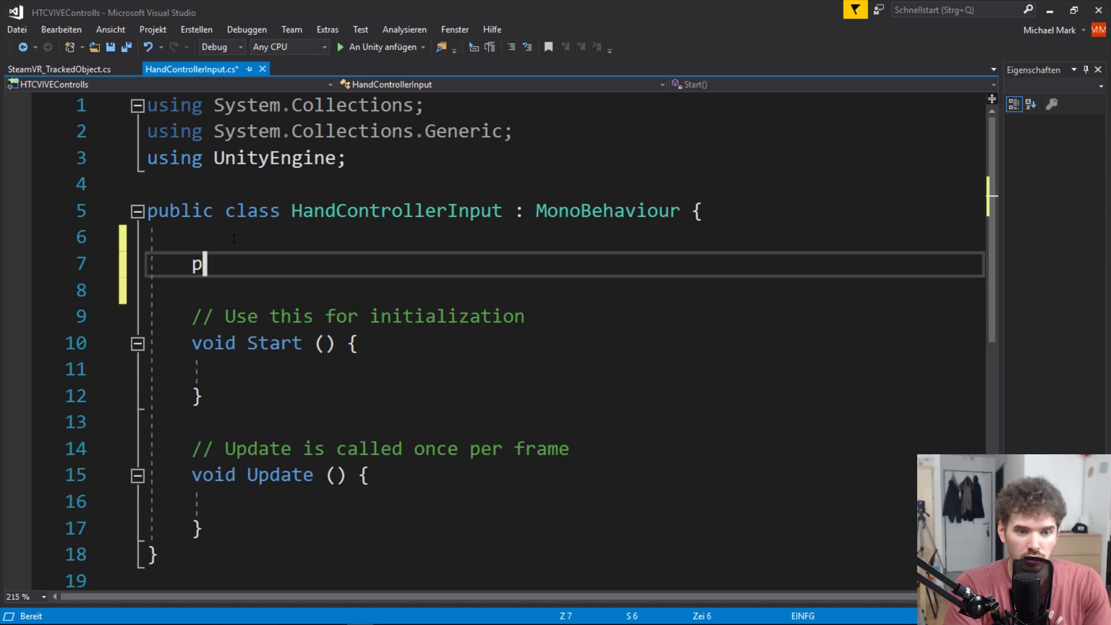
pyautogui.write('ublic')
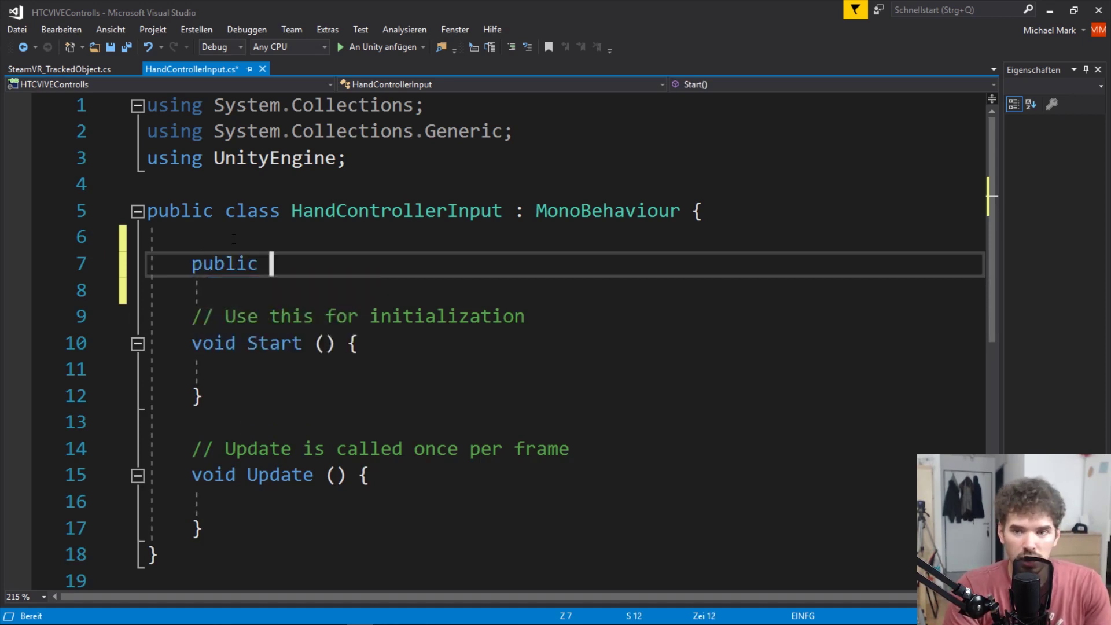
# Cross-check Controller (left)'s components in Unity against the HandControllerInput class in the script
pyautogui.click(1050, 10)
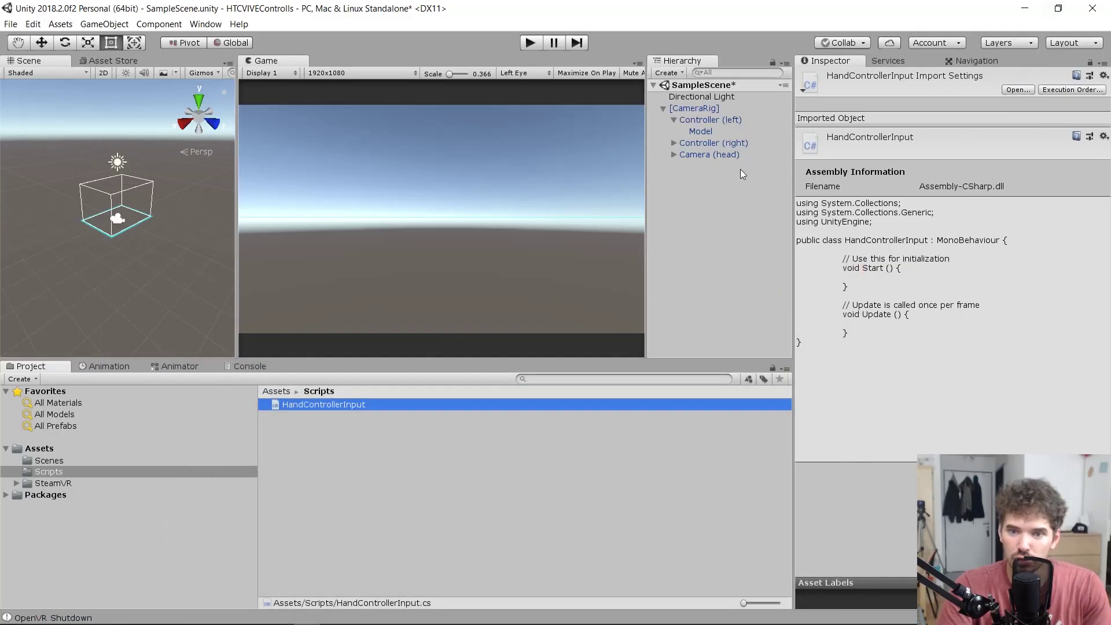
pyautogui.click(704, 120)
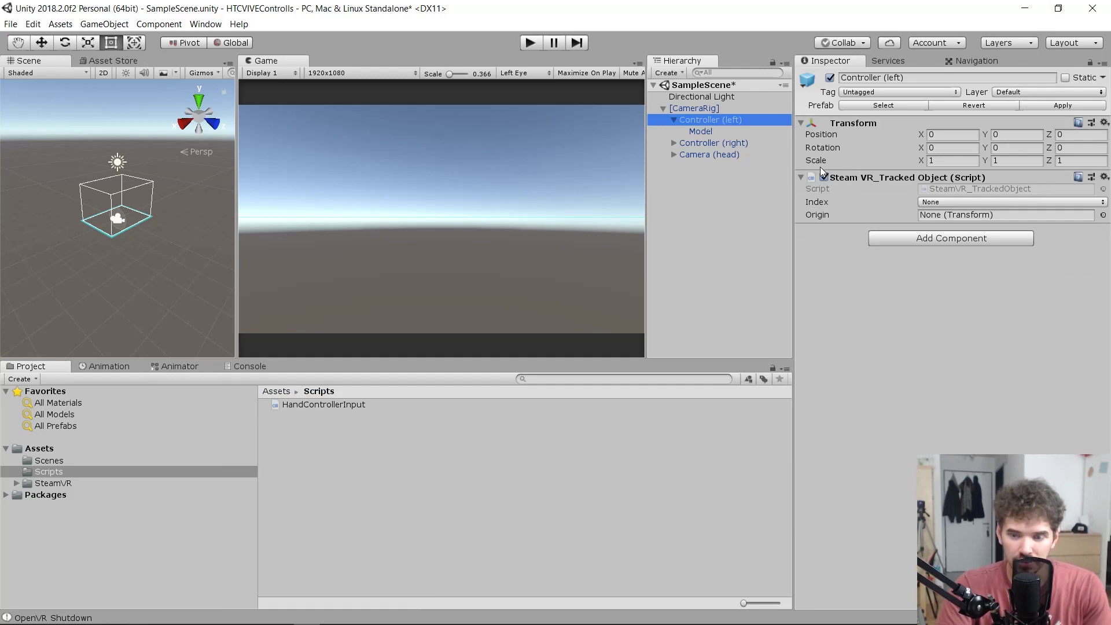
pyautogui.click(312, 614)
pyautogui.moveTo(291, 211); pyautogui.dragTo(501, 213)
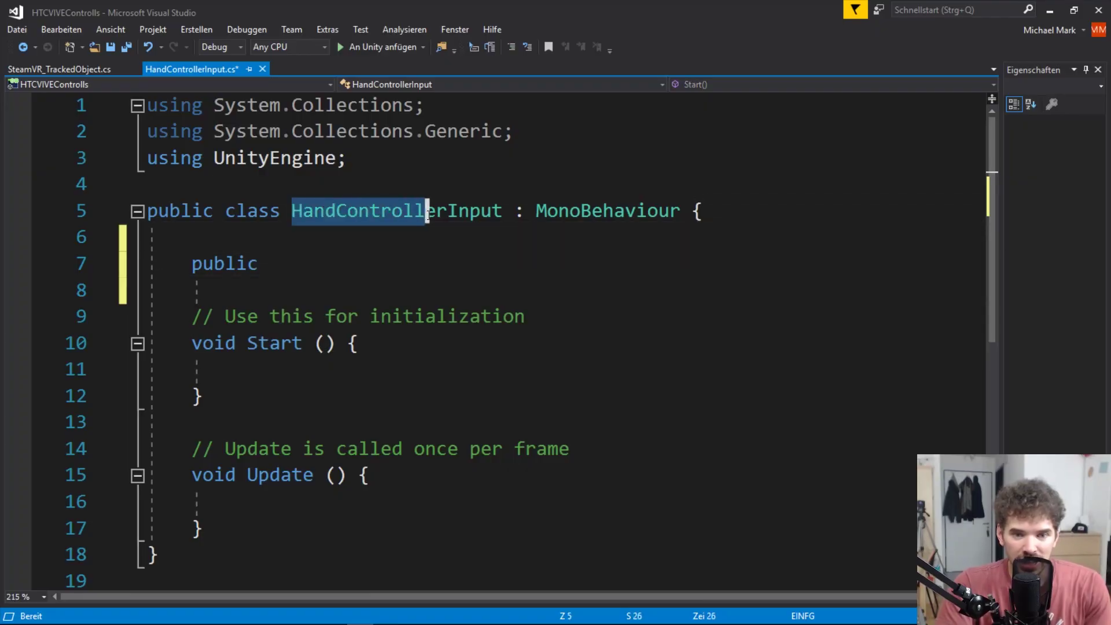
pyautogui.click(501, 213)
pyautogui.click(292, 211)
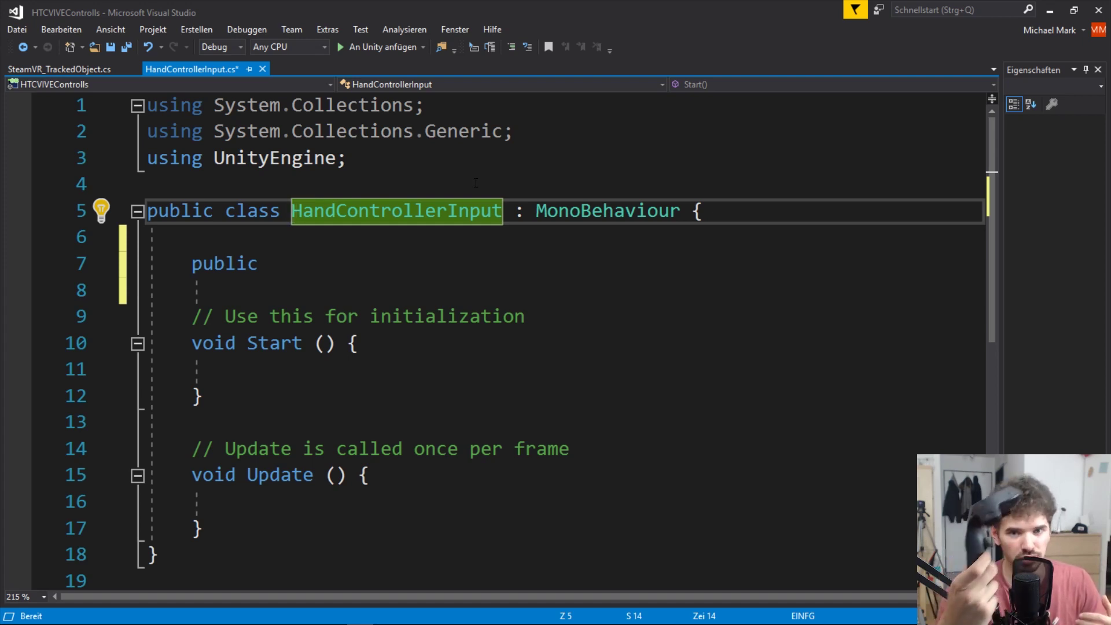
pyautogui.doubleClick(501, 211)
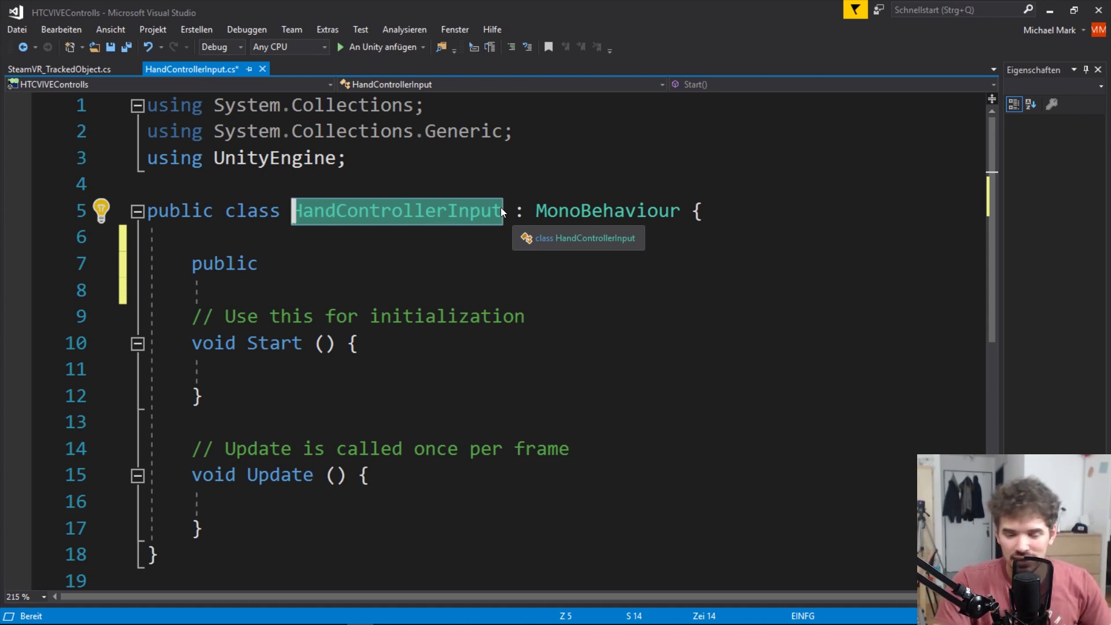
pyautogui.click(290, 264)
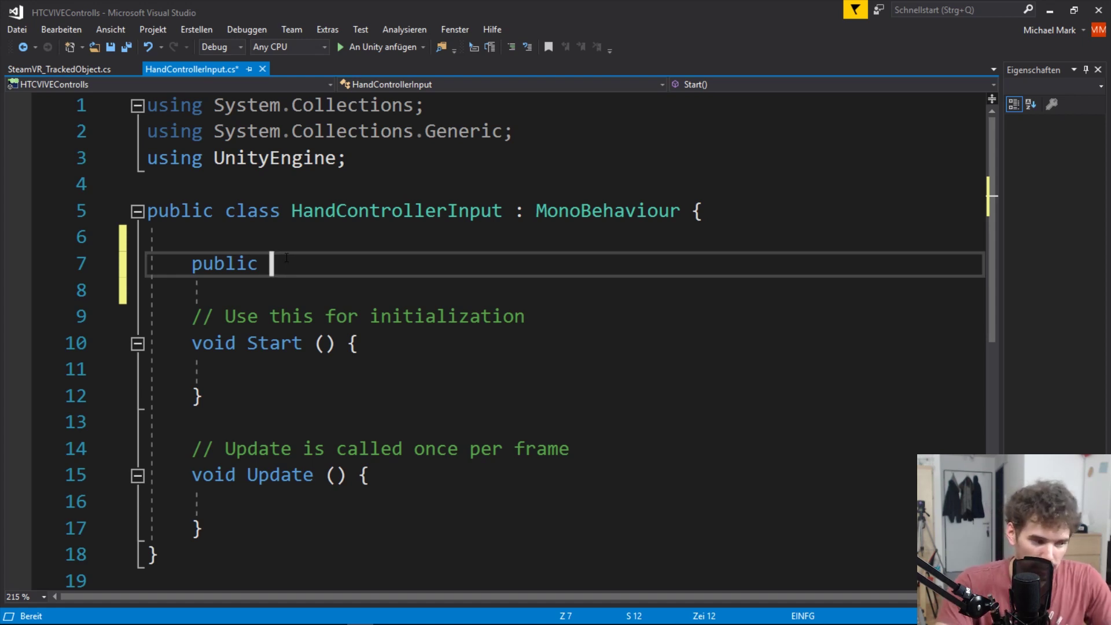
pyautogui.click(1050, 10)
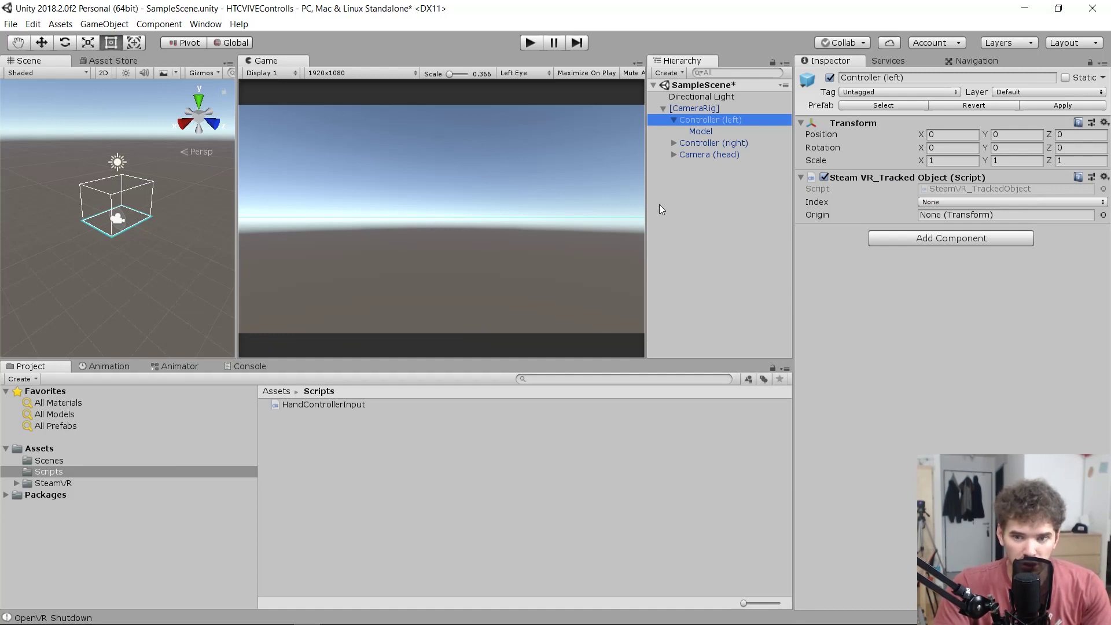
pyautogui.click(360, 614)
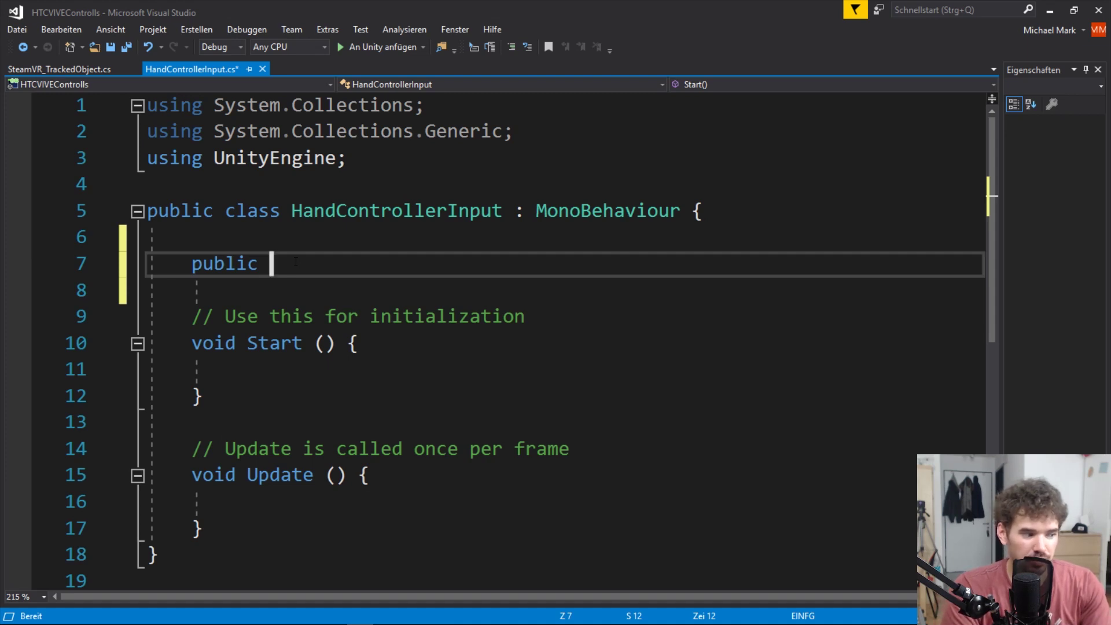
# Declare 'public SteamVR_TrackedObject trackedObj;' using IntelliSense and save the script
pyautogui.write('SteamVR_')
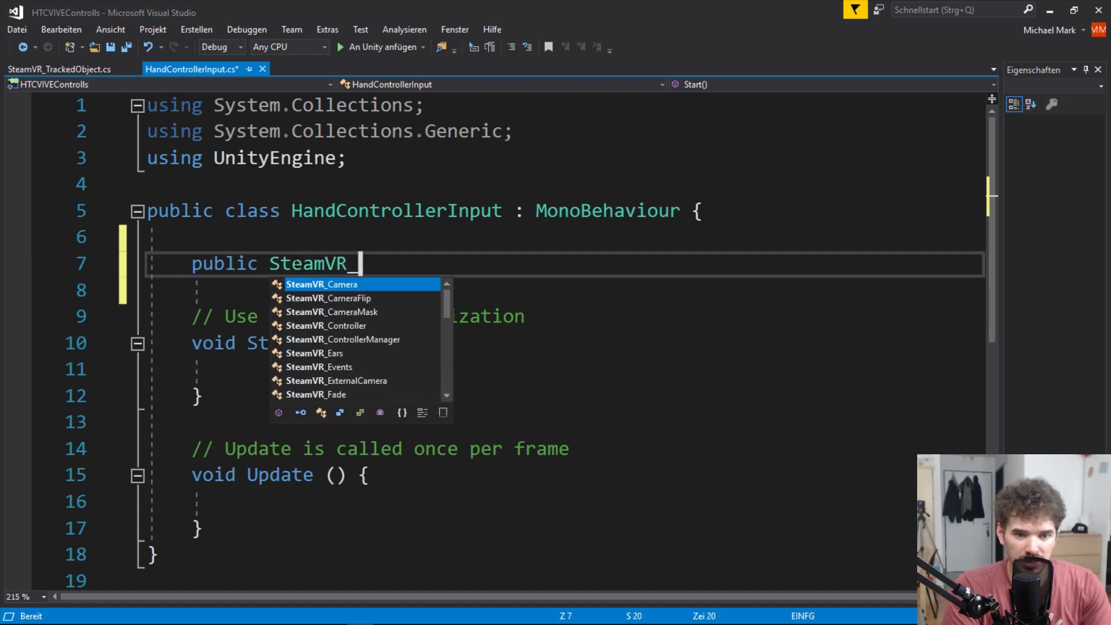
pyautogui.write('Tracked')
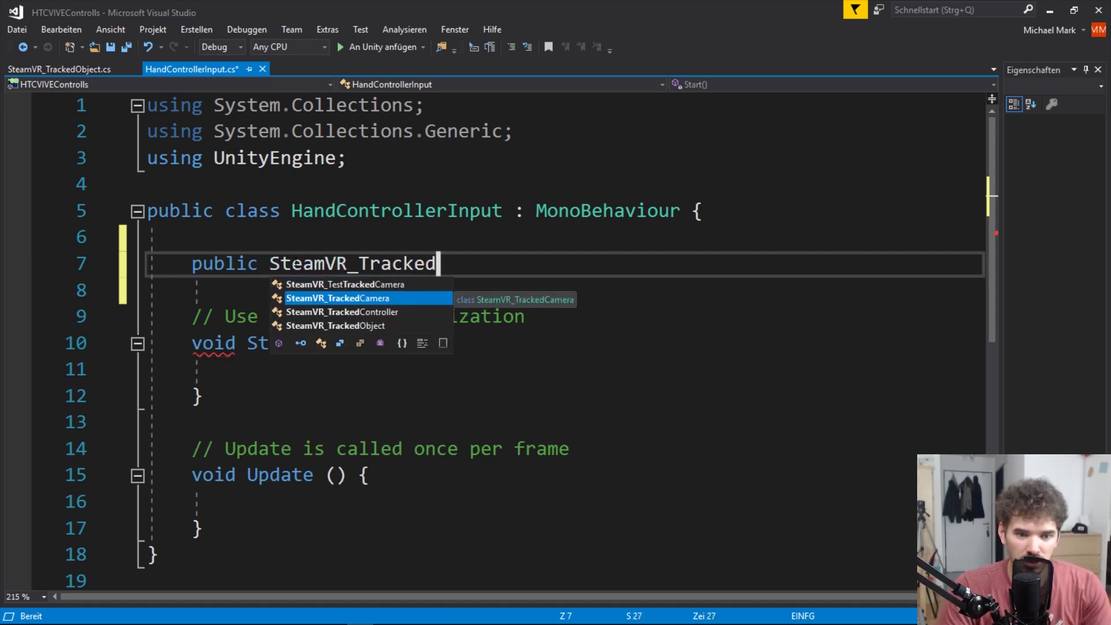
pyautogui.press('Down')
pyautogui.press('Down')
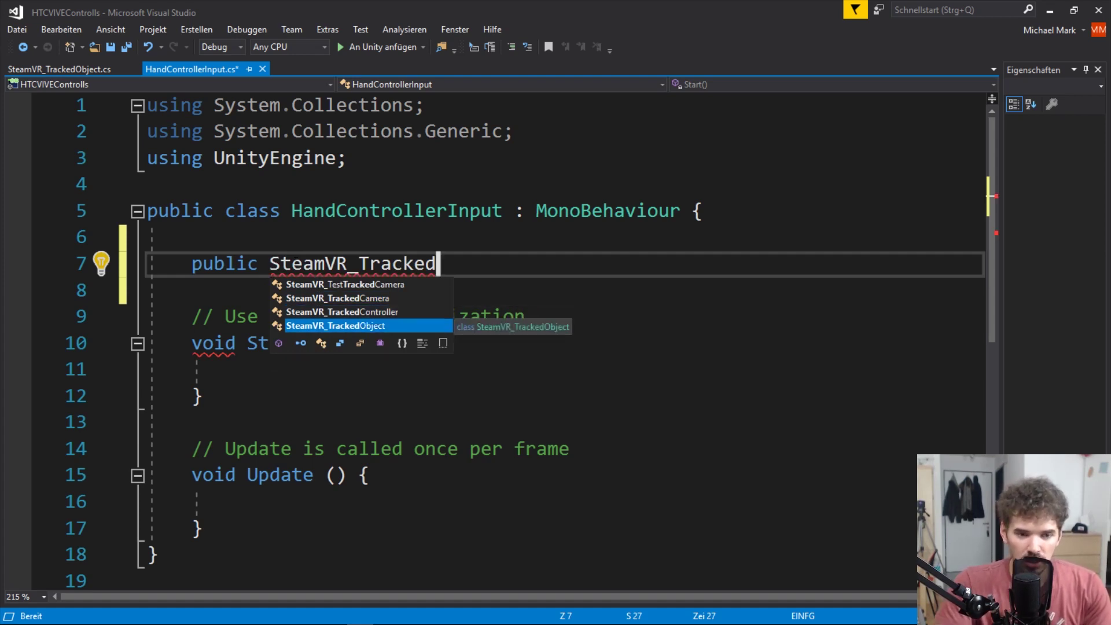
pyautogui.doubleClick(345, 326)
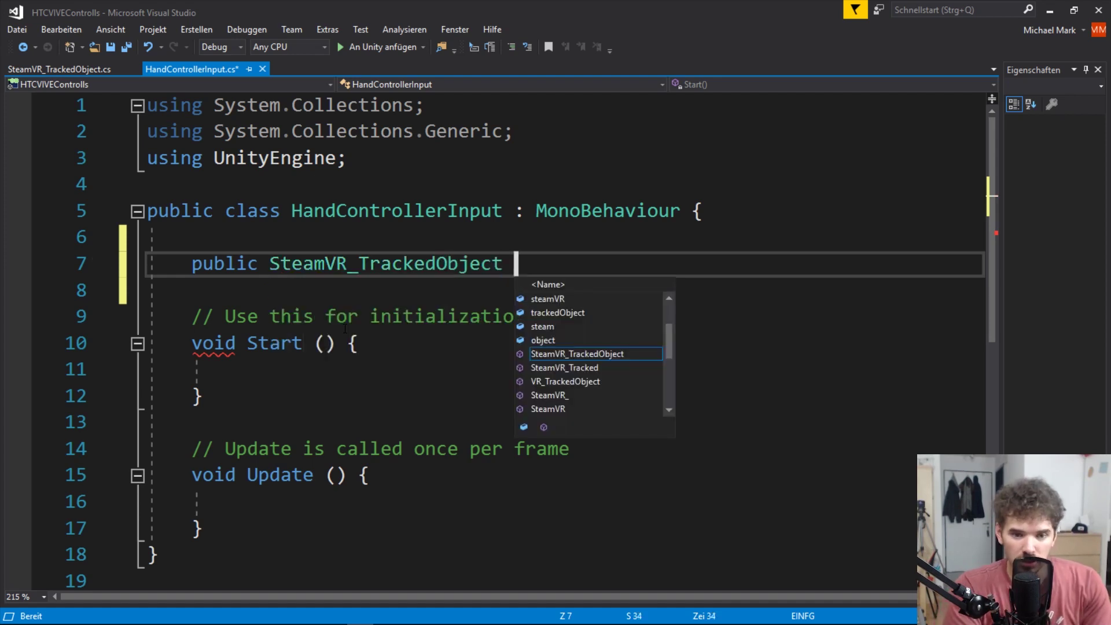
pyautogui.write('tra')
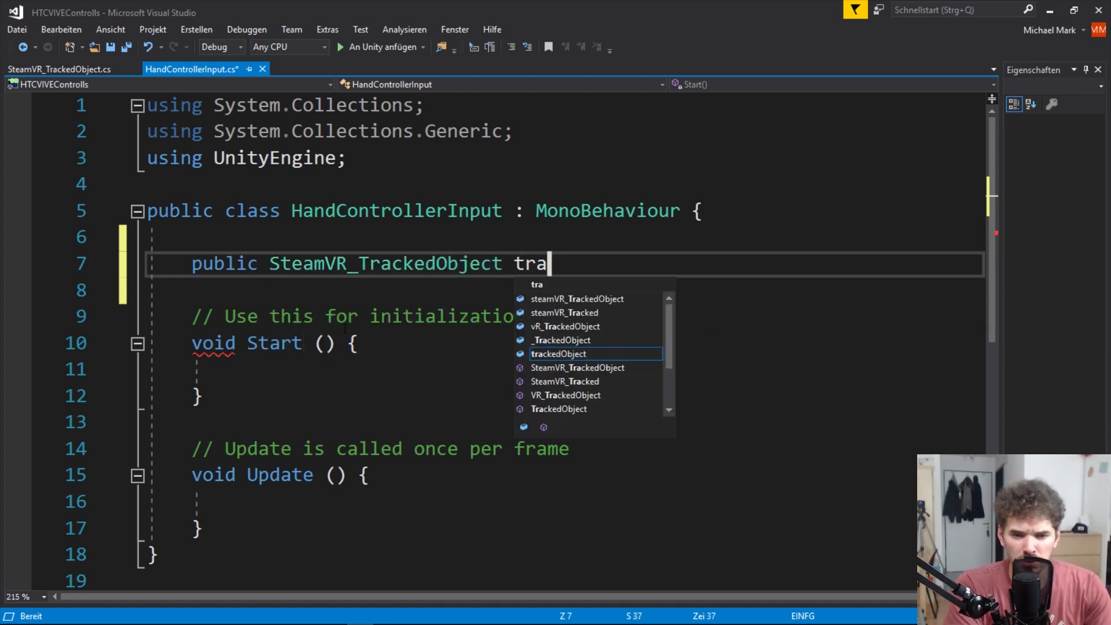
pyautogui.press('BackSpace')
pyautogui.write('ack')
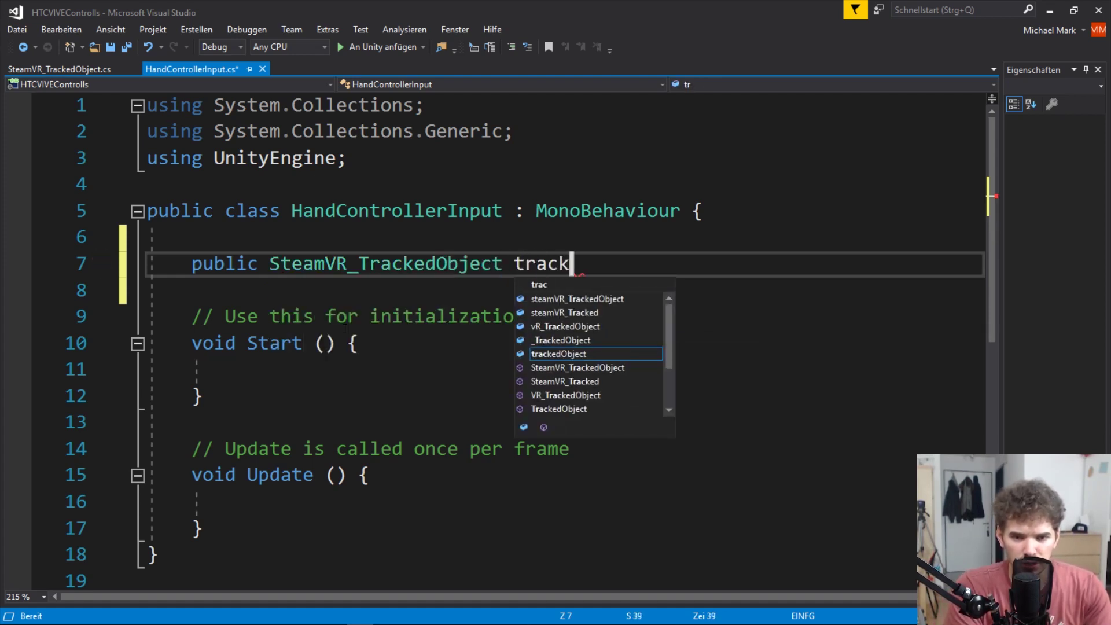
pyautogui.write('t')
pyautogui.press('BackSpace')
pyautogui.write('edObj')
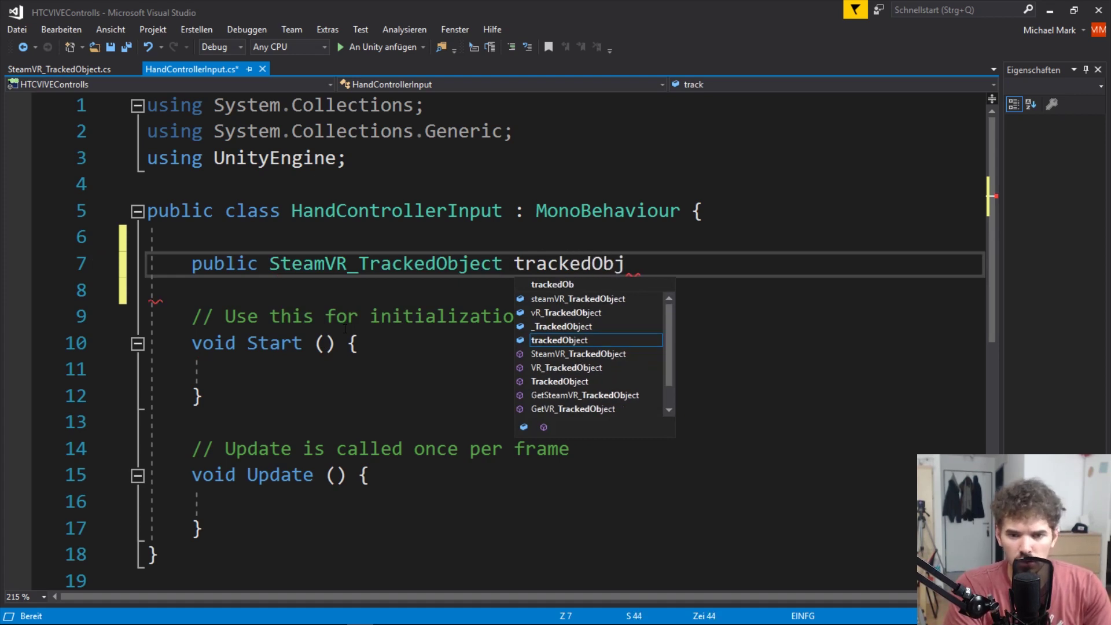
pyautogui.write(';')
pyautogui.hotkey('ctrl', 's')
pyautogui.hotkey('shift', 'Left')
pyautogui.hotkey('shift', 'Left')
pyautogui.hotkey('shift', 'Left')
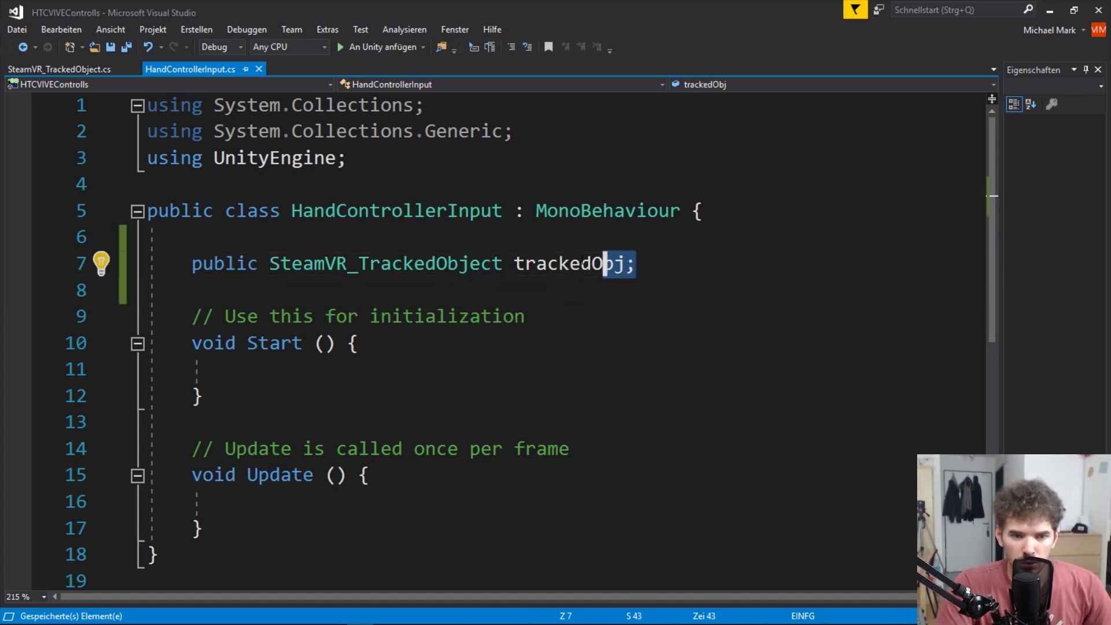
# Review the trackedObj declaration, then minimize Visual Studio to return to Unity
pyautogui.keyDown('shift'); pyautogui.moveTo(583, 262); pyautogui.dragTo(193, 264); pyautogui.keyUp('shift')
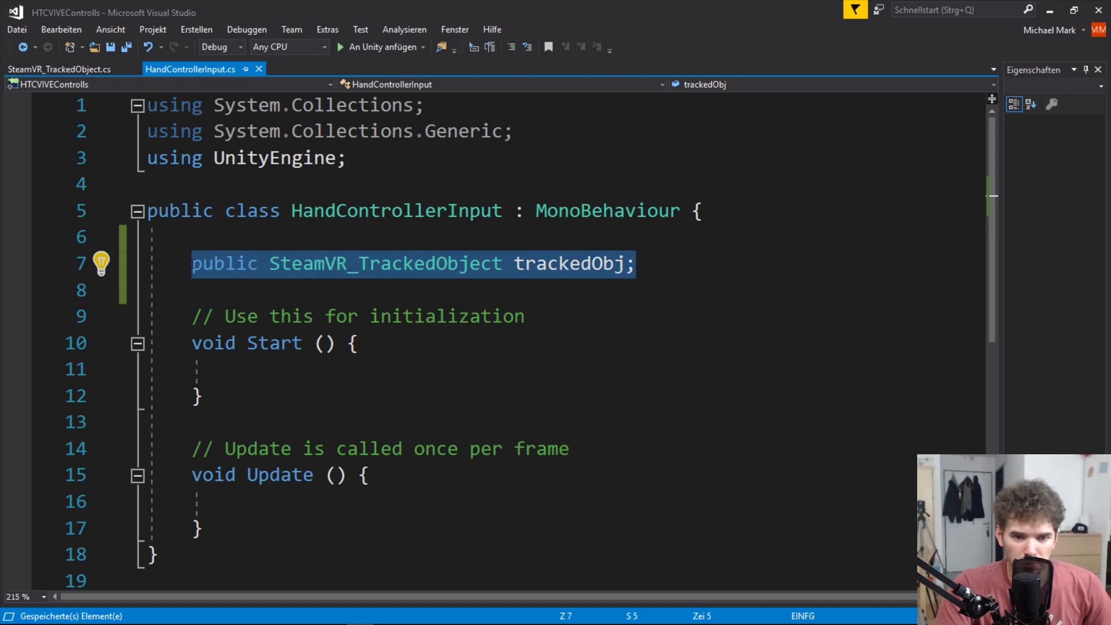
pyautogui.click(233, 376)
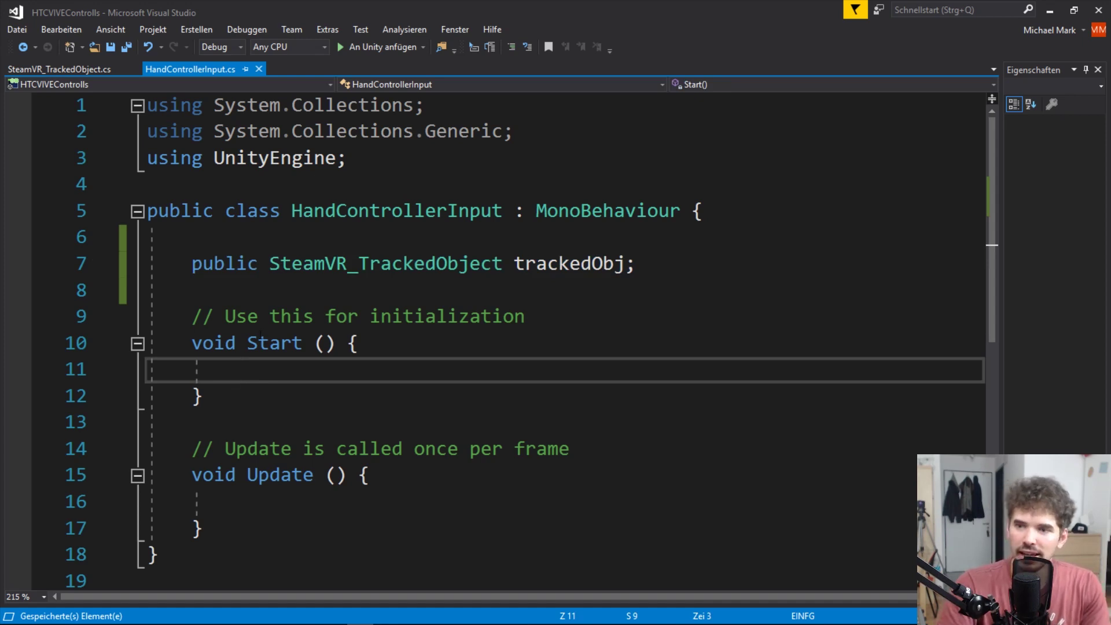
pyautogui.hotkey('ctrl', '-')
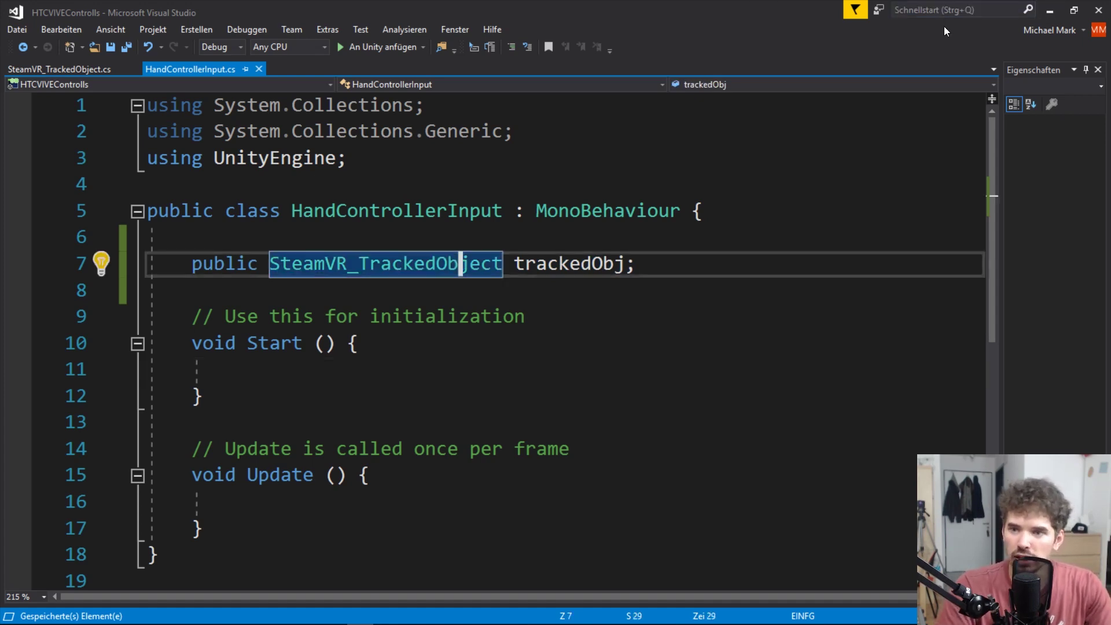
pyautogui.click(1049, 9)
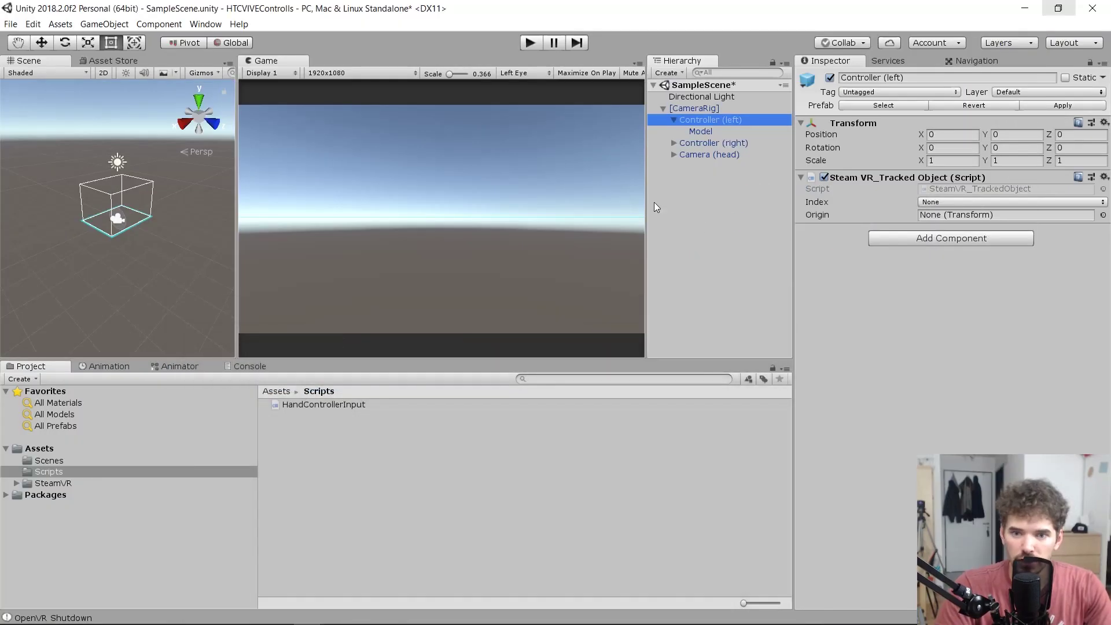
# Add Hand Controller Input to Controller (right) and drag that controller into its Tracked Obj field
pyautogui.click(316, 407)
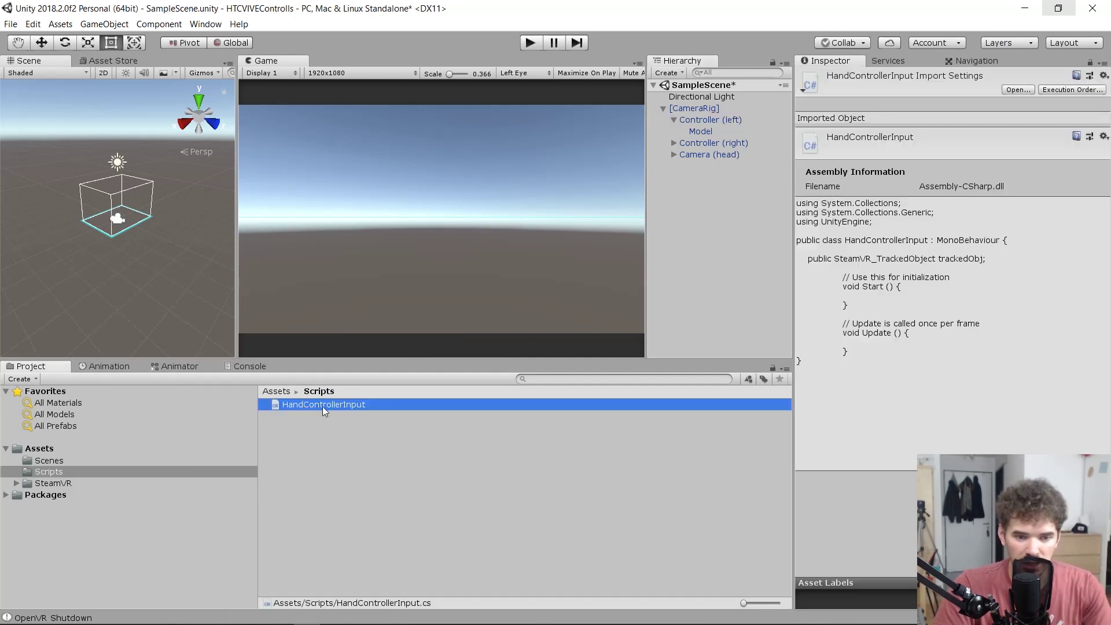
pyautogui.click(733, 148)
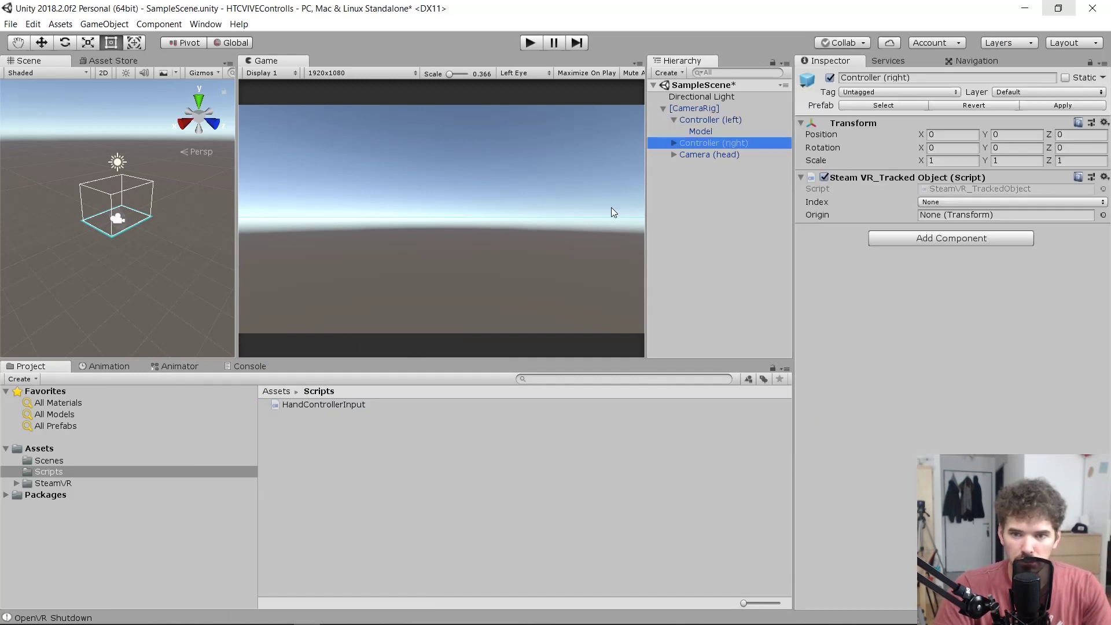
pyautogui.click(674, 143)
pyautogui.click(901, 236)
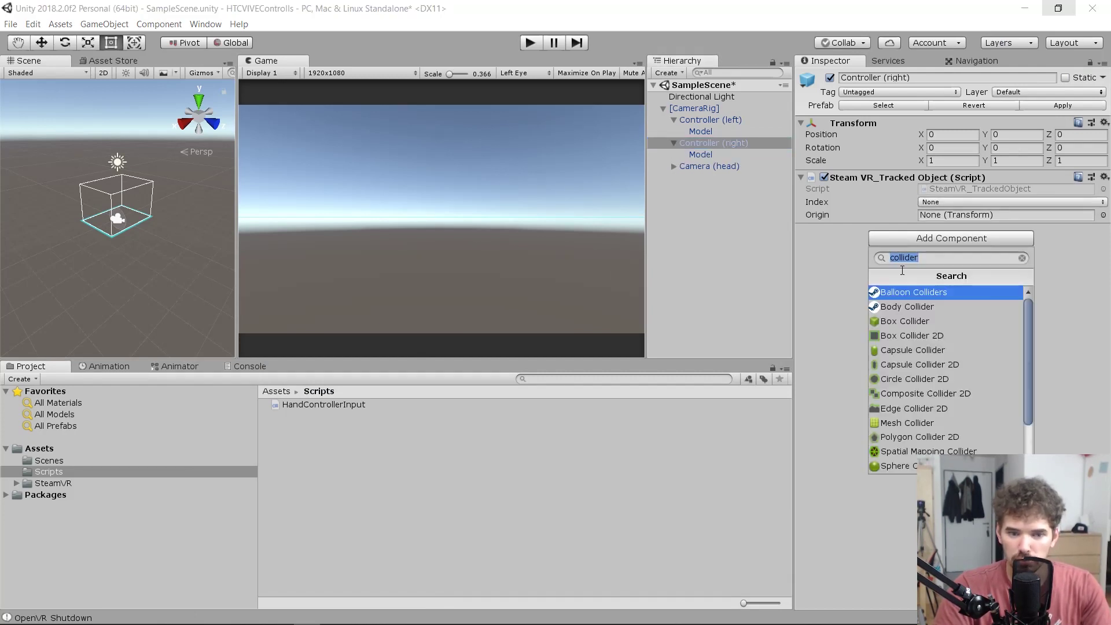
pyautogui.write('Hand')
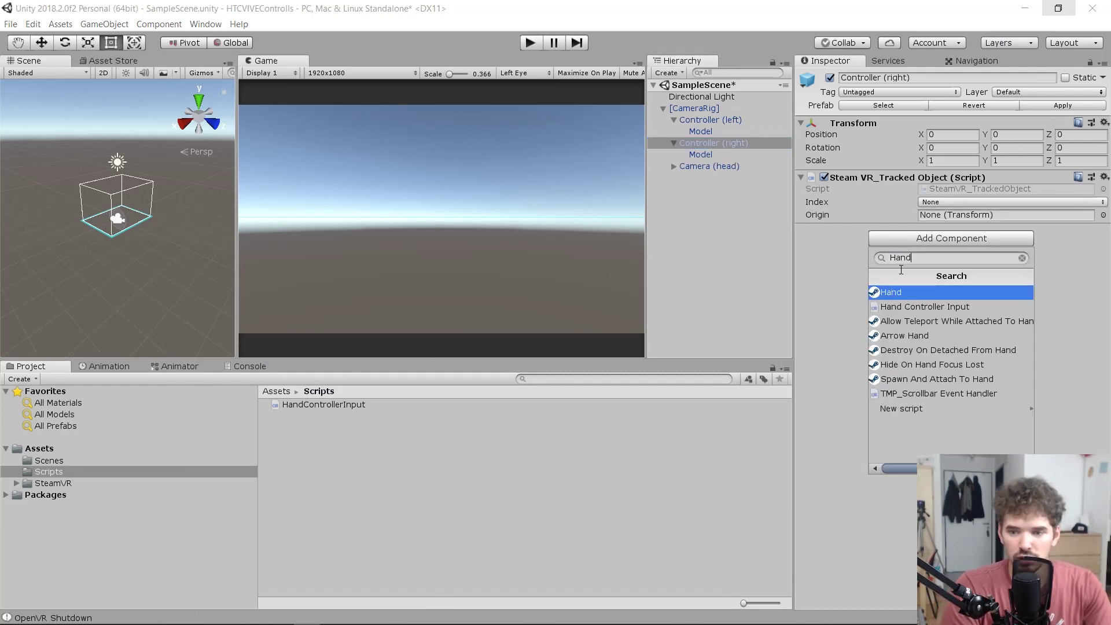
pyautogui.press('Down')
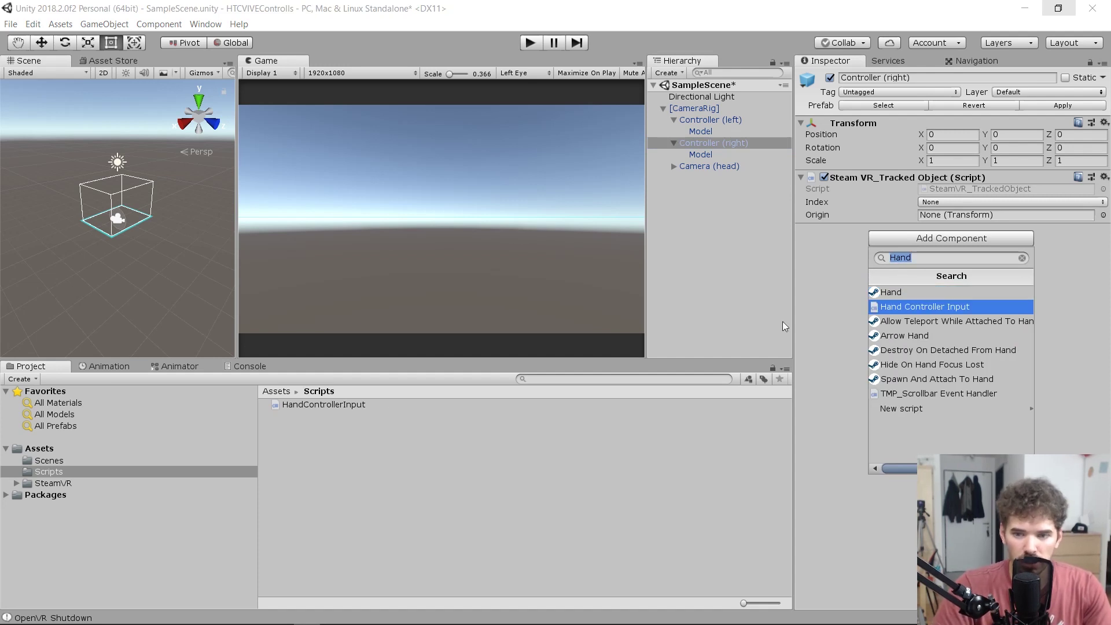
pyautogui.click(942, 308)
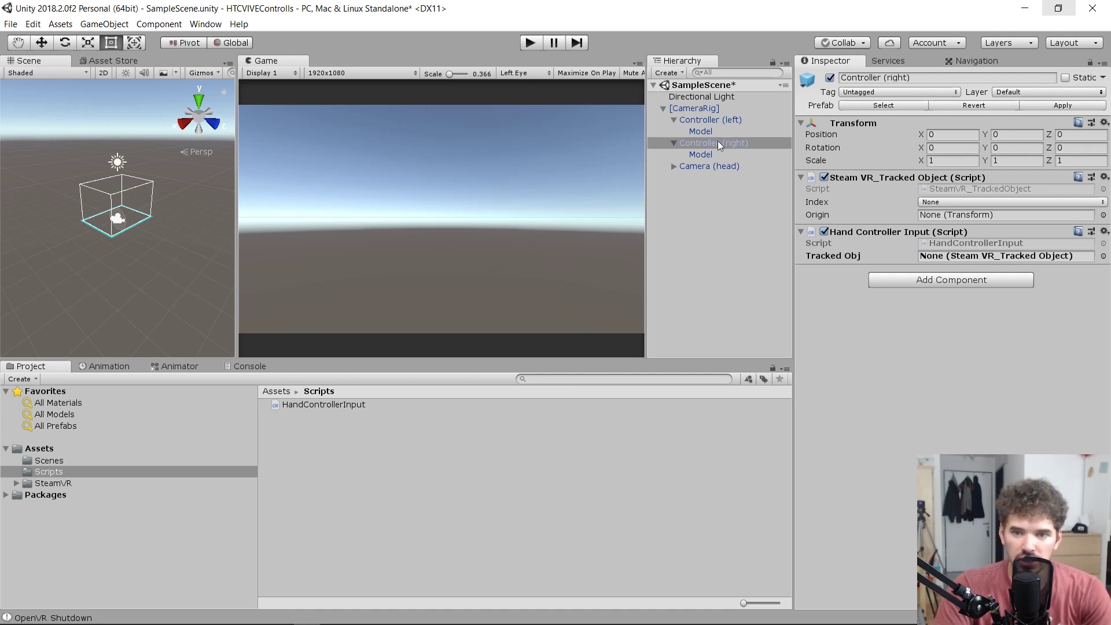
pyautogui.moveTo(718, 144); pyautogui.dragTo(946, 261)
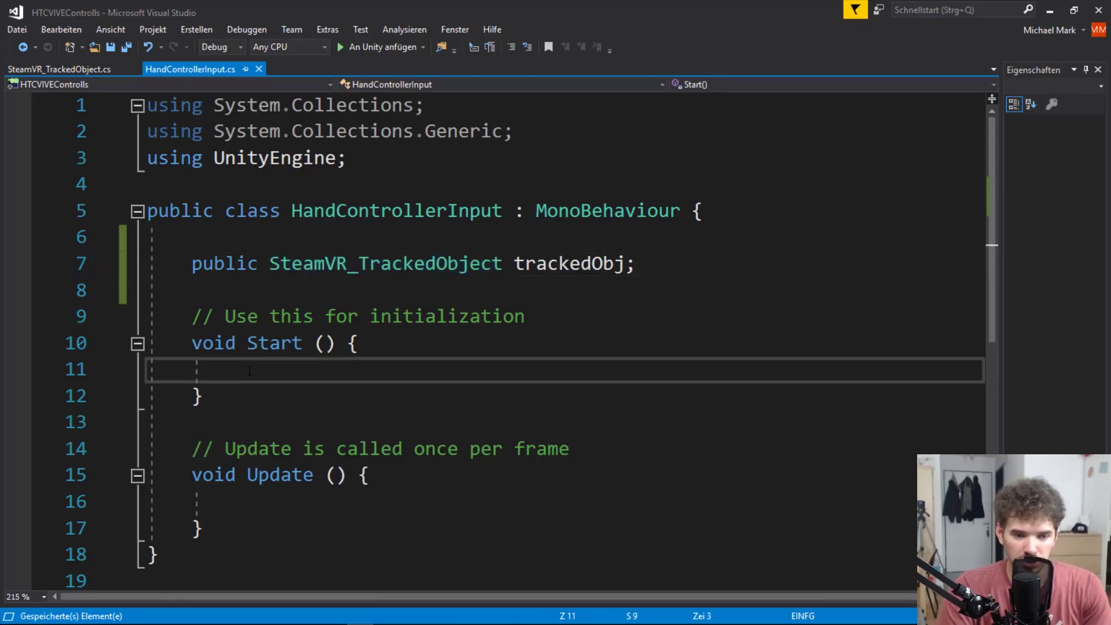
# In Start(), write trackedObj = GetComponent<SteamVR_TrackedObject>(); with autocompletion and save the script
pyautogui.write('trackedO')
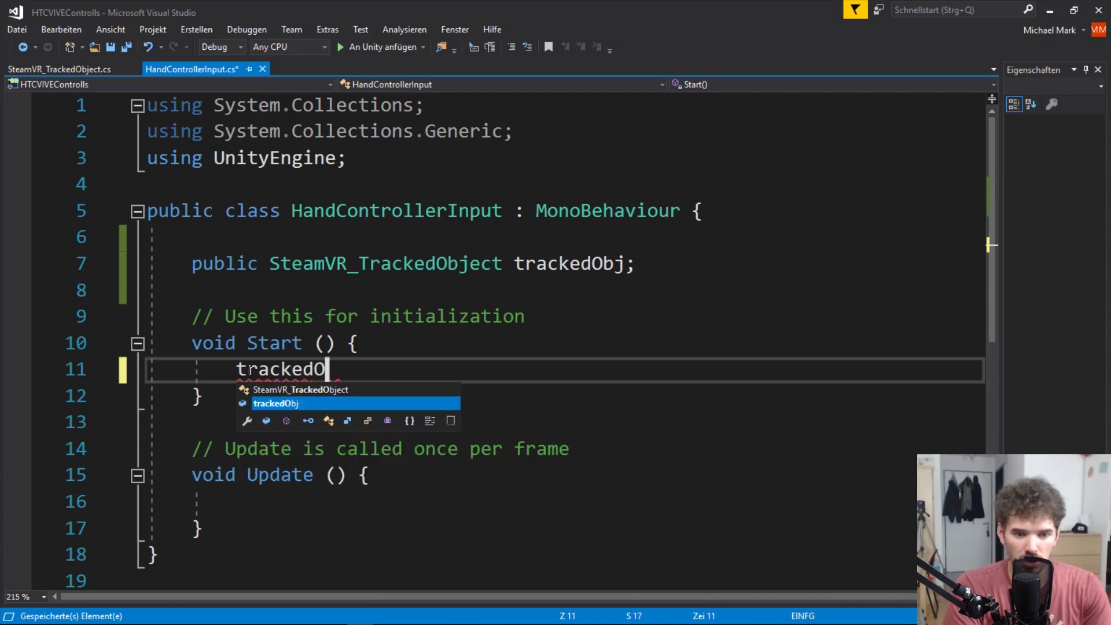
pyautogui.write('bj = ')
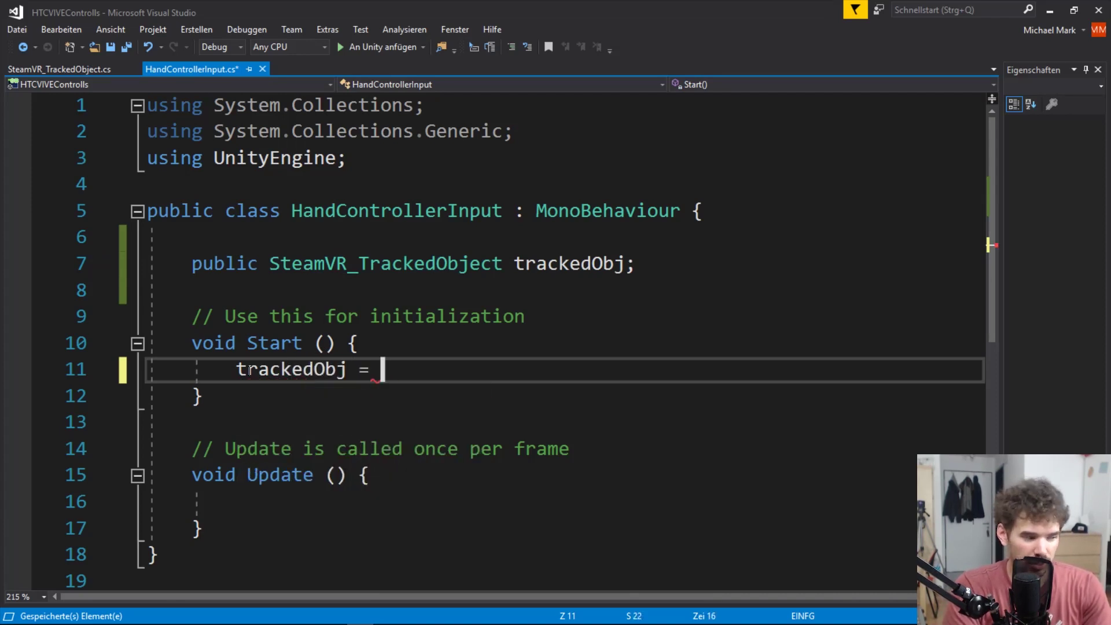
pyautogui.write('getc')
pyautogui.press('Tab')
pyautogui.write('<')
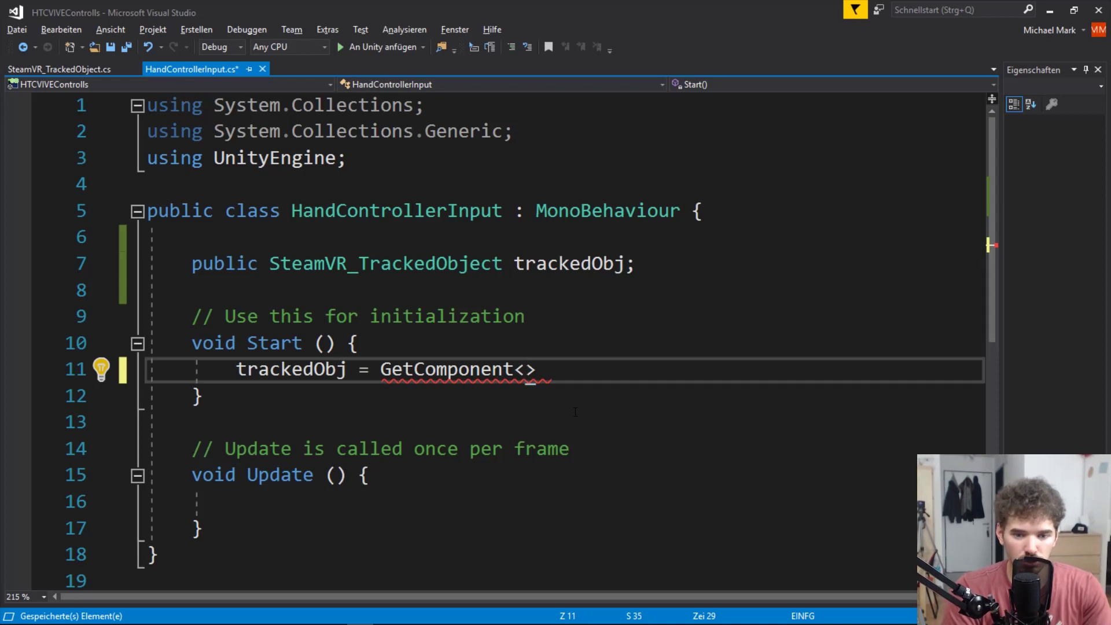
pyautogui.write('SteamVR')
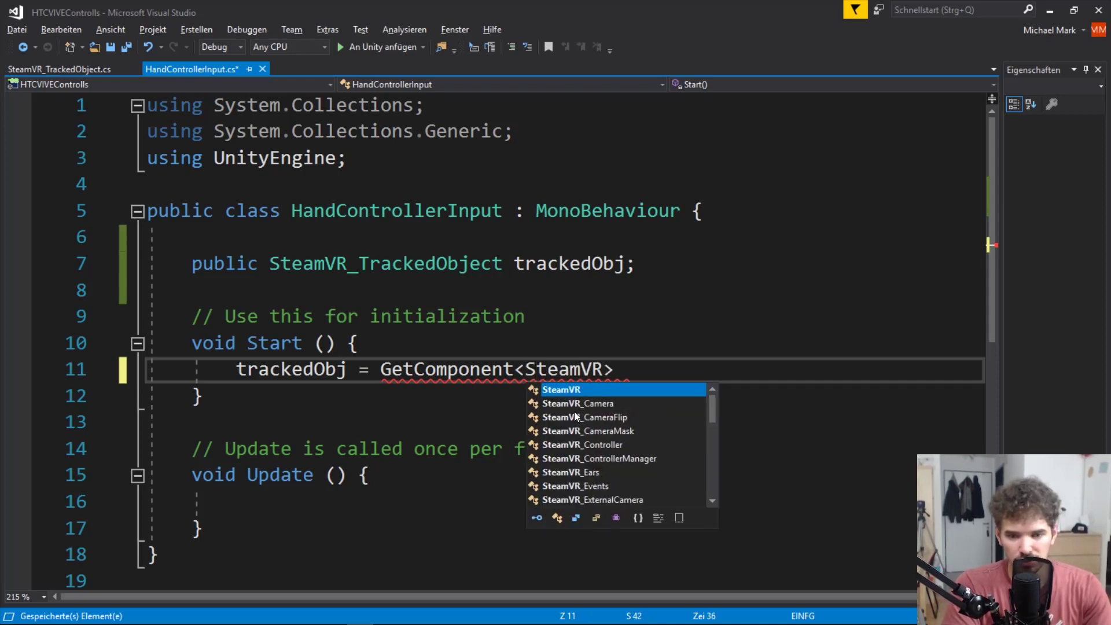
pyautogui.write('_Tracked')
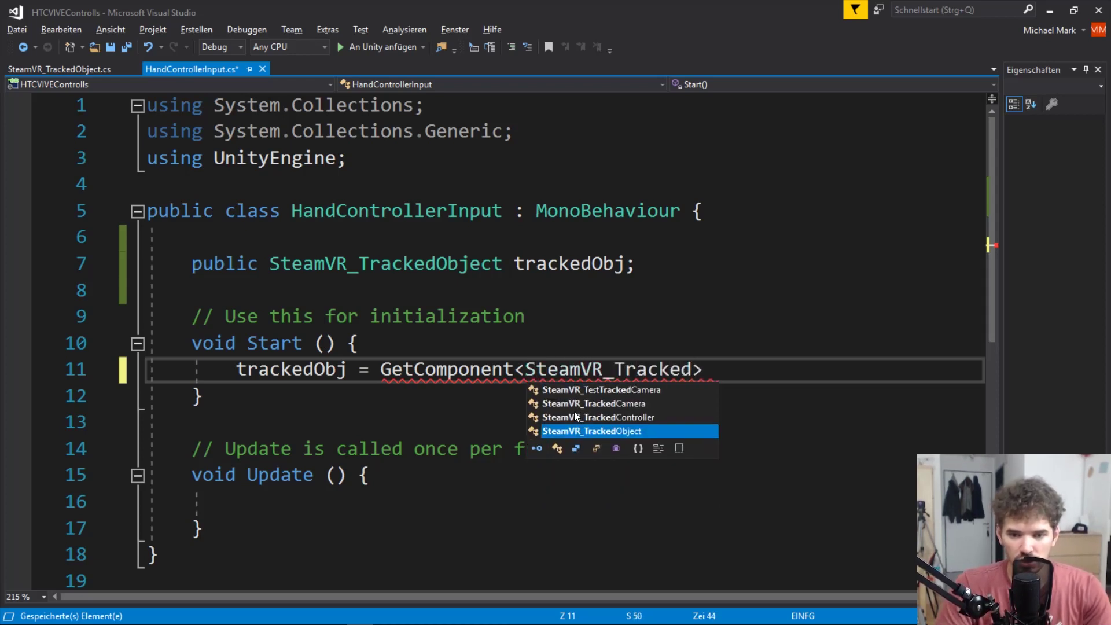
pyautogui.press('Tab')
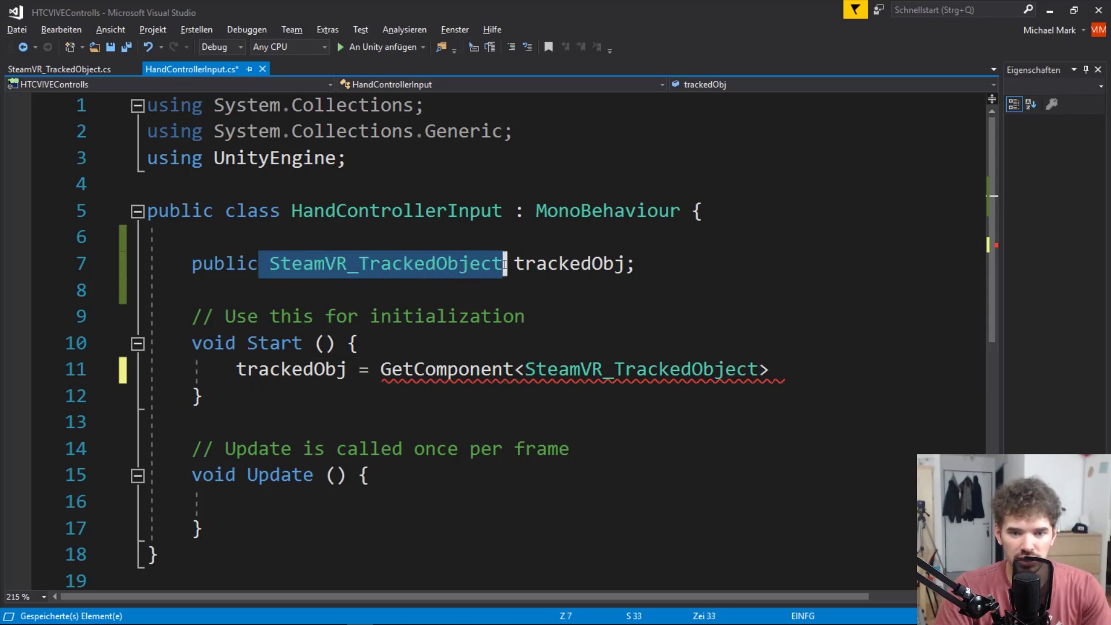
pyautogui.click(794, 370)
pyautogui.write('();')
pyautogui.hotkey('ctrl', 's')
# Highlight the SteamVR_TrackedObject type name on line 7 for reference
pyautogui.moveTo(636, 265)
pyautogui.mouseDown()
pyautogui.moveTo(192, 265)
pyautogui.moveTo(605, 265)
pyautogui.mouseUp()
pyautogui.click(640, 265)
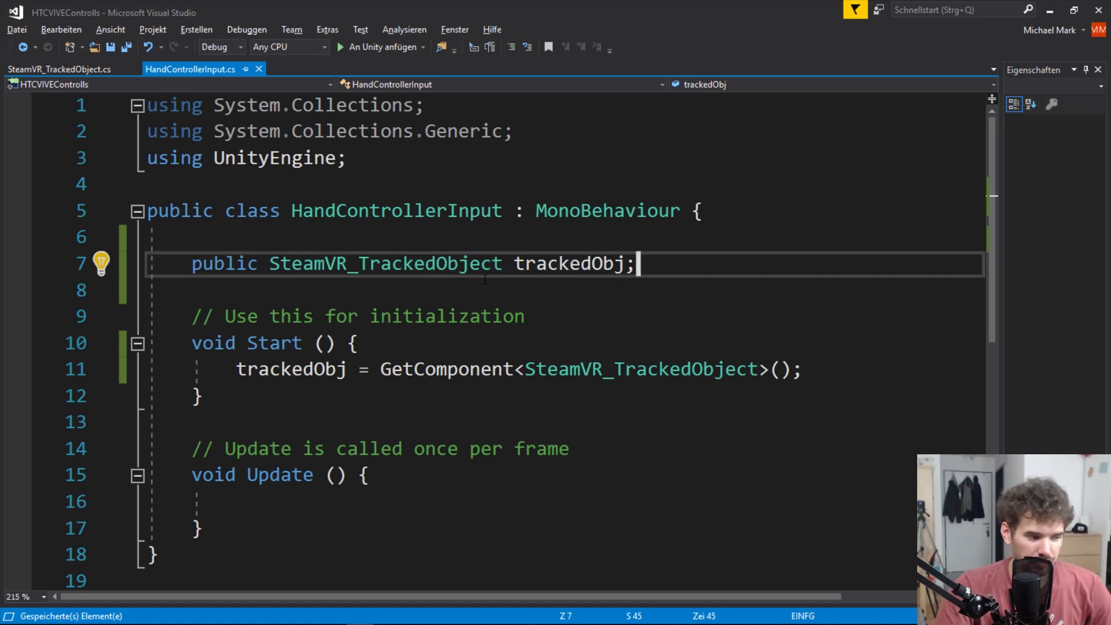
pyautogui.scroll(-1, 480, 282)
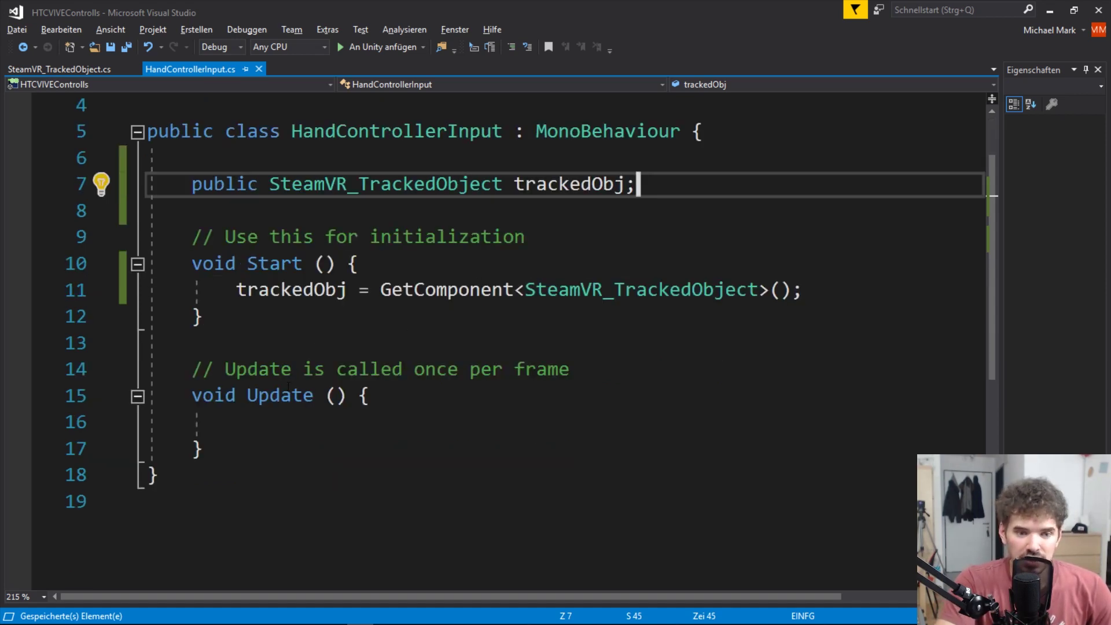
# Move Update's brace to its own line, add '// Gerät + Input übergeben', then go back to Unity
pyautogui.click(362, 397)
pyautogui.press('Return')
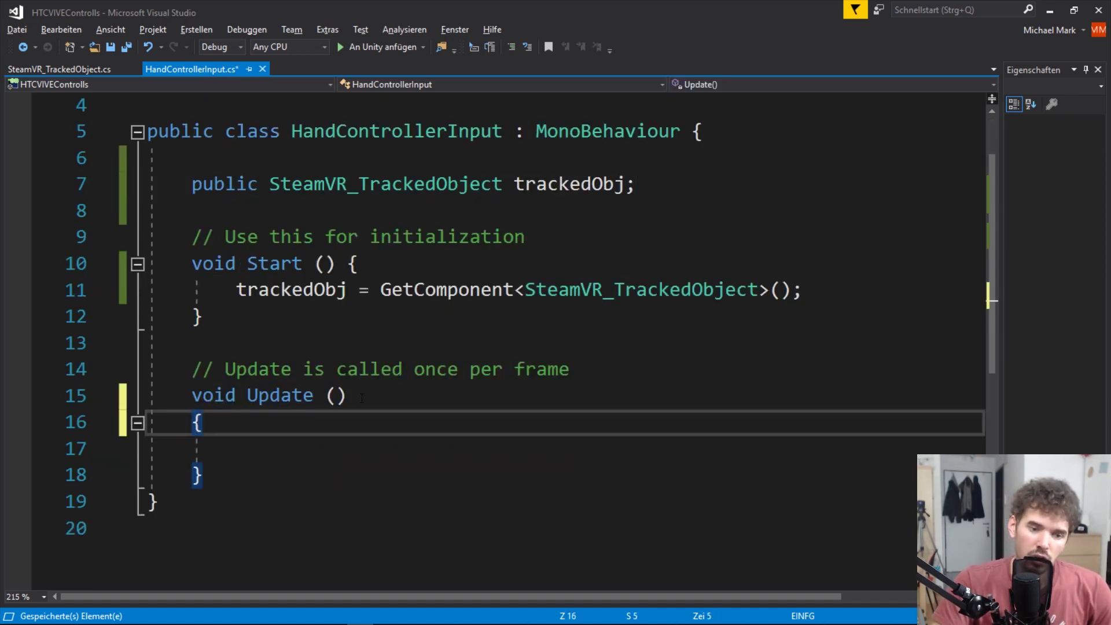
pyautogui.press('Down')
pyautogui.press('Tab')
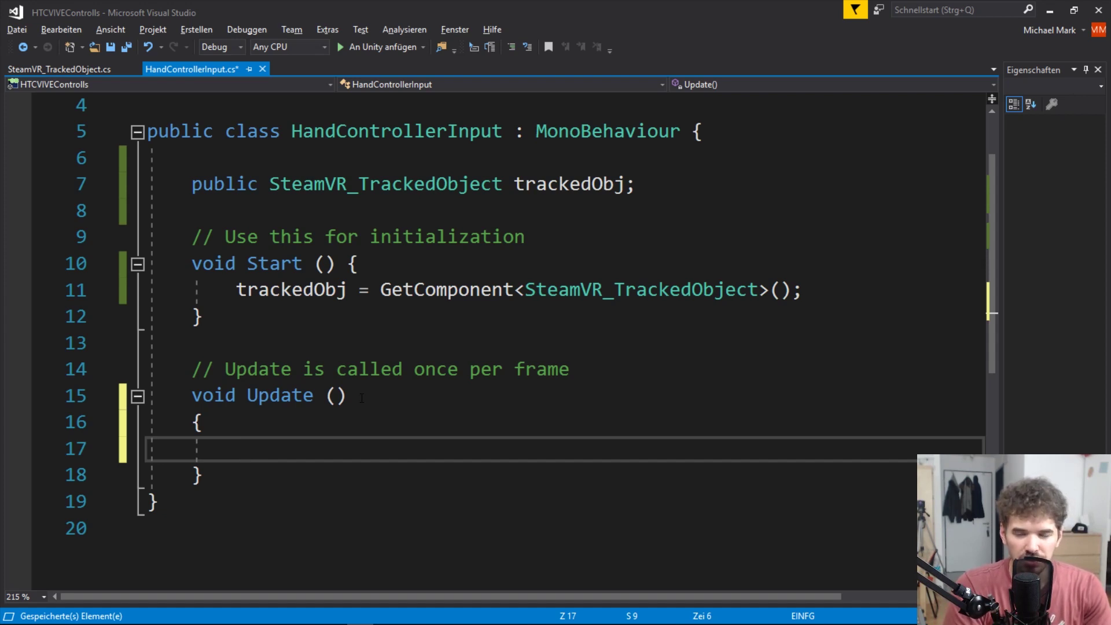
pyautogui.write('// Ger')
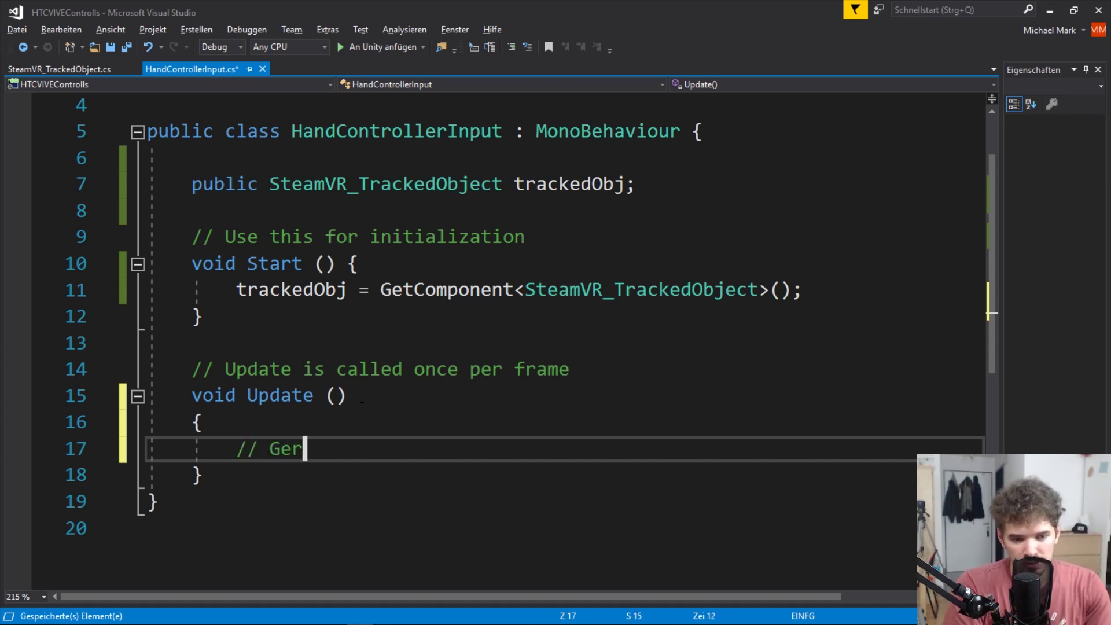
pyautogui.write('ät + Input ')
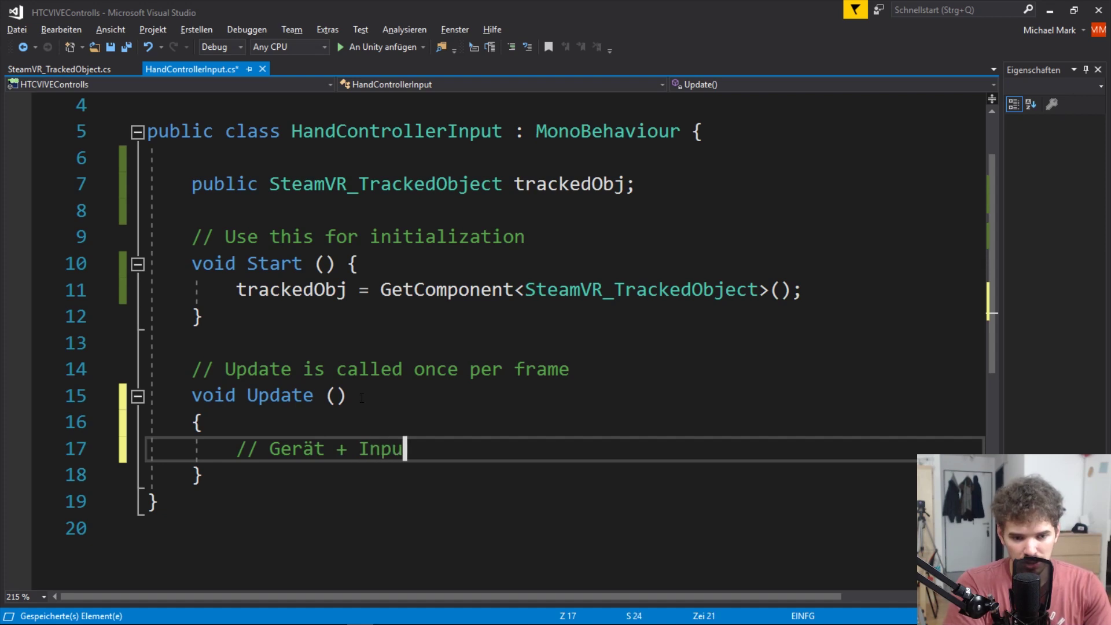
pyautogui.write('übergeben')
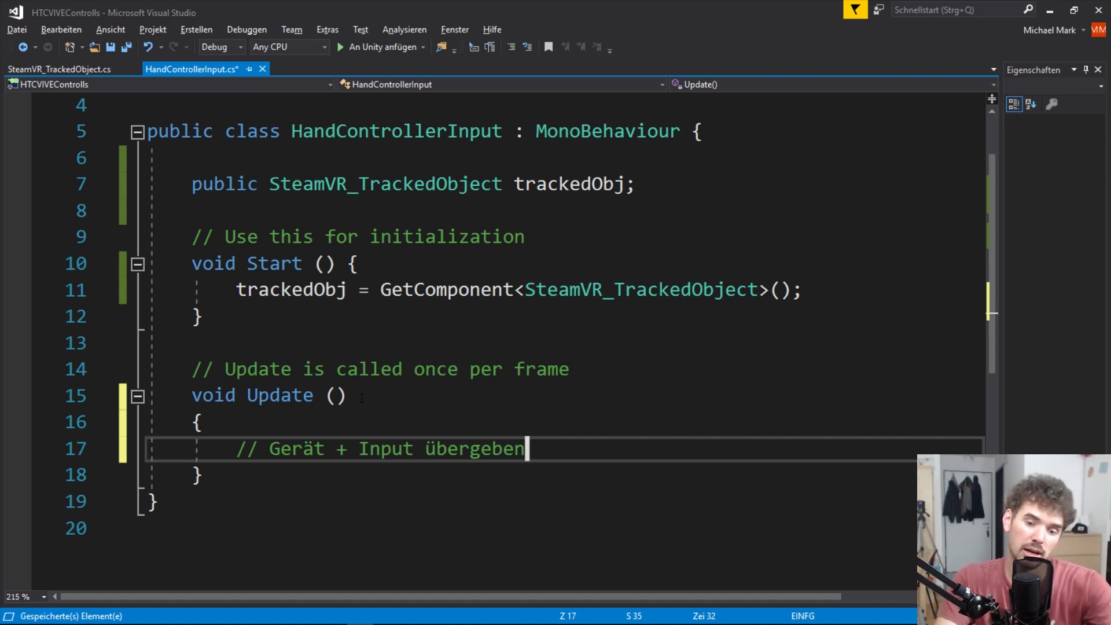
pyautogui.click(1057, 13)
# Enter Play mode and check Controller (left) and Controller (right) tracking in the Inspector
pyautogui.click(530, 43)
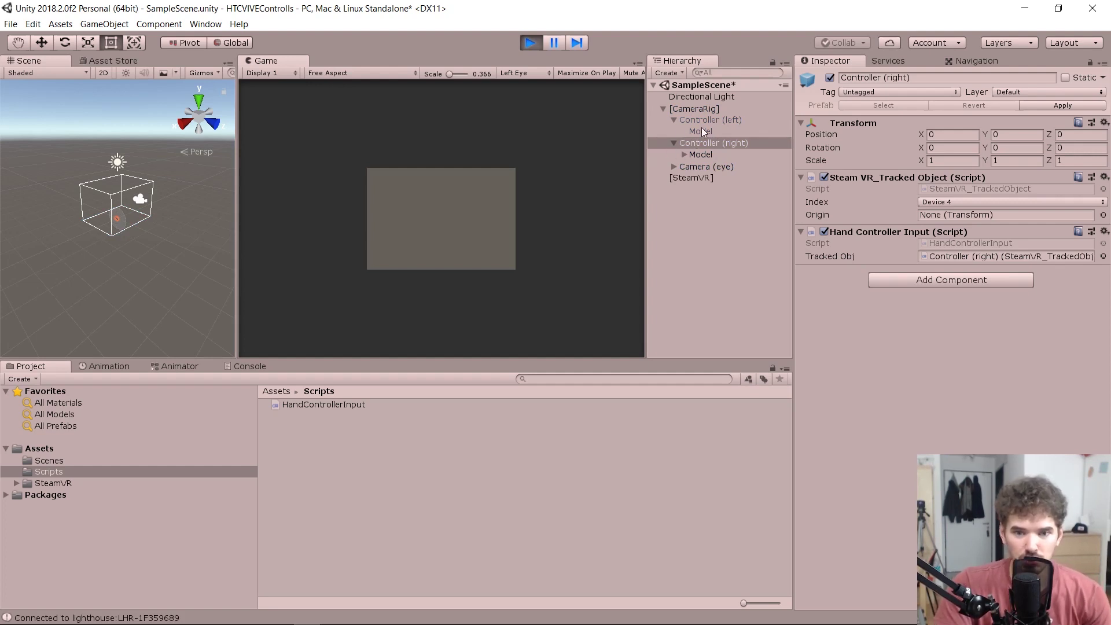
pyautogui.click(731, 120)
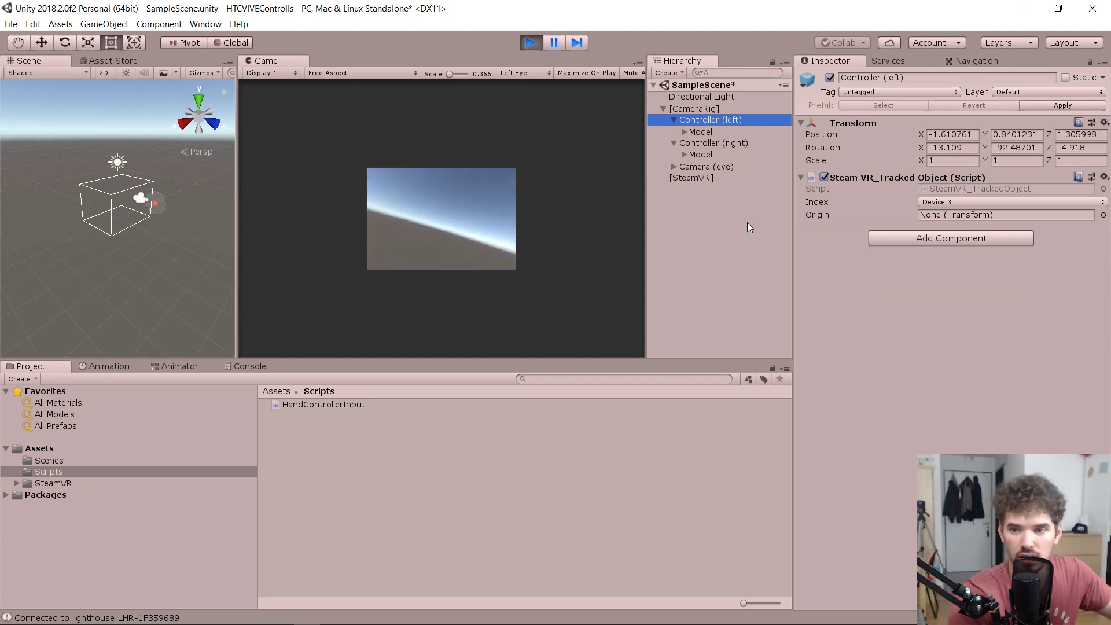
pyautogui.click(699, 144)
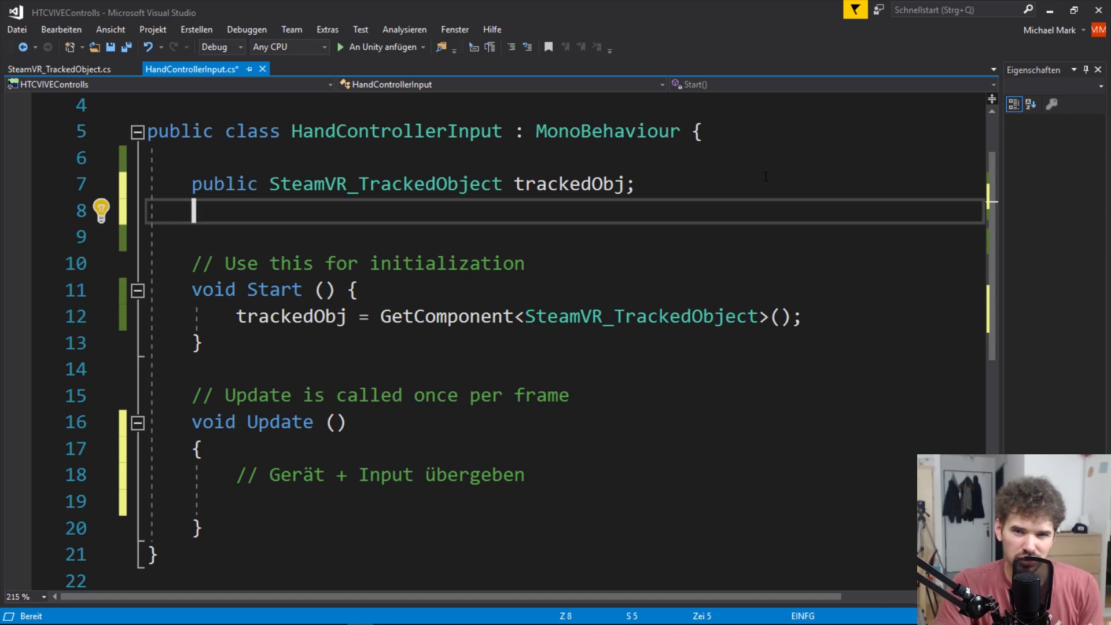
# Declare a public SteamVR_Controller.Device field named device and save the script
pyautogui.write('public ')
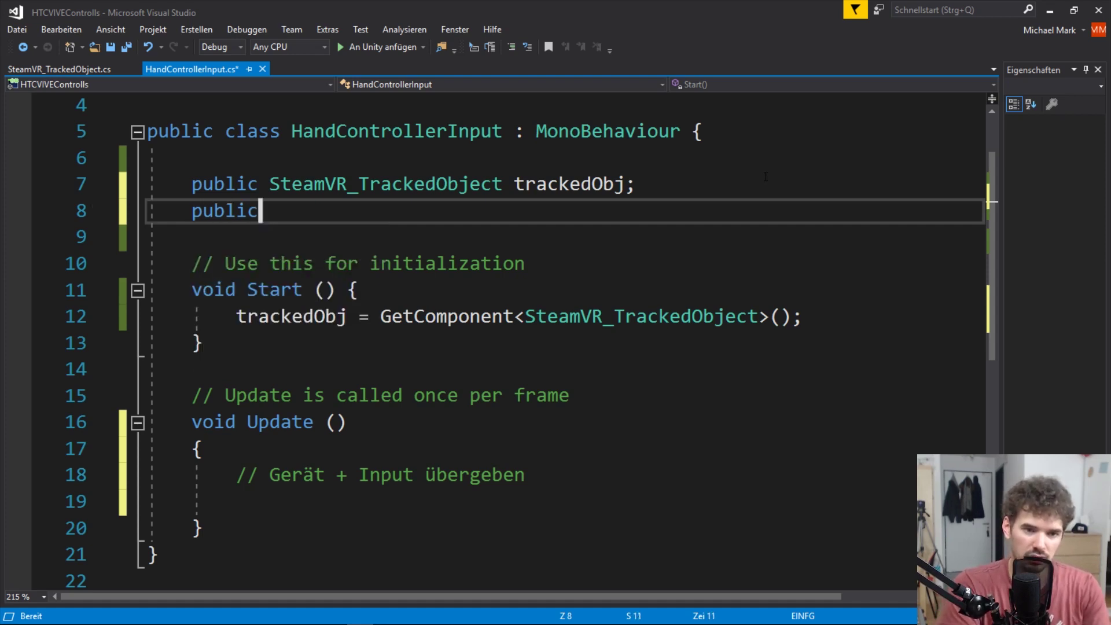
pyautogui.write('SteamVR_')
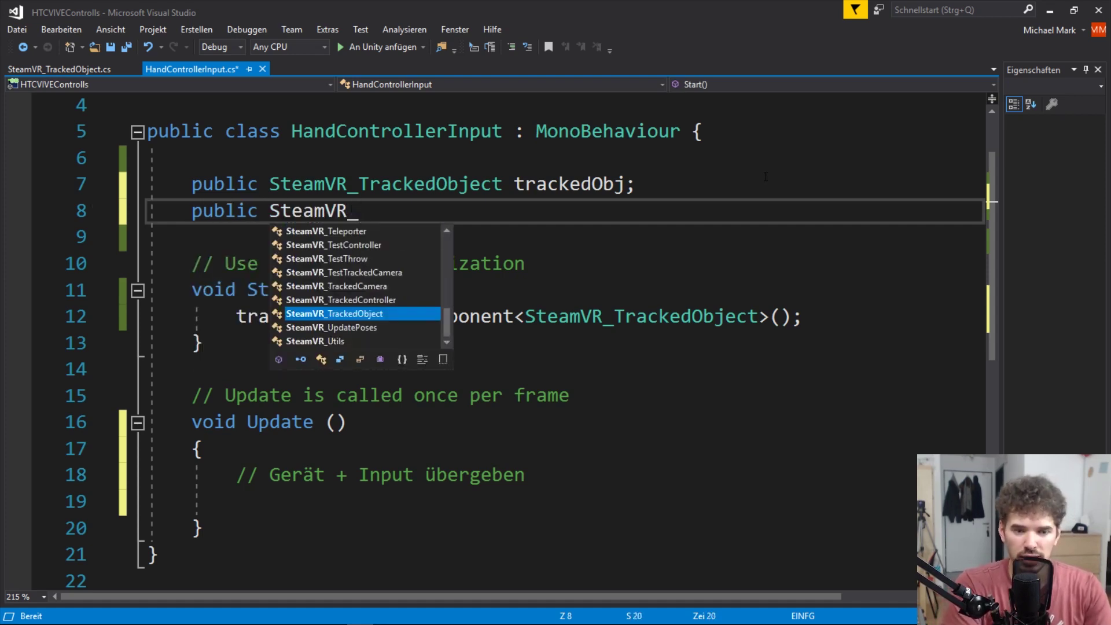
pyautogui.write('Controller')
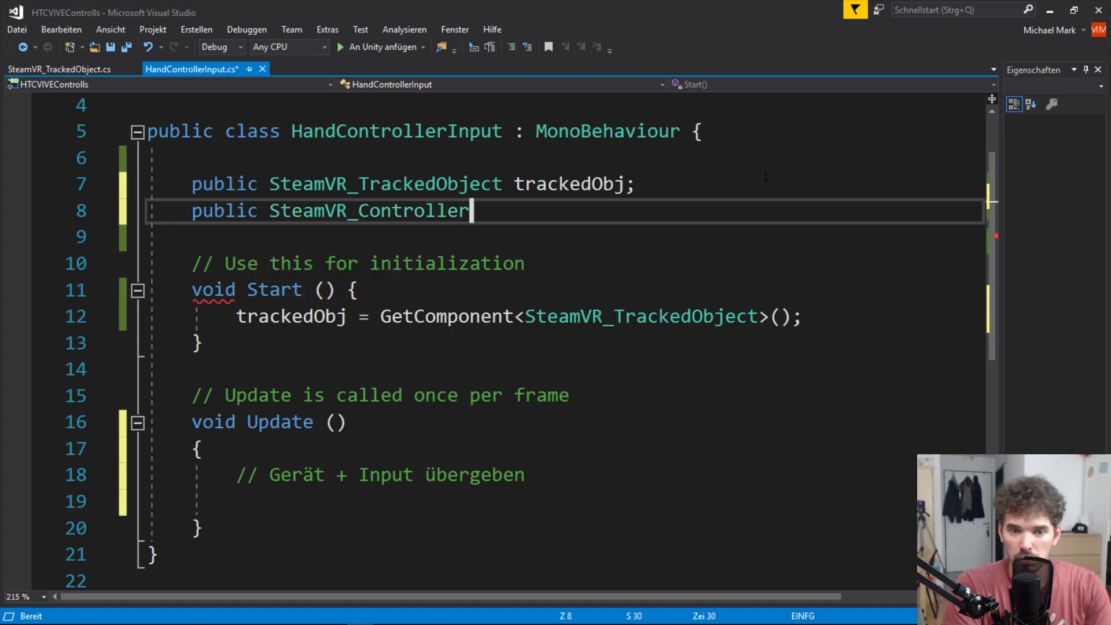
pyautogui.write('.')
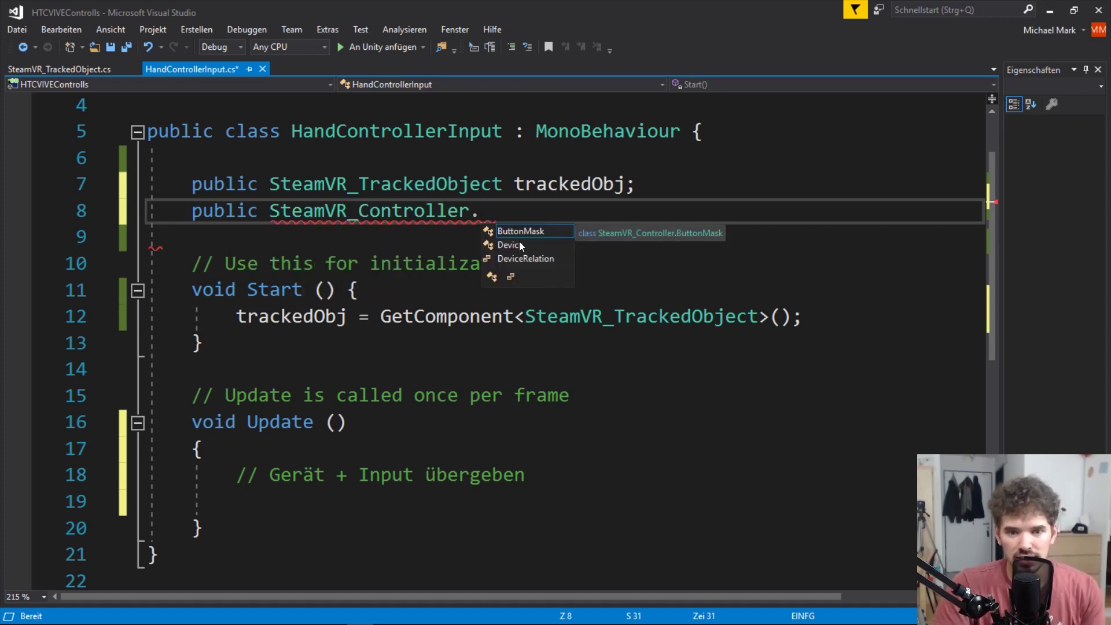
pyautogui.click(520, 242)
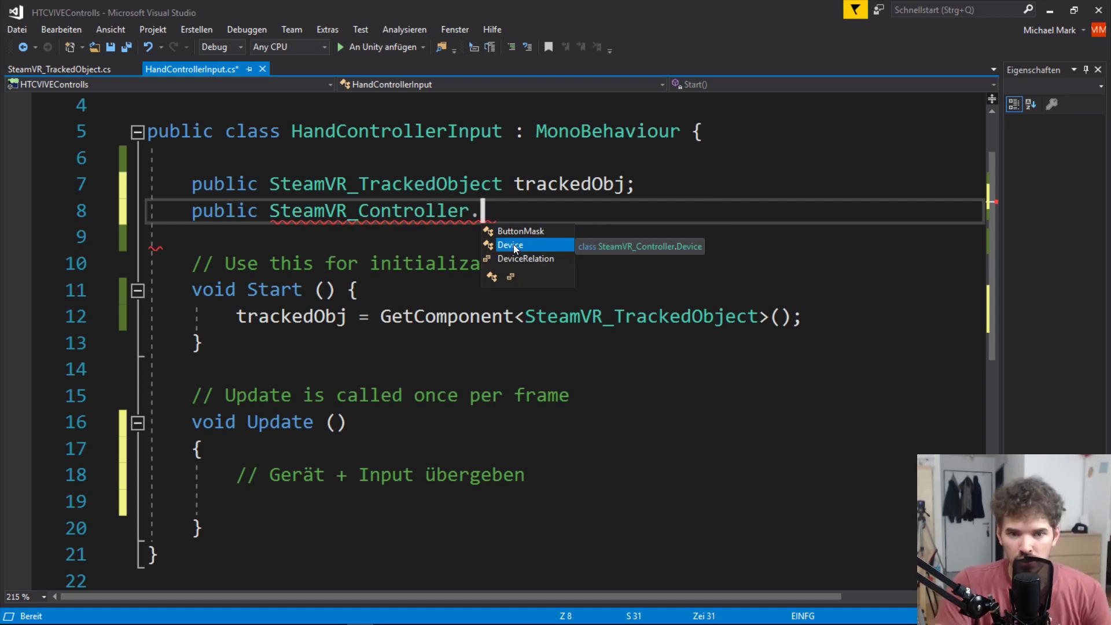
pyautogui.doubleClick(526, 246)
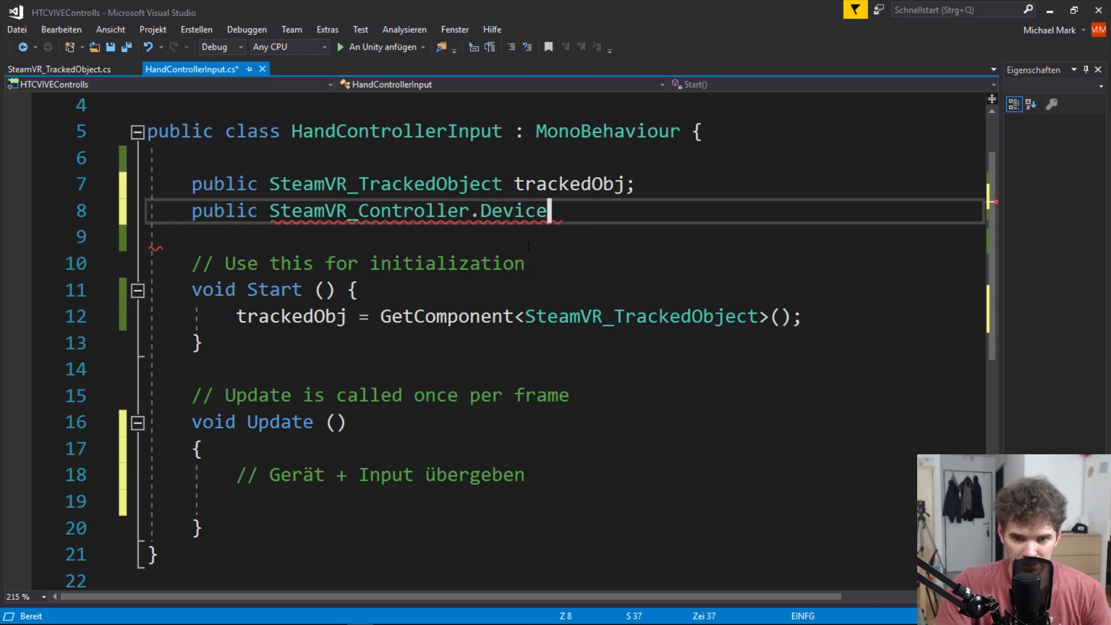
pyautogui.press('Down')
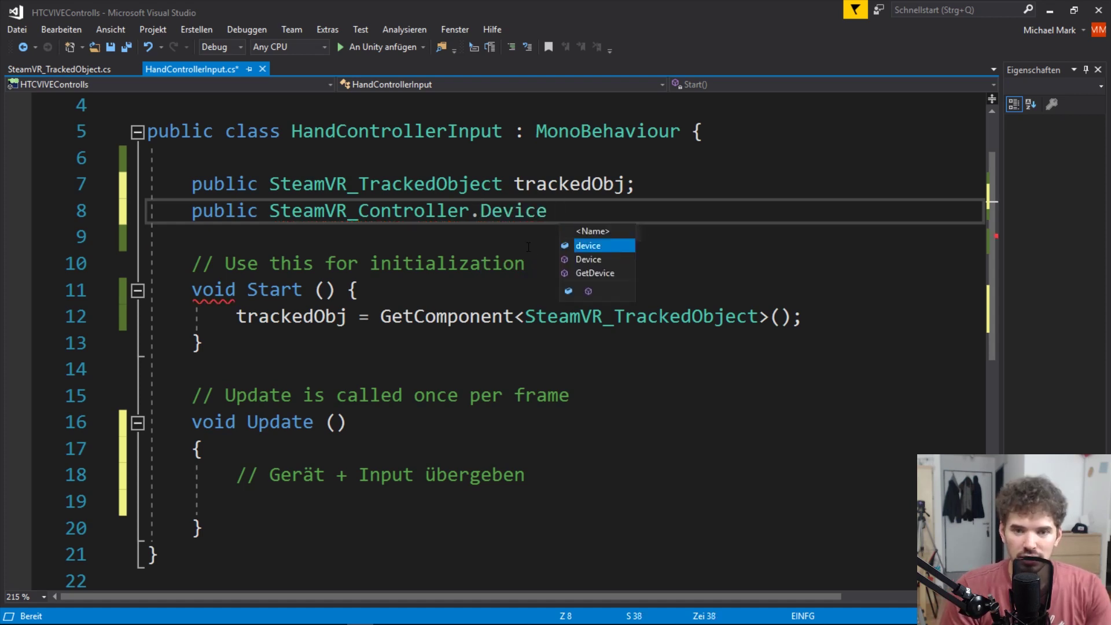
pyautogui.write('device;')
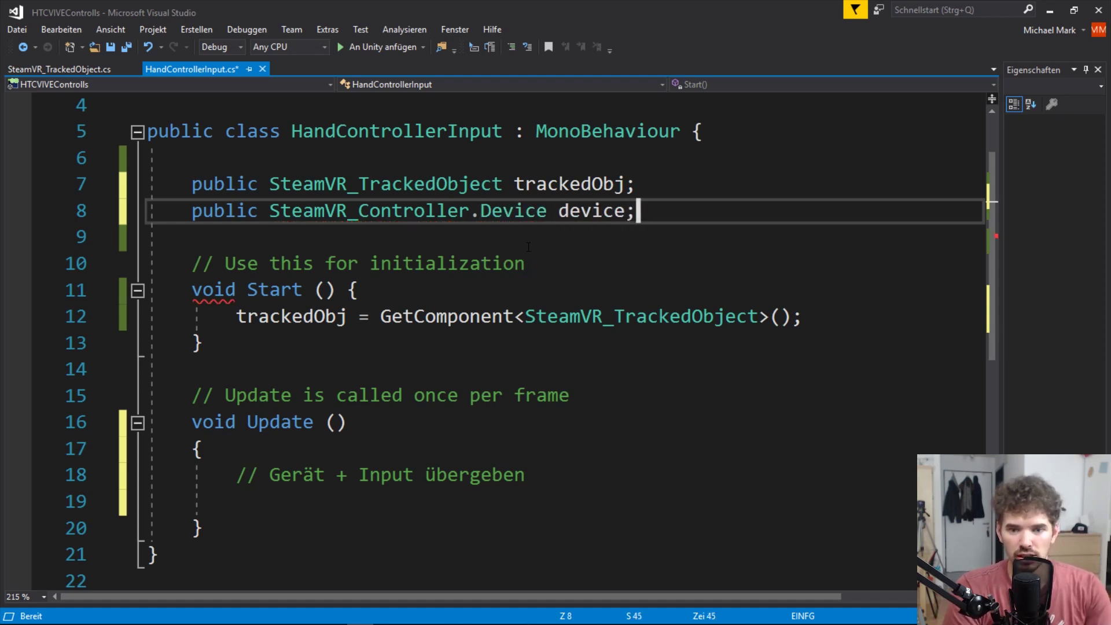
pyautogui.hotkey('ctrl', 's')
pyautogui.press('Down')
pyautogui.press('Down')
pyautogui.press('Down')
pyautogui.press('Down')
pyautogui.press('Down')
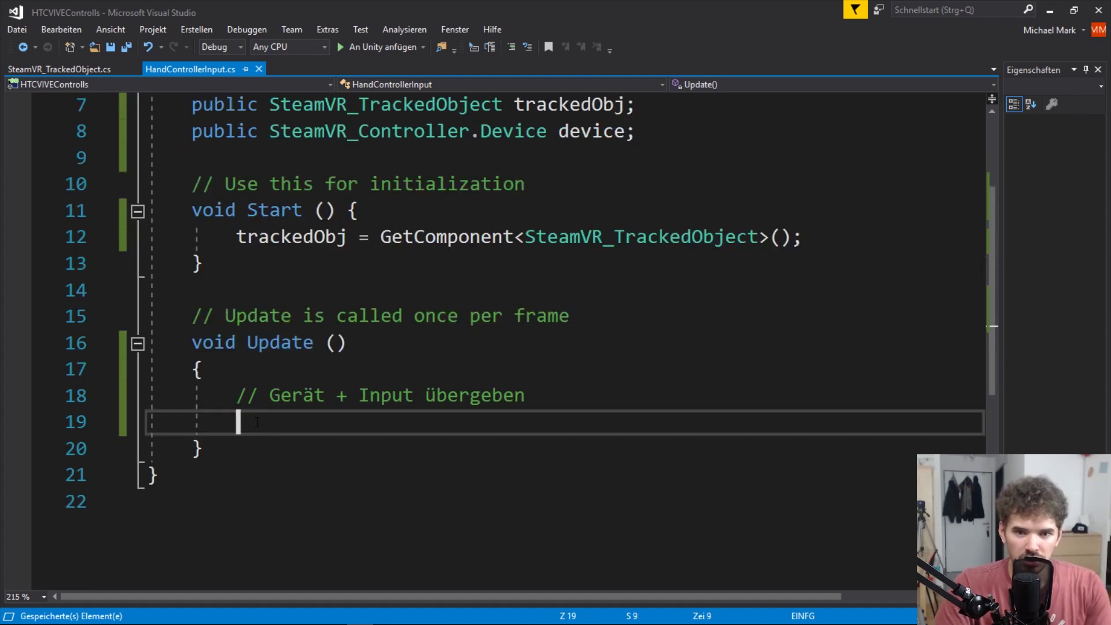
# Start line 19 inside Update with 'device ='
pyautogui.moveTo(663, 214); pyautogui.dragTo(195, 219)
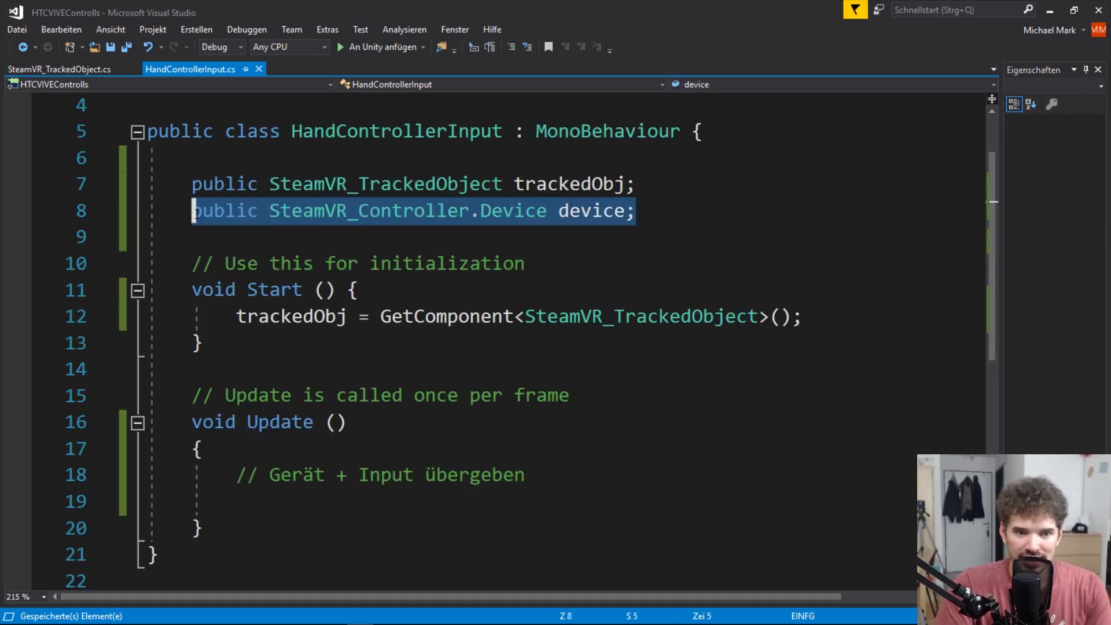
pyautogui.click(261, 510)
pyautogui.write('dev')
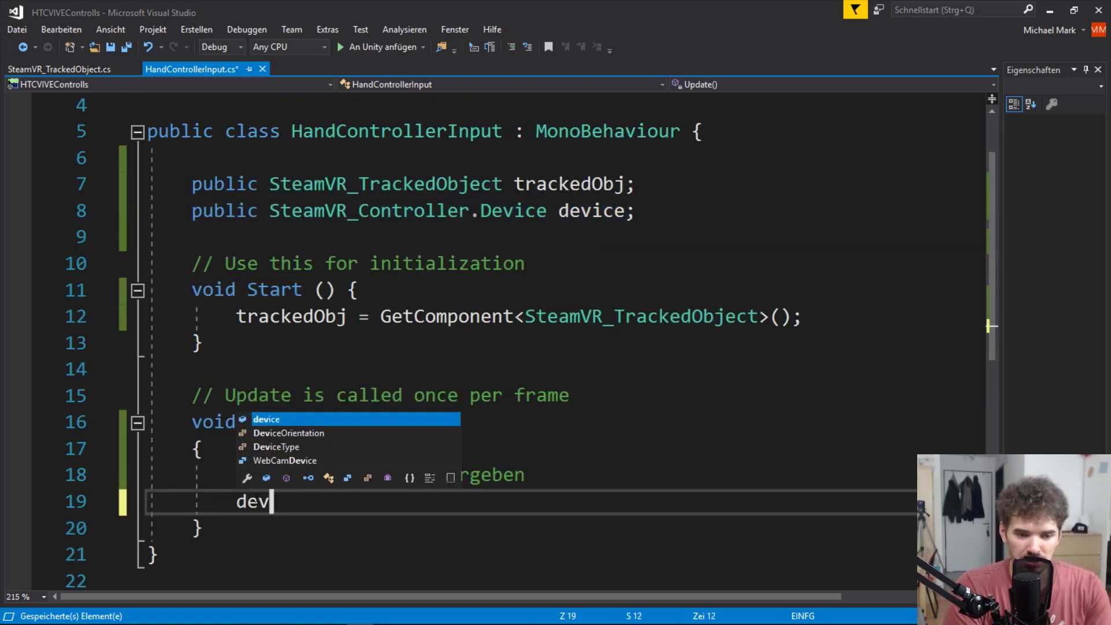
pyautogui.write('ice ?=')
pyautogui.press('BackSpace')
pyautogui.press('BackSpace')
pyautogui.write('=')
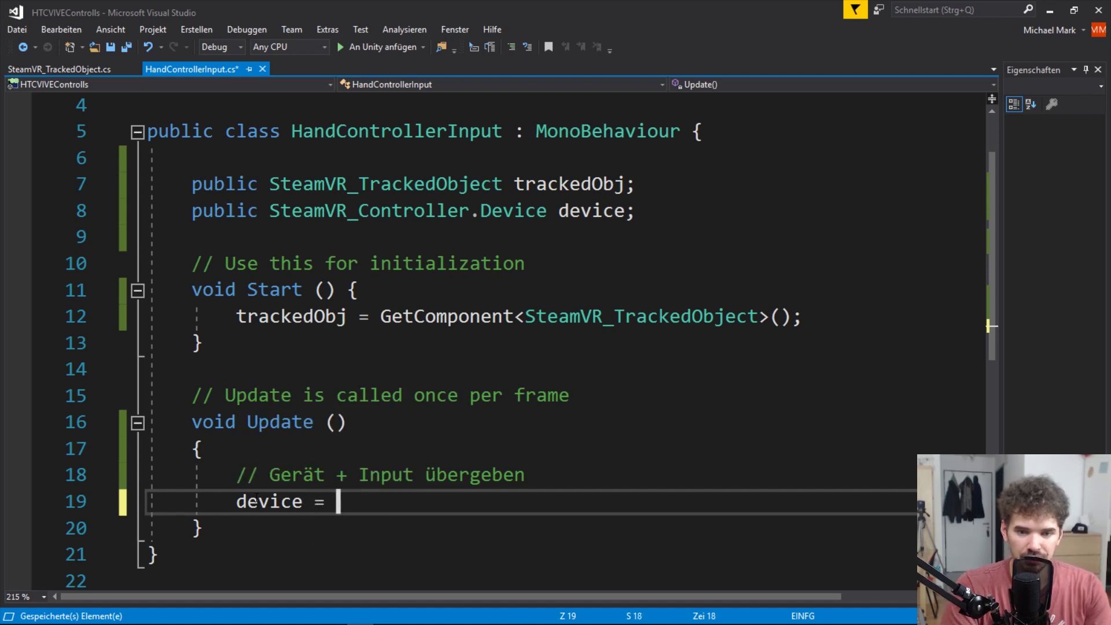
pyautogui.moveTo(236, 317); pyautogui.dragTo(347, 317)
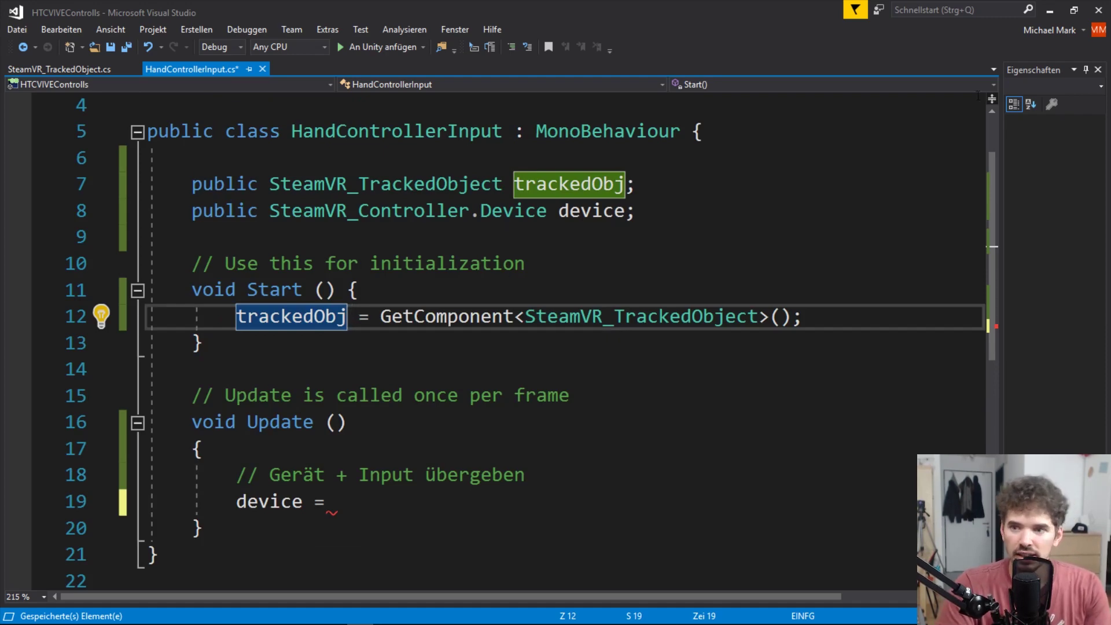
# Extend the line to 'device = SteamVR_Controller.' and review the Input member's signature
pyautogui.click(1050, 10)
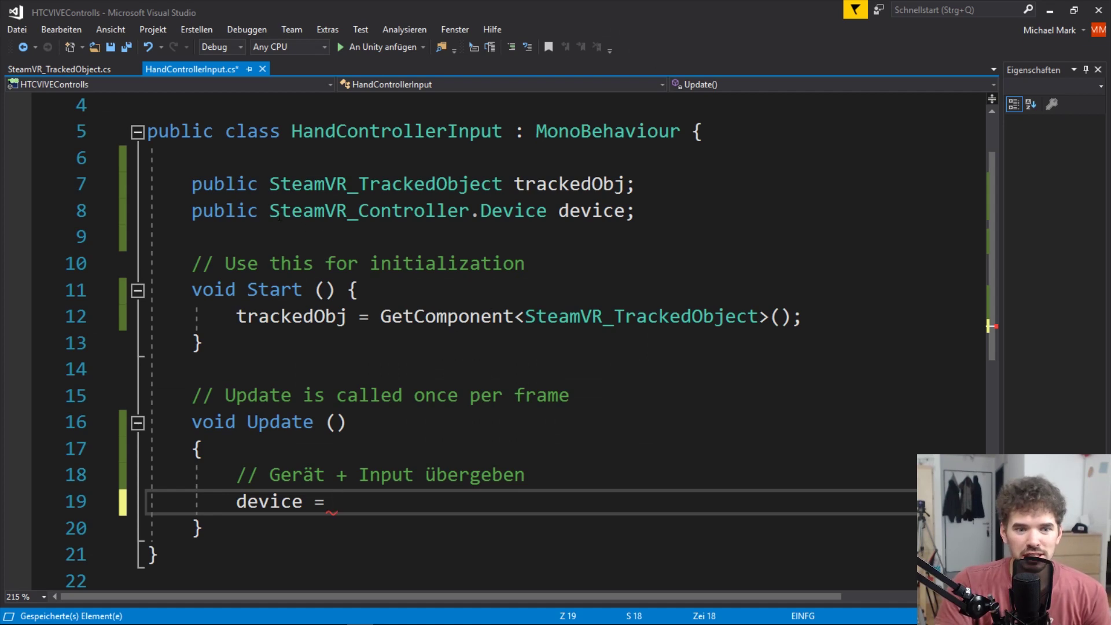
pyautogui.doubleClick(279, 216)
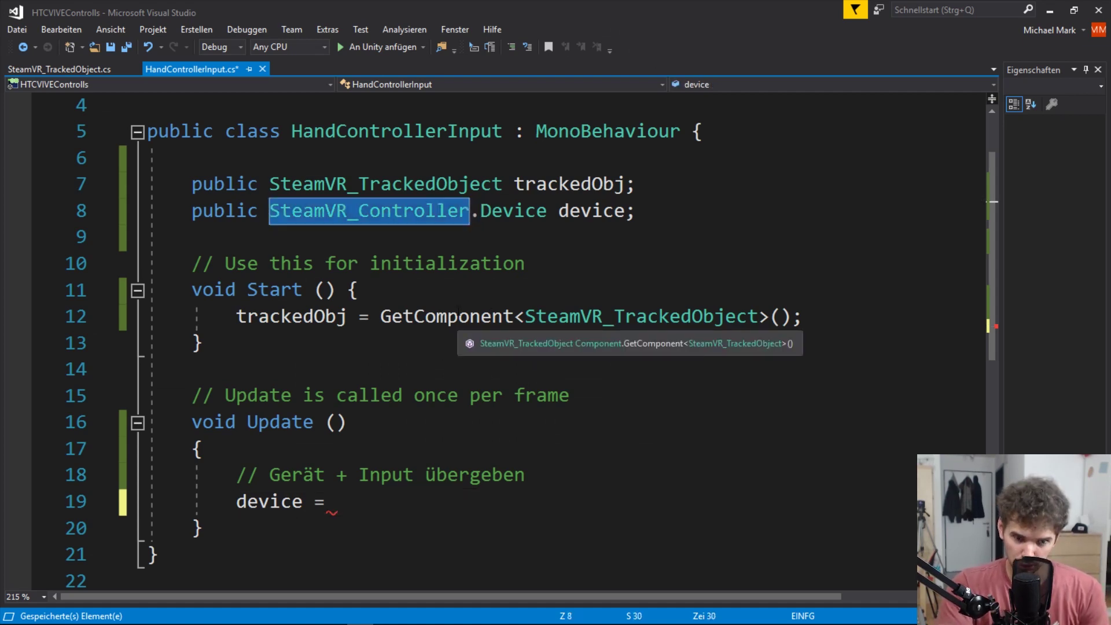
pyautogui.click(363, 499)
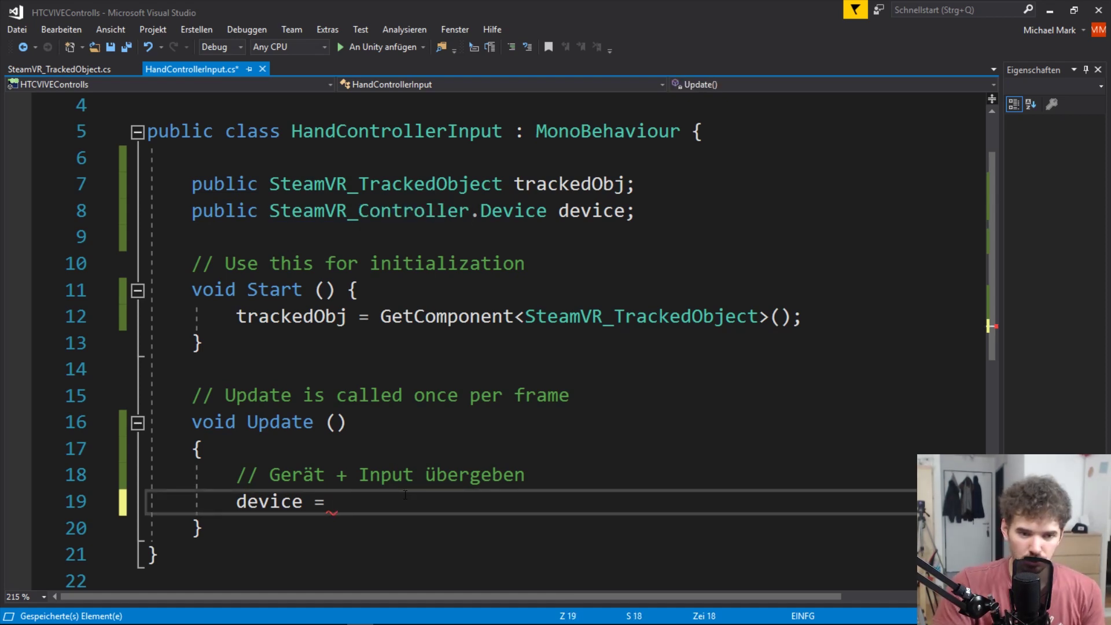
pyautogui.write('SteamVR_')
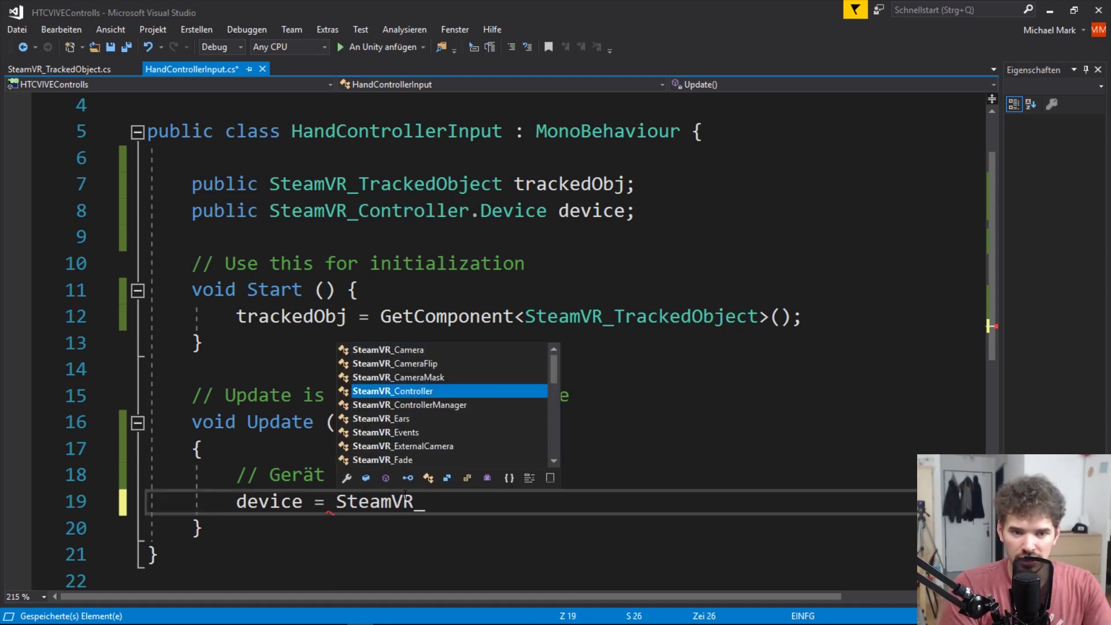
pyautogui.write('Controller')
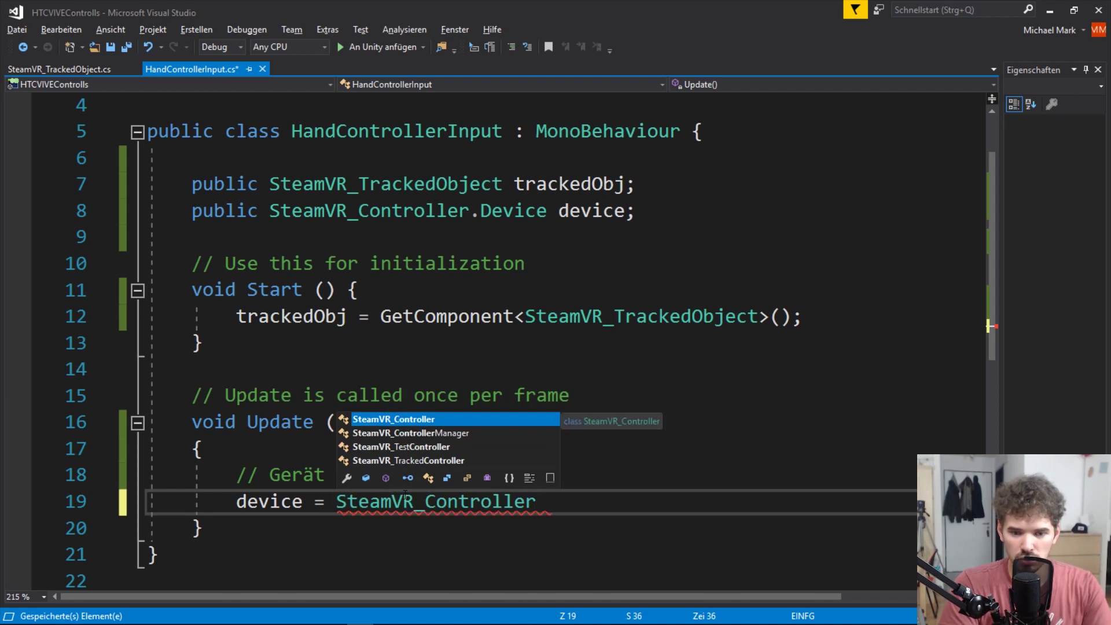
pyautogui.write('.')
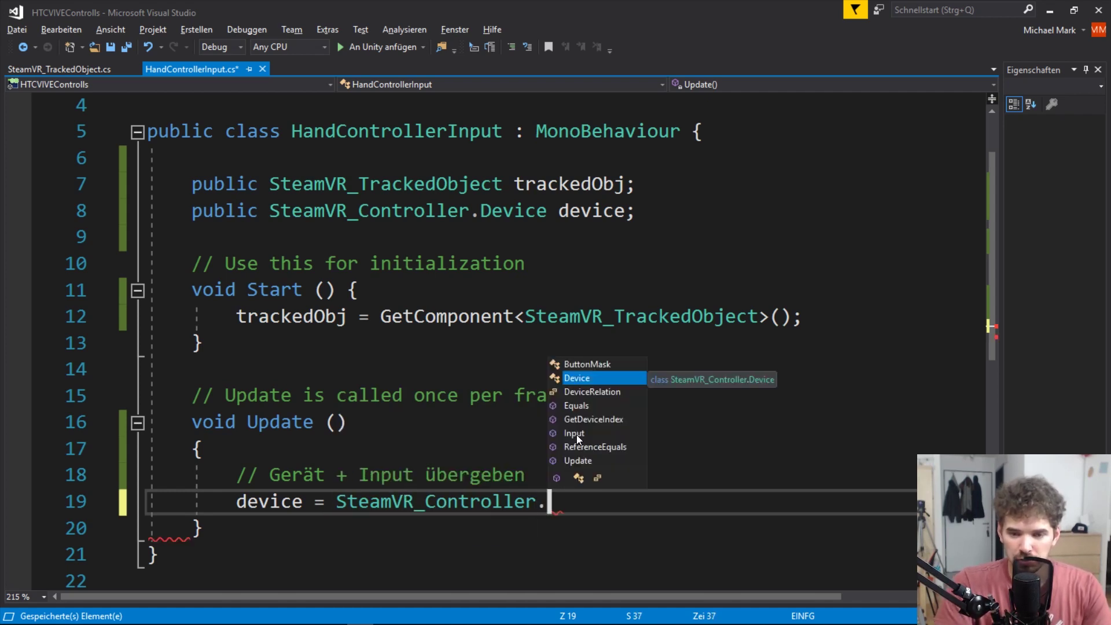
pyautogui.click(577, 436)
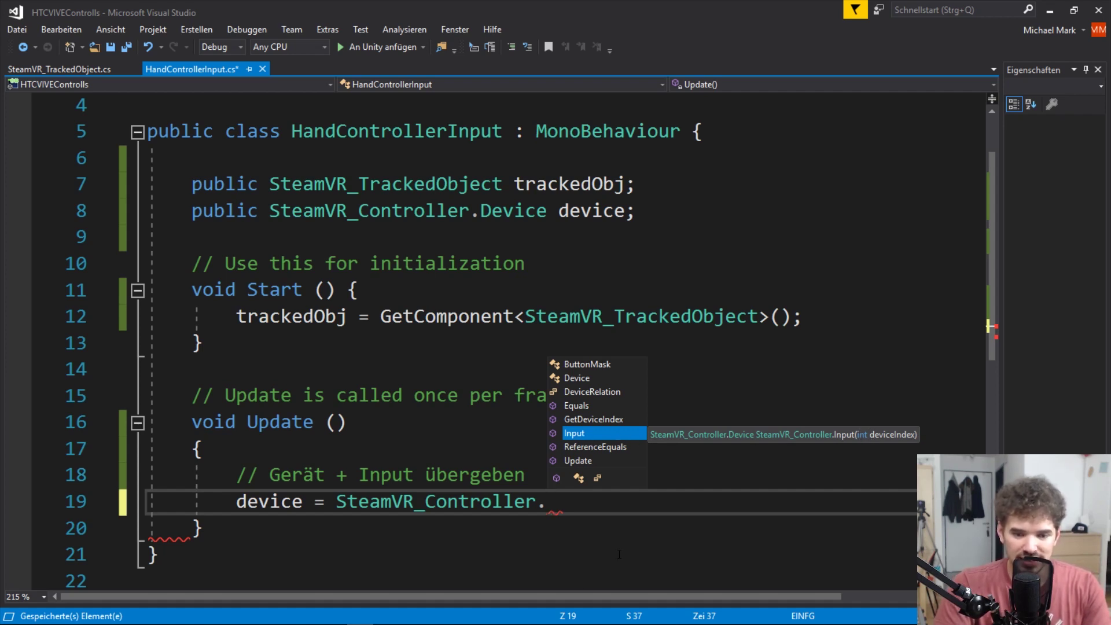
pyautogui.click(312, 617)
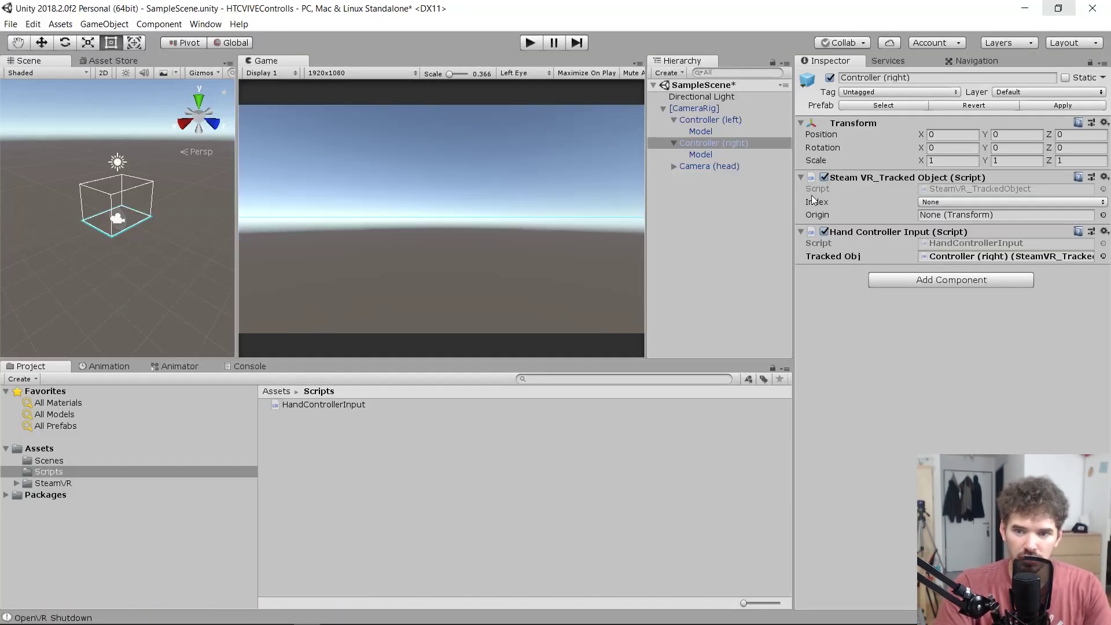
# Inspect the Steam VR_Tracked Object Index dropdown without changing it, then return to Visual Studio
pyautogui.click(964, 202)
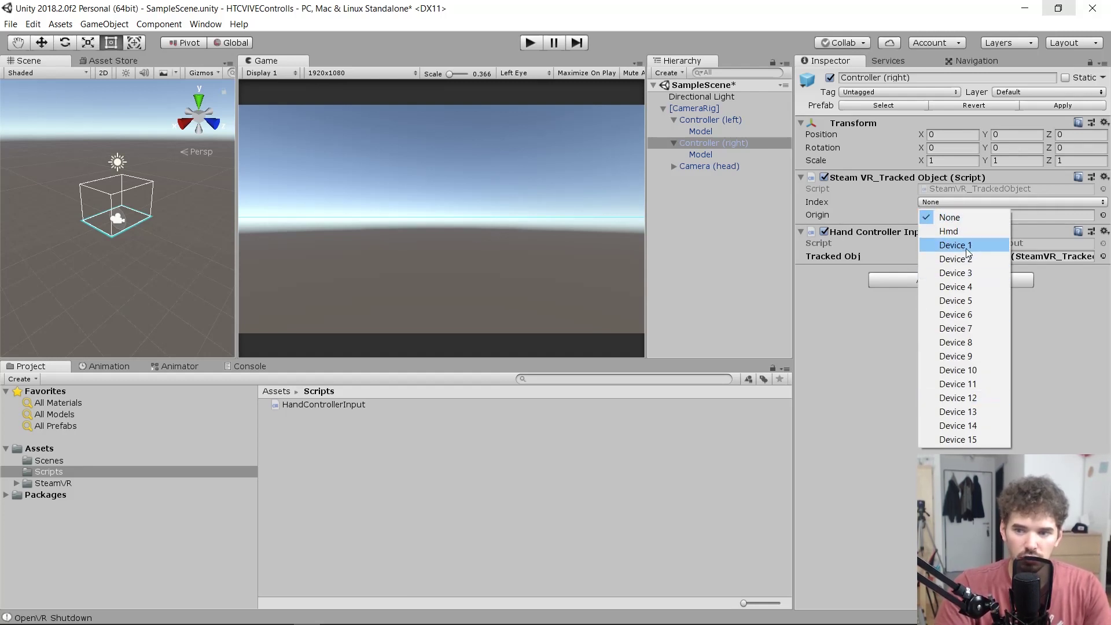
pyautogui.click(815, 340)
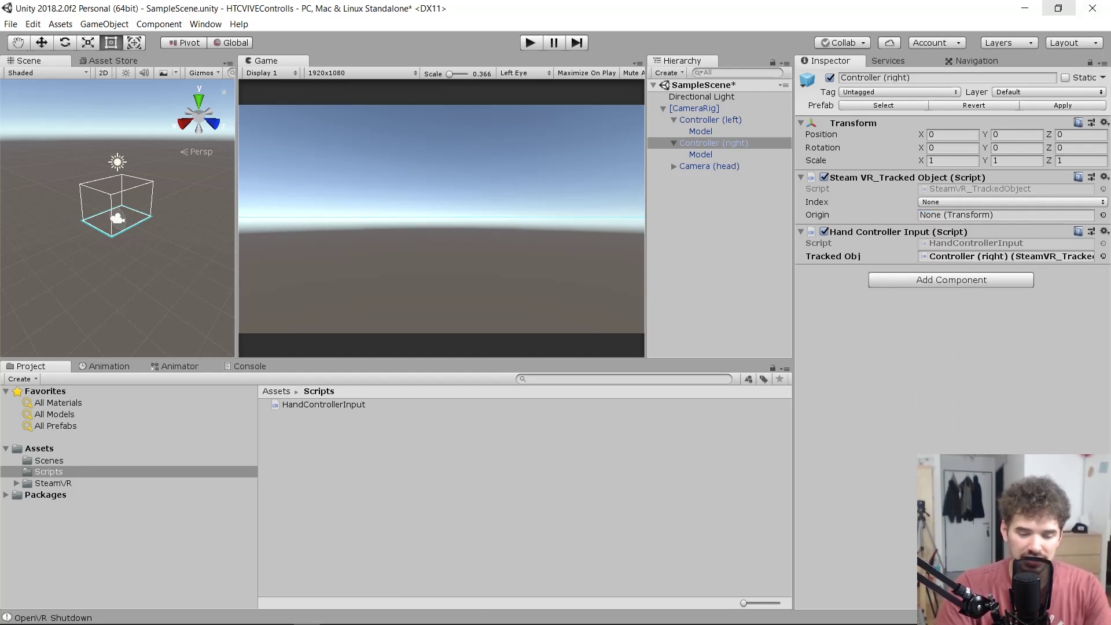
pyautogui.click(67, 617)
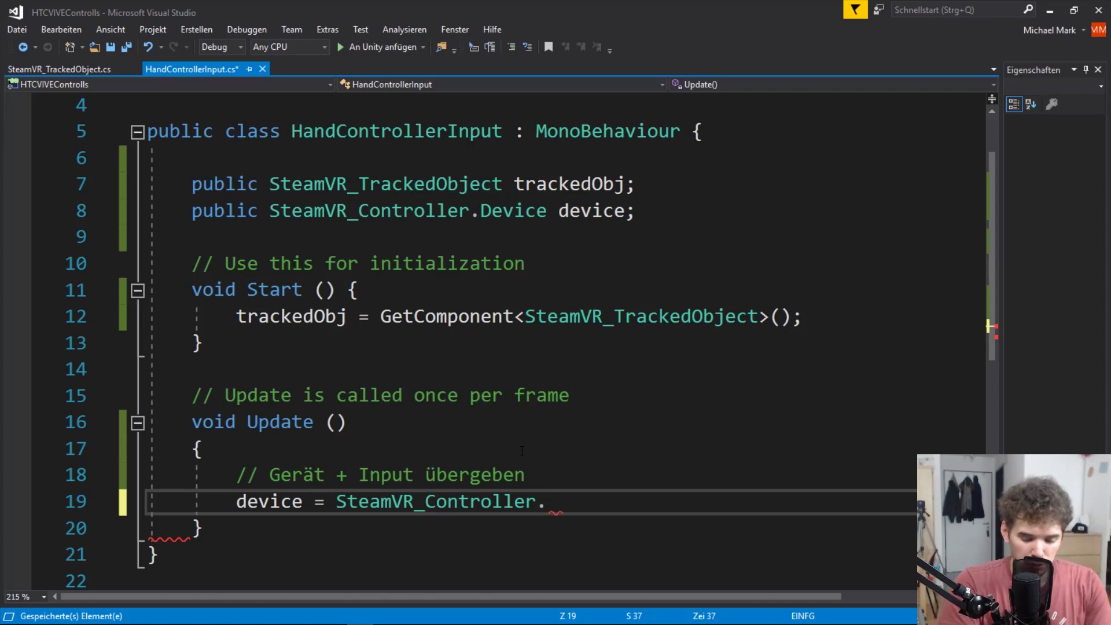
# Complete line 19 as device = SteamVR_Controller.Input(trackedObj.index); save, and check the flagged error
pyautogui.write('Input(')
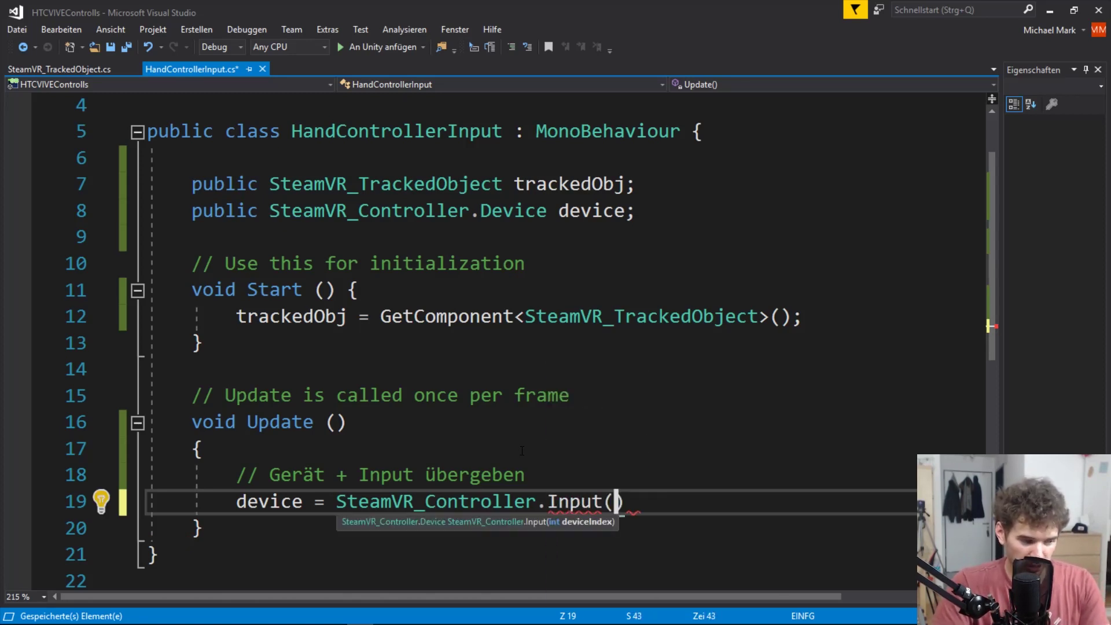
pyautogui.press('Escape')
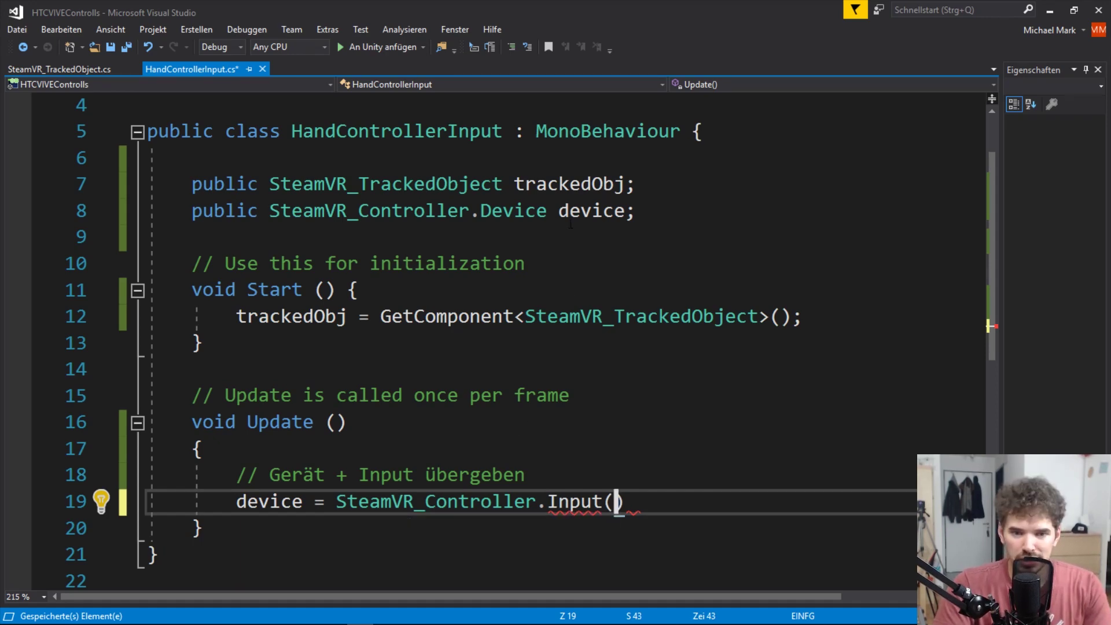
pyautogui.moveTo(515, 184); pyautogui.dragTo(640, 188)
pyautogui.hotkey('alt', 'Tab')
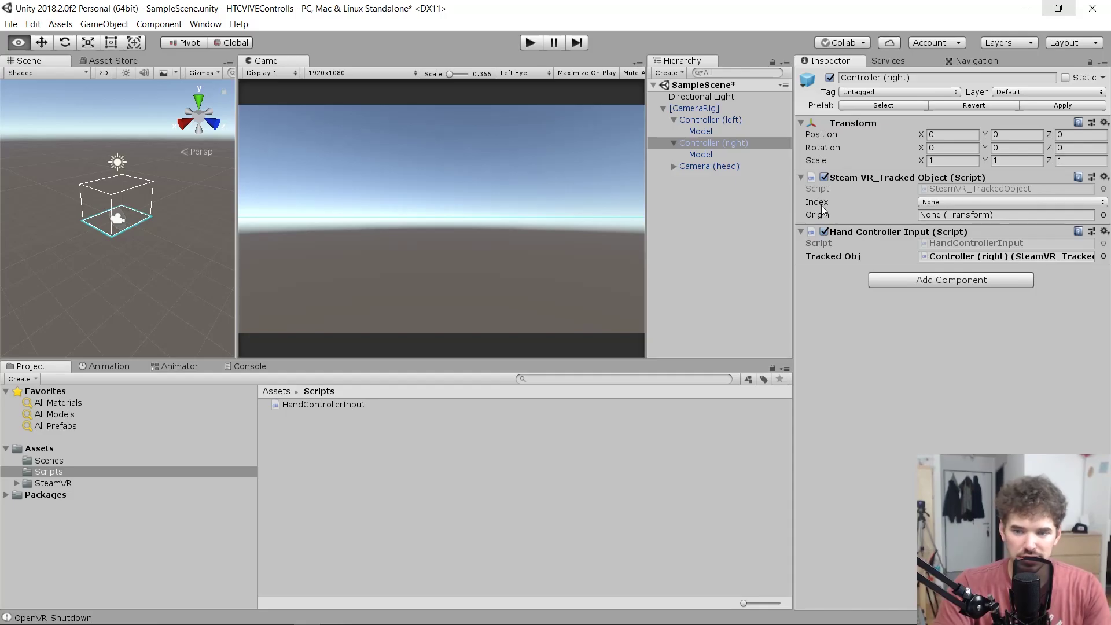
pyautogui.hotkey('alt', 'Tab')
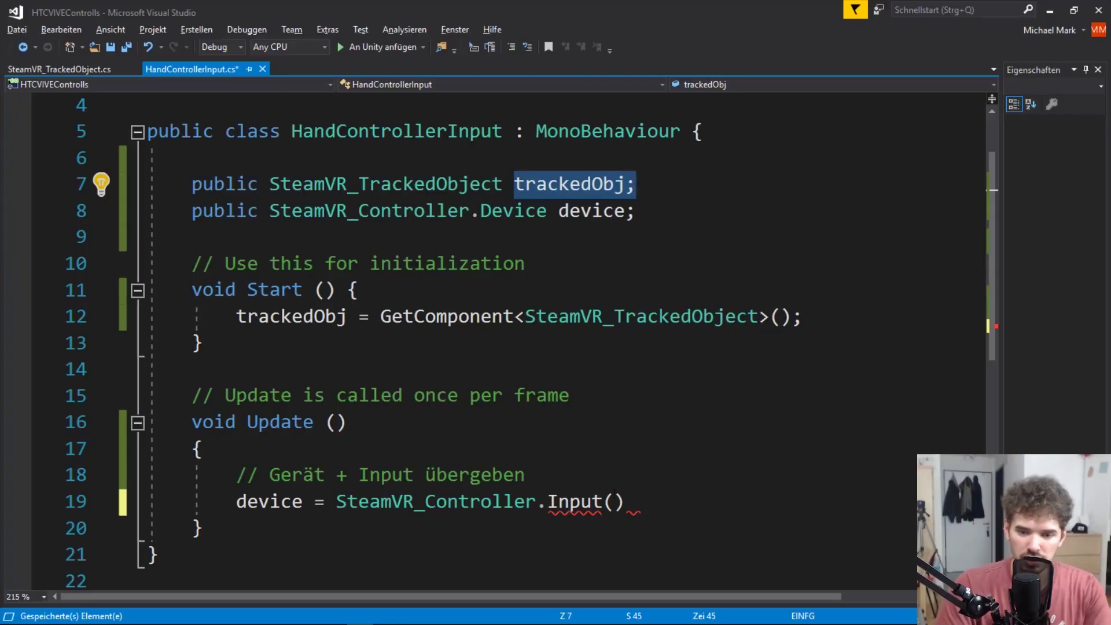
pyautogui.click(614, 499)
pyautogui.write('tracked')
pyautogui.press('Tab')
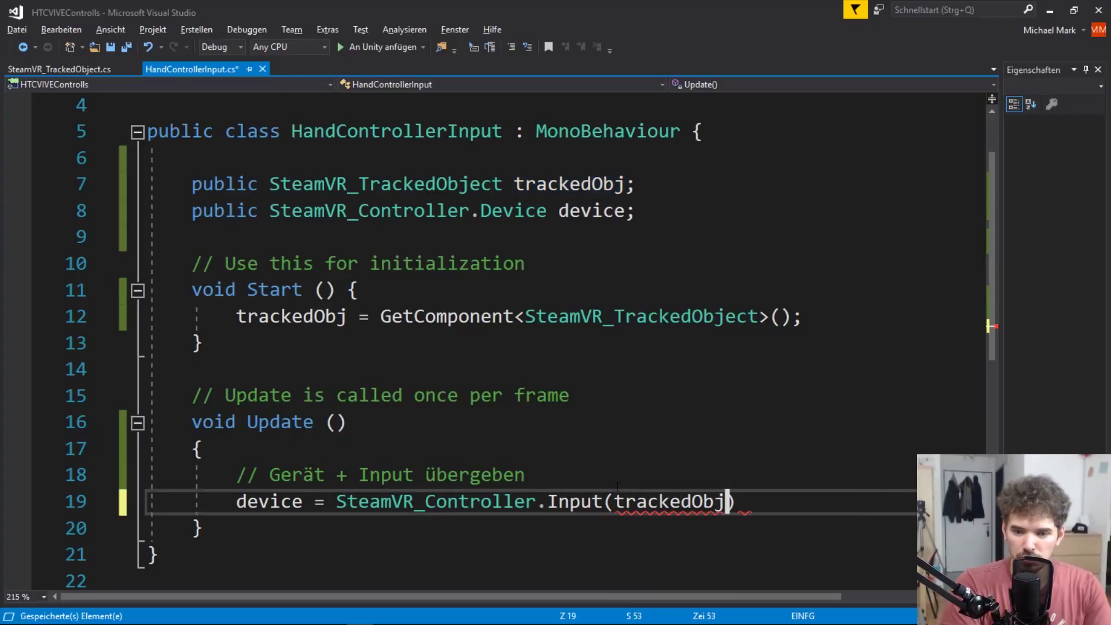
pyautogui.write('.inde')
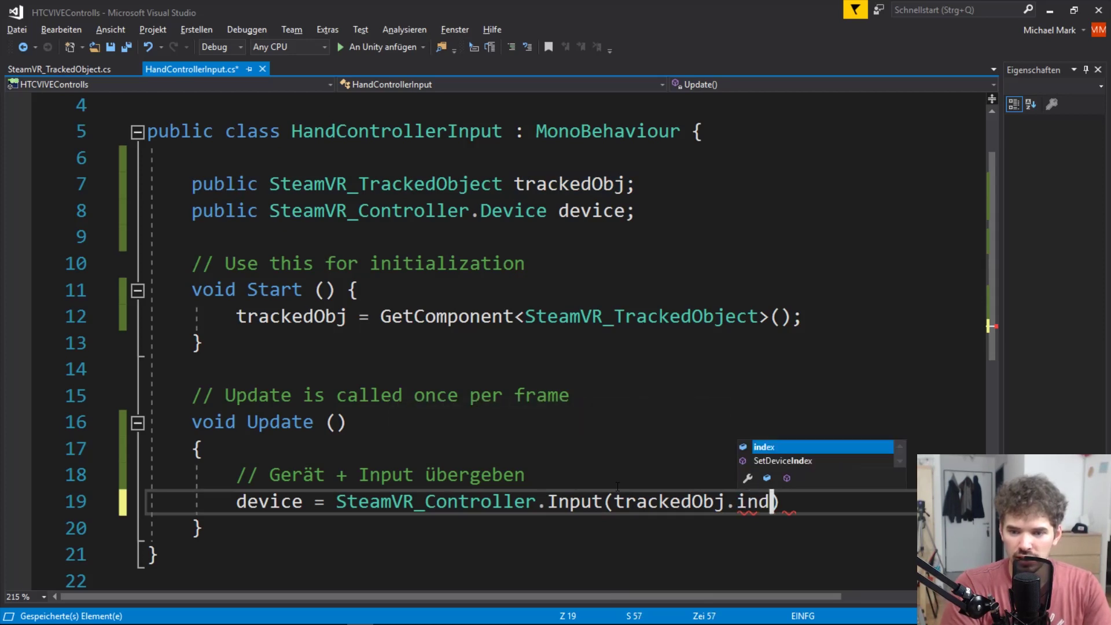
pyautogui.write('x);')
pyautogui.press('Up')
pyautogui.scroll(-1, 330, 379)
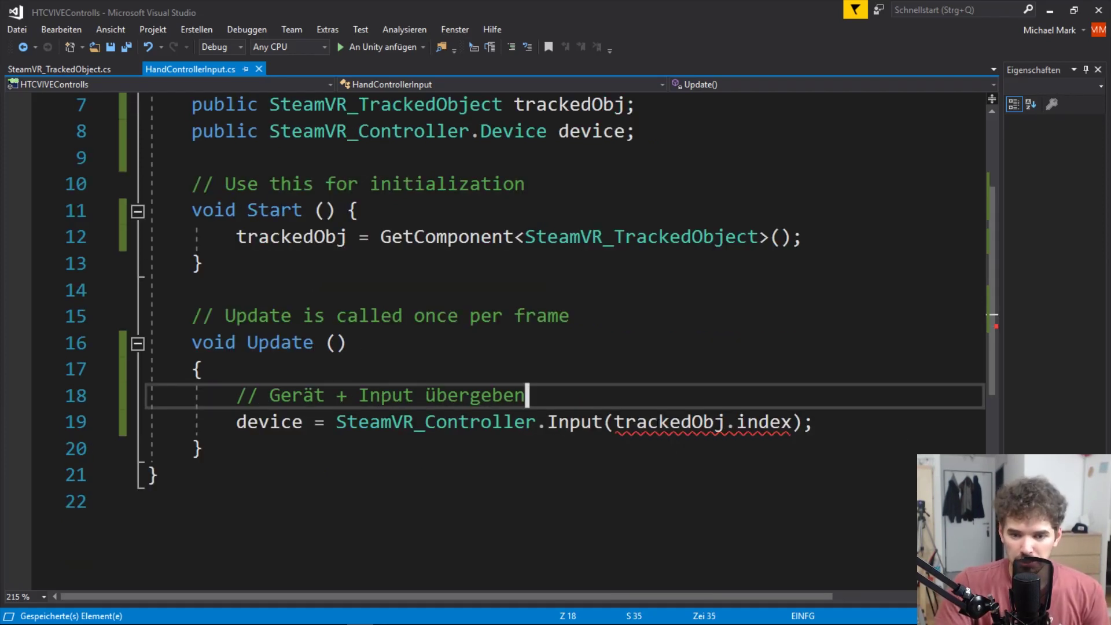
pyautogui.moveTo(619, 423)
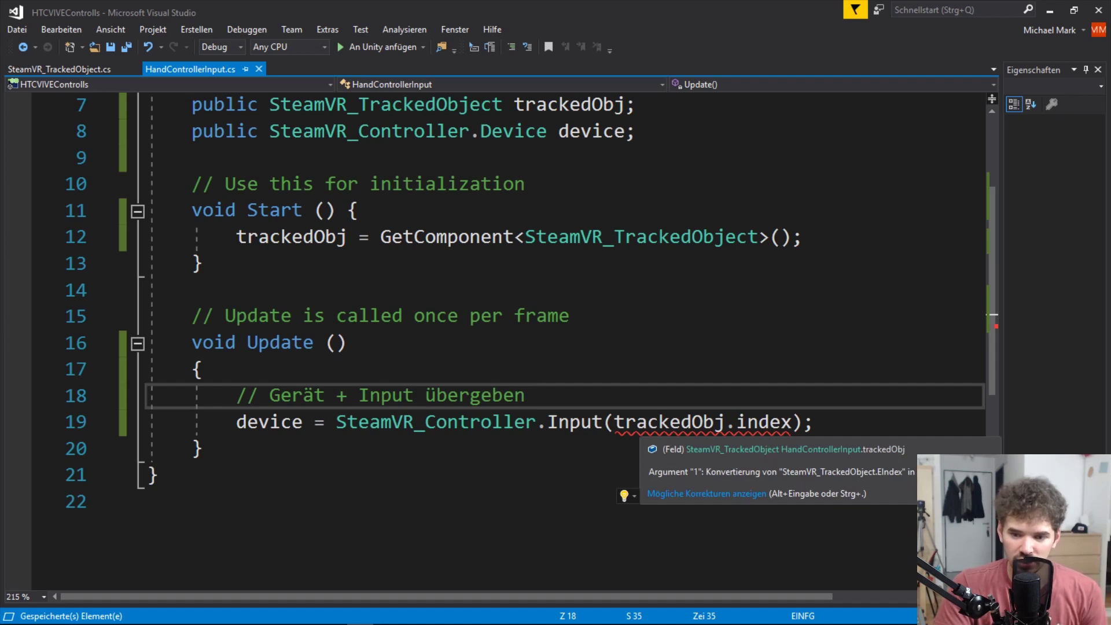
# Cast the argument so the line reads SteamVR_Controller.Input((int)trackedObj.index)
pyautogui.click(619, 422)
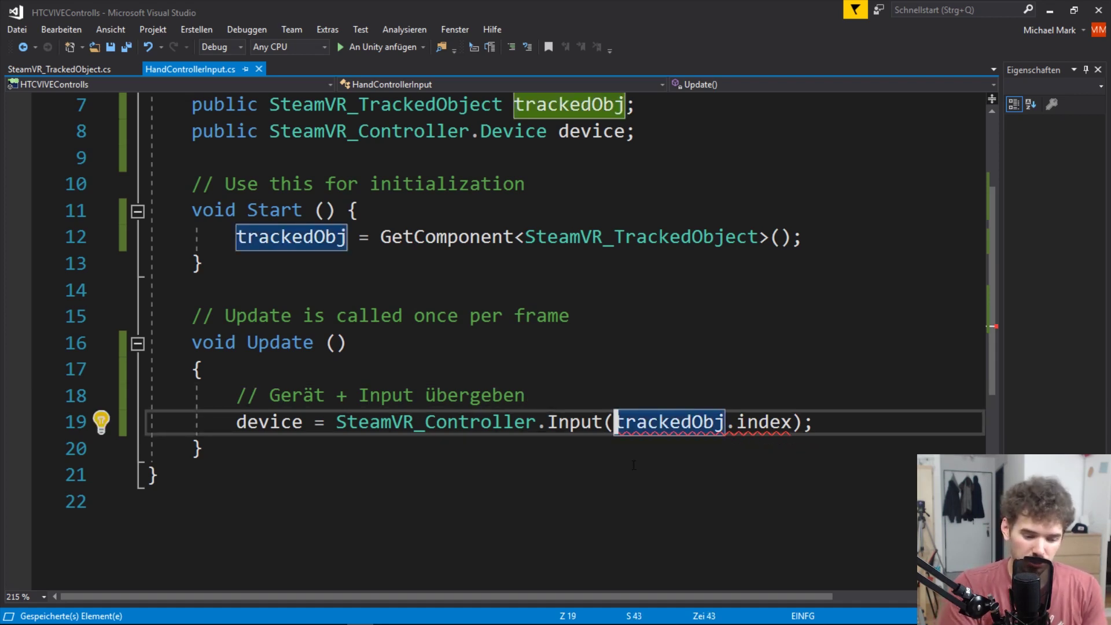
pyautogui.write('(int)')
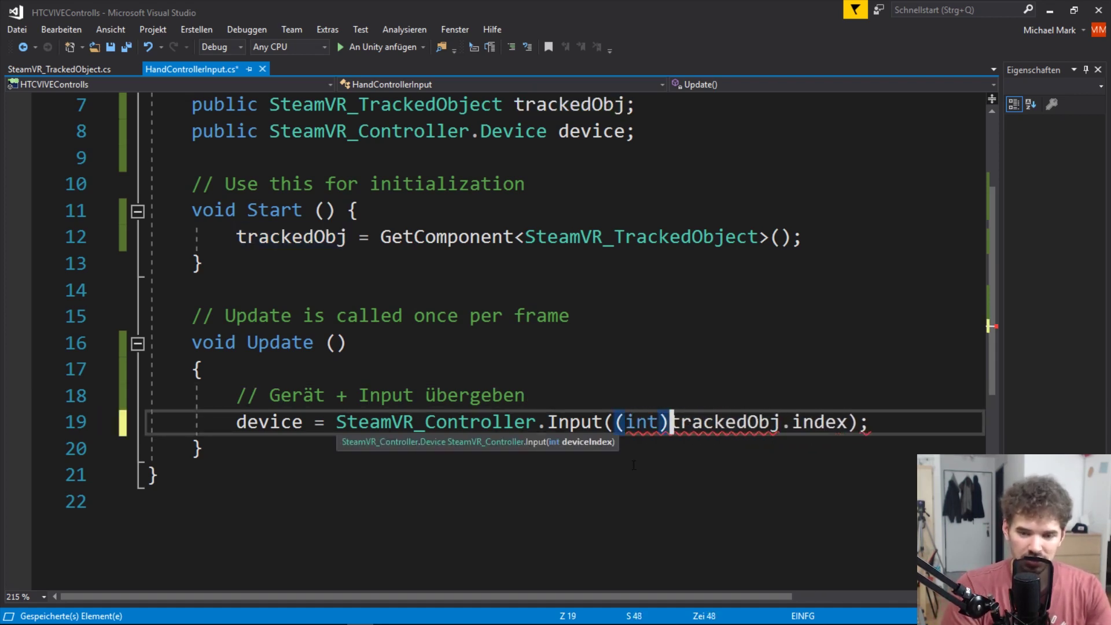
pyautogui.click(729, 428)
pyautogui.click(729, 437)
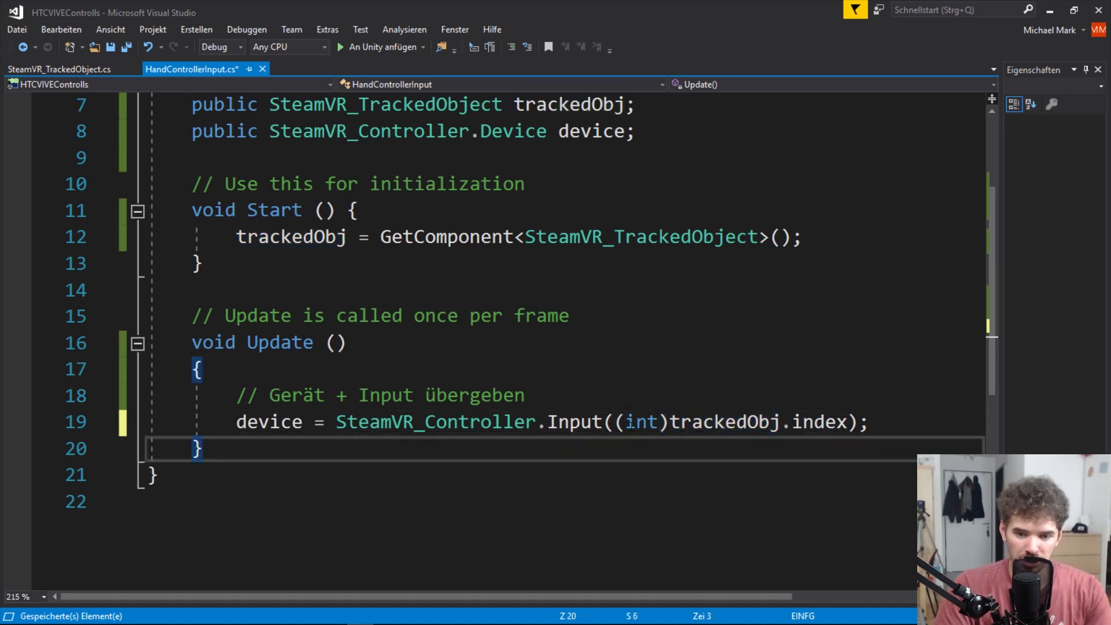
pyautogui.moveTo(671, 422); pyautogui.dragTo(848, 422)
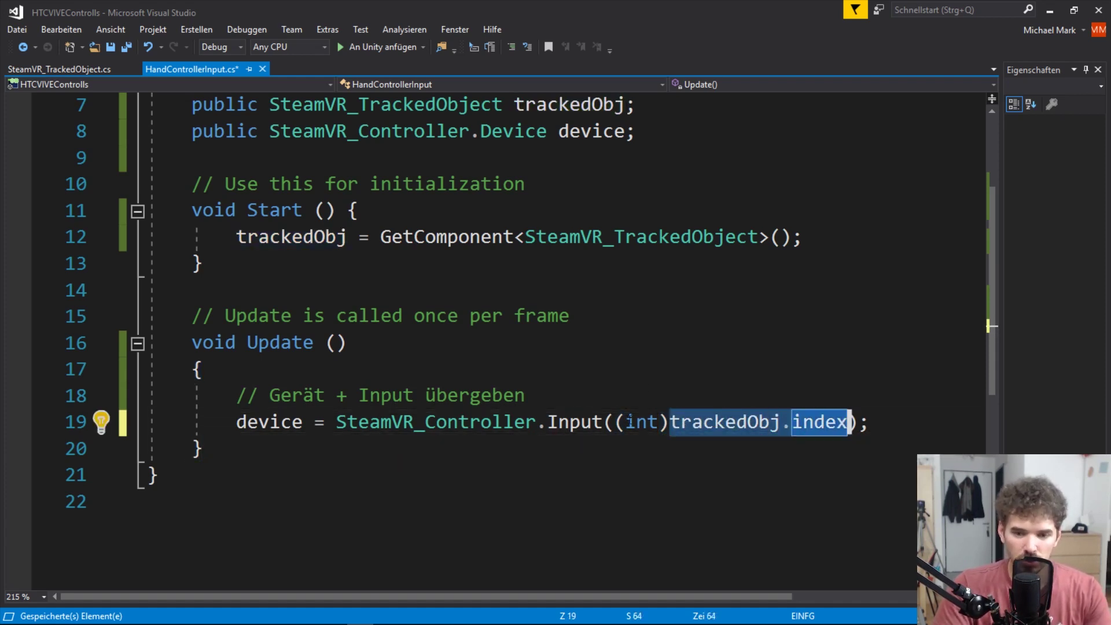
# Walk through the Input call and (int) cast, leaving the caret at the line's end
pyautogui.doubleClick(553, 423)
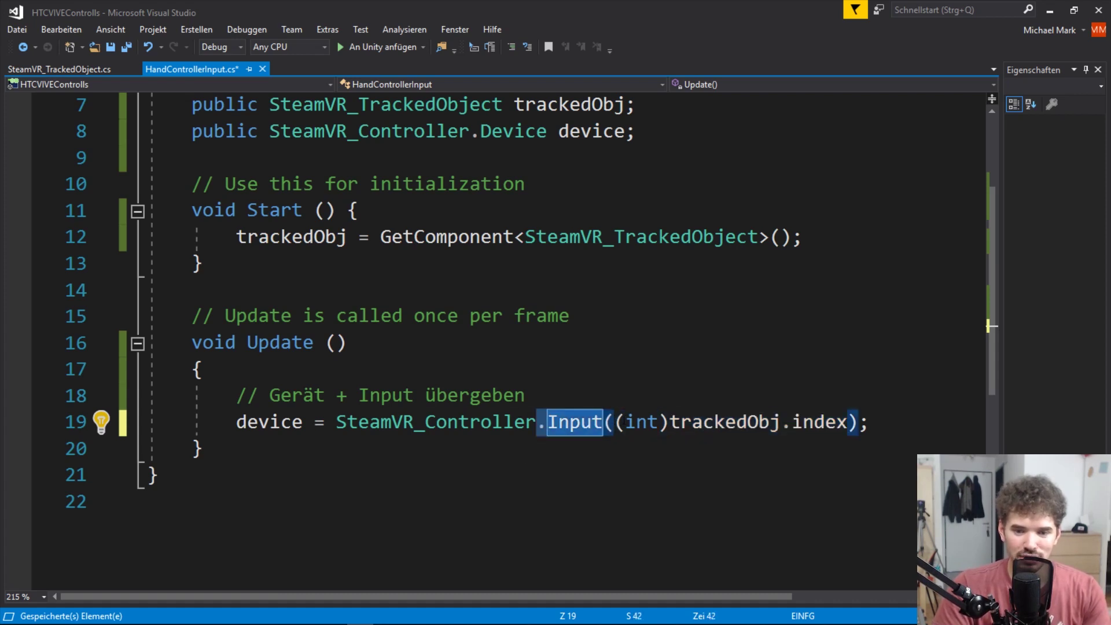
pyautogui.moveTo(617, 422); pyautogui.dragTo(670, 422)
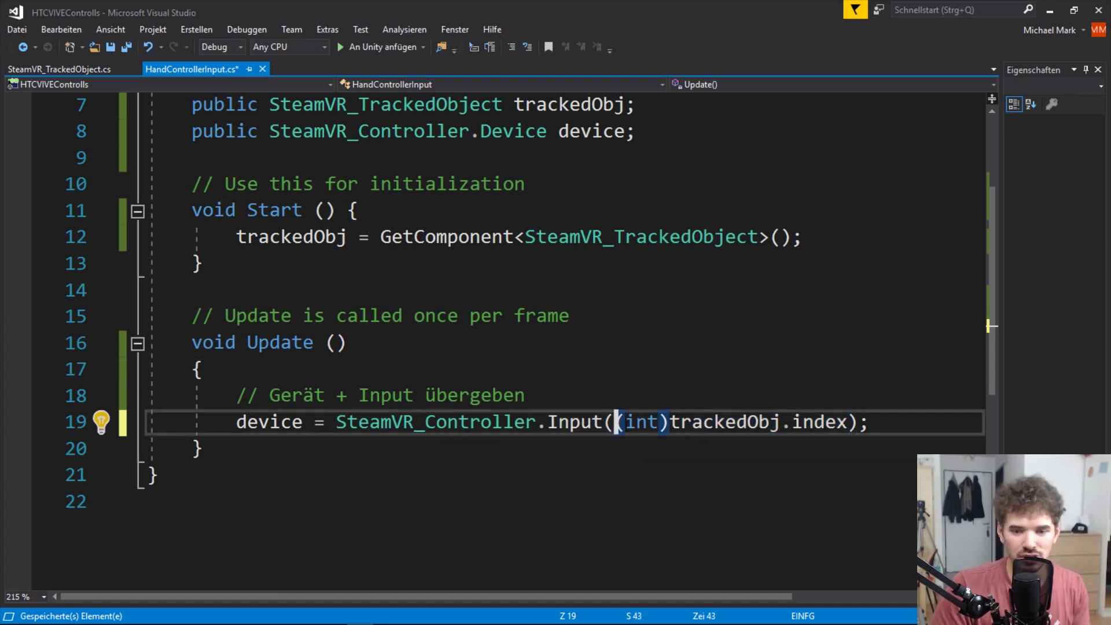
pyautogui.click(670, 422)
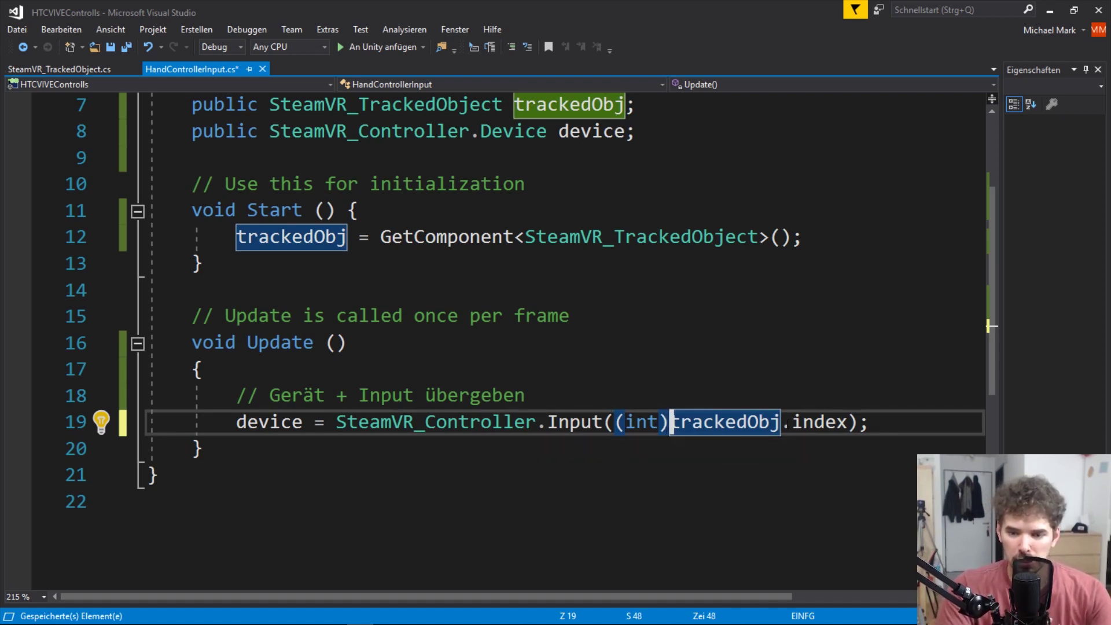
pyautogui.moveTo(868, 422)
pyautogui.mouseDown()
pyautogui.moveTo(302, 398)
pyautogui.moveTo(237, 422)
pyautogui.mouseUp()
pyautogui.click(237, 422)
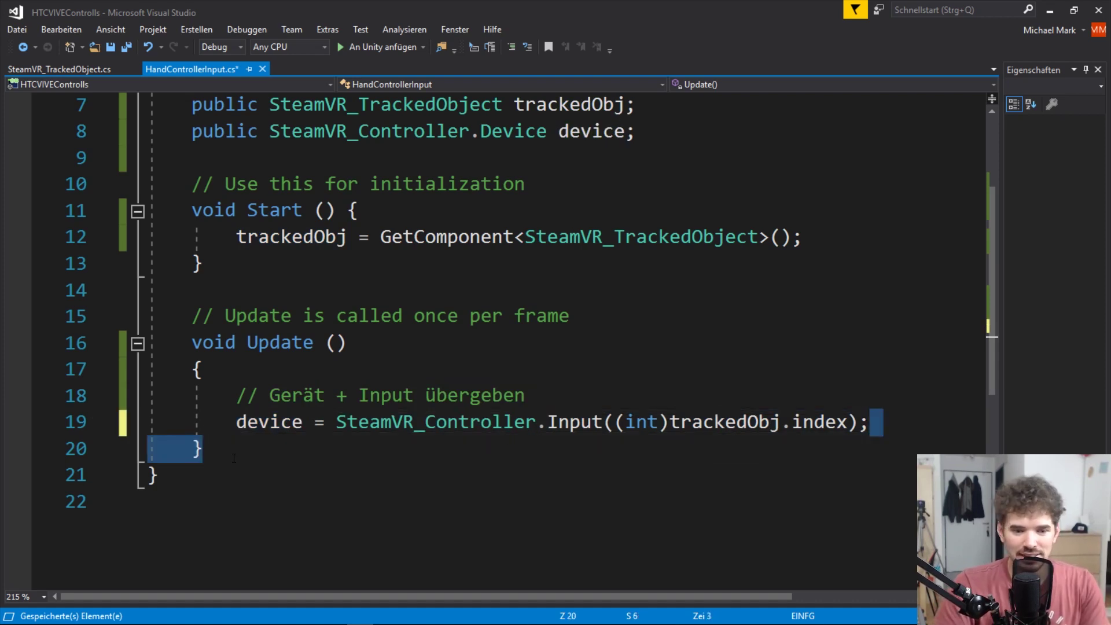
pyautogui.moveTo(874, 422); pyautogui.dragTo(238, 422)
pyautogui.click(901, 427)
# Add the comment '// Taste erkennen' below the device assignment
pyautogui.press('Return')
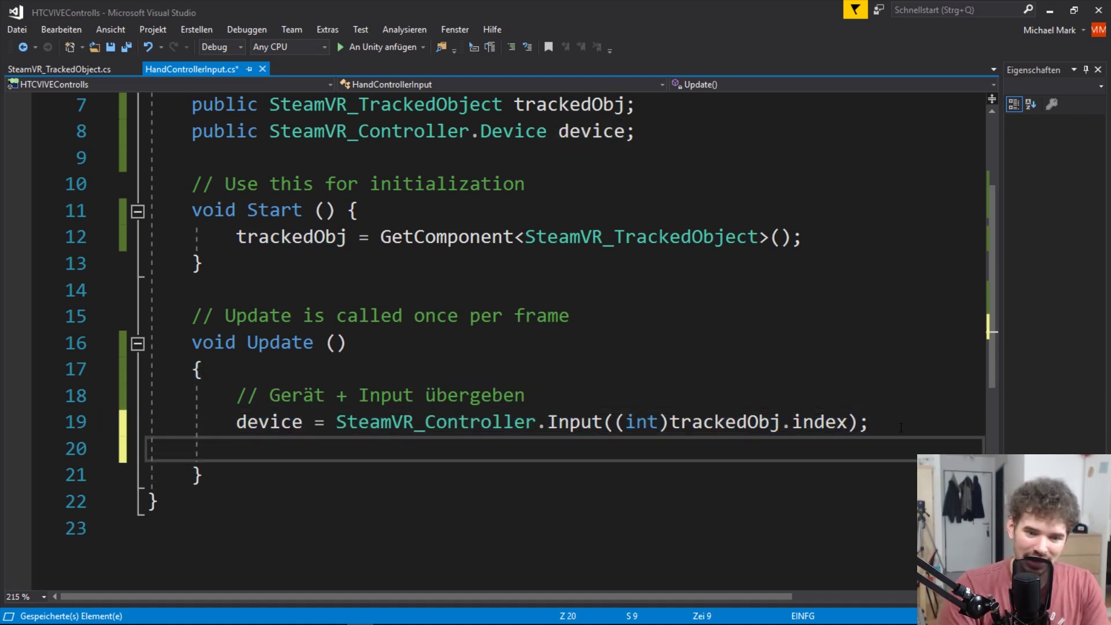
pyautogui.write('// Ts')
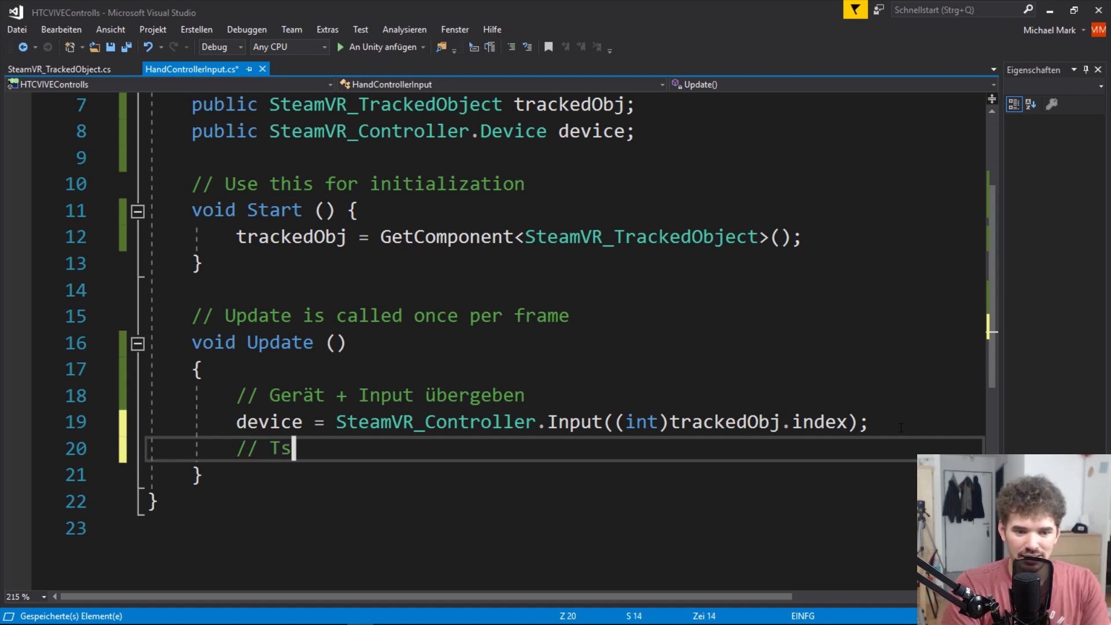
pyautogui.press('BackSpace')
pyautogui.write('ast')
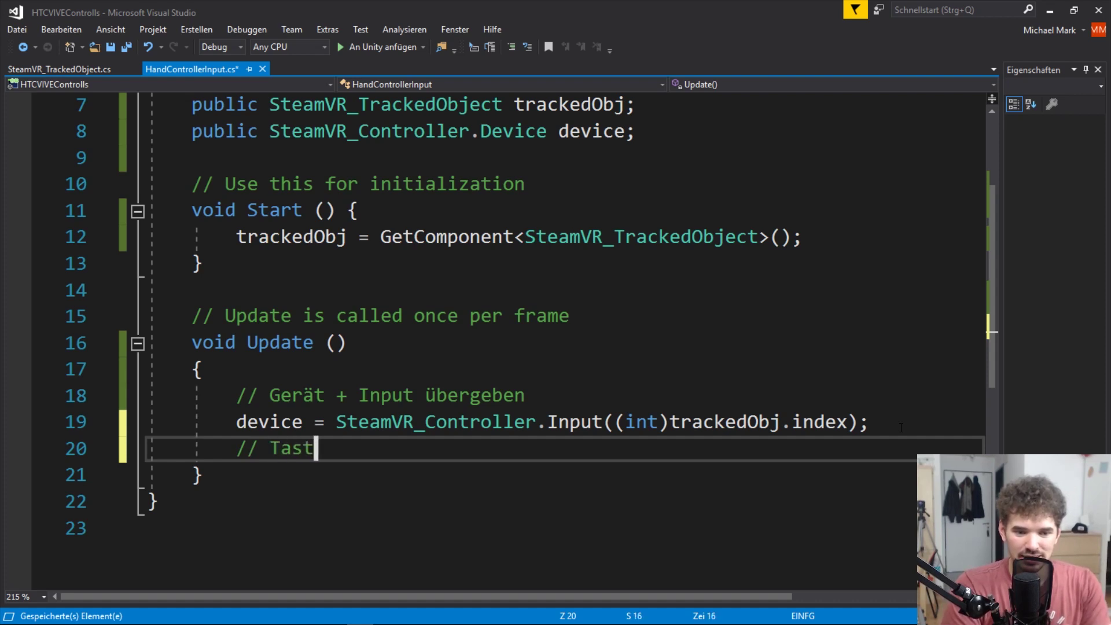
pyautogui.write('e erkennen')
pyautogui.press('Return')
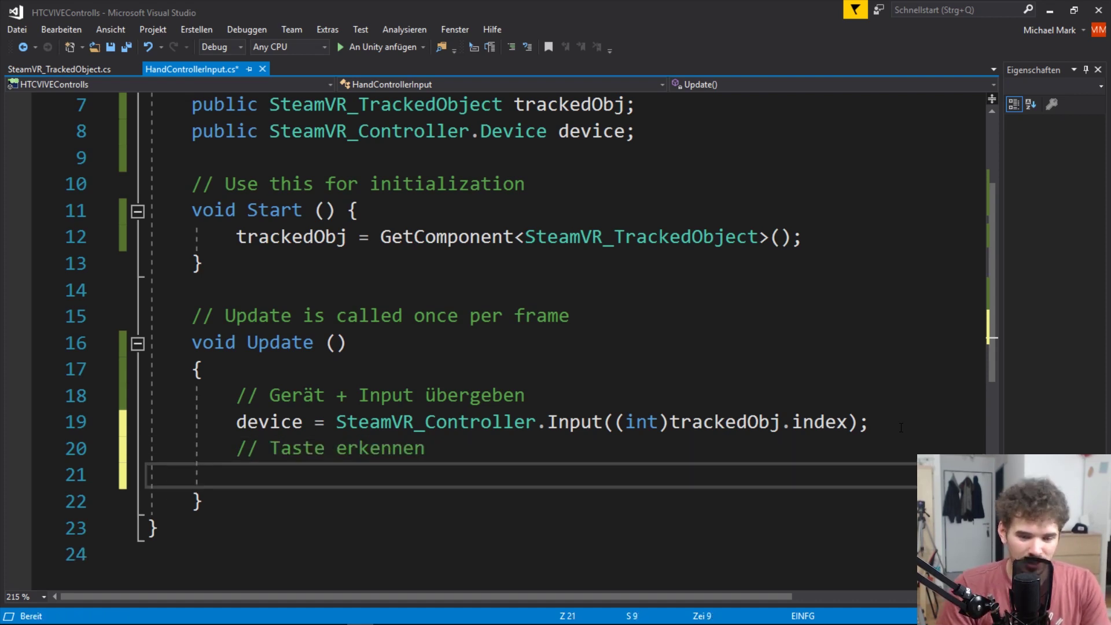
# Begin an if statement testing device.GetPressDown, picked from the IntelliSense list
pyautogui.write('i')
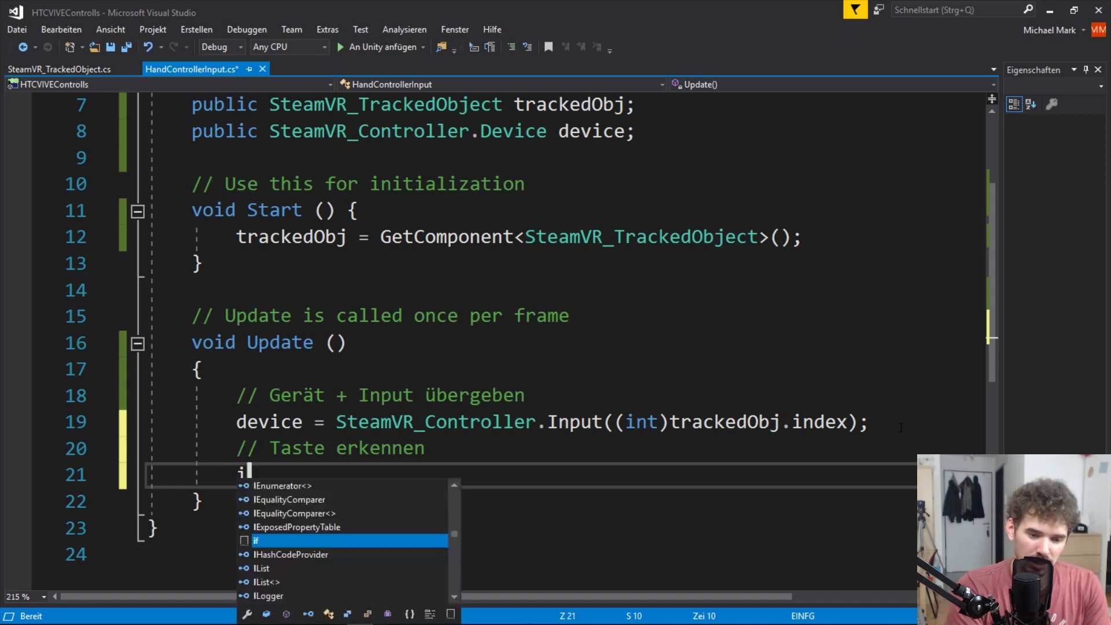
pyautogui.write('f(')
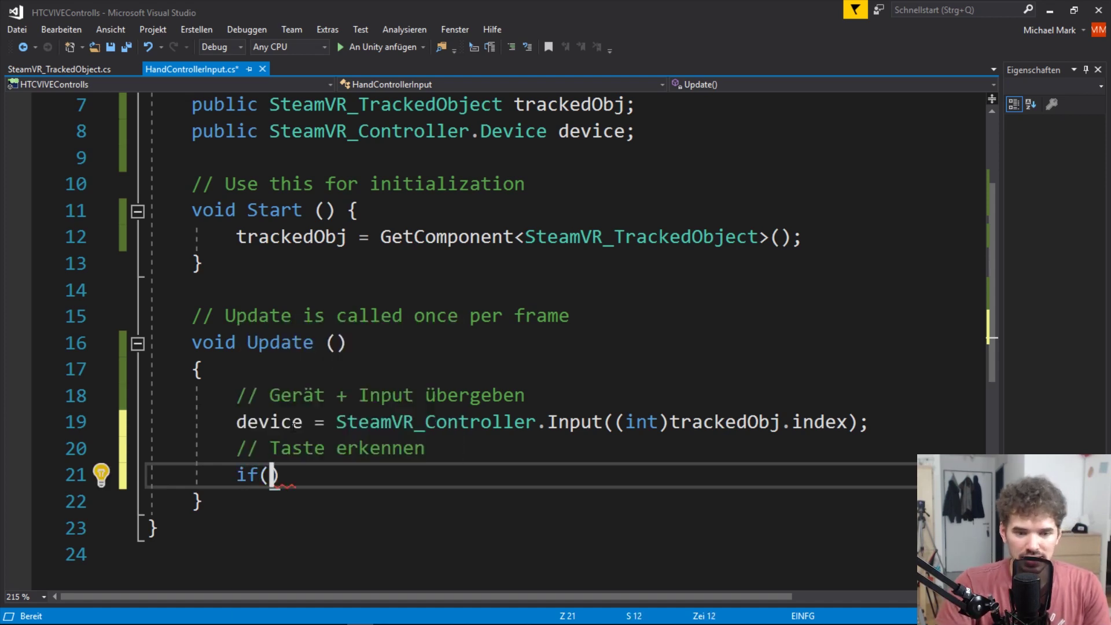
pyautogui.doubleClick(295, 423)
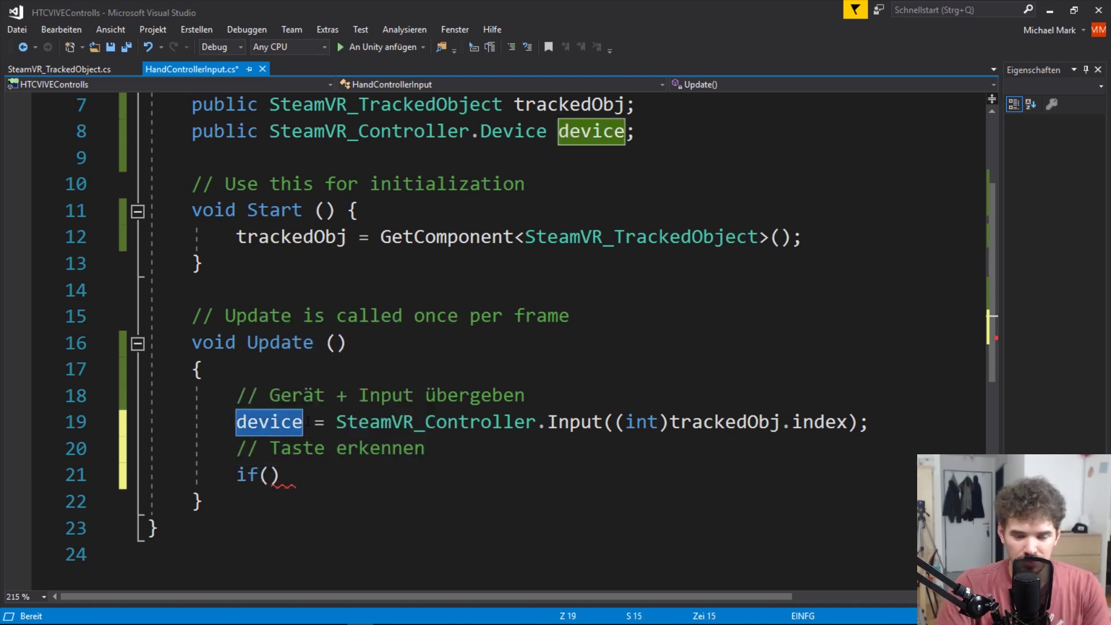
pyautogui.click(269, 474)
pyautogui.write('device.')
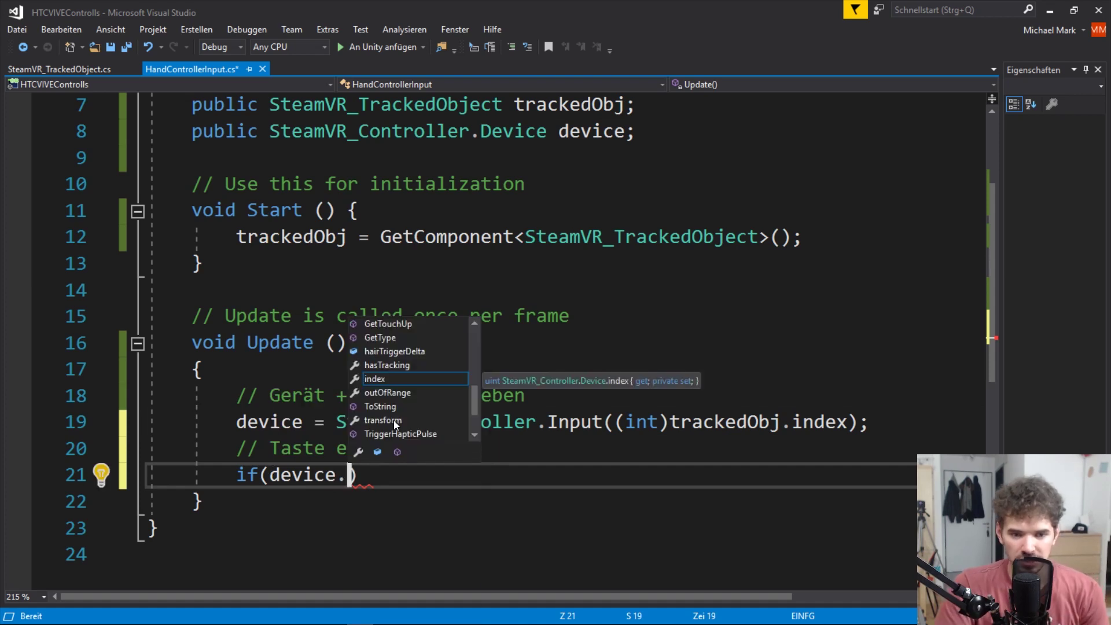
pyautogui.moveTo(473, 400); pyautogui.dragTo(470, 368)
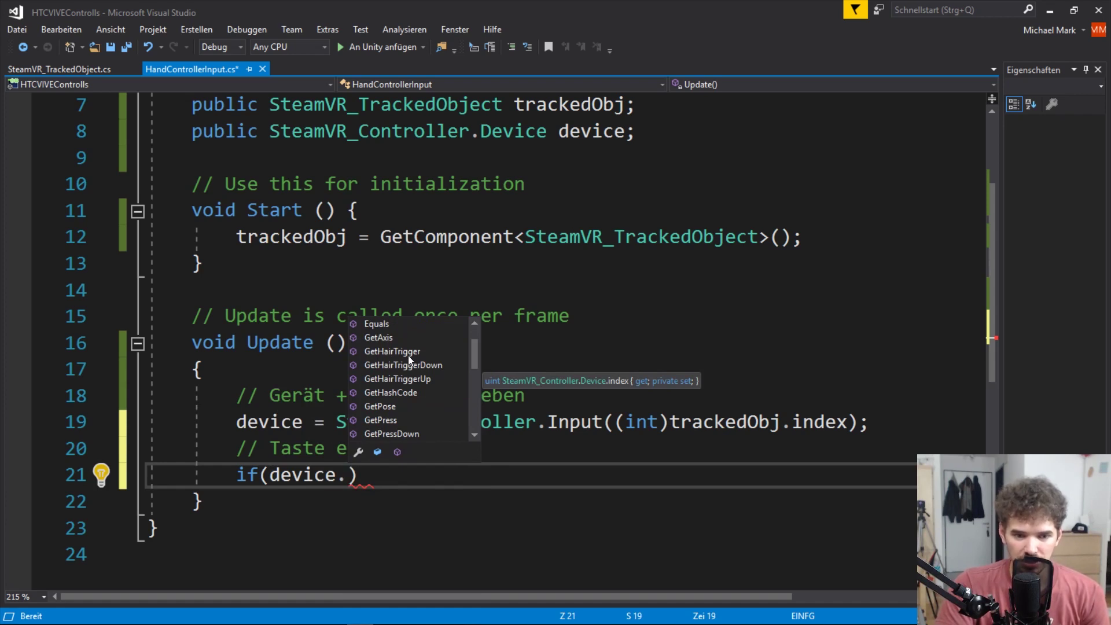
pyautogui.scroll(-1, 396, 341)
pyautogui.scroll(-1, 396, 345)
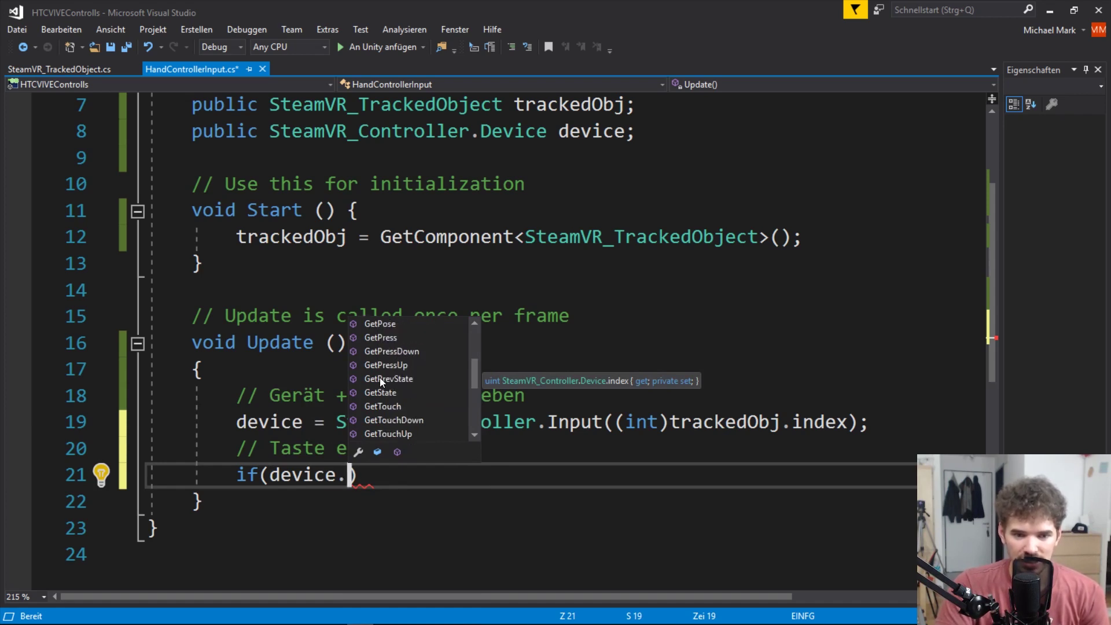
pyautogui.scroll(-2, 385, 335)
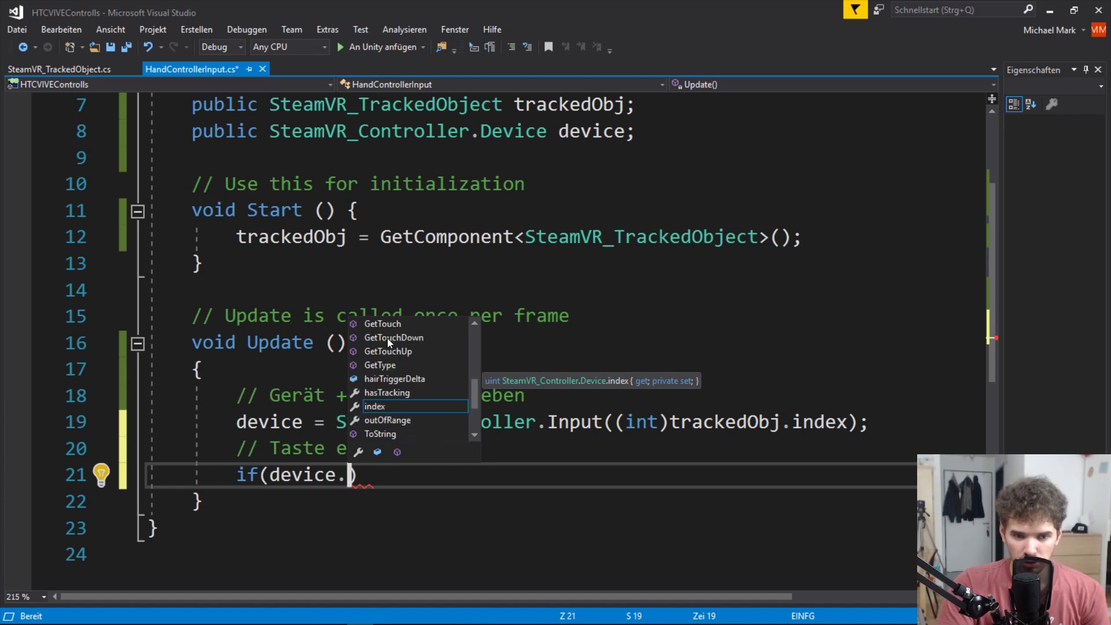
pyautogui.scroll(2, 396, 379)
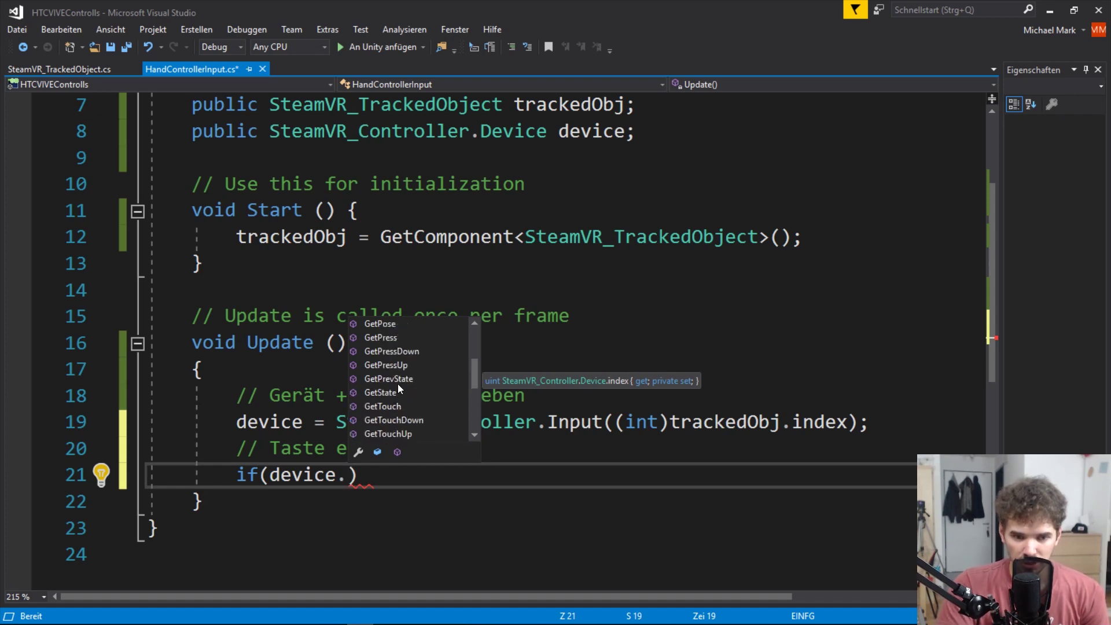
pyautogui.doubleClick(385, 351)
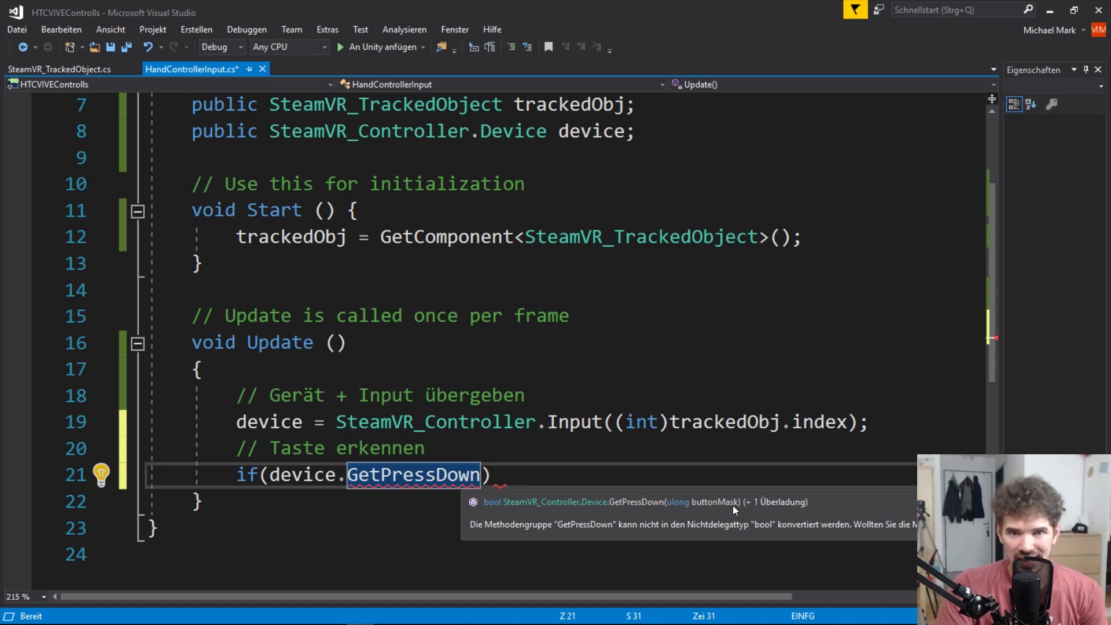
# Add the opening parenthesis after GetPressDown and open the SteamVR_Controller class definition
pyautogui.write('(')
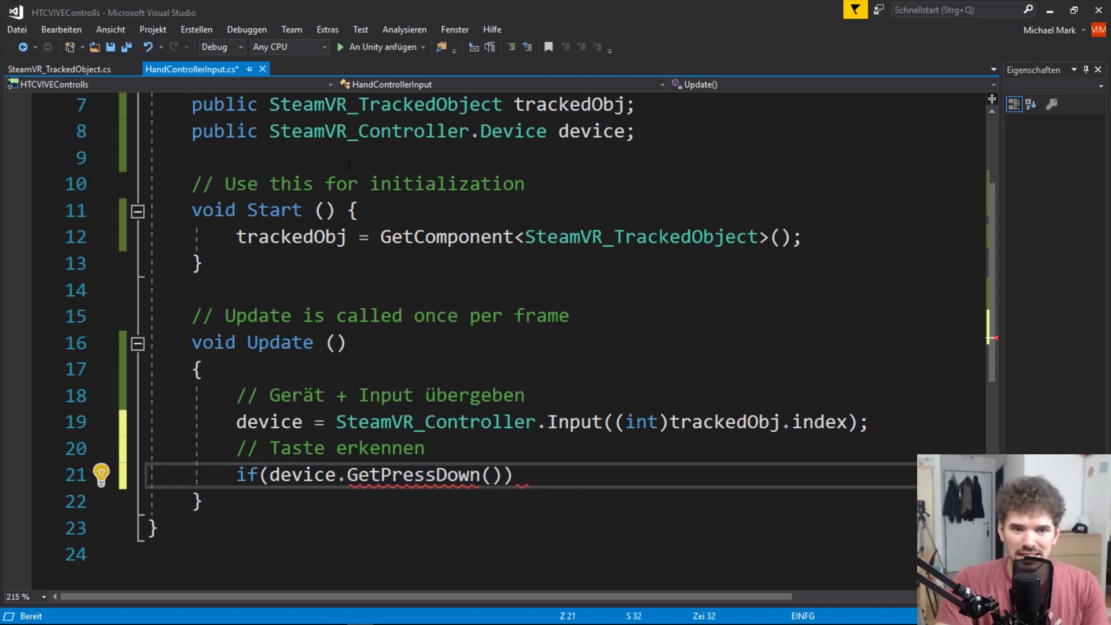
pyautogui.moveTo(269, 132); pyautogui.dragTo(471, 131)
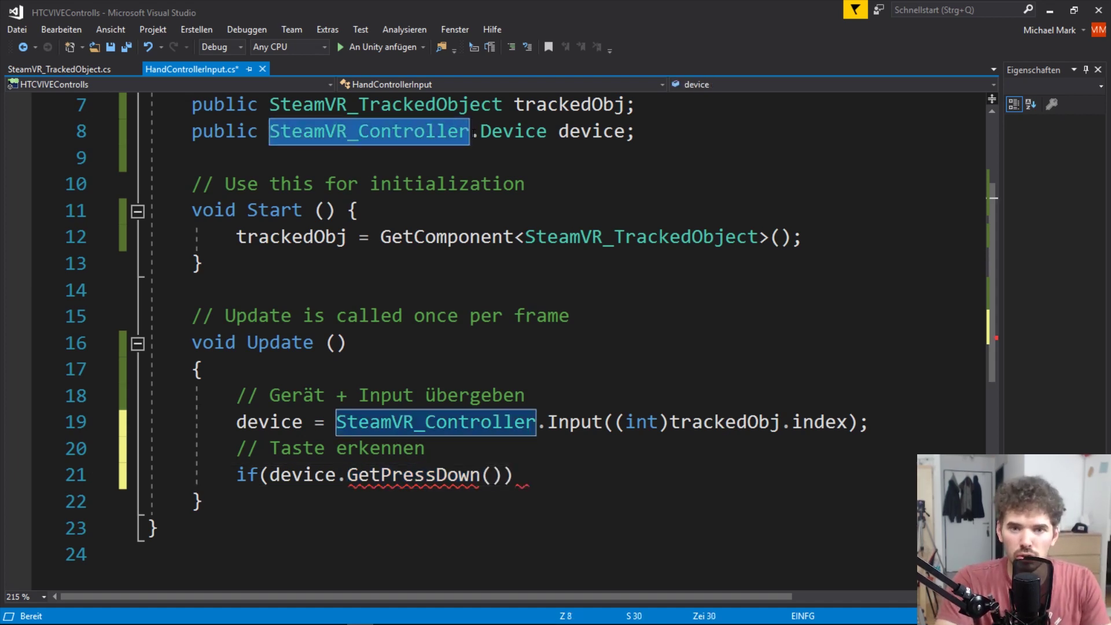
pyautogui.click(367, 136)
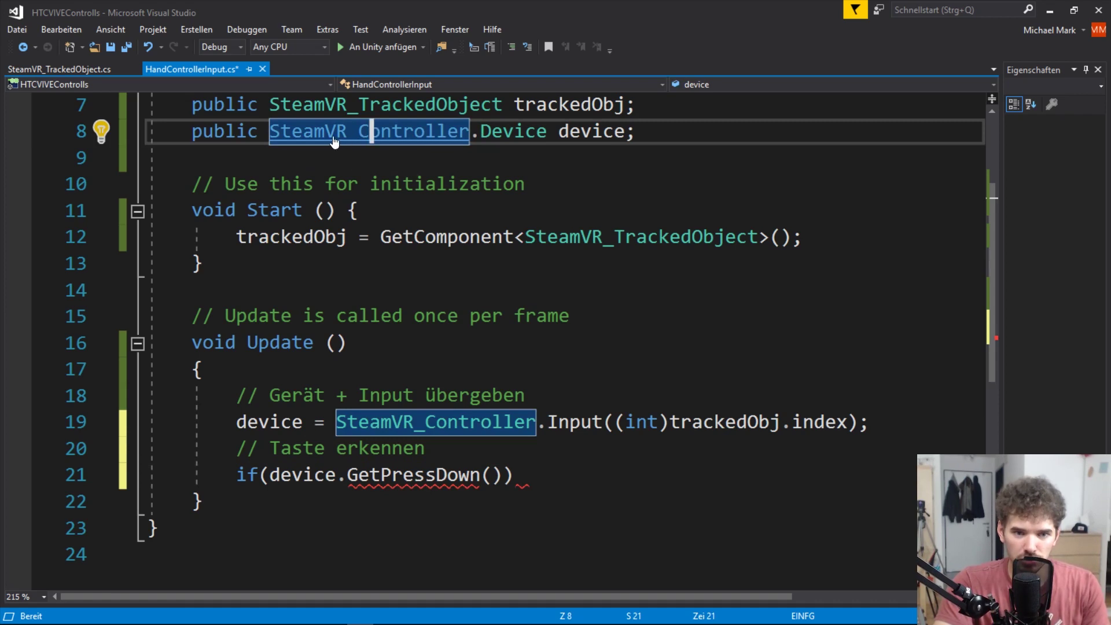
pyautogui.keyDown('ctrl'); pyautogui.click(366, 128); pyautogui.keyUp('ctrl')
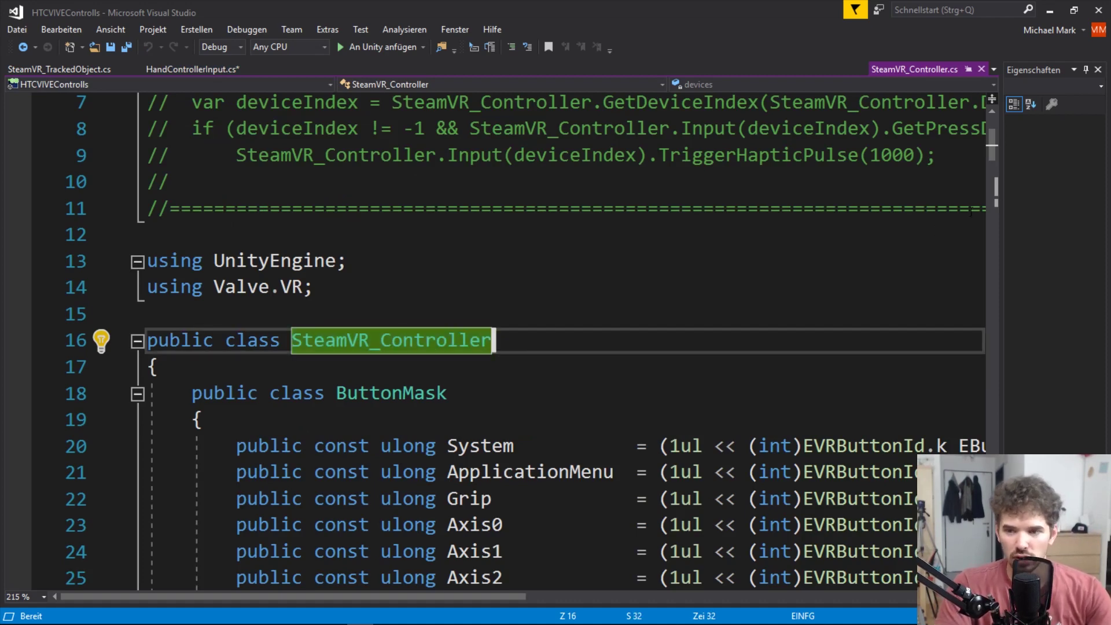
# Review the ButtonMask class constants System, Grip, Touchpad and Trigger
pyautogui.scroll(-1, 451, 286)
pyautogui.doubleClick(451, 286)
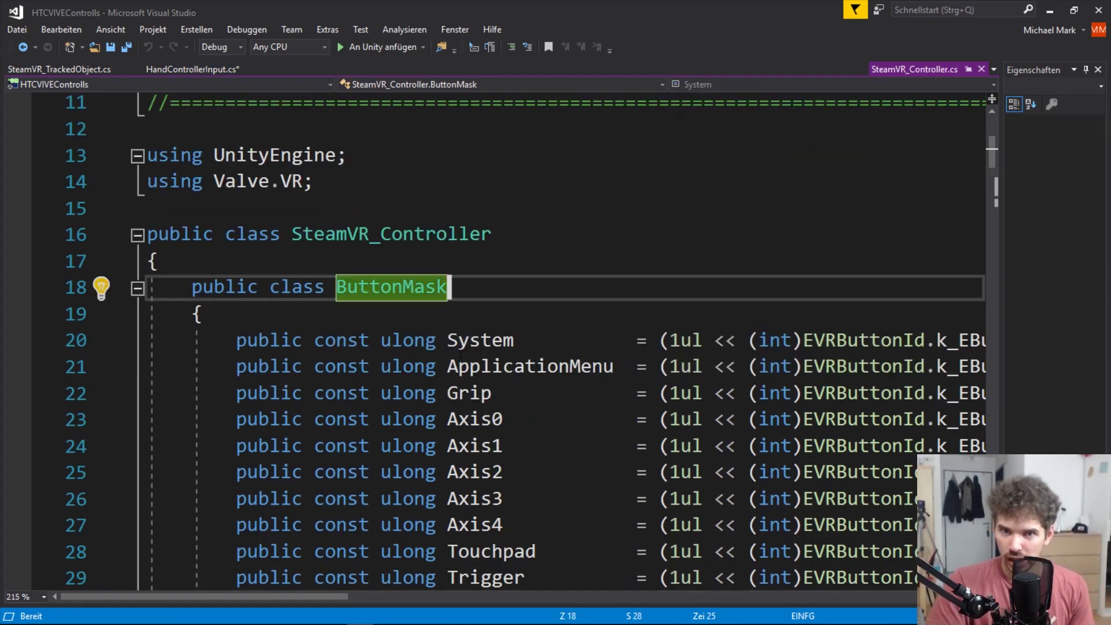
pyautogui.scroll(-1, 460, 354)
pyautogui.click(492, 261)
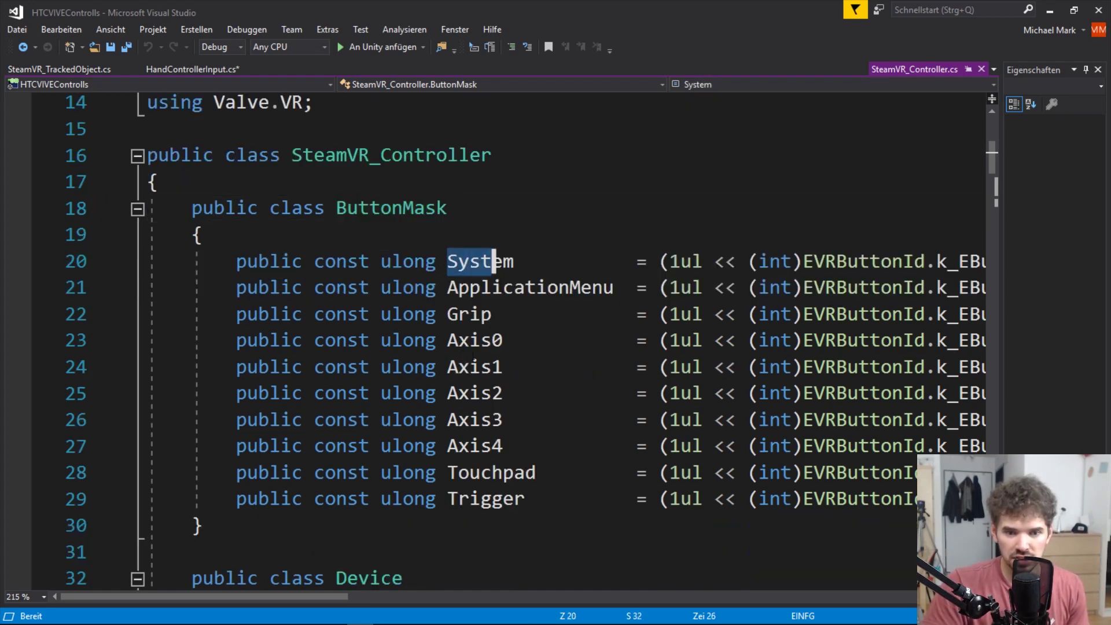
pyautogui.click(469, 314)
pyautogui.click(492, 473)
pyautogui.click(493, 499)
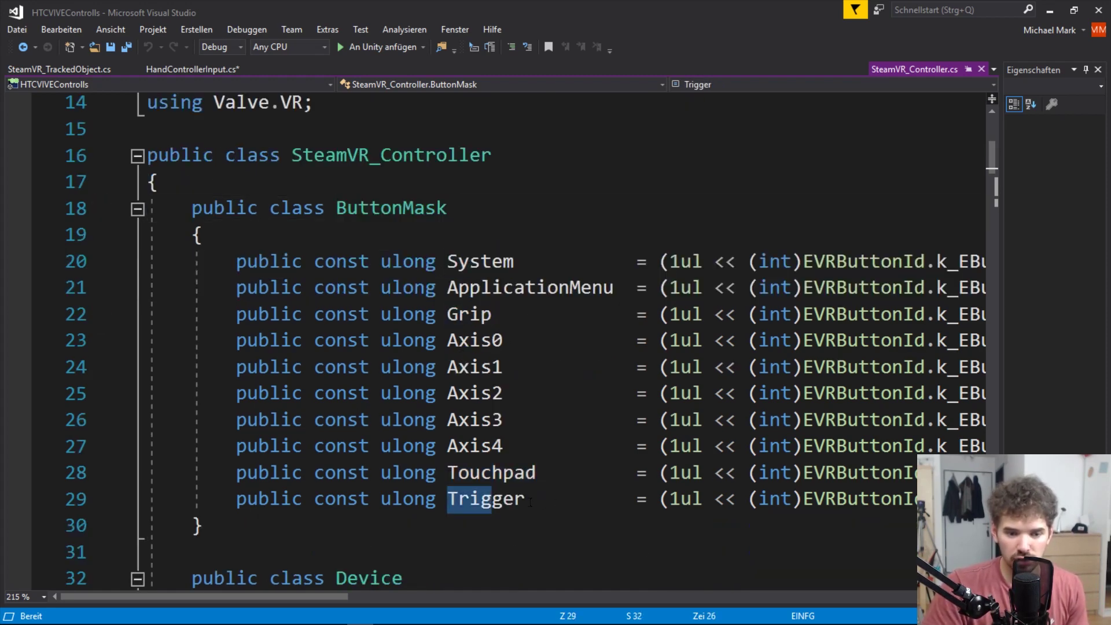
pyautogui.moveTo(229, 615)
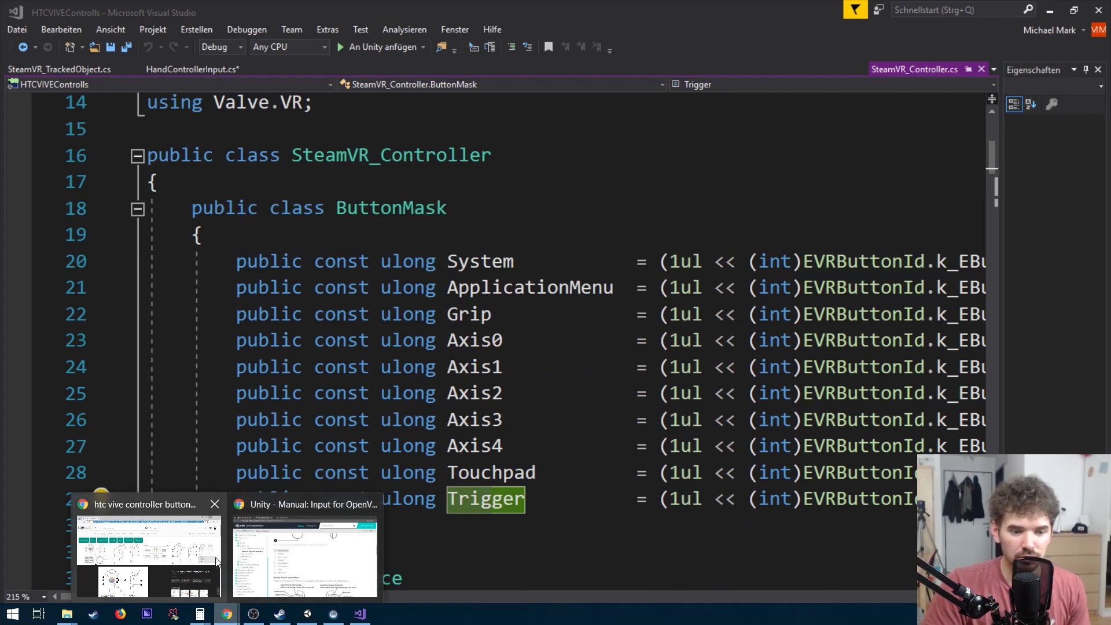
pyautogui.click(313, 563)
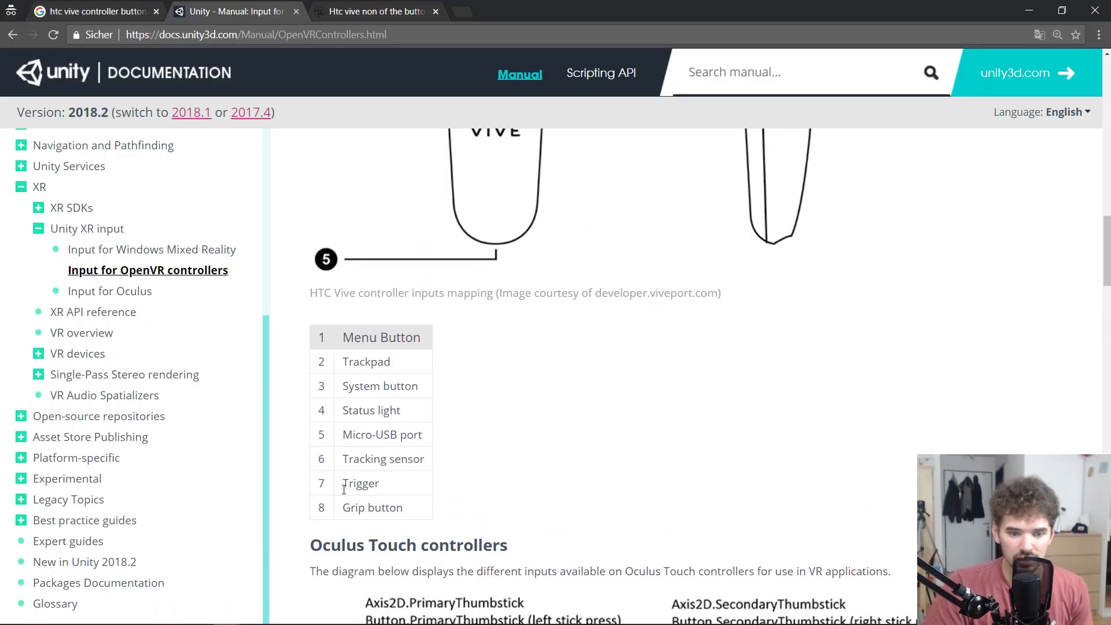
pyautogui.doubleClick(344, 489)
pyautogui.moveTo(342, 508); pyautogui.dragTo(486, 513)
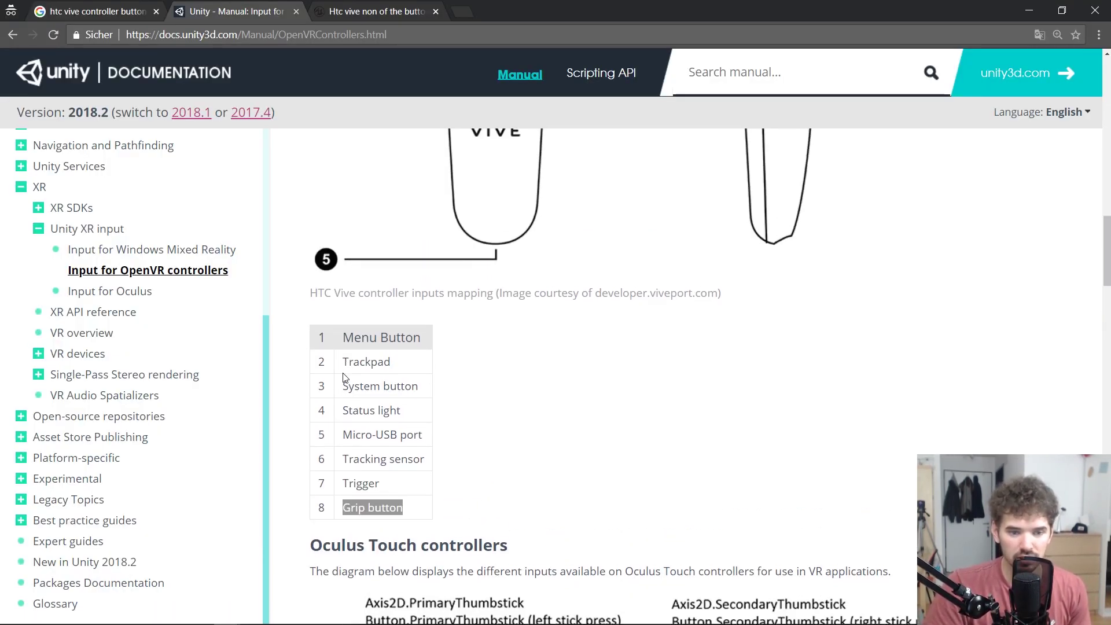
pyautogui.doubleClick(366, 362)
pyautogui.click(334, 390)
pyautogui.moveTo(344, 434); pyautogui.dragTo(427, 461)
pyautogui.click(586, 400)
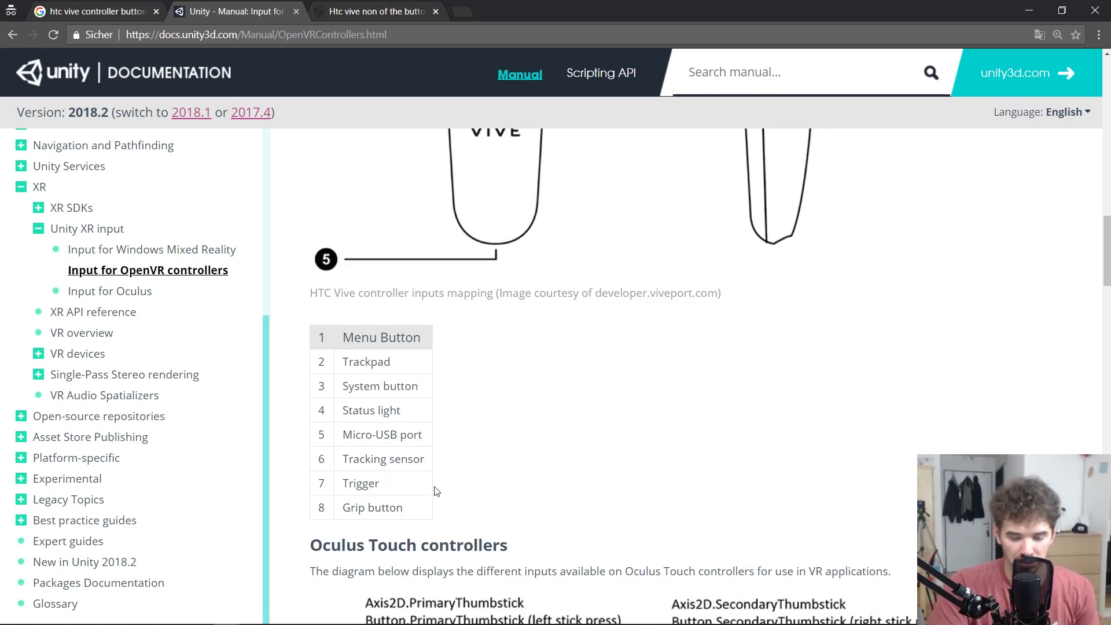
pyautogui.click(346, 614)
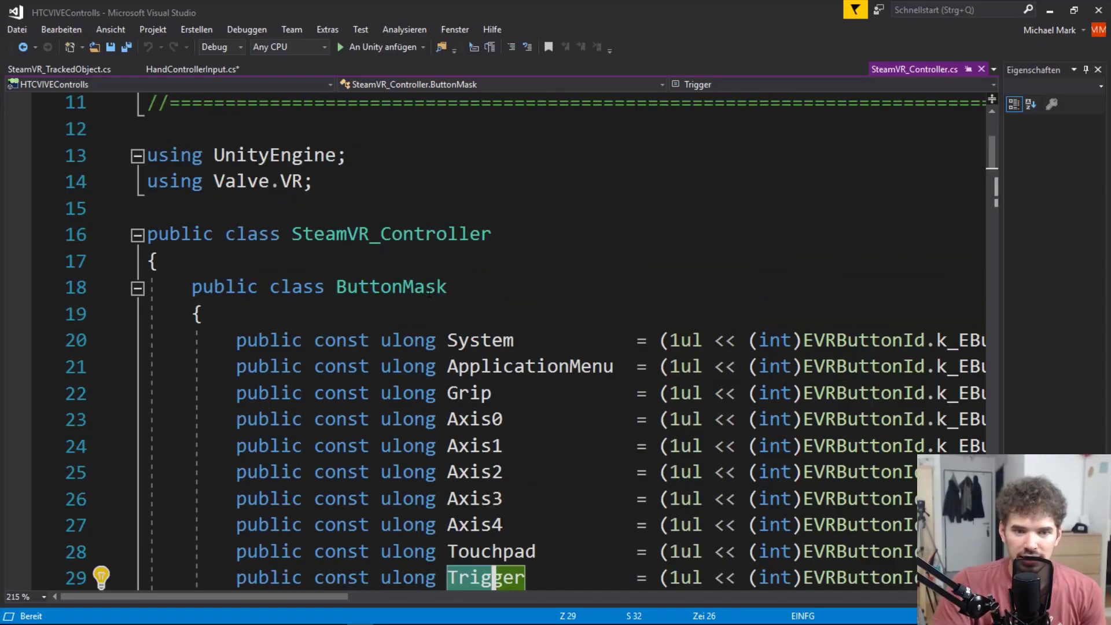
# Review the ButtonMask constants such as ApplicationMenu in SteamVR_Controller.cs, cancelling an accidental rename
pyautogui.scroll(1, 429, 292)
pyautogui.click(440, 371)
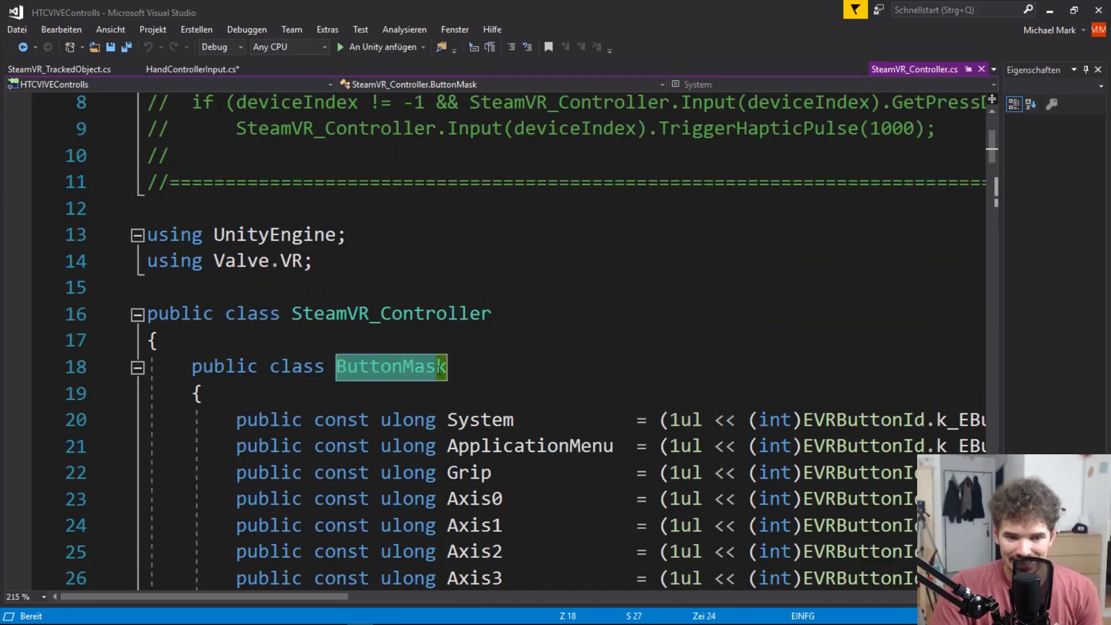
pyautogui.moveTo(281, 313); pyautogui.dragTo(512, 313)
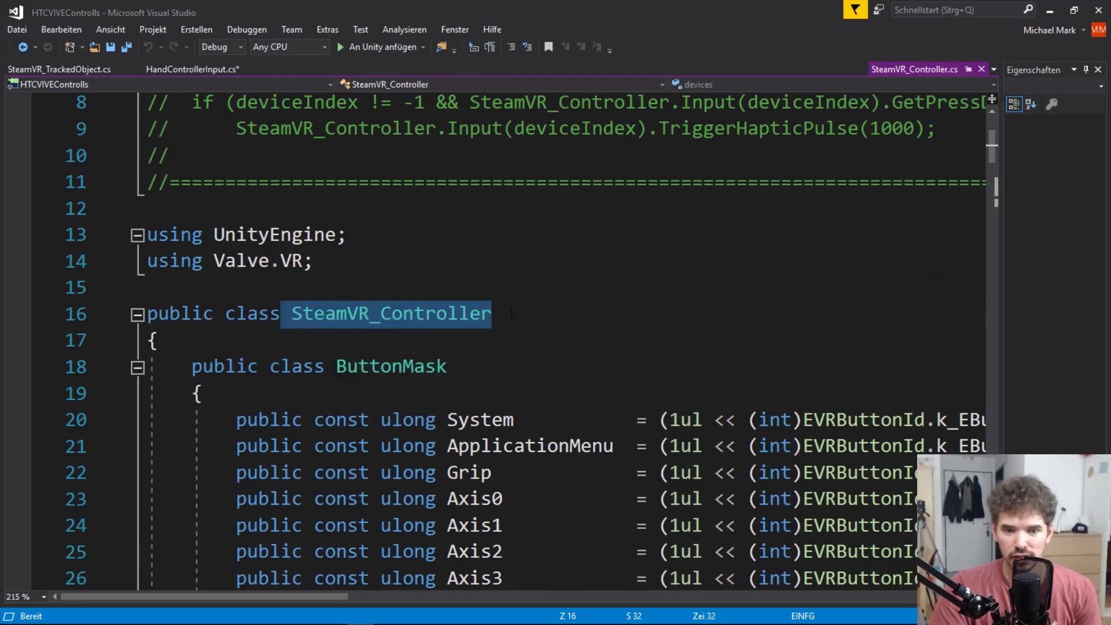
pyautogui.hotkey('ctrl', 'r')
pyautogui.hotkey('ctrl', 'r')
pyautogui.scroll(-1, 455, 311)
pyautogui.scroll(-1, 455, 311)
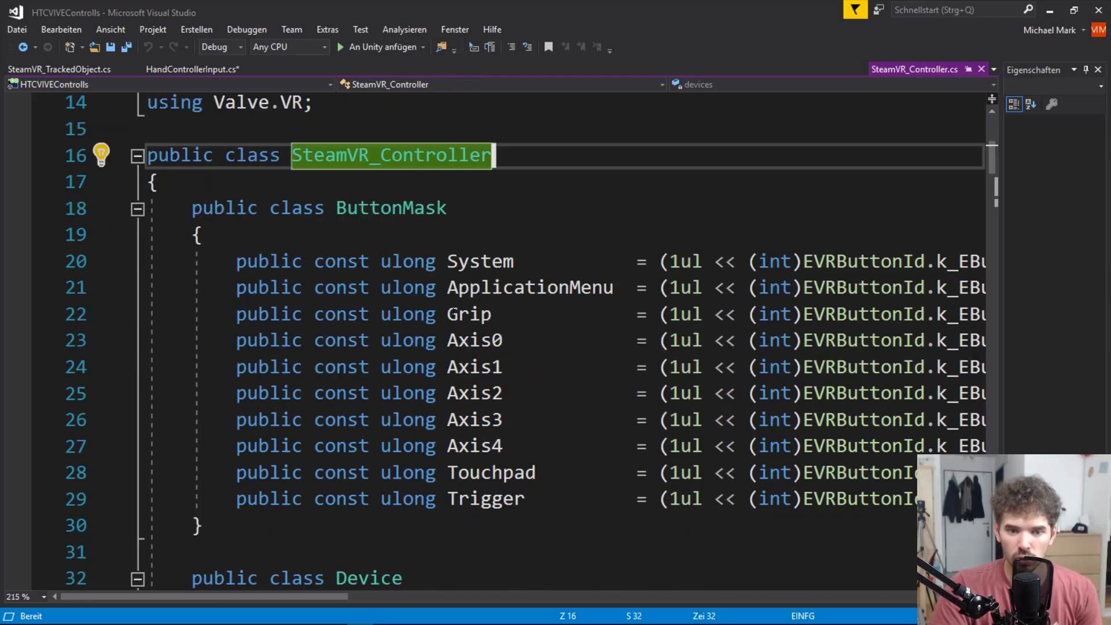
pyautogui.click(455, 262)
pyautogui.click(580, 287)
pyautogui.hotkey('ctrl', 'r')
pyautogui.hotkey('ctrl', 'r')
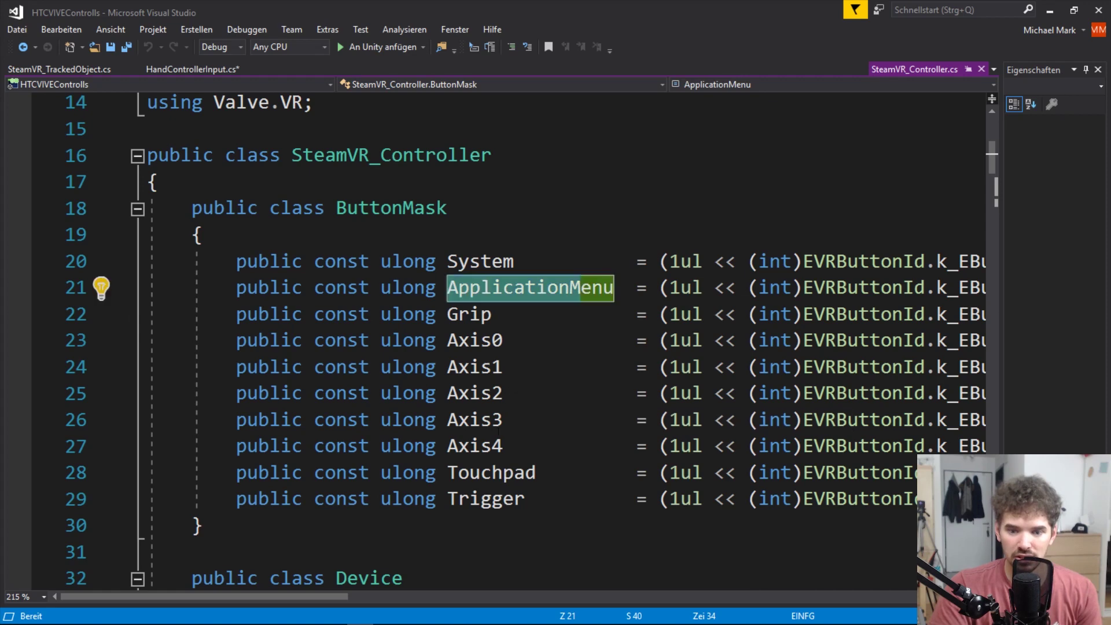
pyautogui.moveTo(338, 596)
pyautogui.mouseDown()
pyautogui.moveTo(458, 599)
pyautogui.moveTo(339, 598)
pyautogui.mouseUp()
# In HandControllerInput.cs, enter SteamVR_Controller.ButtonMask. as the GetPressDown argument
pyautogui.click(176, 68)
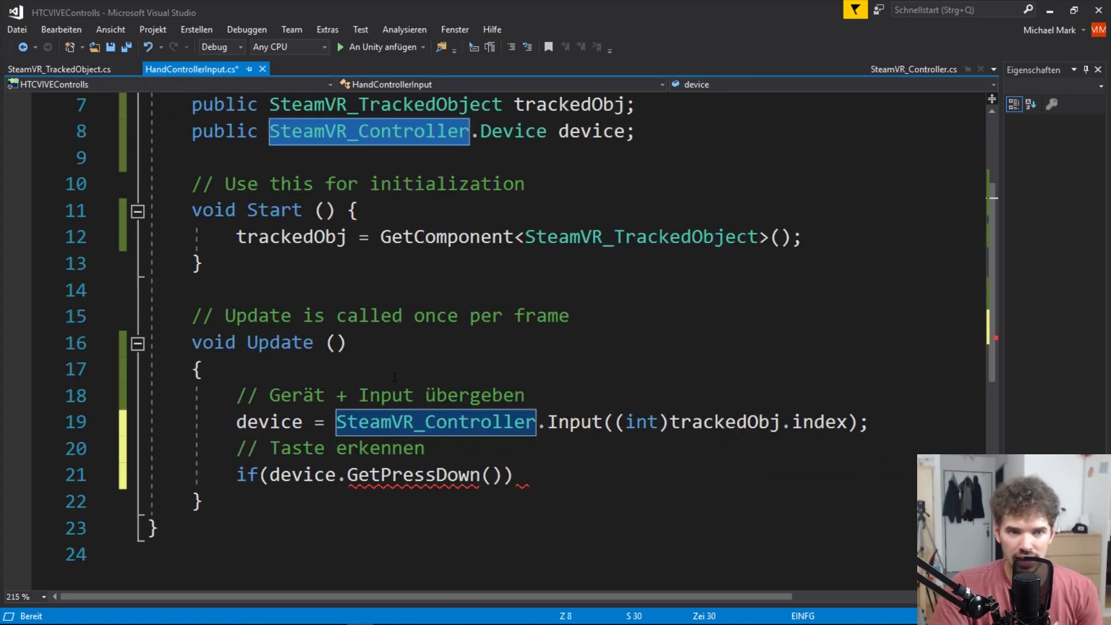
pyautogui.click(494, 475)
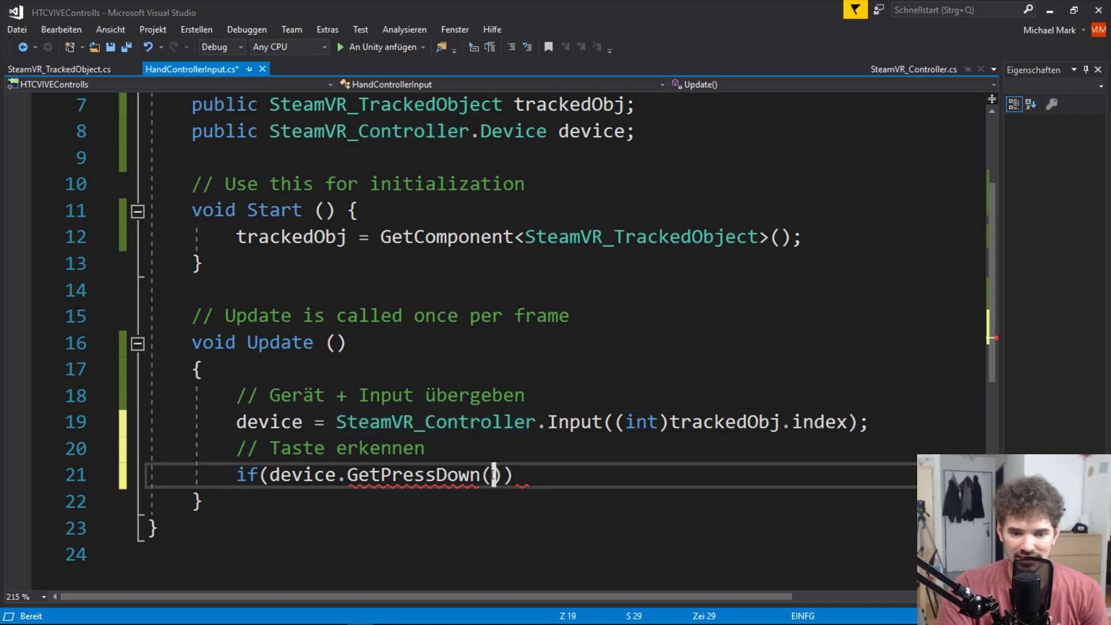
pyautogui.write('SteamV')
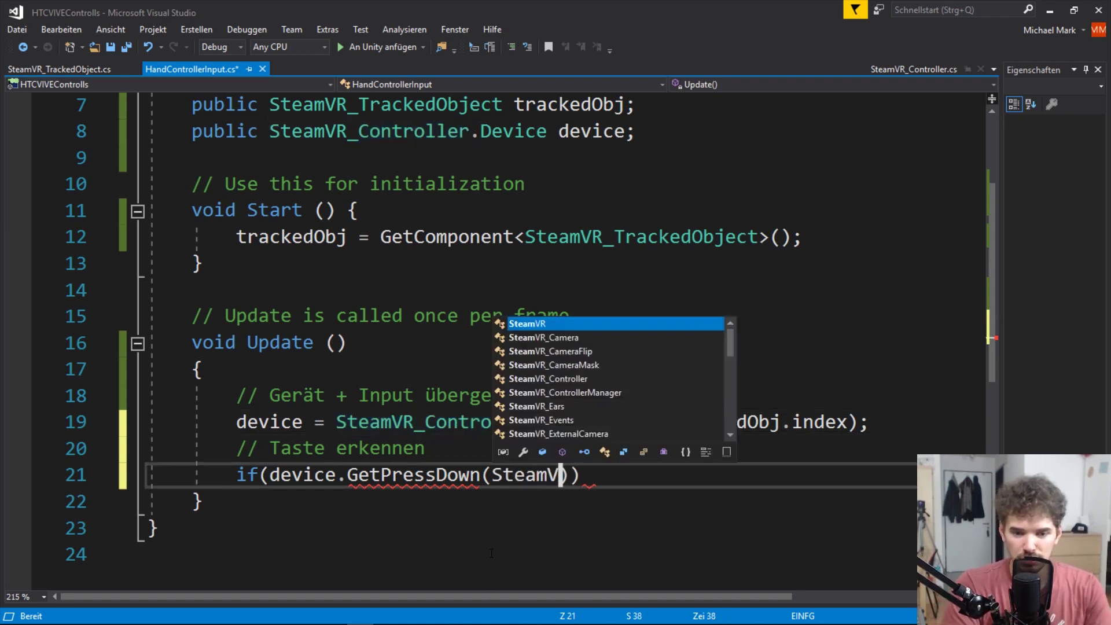
pyautogui.write('R_Controll')
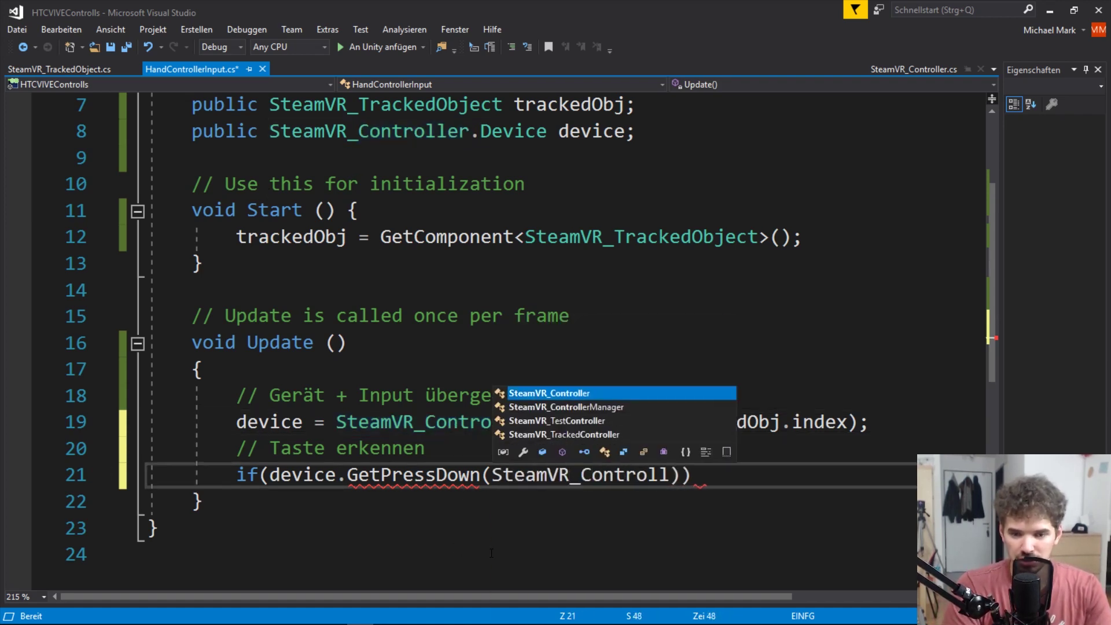
pyautogui.write('er.')
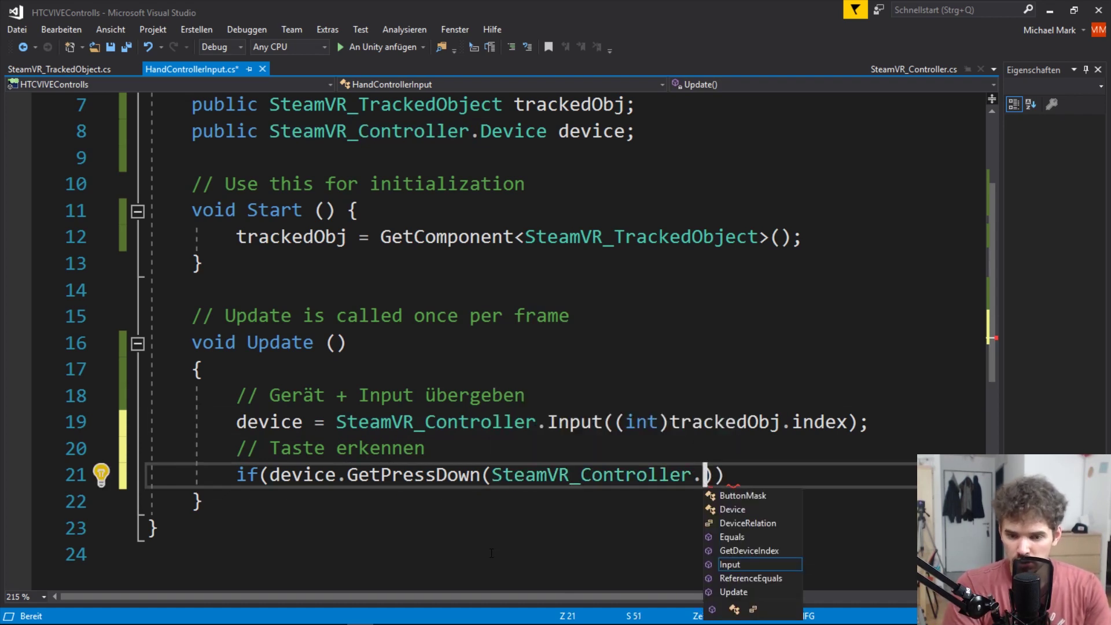
pyautogui.click(752, 494)
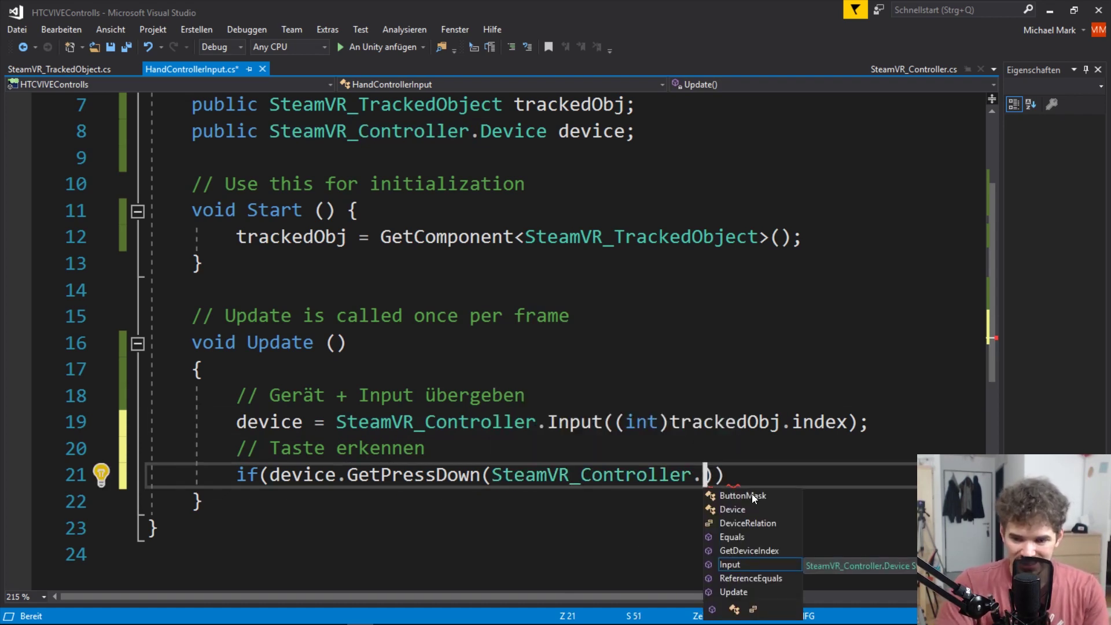
pyautogui.press('Tab')
pyautogui.click(65, 69)
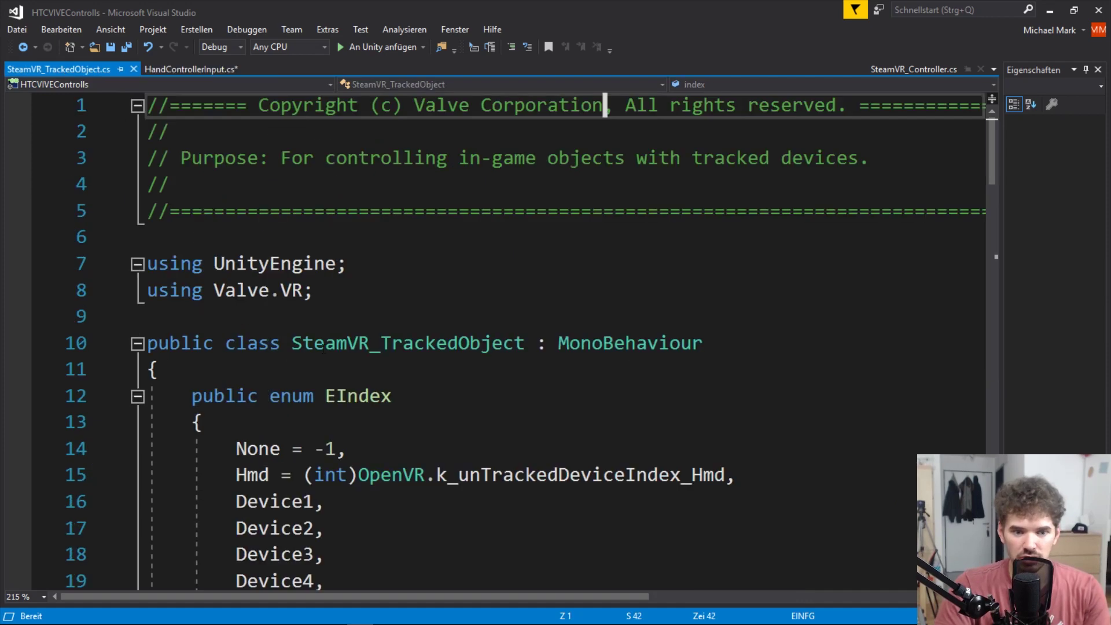
pyautogui.hotkey('ctrl', 'Tab')
pyautogui.write('.')
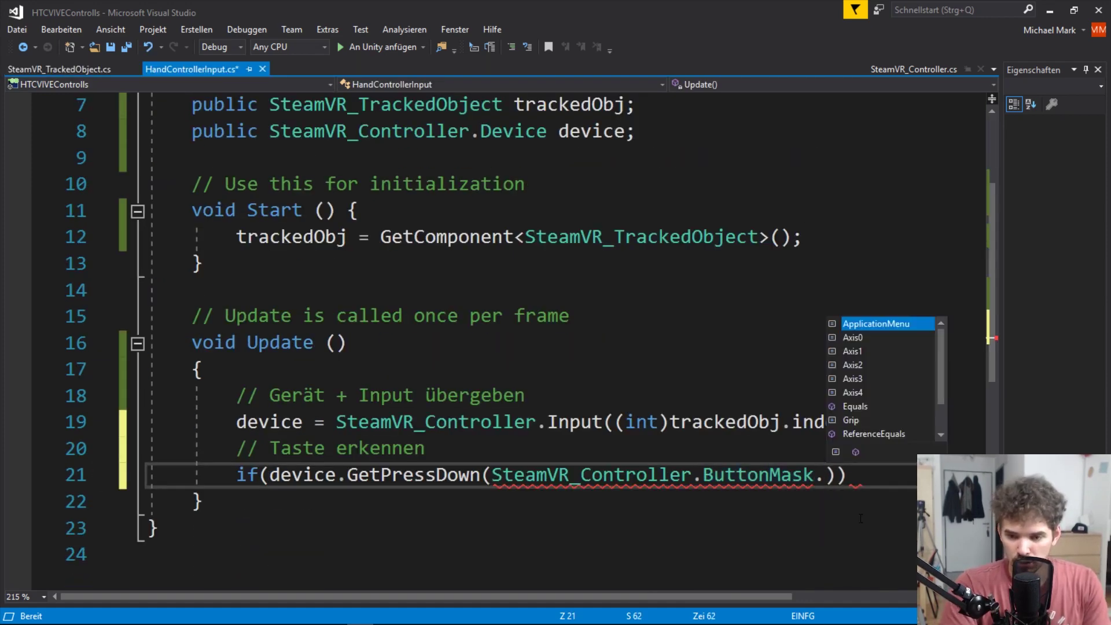
# Go to the SteamVR_Controller definition and mark the ButtonMask constants down to Trigger
pyautogui.press('F12')
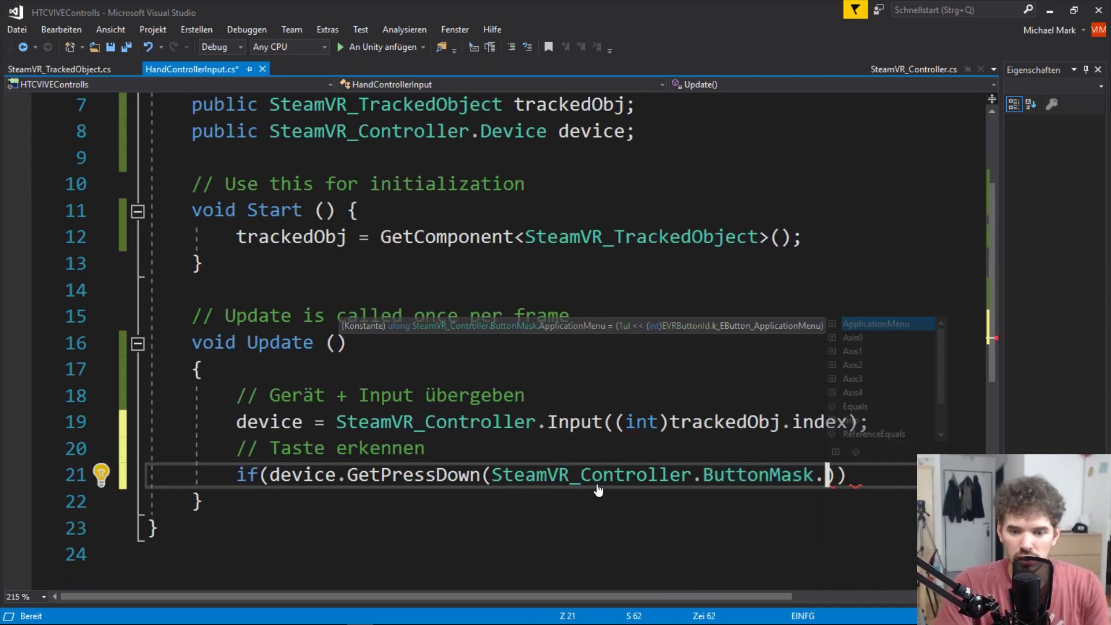
pyautogui.scroll(-2, 466, 392)
pyautogui.click(391, 234)
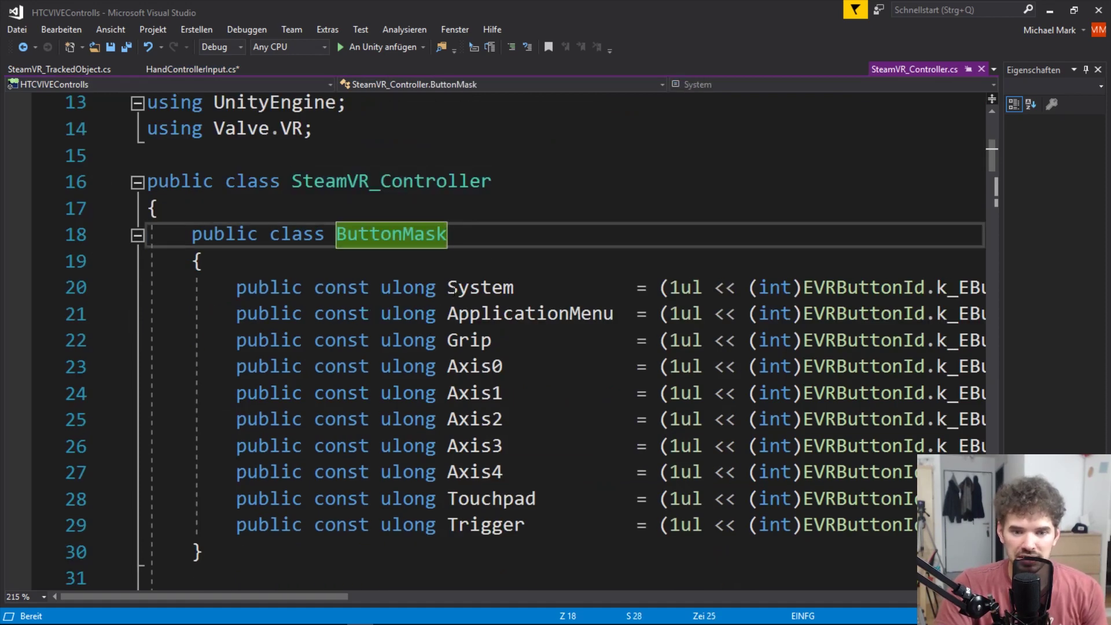
pyautogui.moveTo(446, 287)
pyautogui.mouseDown()
pyautogui.moveTo(531, 457)
pyautogui.moveTo(540, 522)
pyautogui.mouseUp()
pyautogui.click(539, 522)
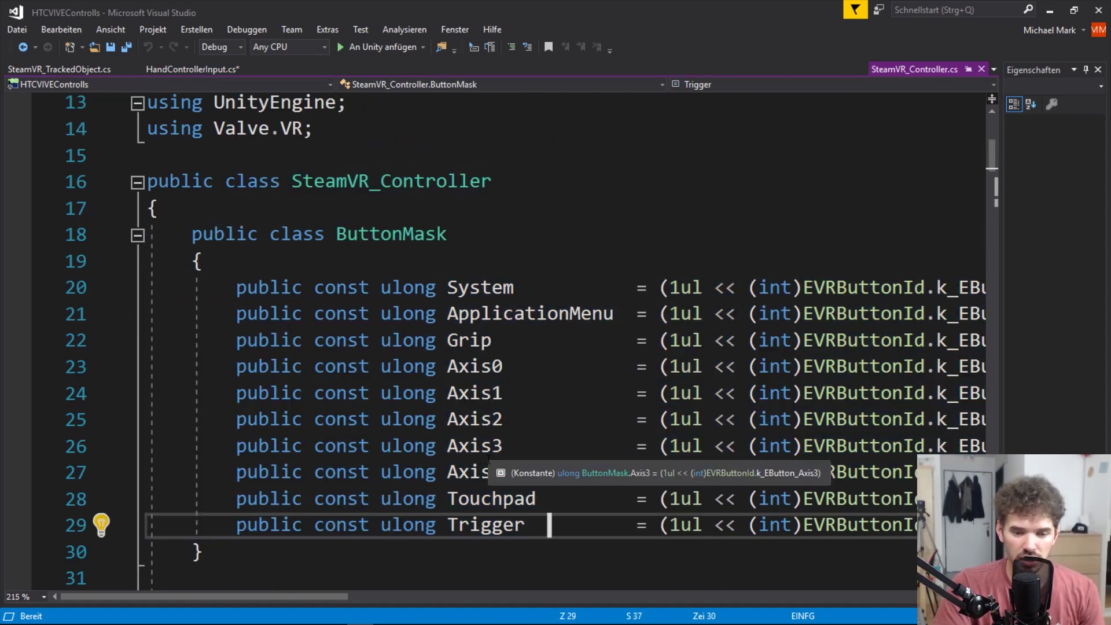
pyautogui.rightClick(218, 73)
# Complete the condition with ButtonMask.Trigger and open a brace block below it
pyautogui.click(199, 73)
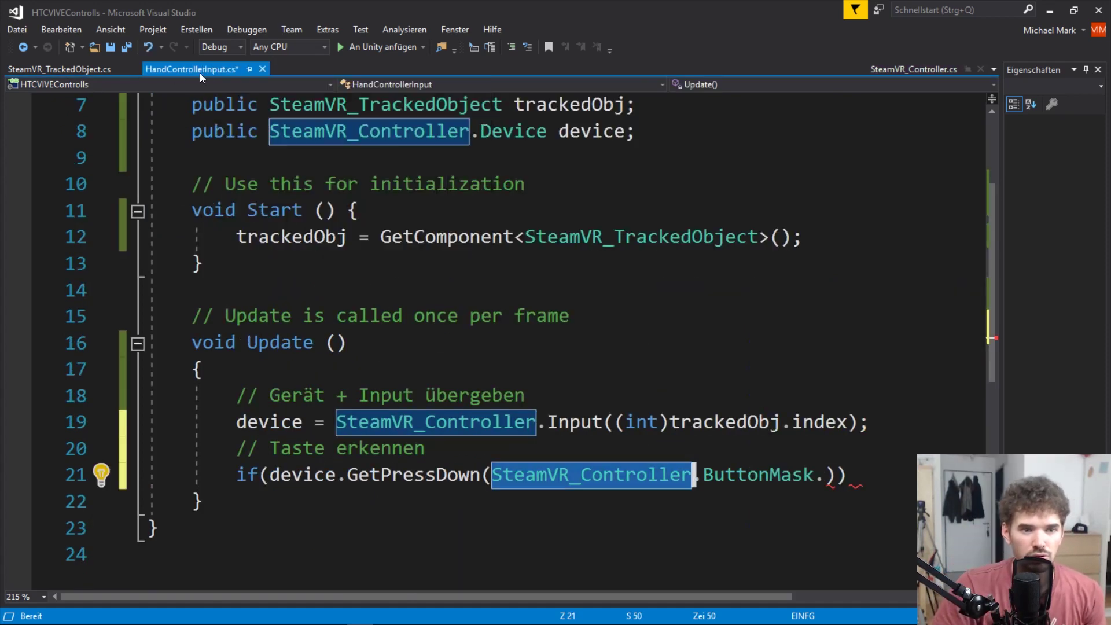
pyautogui.click(824, 475)
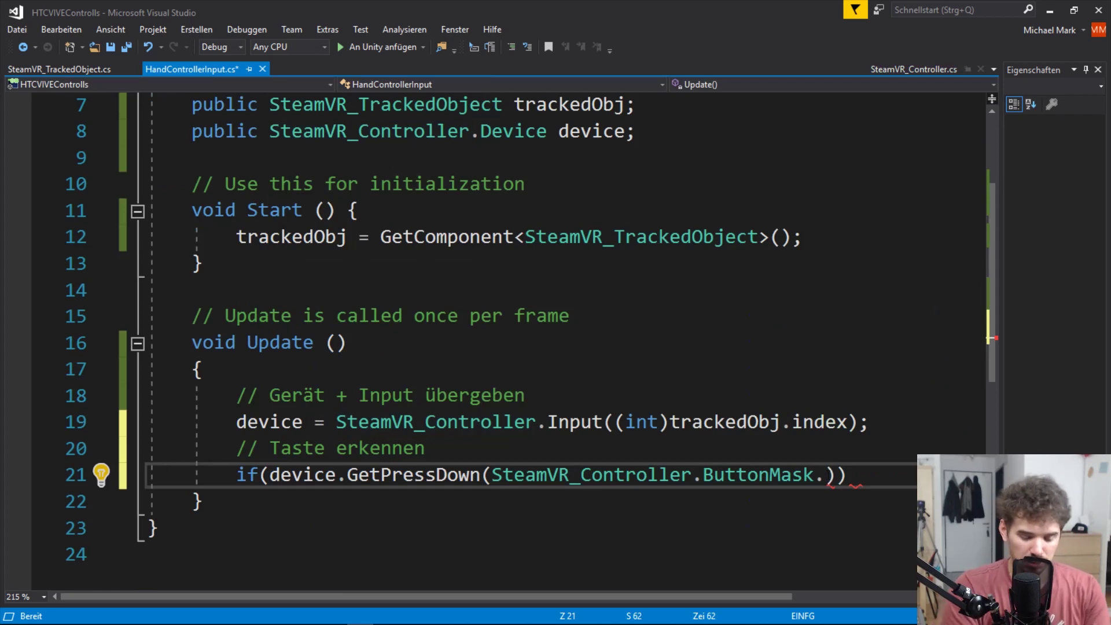
pyautogui.write('Tri')
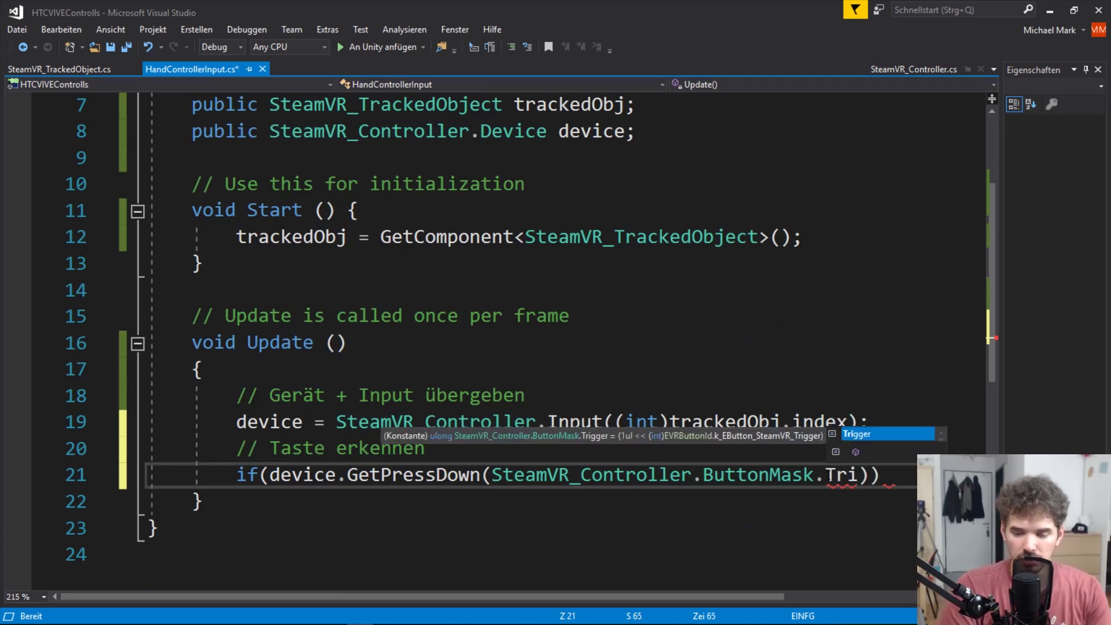
pyautogui.press('BackSpace')
pyautogui.press('BackSpace')
pyautogui.press('BackSpace')
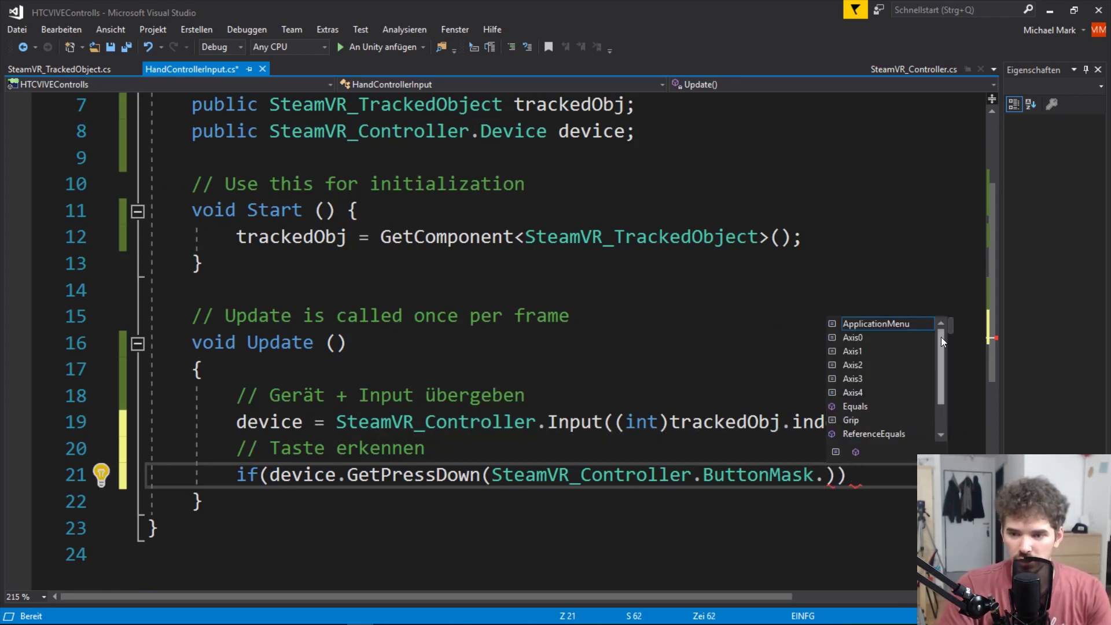
pyautogui.scroll(-3, 941, 342)
pyautogui.scroll(3, 868, 333)
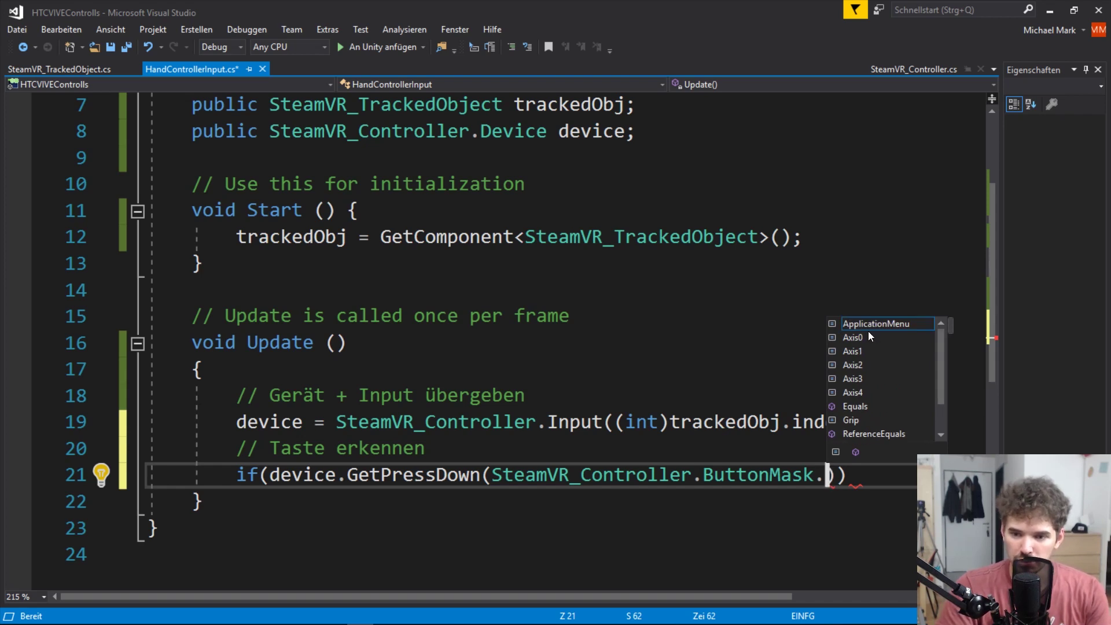
pyautogui.scroll(-1, 860, 409)
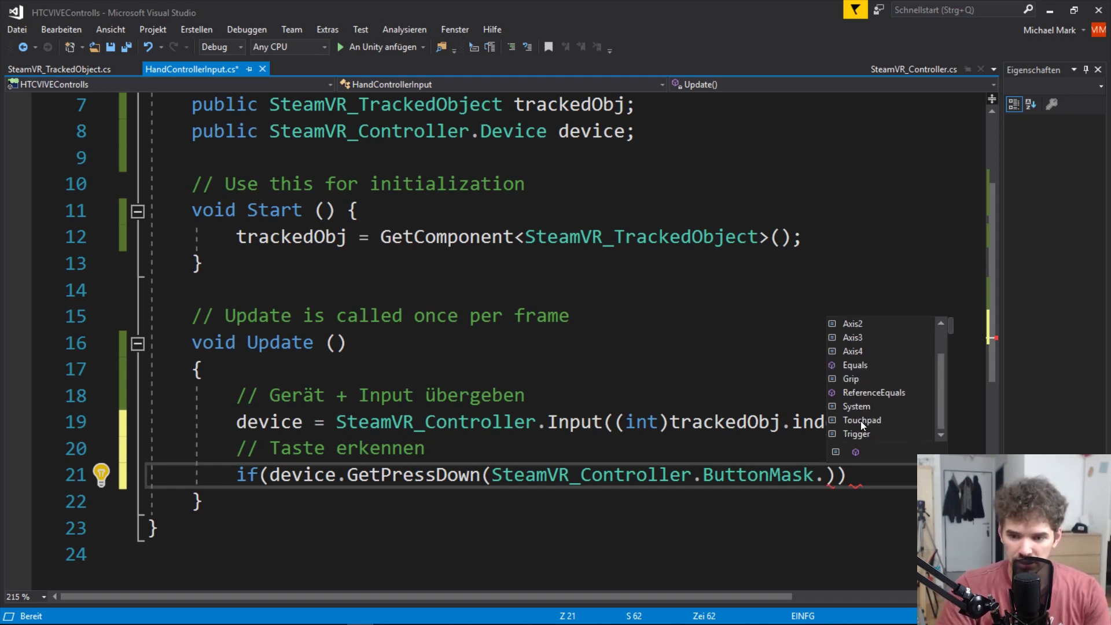
pyautogui.doubleClick(858, 433)
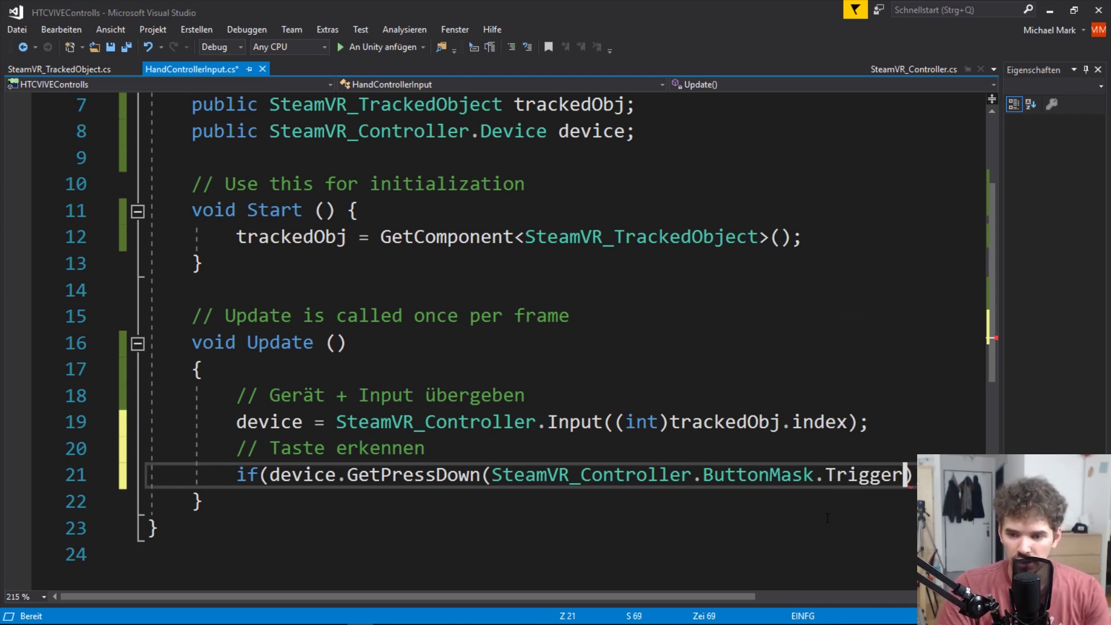
pyautogui.press('End')
pyautogui.press('Return')
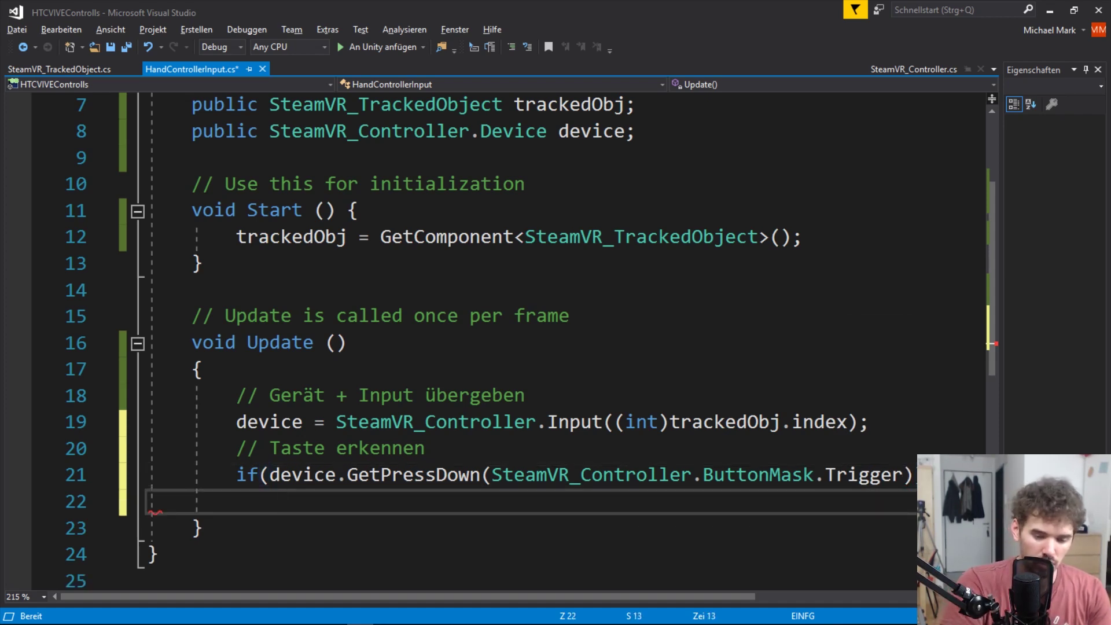
pyautogui.write('{')
pyautogui.press('Return')
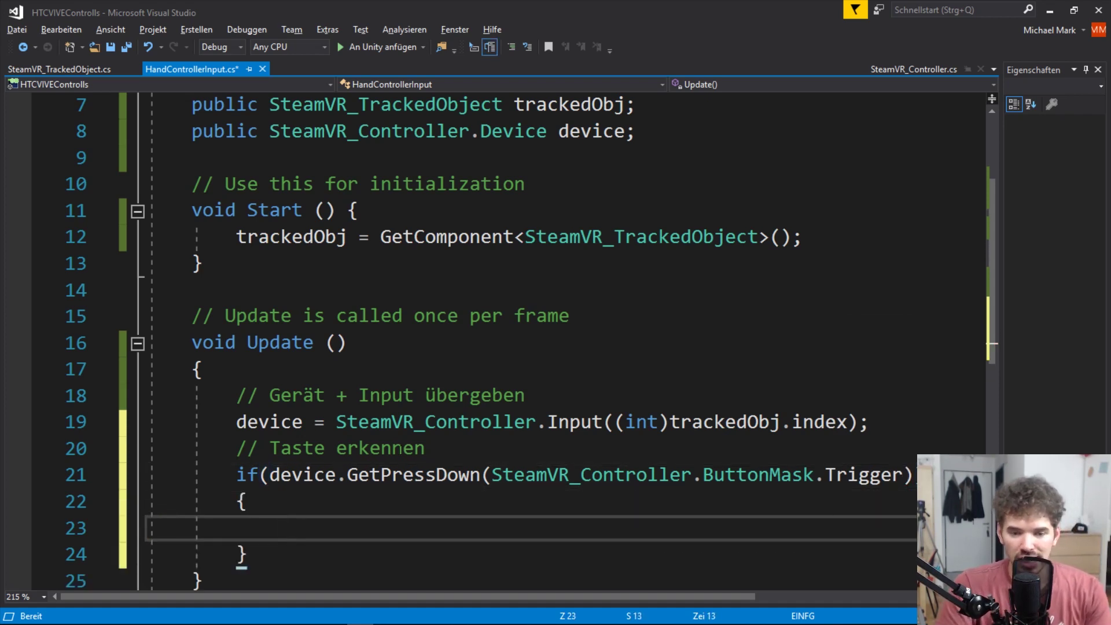
# Extend the comment with 'Trigger Taste => print'
pyautogui.scroll(-1, 455, 373)
pyautogui.click(455, 374)
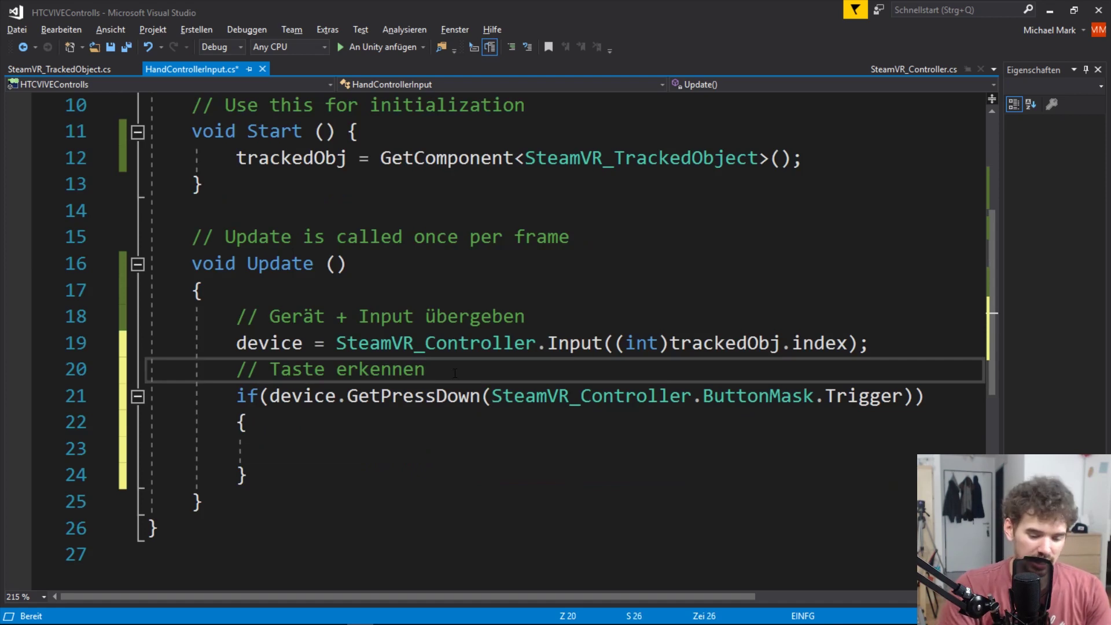
pyautogui.write(' - Tri')
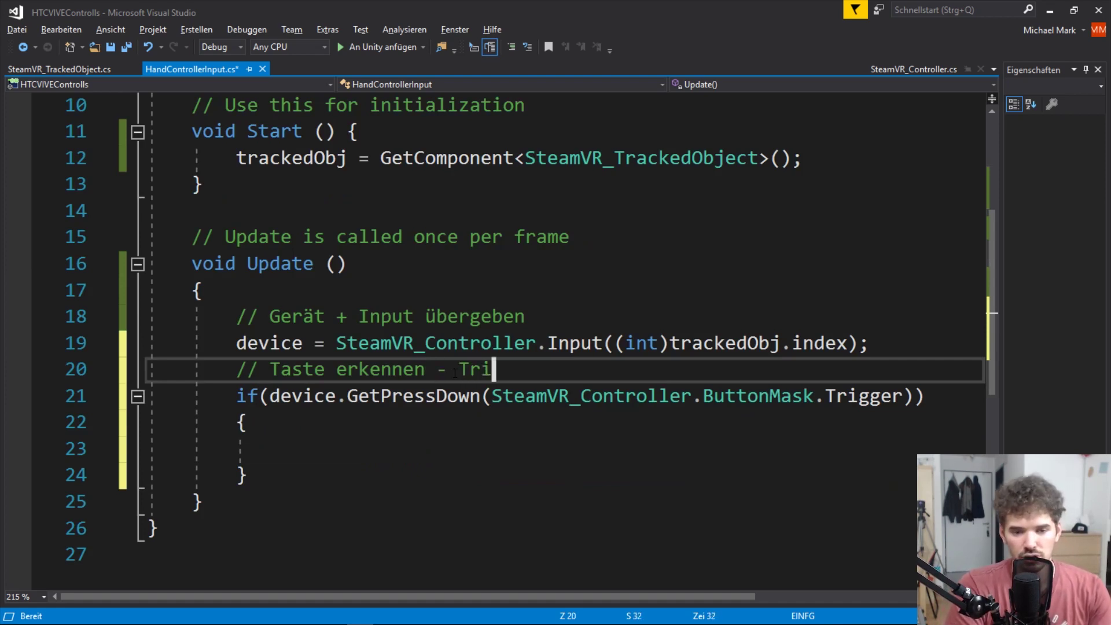
pyautogui.write('gger tast')
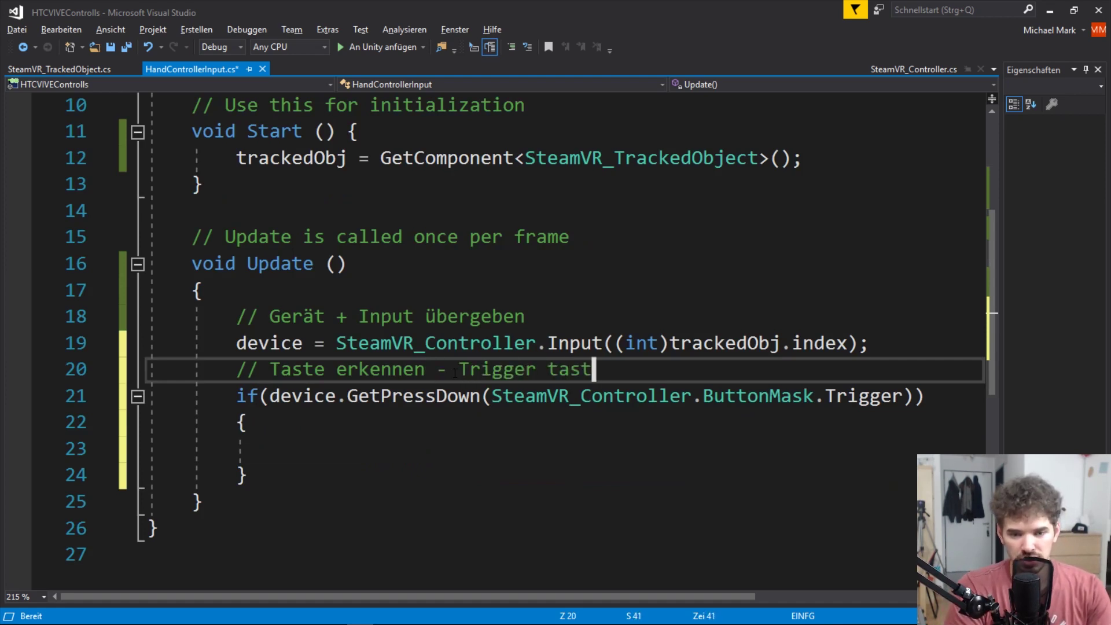
pyautogui.press('BackSpace')
pyautogui.press('BackSpace')
pyautogui.press('BackSpace')
pyautogui.write('Taste => ')
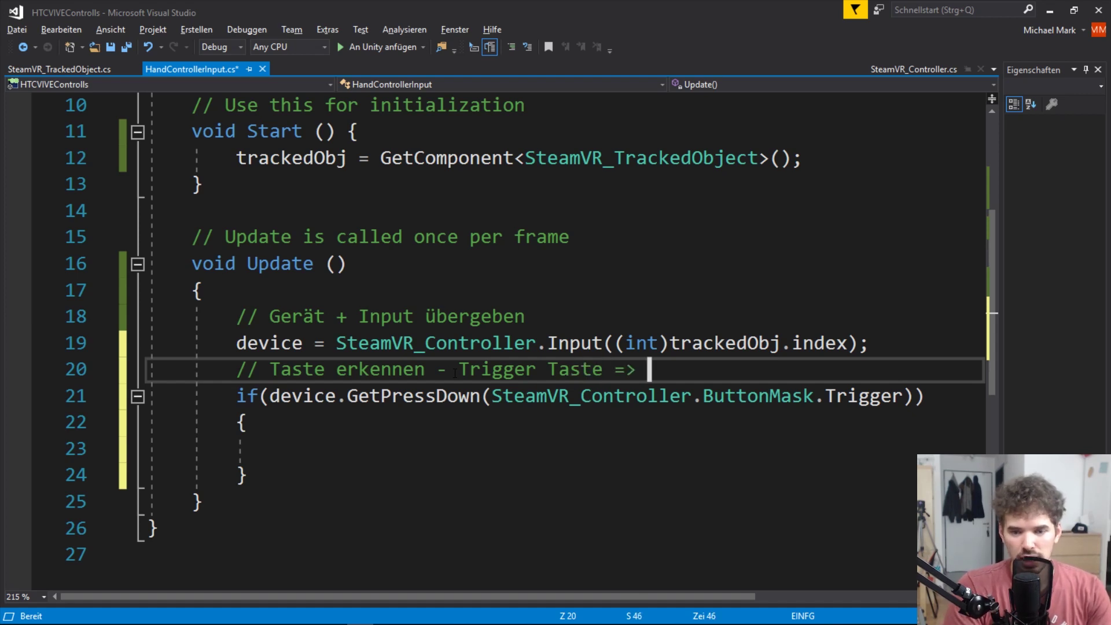
pyautogui.write('print')
# Add print("Trigger Taste wurde gedrückt"); inside the block and save the script
pyautogui.click(279, 456)
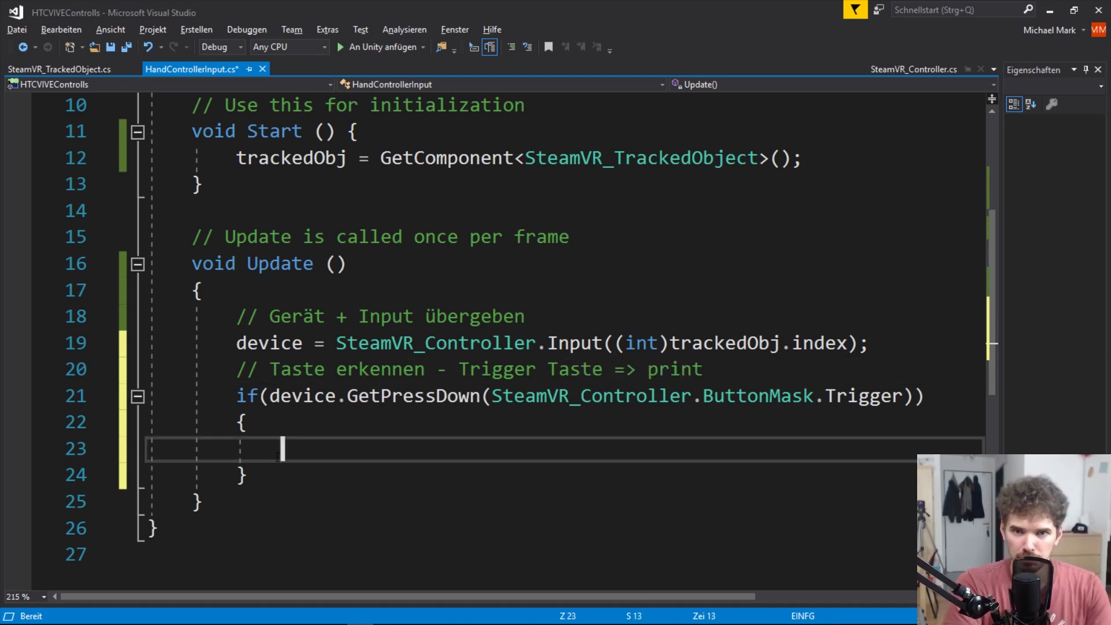
pyautogui.write('print("Trigger ')
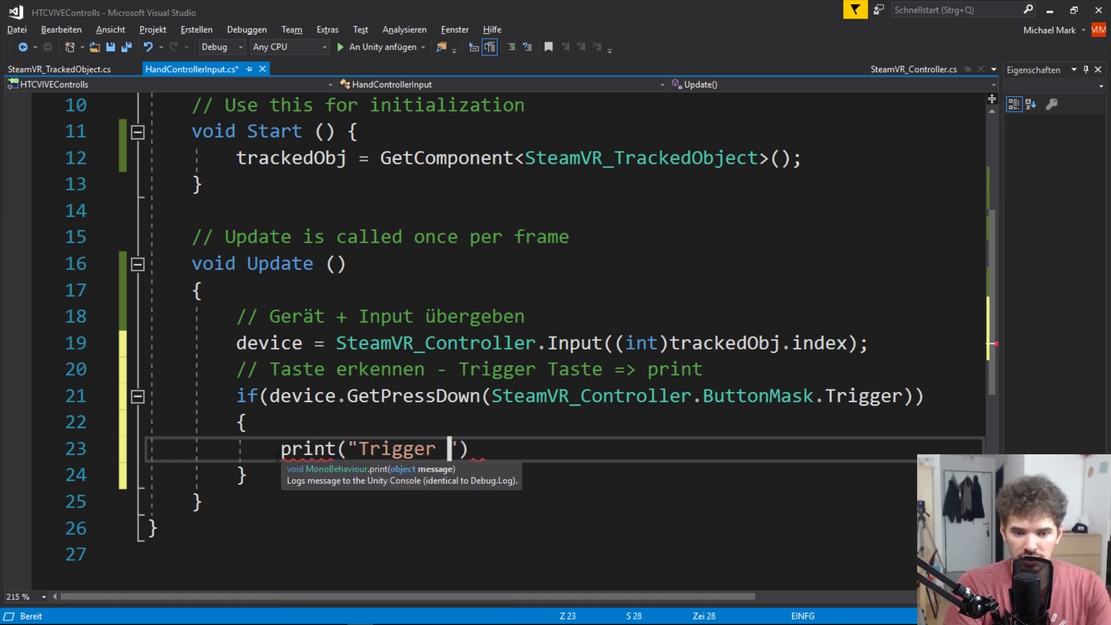
pyautogui.write('Taste d')
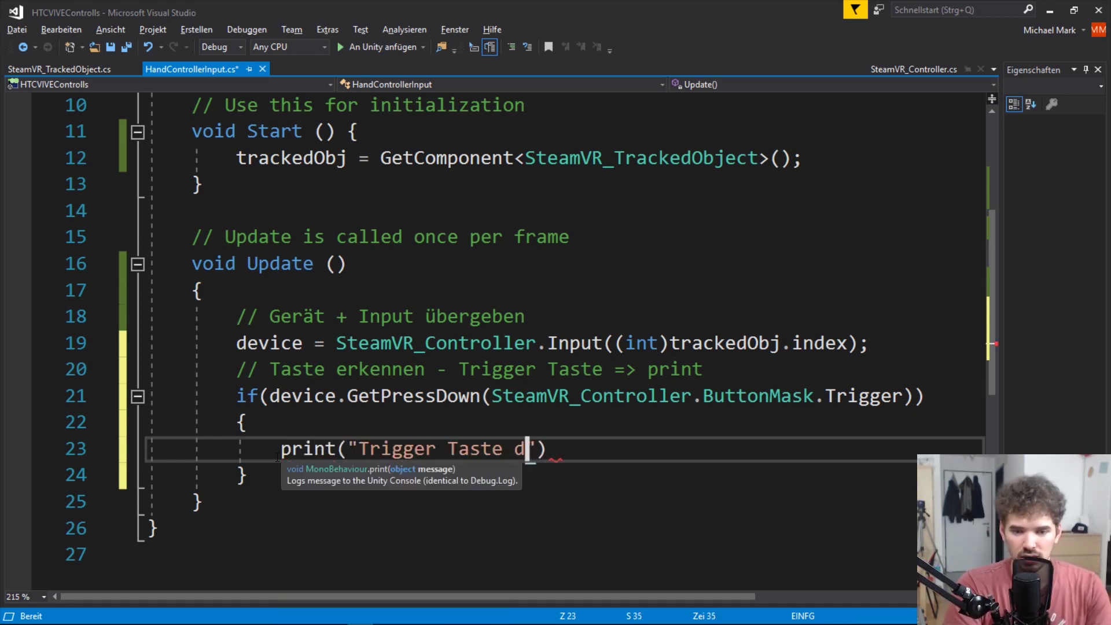
pyautogui.press('BackSpace')
pyautogui.write('wurde gedrückt')
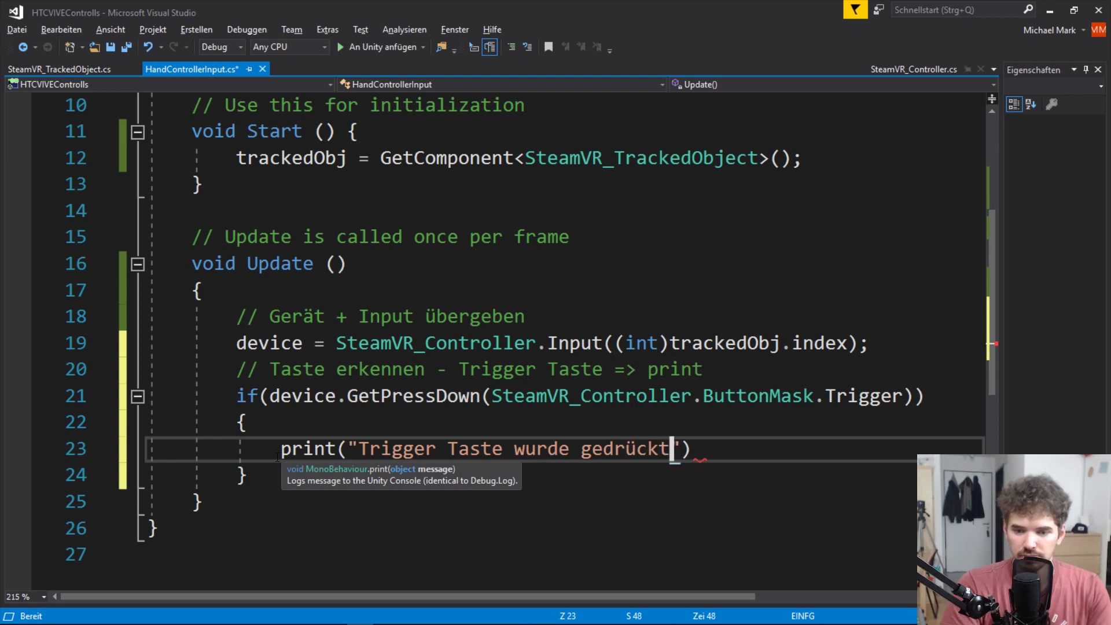
pyautogui.press('End')
pyautogui.write(';')
pyautogui.hotkey('ctrl', 's')
pyautogui.click(381, 267)
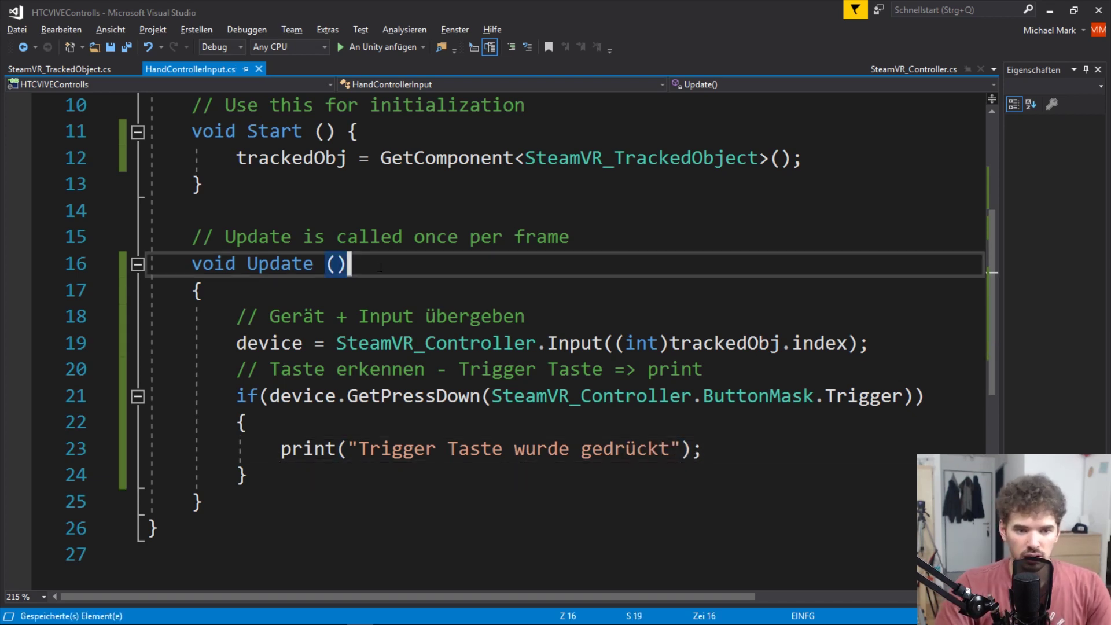
pyautogui.moveTo(381, 267); pyautogui.dragTo(2, 261)
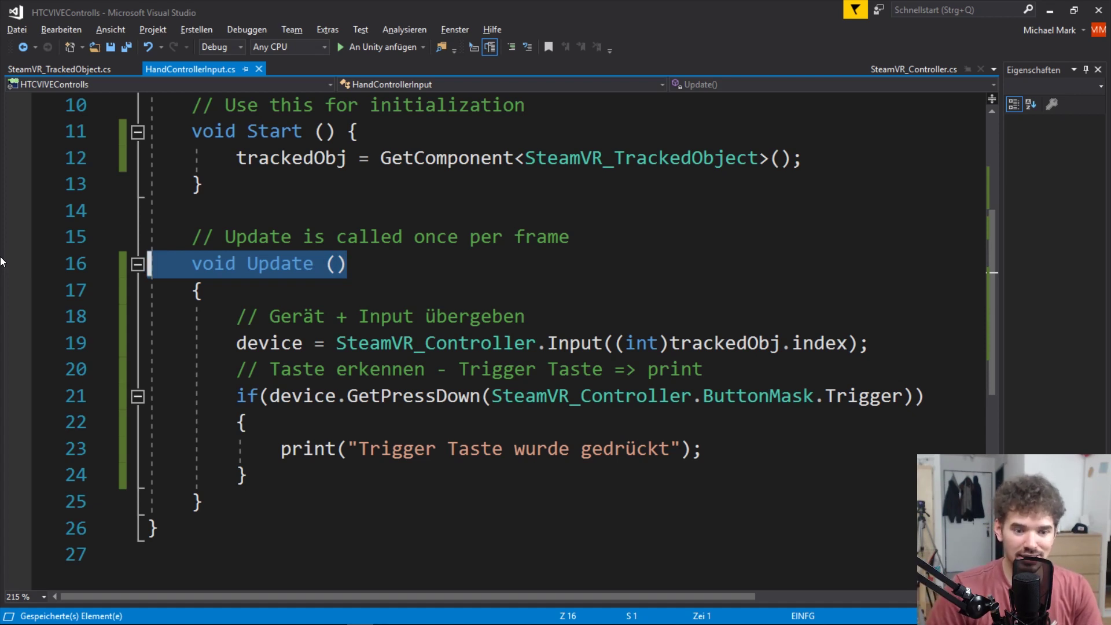
pyautogui.moveTo(702, 449); pyautogui.dragTo(281, 449)
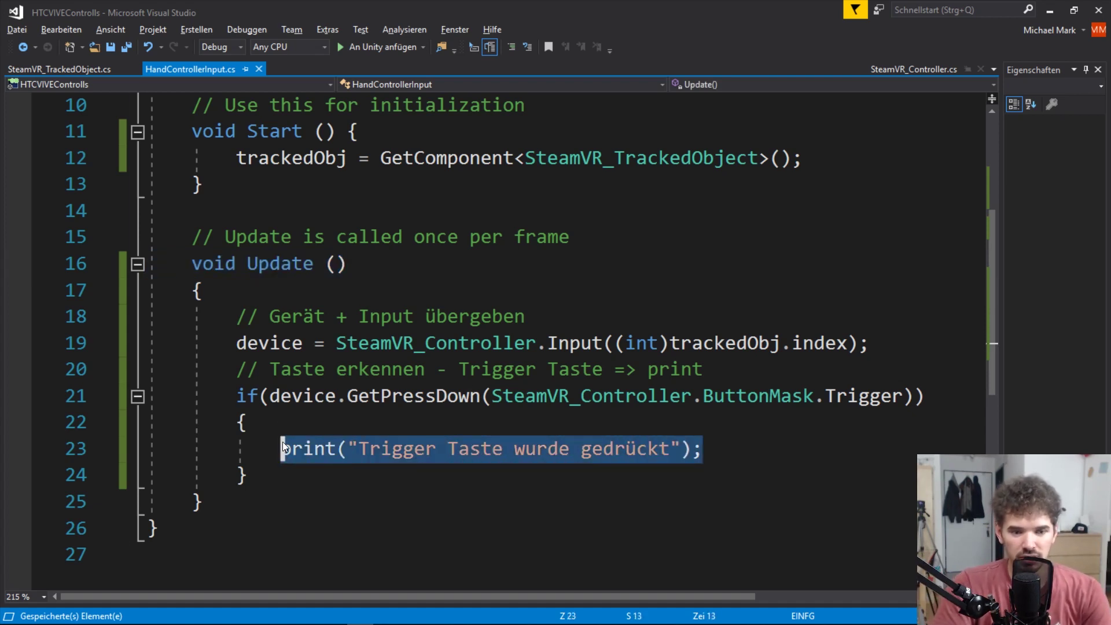
pyautogui.moveTo(237, 343); pyautogui.dragTo(886, 346)
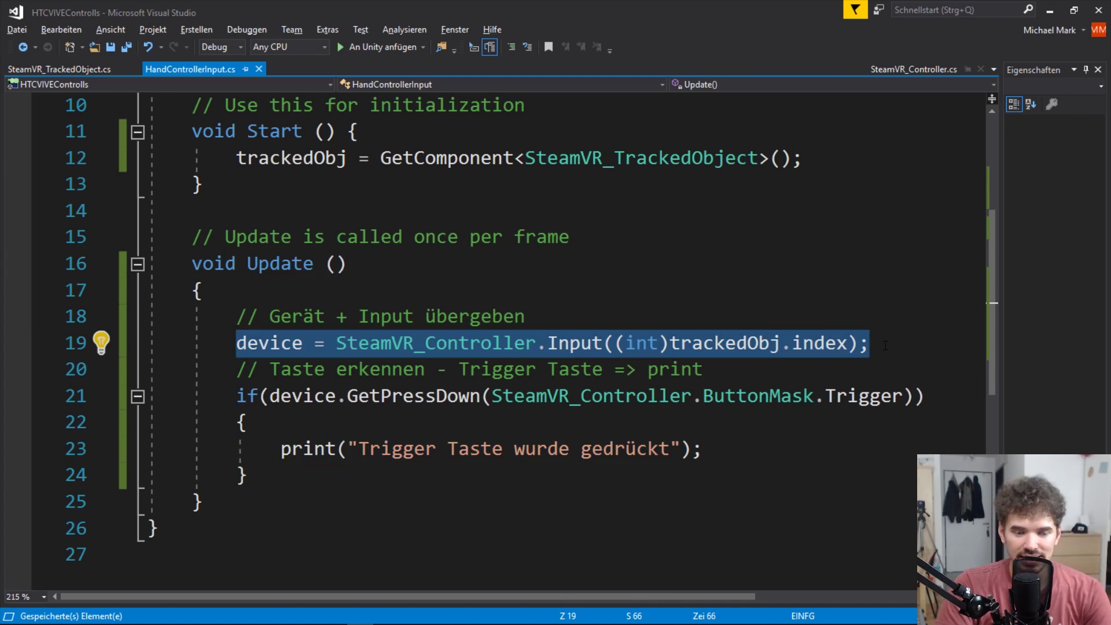
pyautogui.moveTo(269, 396); pyautogui.dragTo(891, 398)
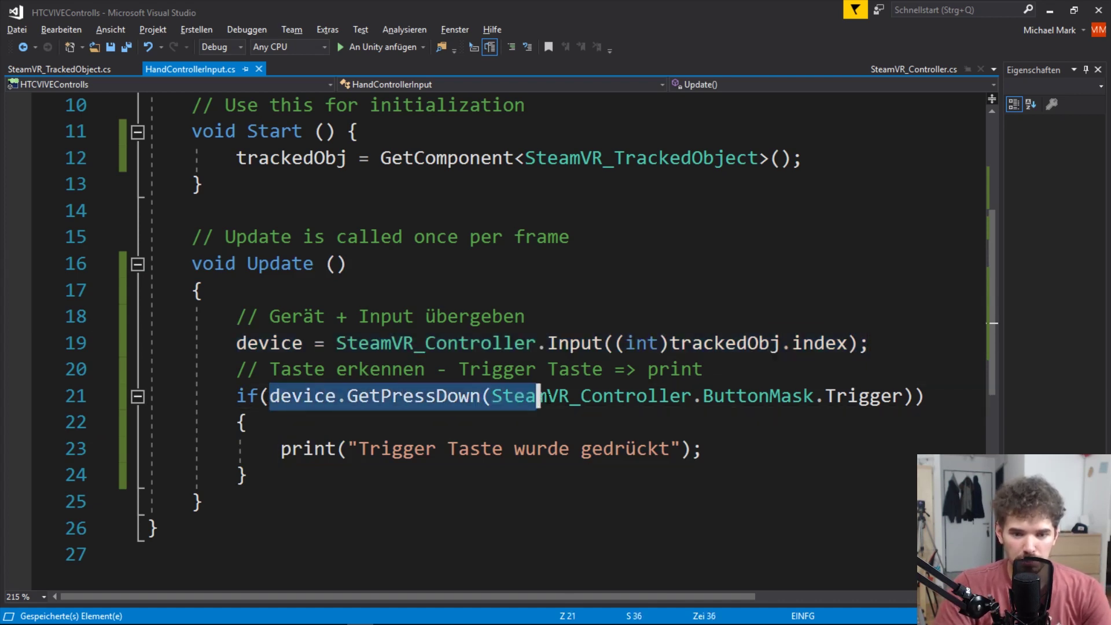
pyautogui.click(558, 449)
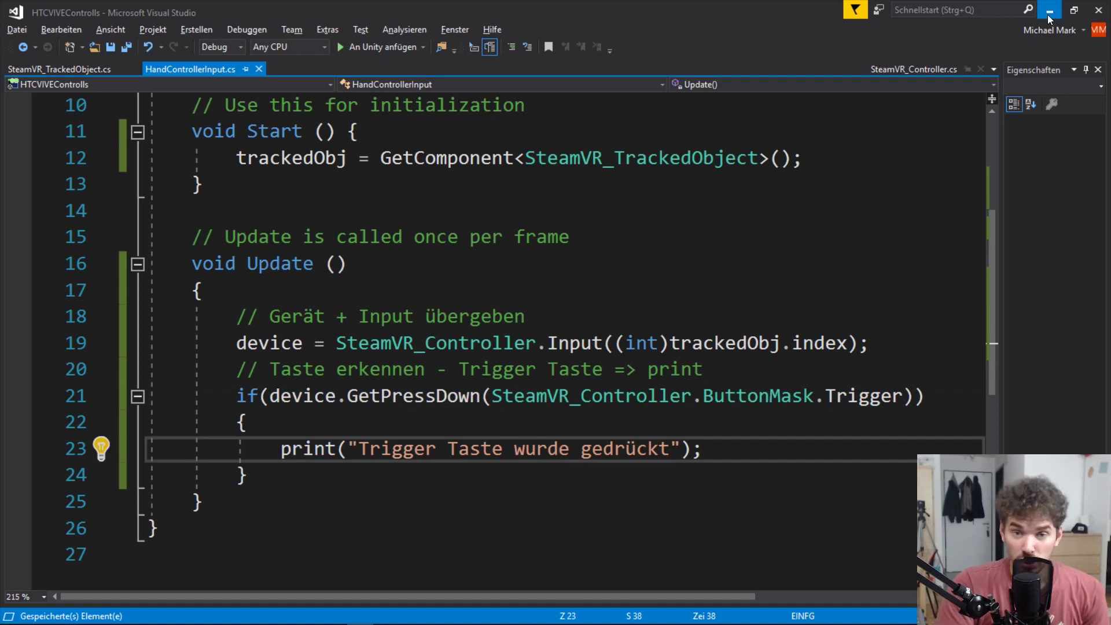
pyautogui.hotkey('alt', 'Tab')
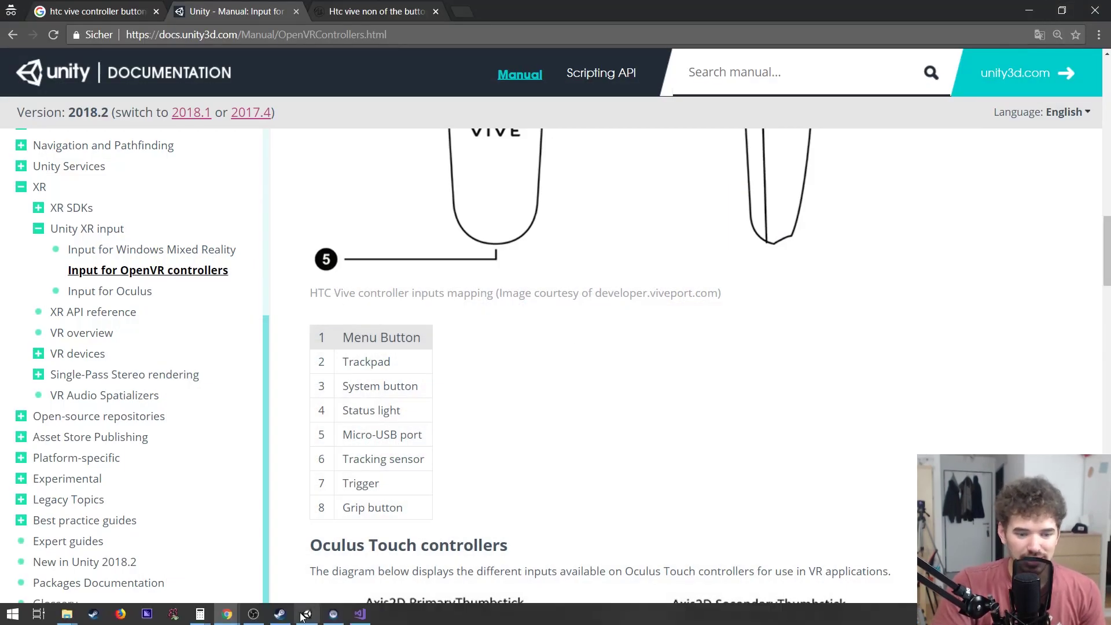
# Back in Unity, drag the Scene/Game splitter right and select Controller (right)
pyautogui.click(299, 617)
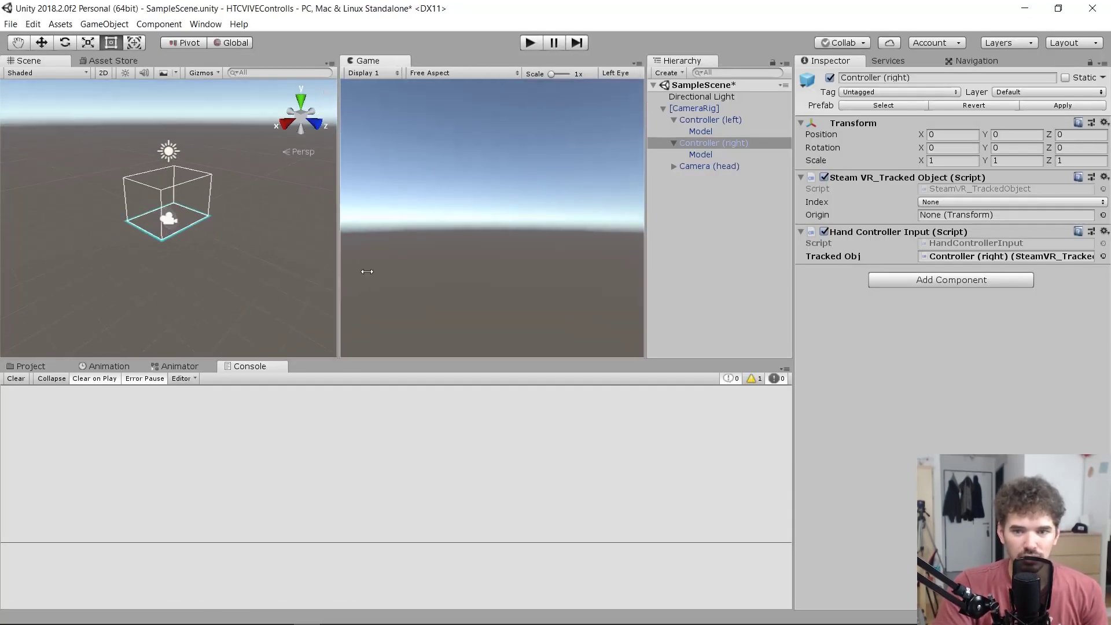
pyautogui.moveTo(239, 269); pyautogui.dragTo(382, 269)
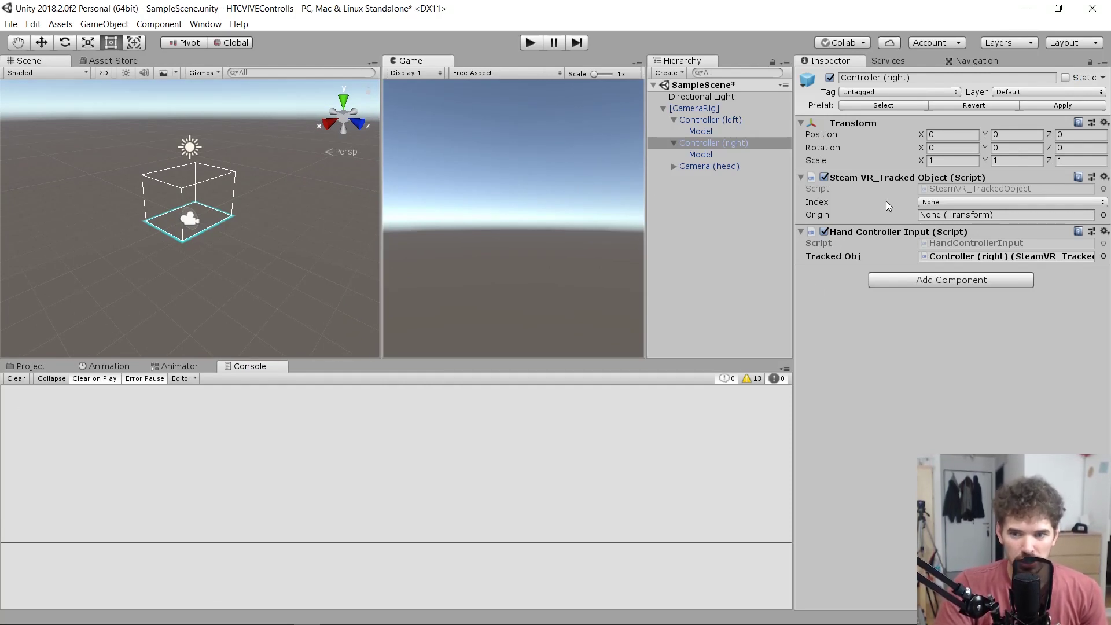
pyautogui.click(705, 146)
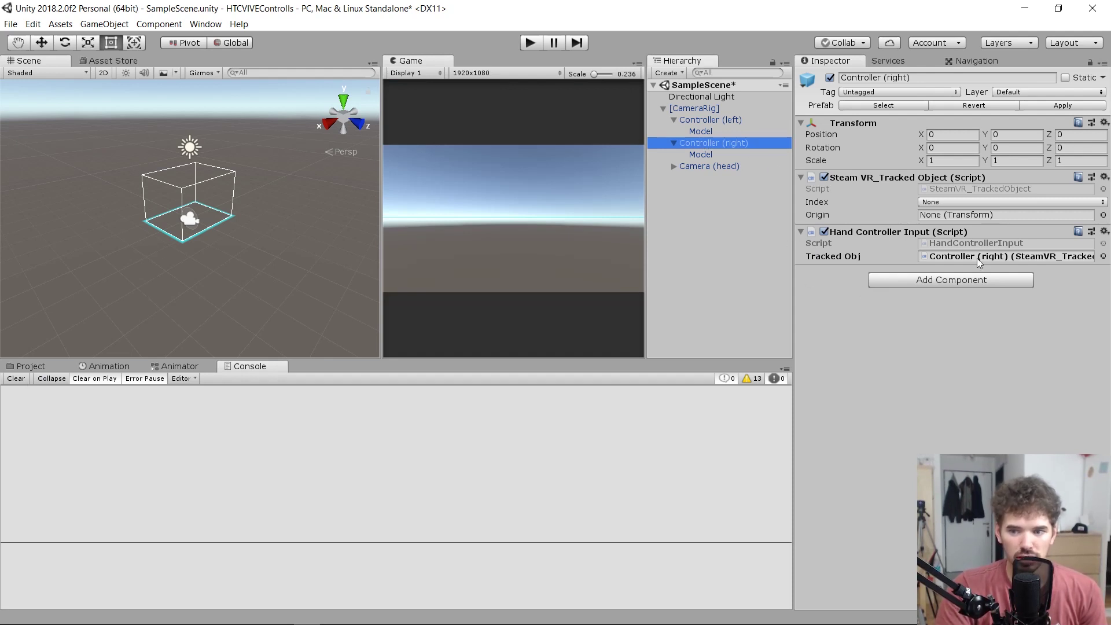
# Run Play mode with a cleared, enlarged Console and see 'Trigger Taste wurde gedrückt' logged twice
pyautogui.hotkey('ctrl', 'p')
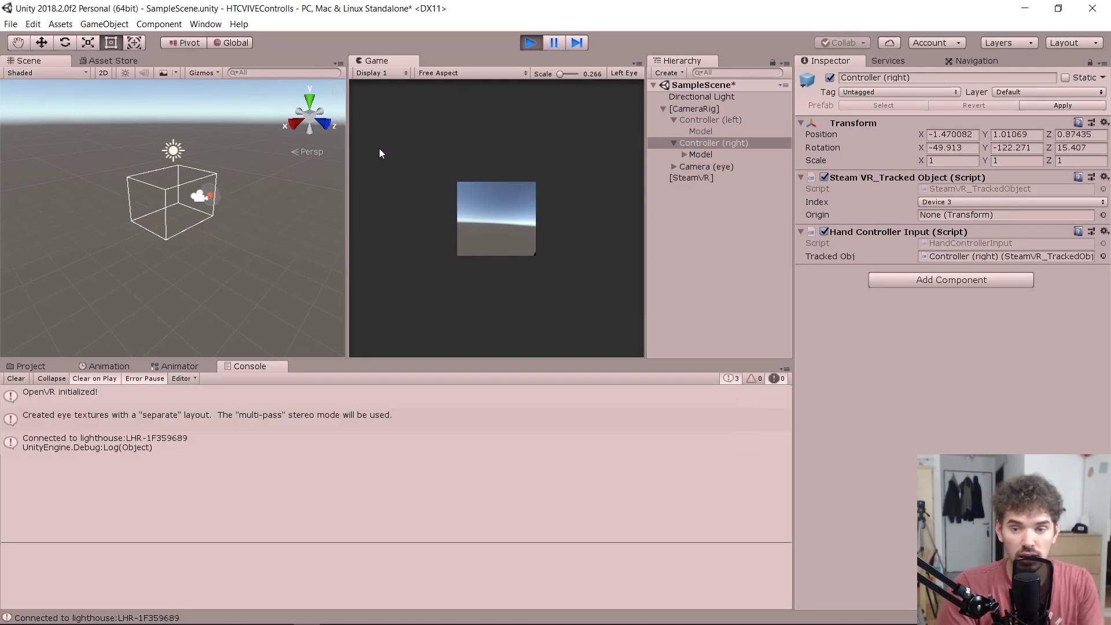
pyautogui.click(714, 143)
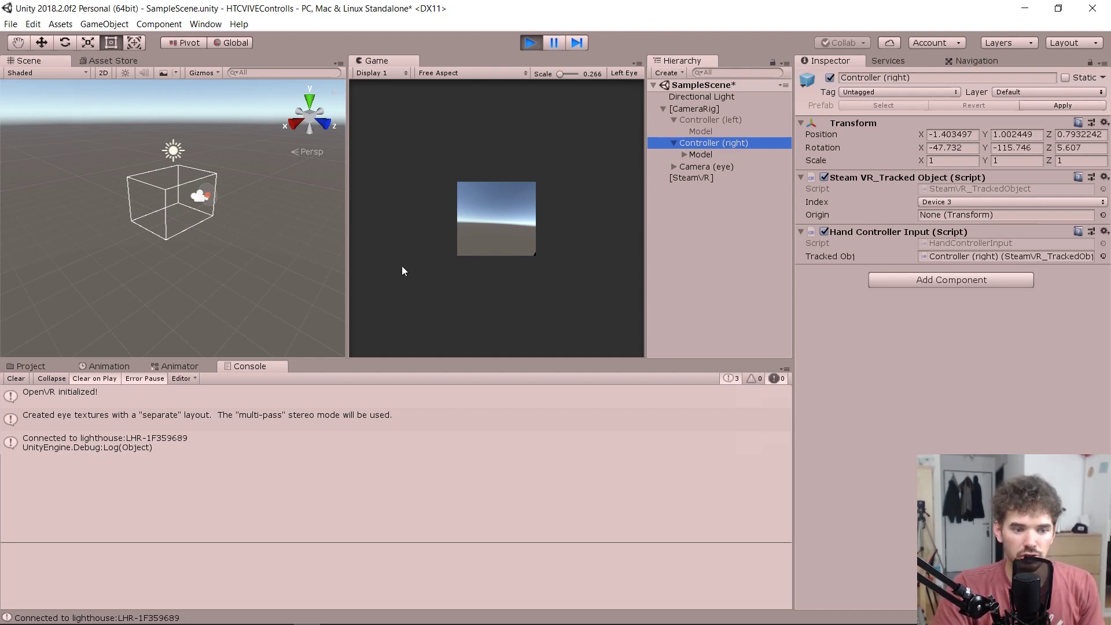
pyautogui.click(16, 379)
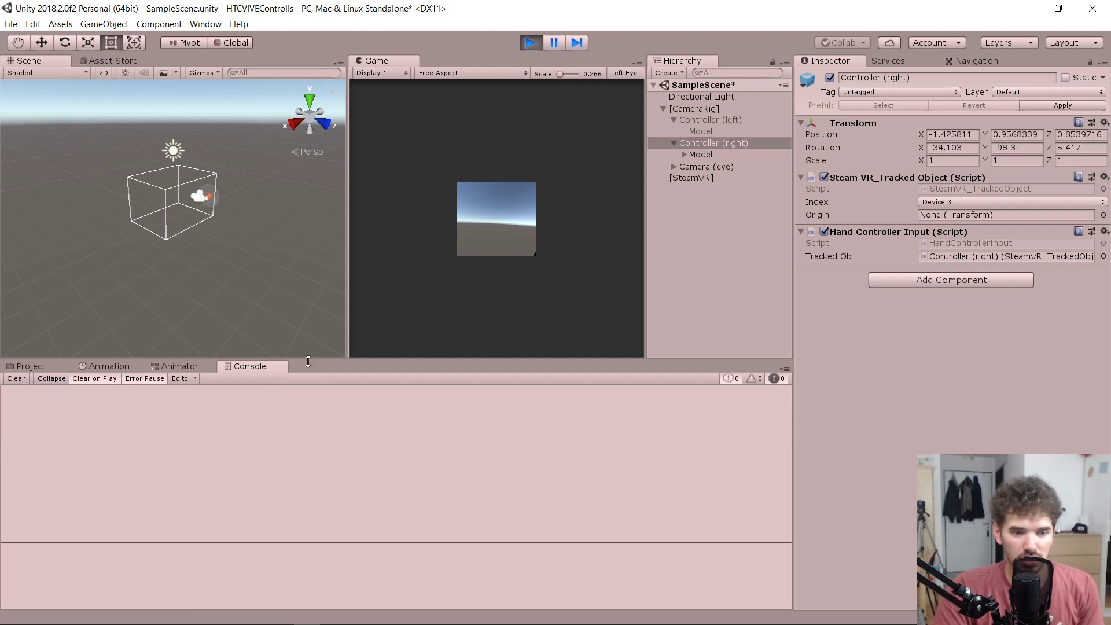
pyautogui.moveTo(308, 361); pyautogui.dragTo(309, 303)
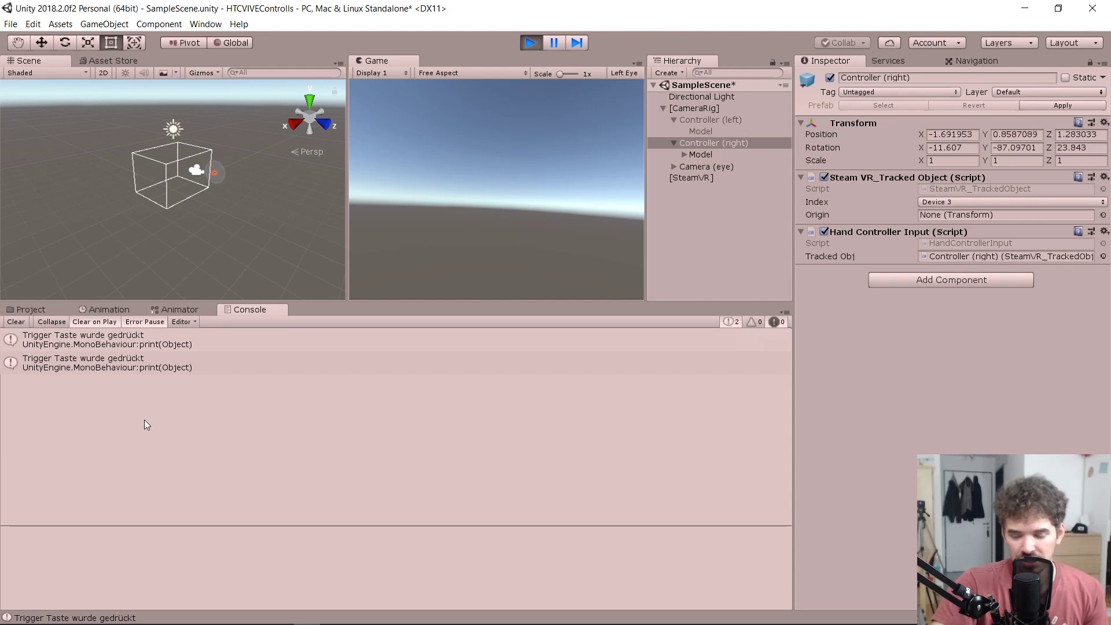
pyautogui.click(530, 43)
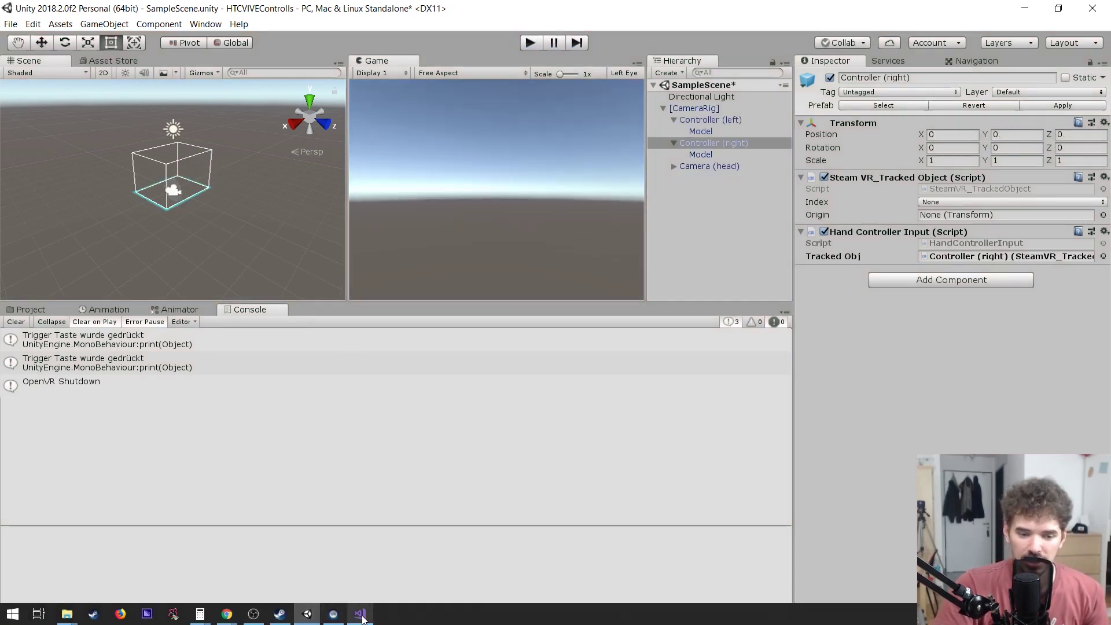
# Add an if(device.GetPressUp(...ButtonMask.Trigger)) condition after the press-check block
pyautogui.moveTo(362, 617)
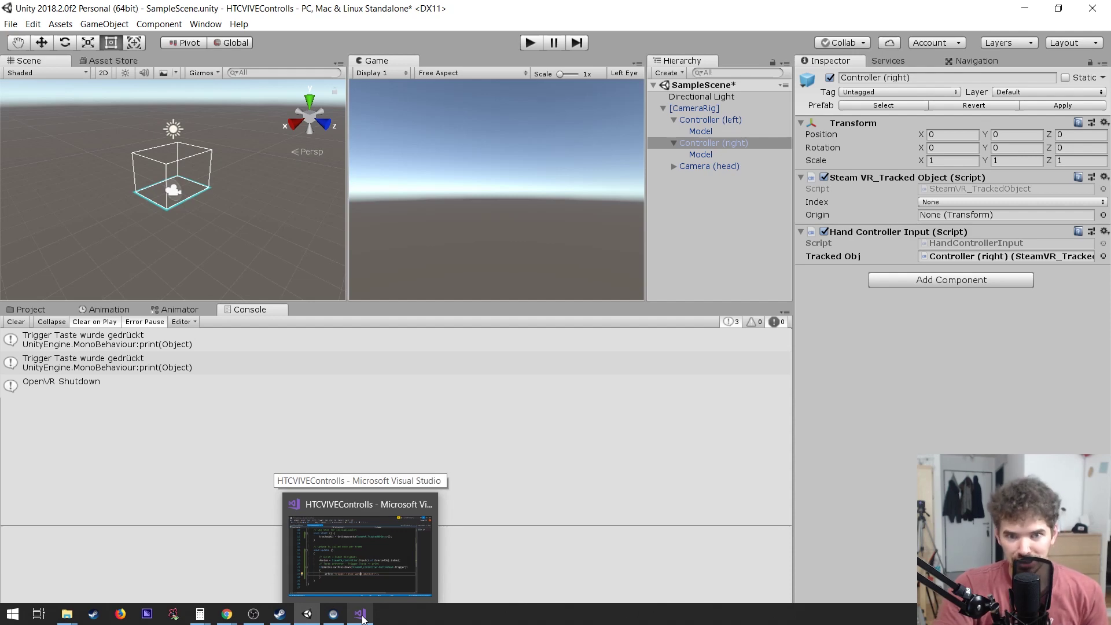
pyautogui.click(363, 619)
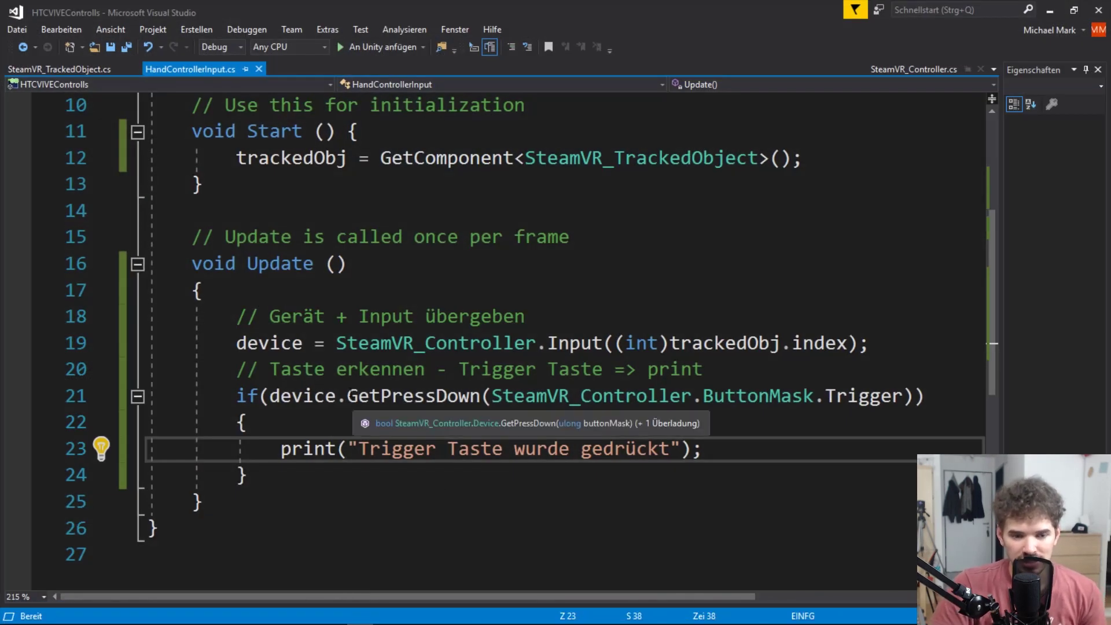
pyautogui.moveTo(347, 396); pyautogui.dragTo(480, 396)
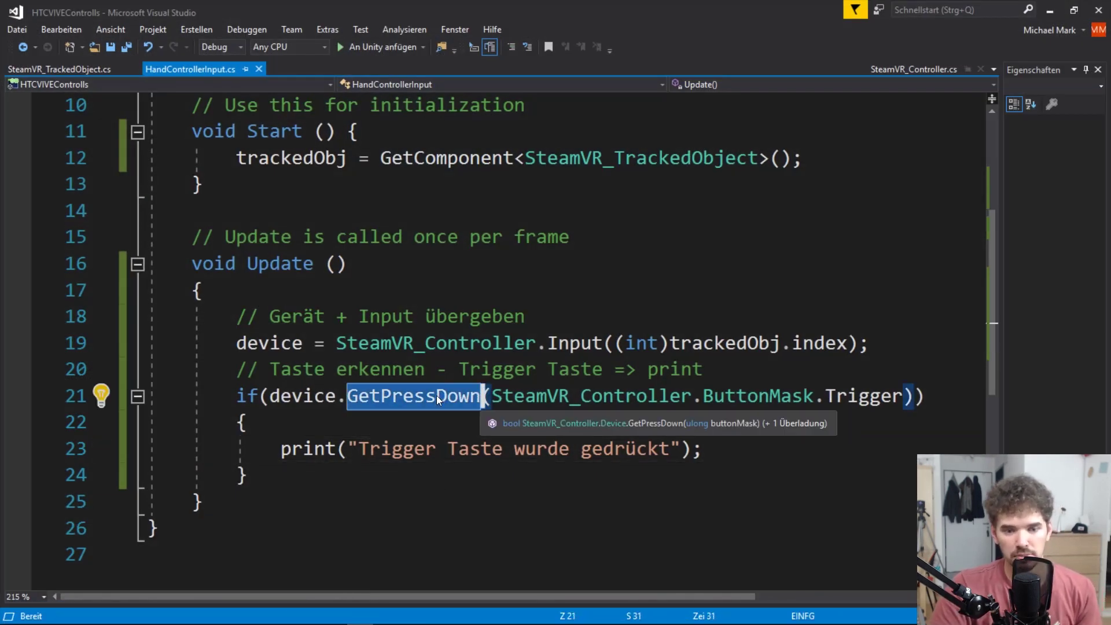
pyautogui.click(377, 480)
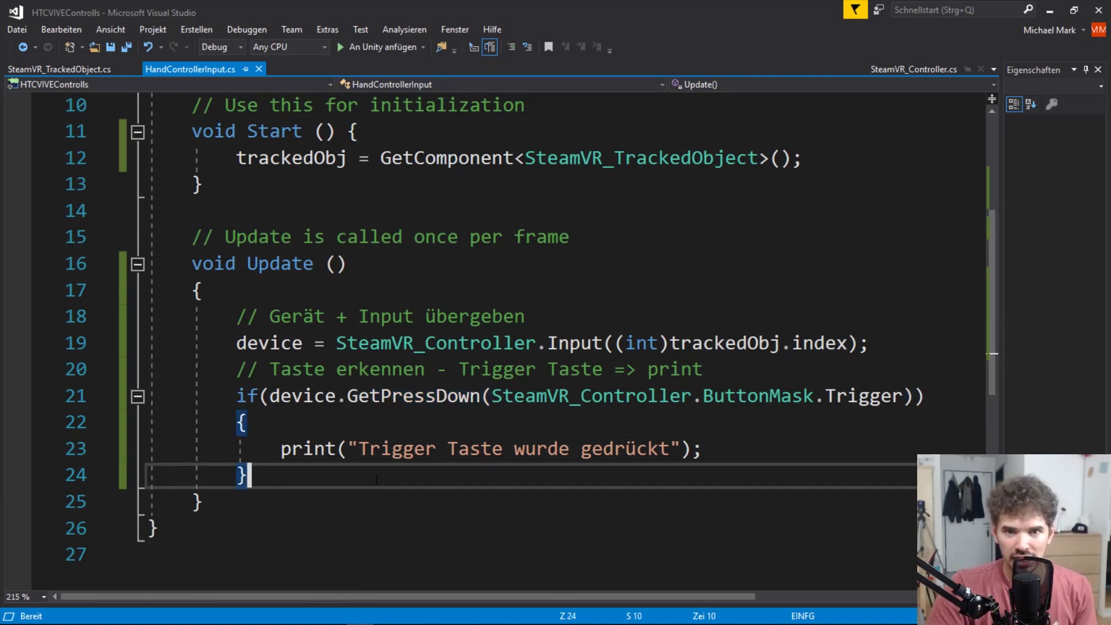
pyautogui.write('if')
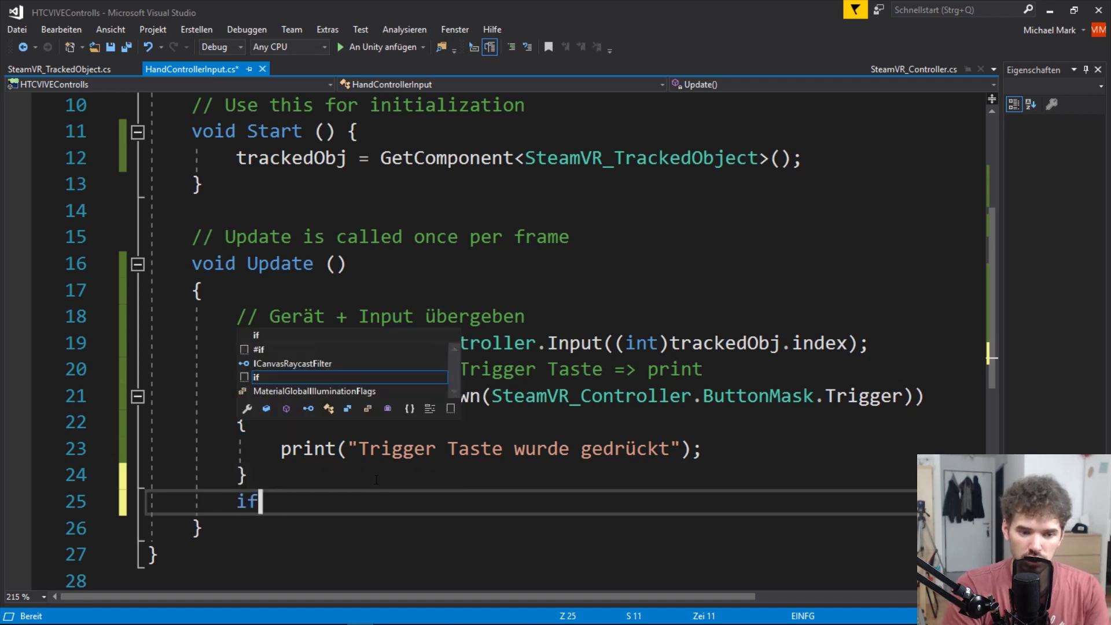
pyautogui.write('(device.ge')
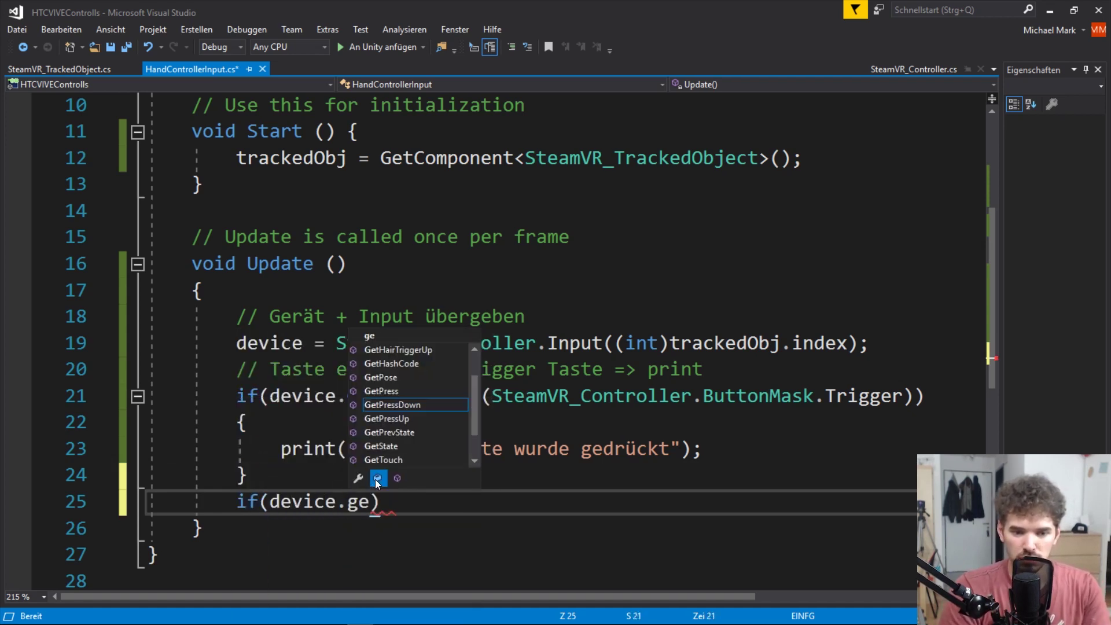
pyautogui.write('tpress')
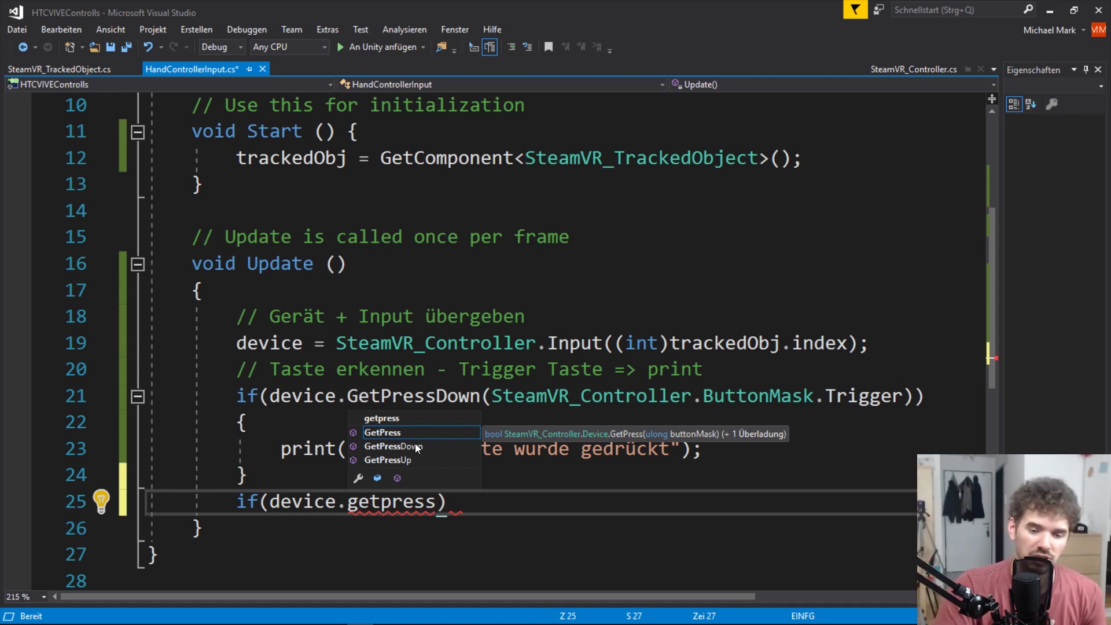
pyautogui.doubleClick(413, 458)
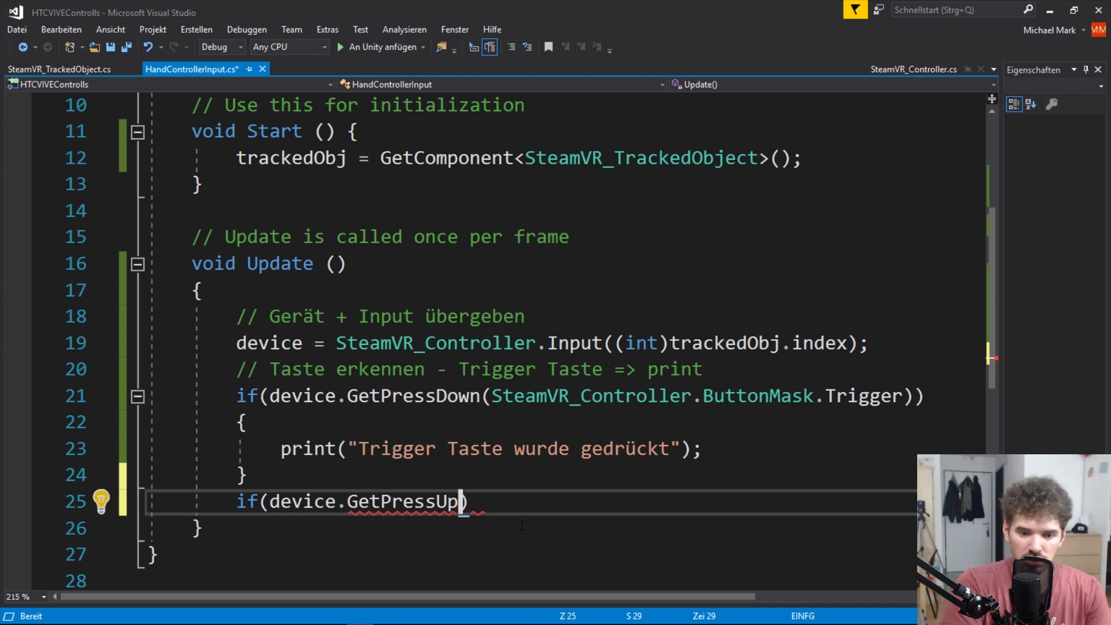
pyautogui.write('(Stream')
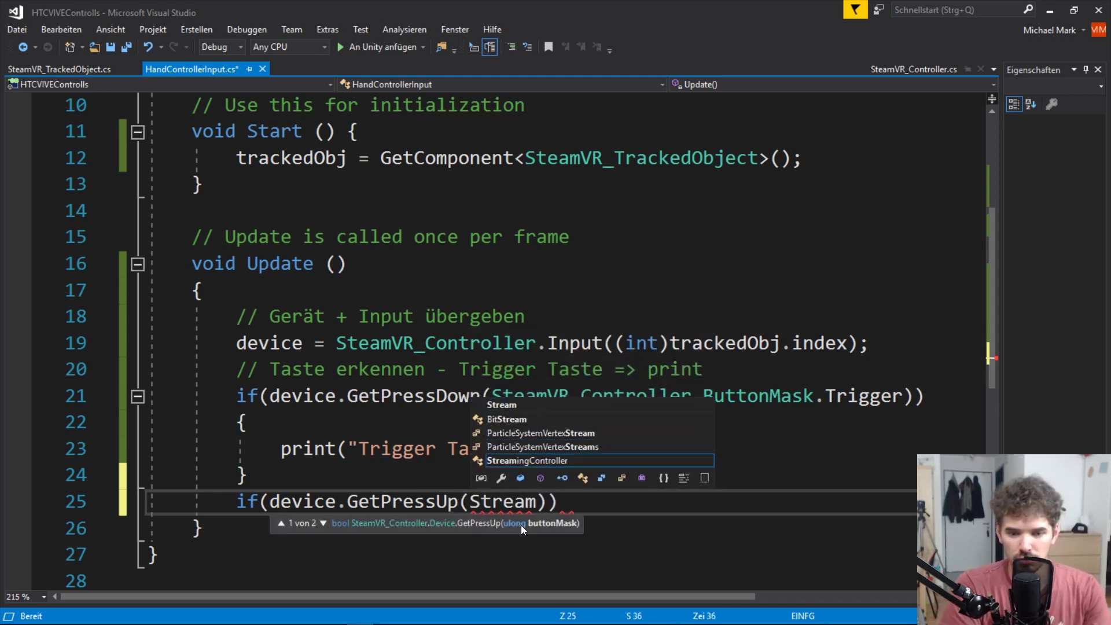
pyautogui.write('VR_Controller.Button')
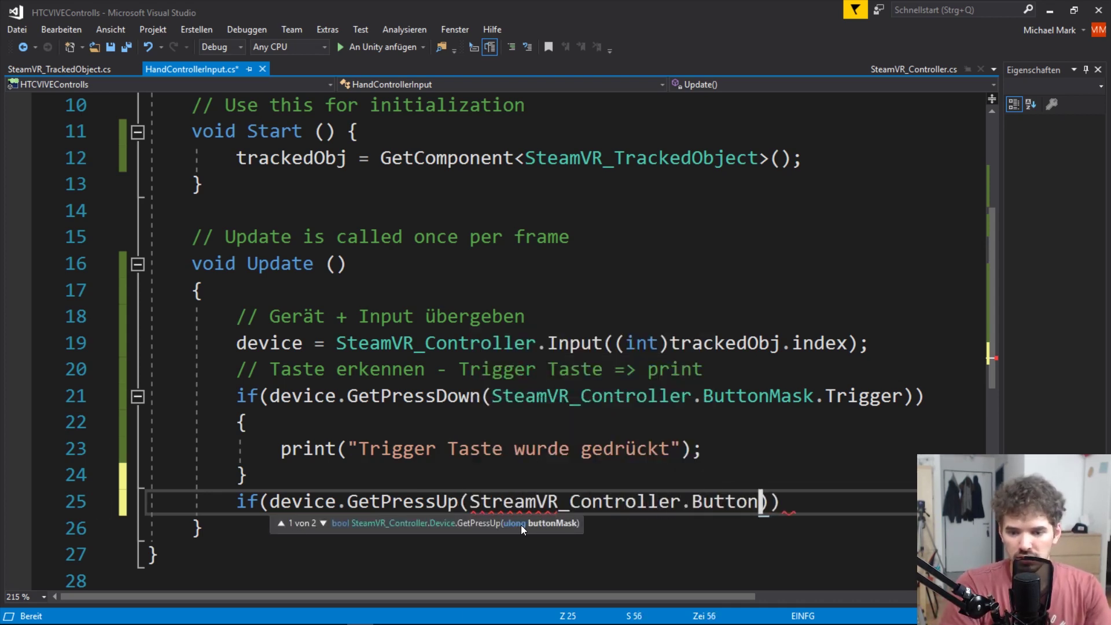
pyautogui.write('Mask.Trigger')
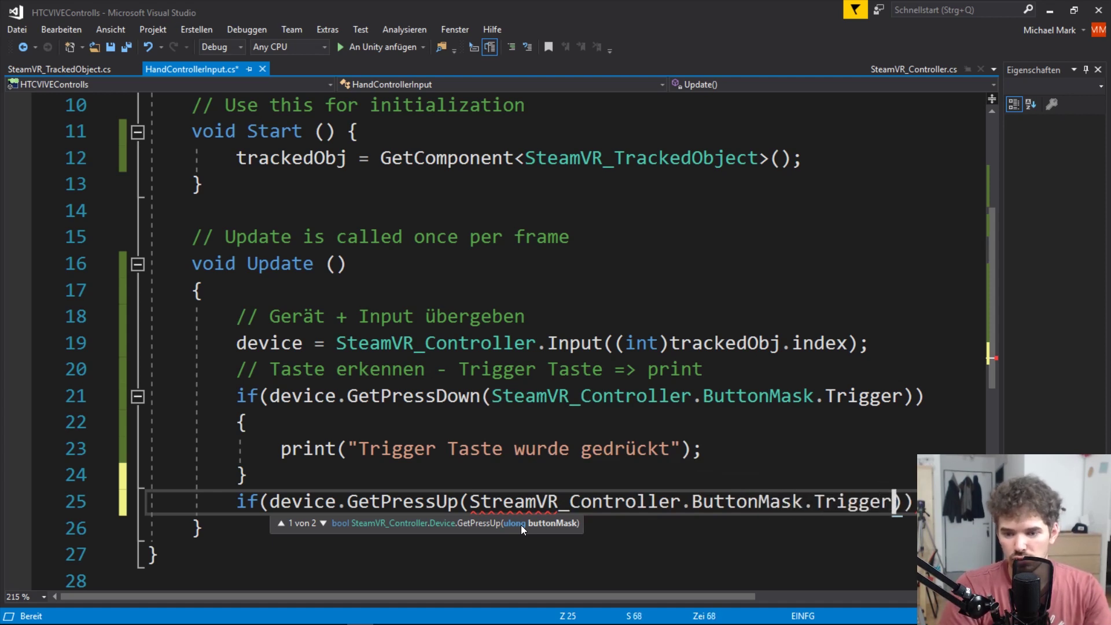
pyautogui.write('))')
# Give the release check a block printing "Trigger losgelassen" and save the script
pyautogui.press('Return')
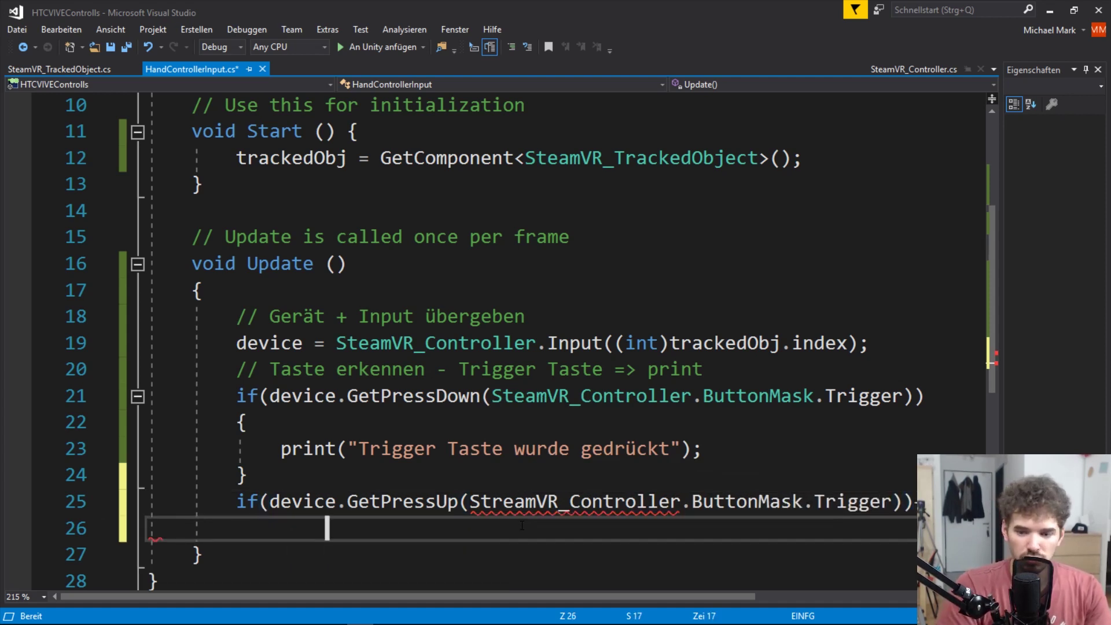
pyautogui.press('BackSpace')
pyautogui.press('BackSpace')
pyautogui.write('{')
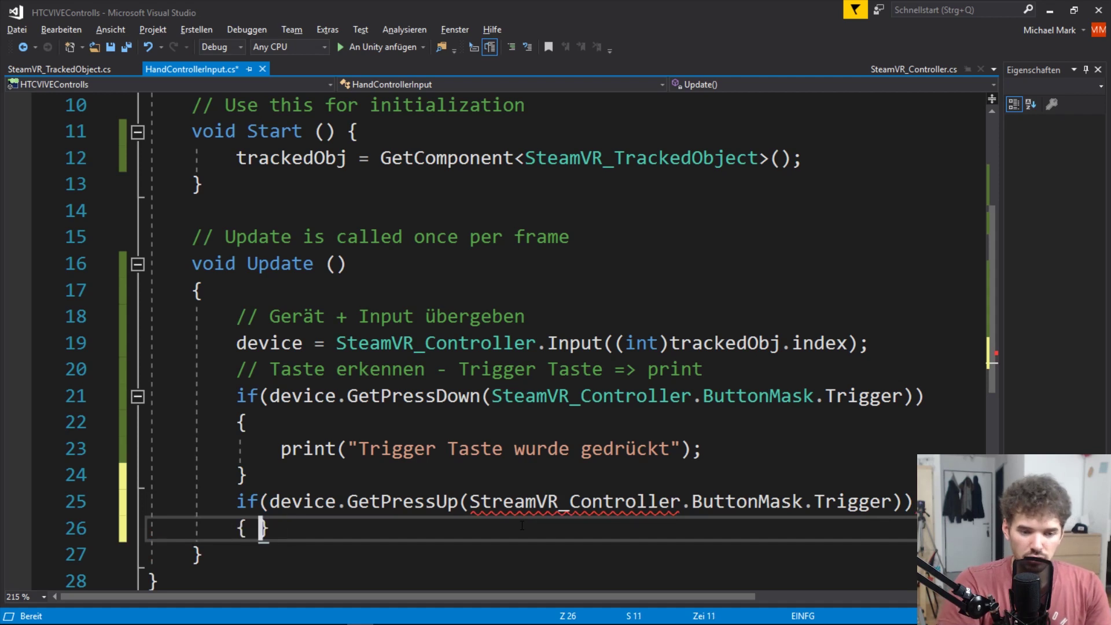
pyautogui.press('Return')
pyautogui.write('print("Trigger')
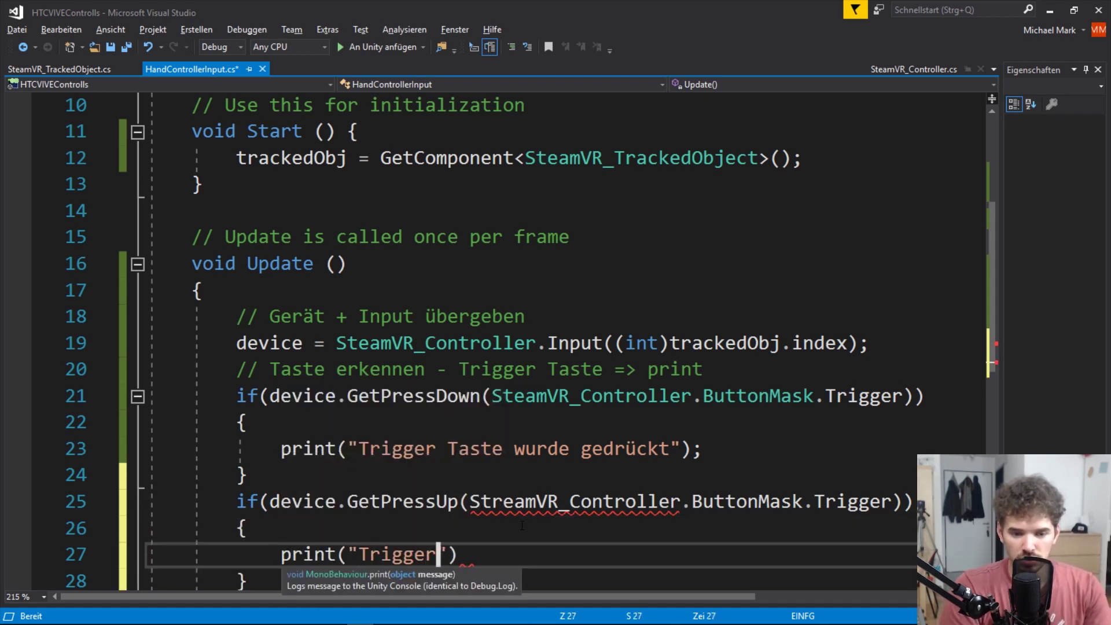
pyautogui.write(' losgelasse')
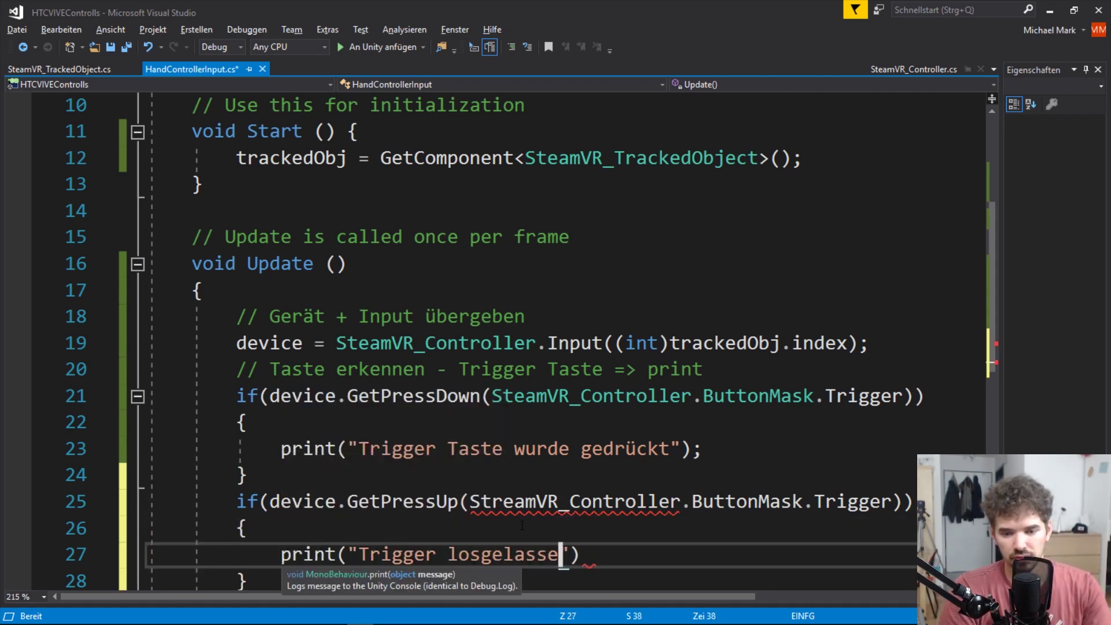
pyautogui.write('n");')
pyautogui.hotkey('ctrl', 's')
# Correct the StreamVR_Controller typo to SteamVR_Controller and save again
pyautogui.moveTo(538, 501)
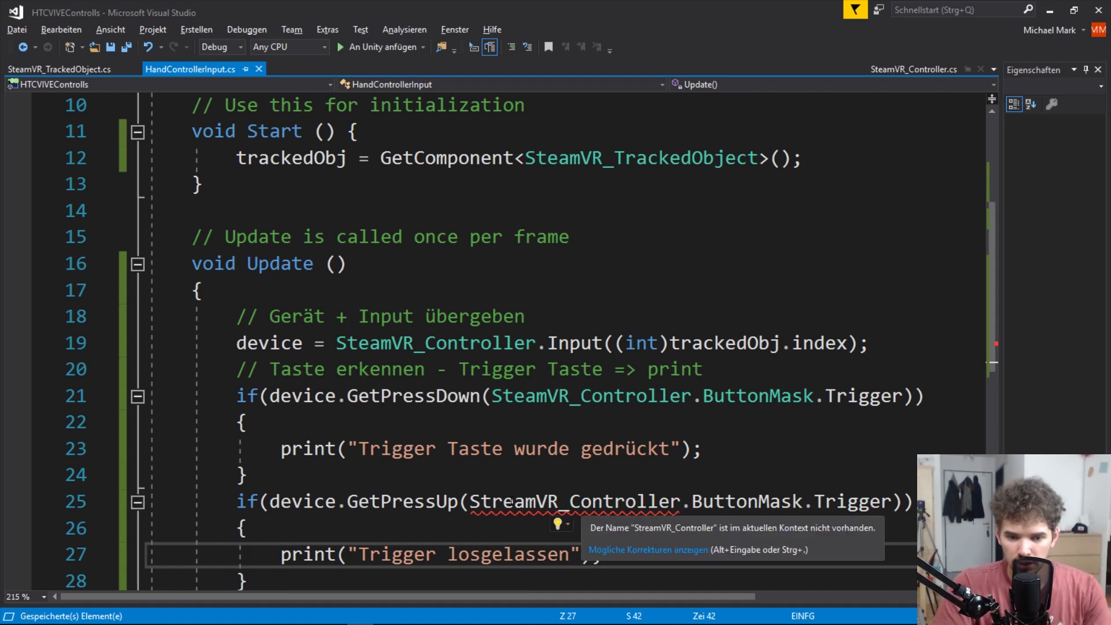
pyautogui.click(505, 501)
pyautogui.press('BackSpace')
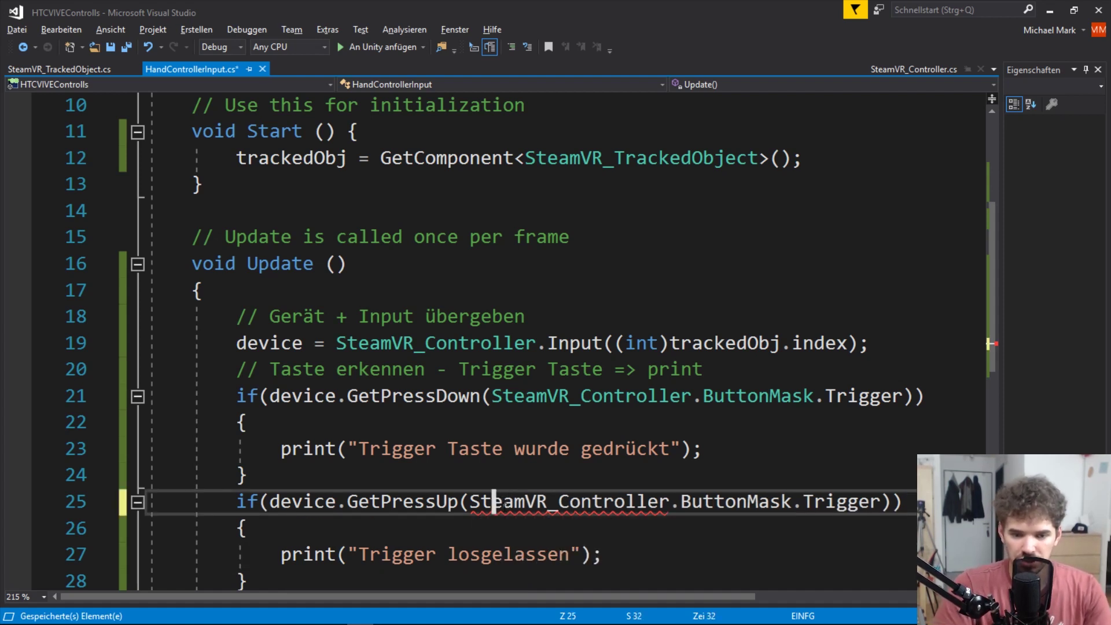
pyautogui.click(669, 547)
pyautogui.hotkey('ctrl', 's')
pyautogui.scroll(-1, 622, 491)
# Play the scene, inspect the 'Trigger losgelassen' entry's stack trace, then stop Play mode
pyautogui.hotkey('alt', 'Tab')
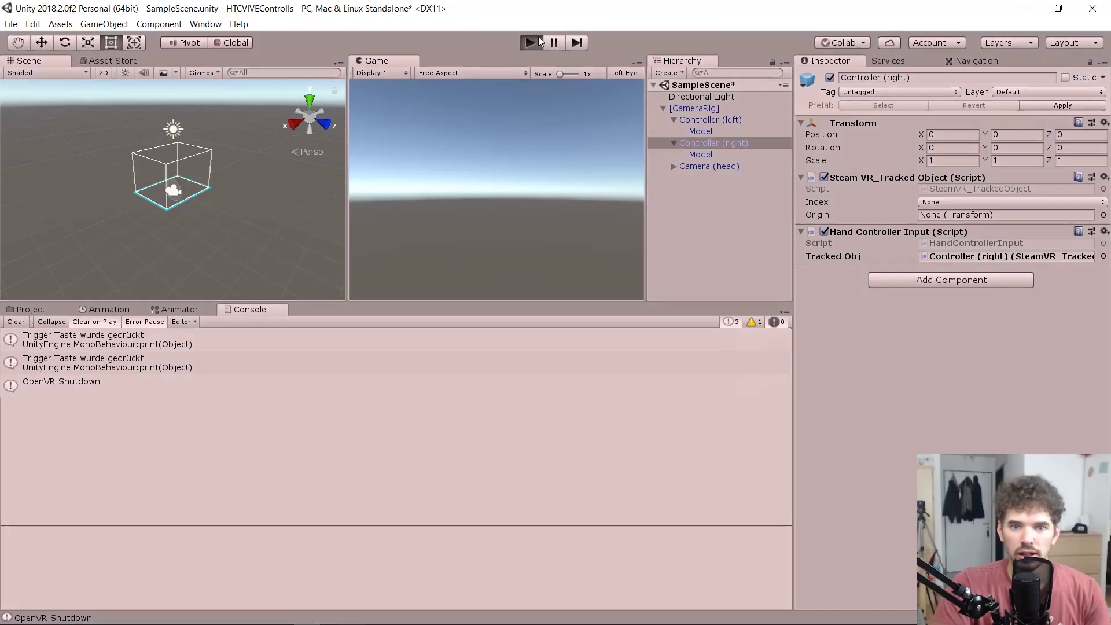
pyautogui.click(539, 42)
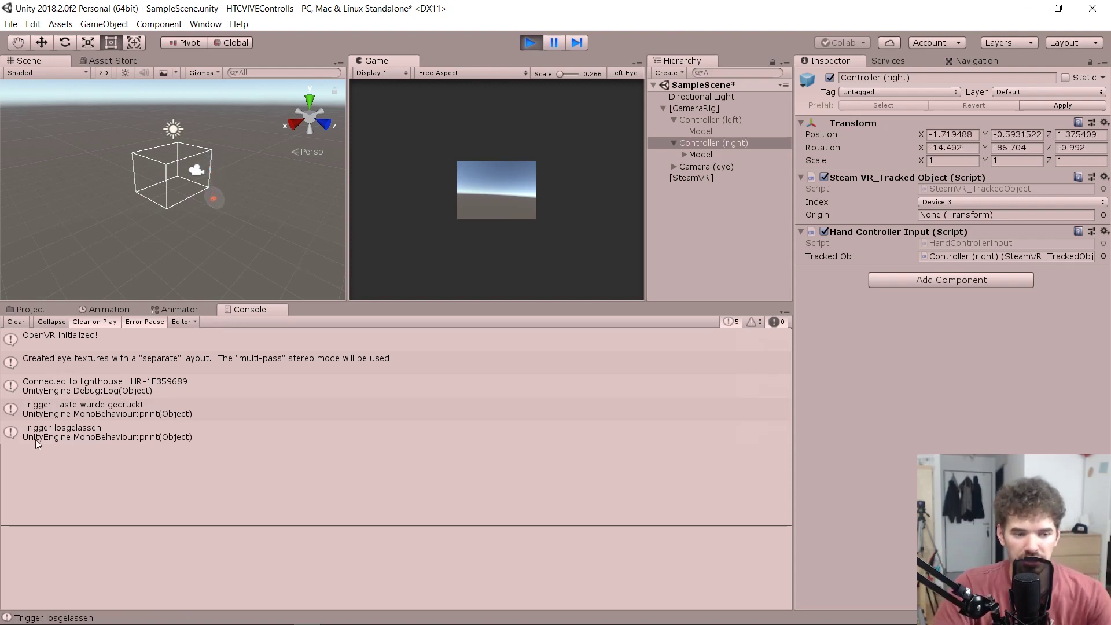
pyautogui.click(280, 433)
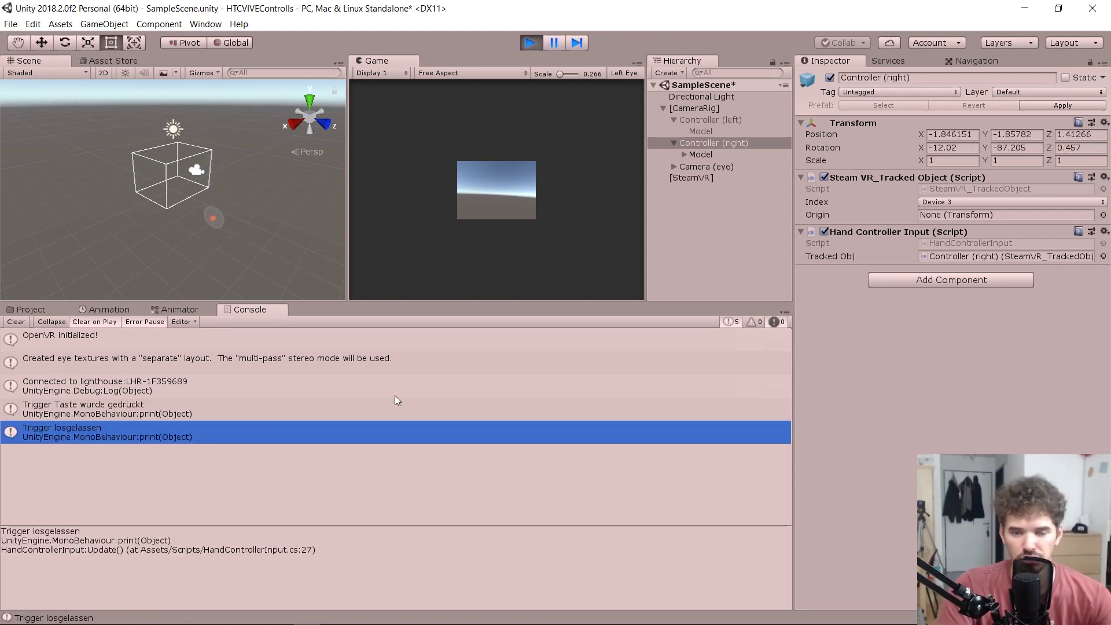
pyautogui.click(533, 46)
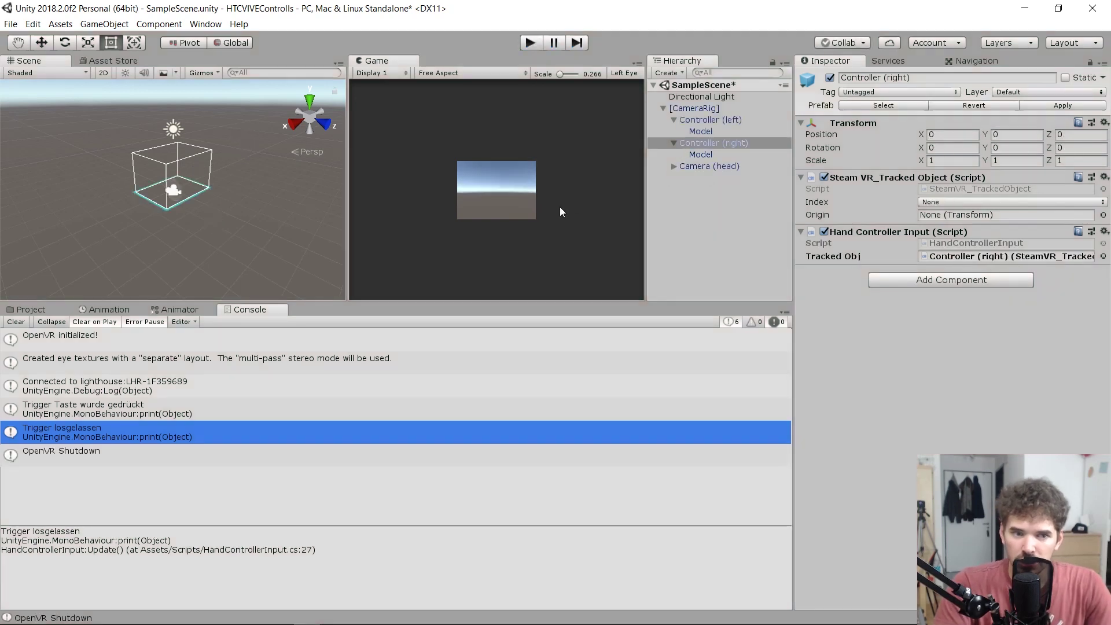
pyautogui.moveTo(312, 622)
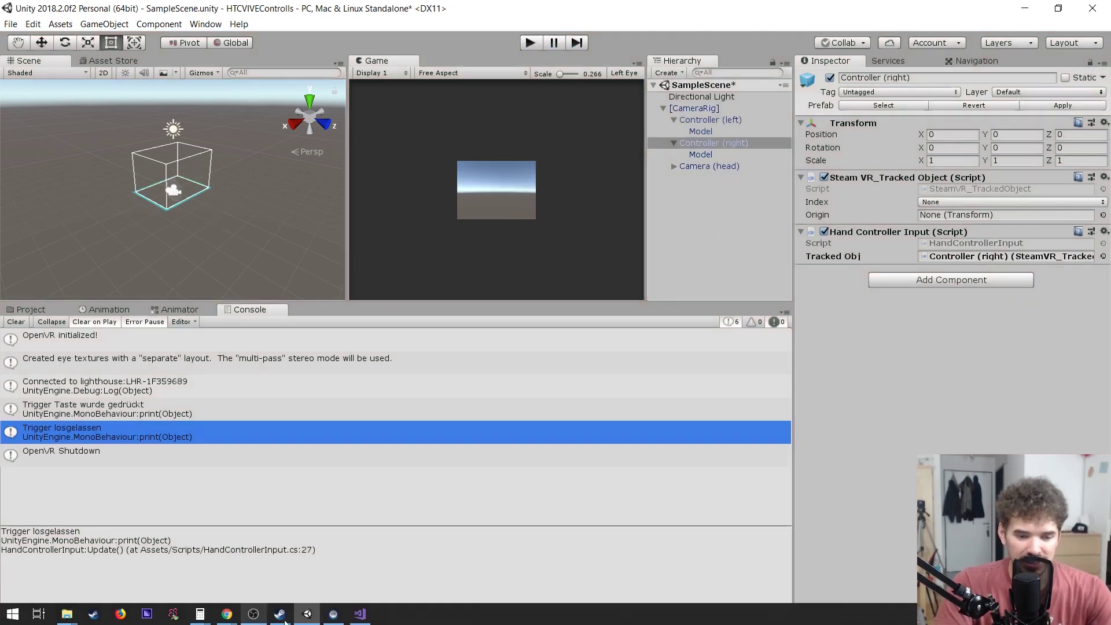
# Add Hand Controller Input to Controller (left) with Controller (left) as its Tracked Obj
pyautogui.click(724, 120)
pyautogui.click(946, 238)
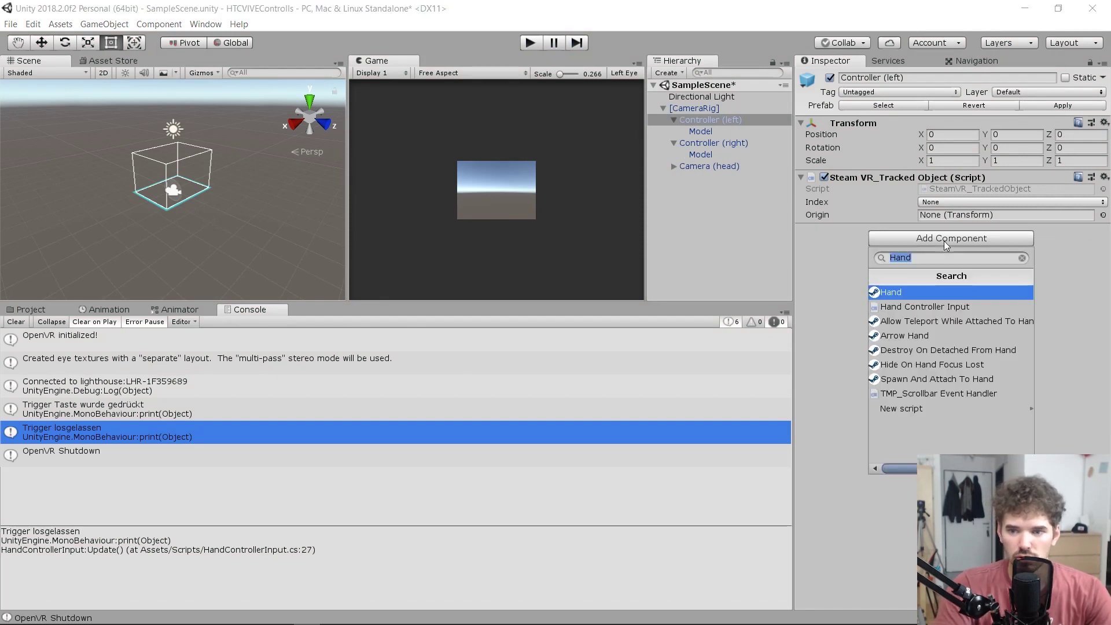
pyautogui.click(932, 308)
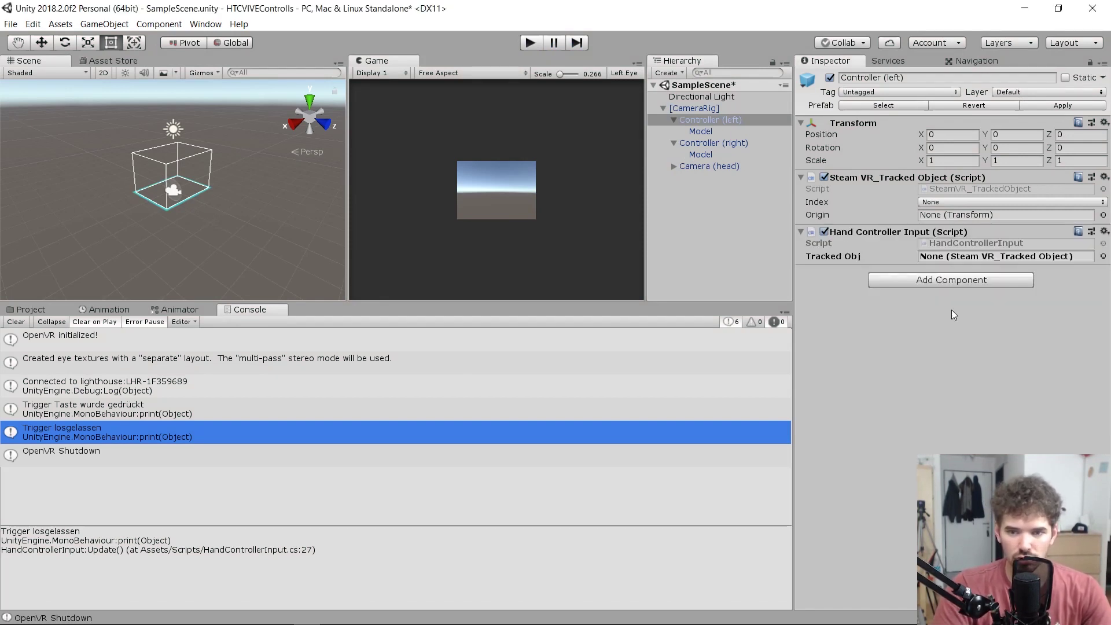
pyautogui.click(16, 323)
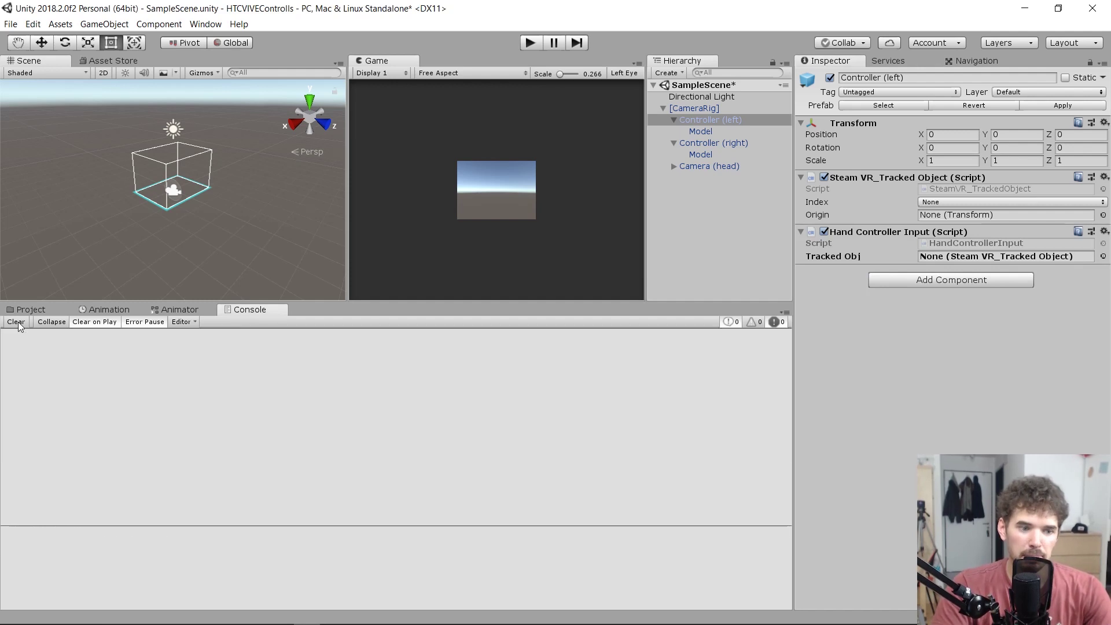
pyautogui.moveTo(711, 120); pyautogui.dragTo(949, 256)
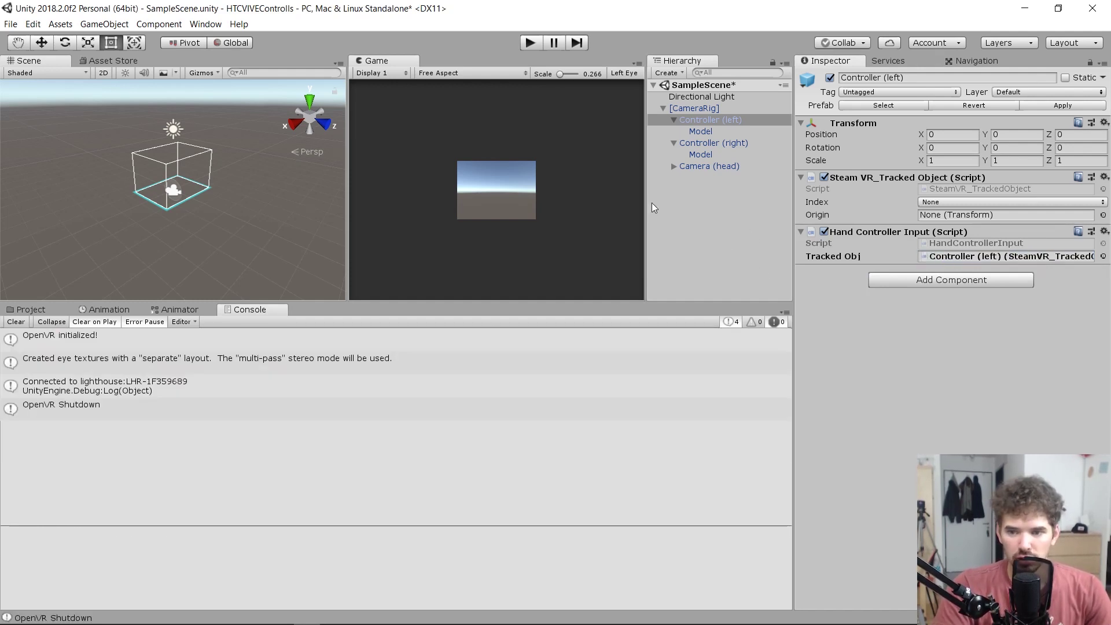
# Play the scene, clear the console, test the left trigger messages, then stop
pyautogui.click(532, 44)
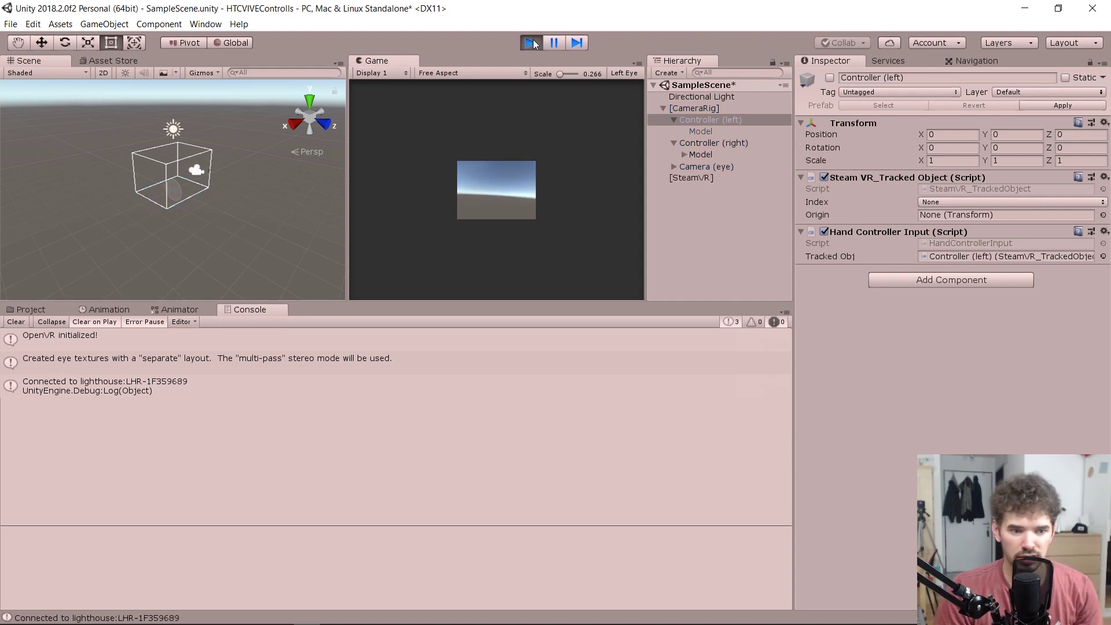
pyautogui.click(15, 322)
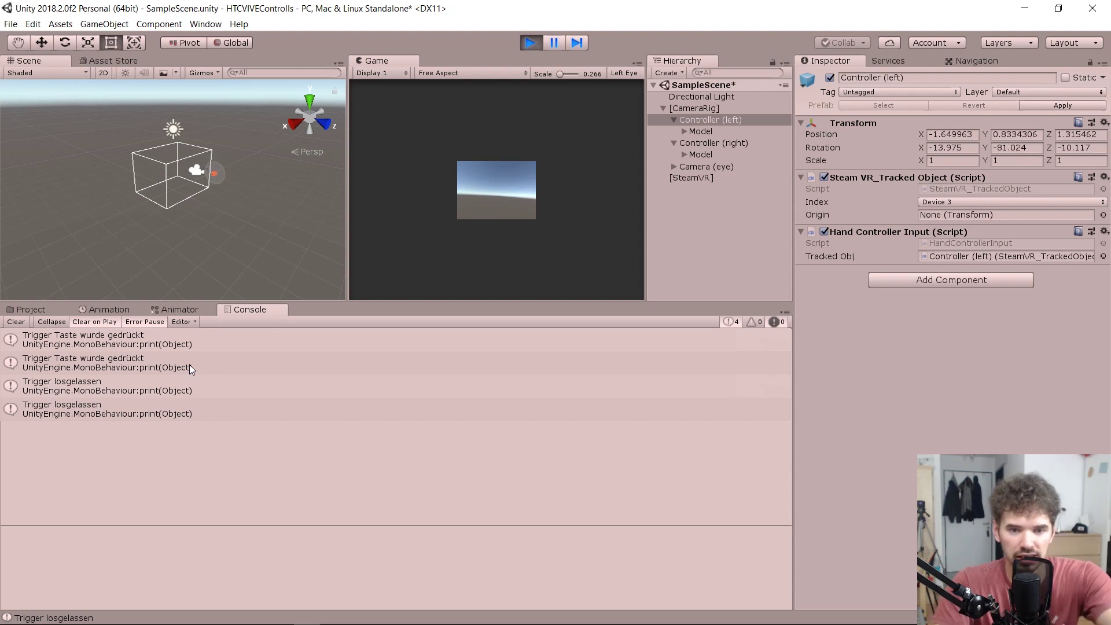
pyautogui.hotkey('ctrl', 'p')
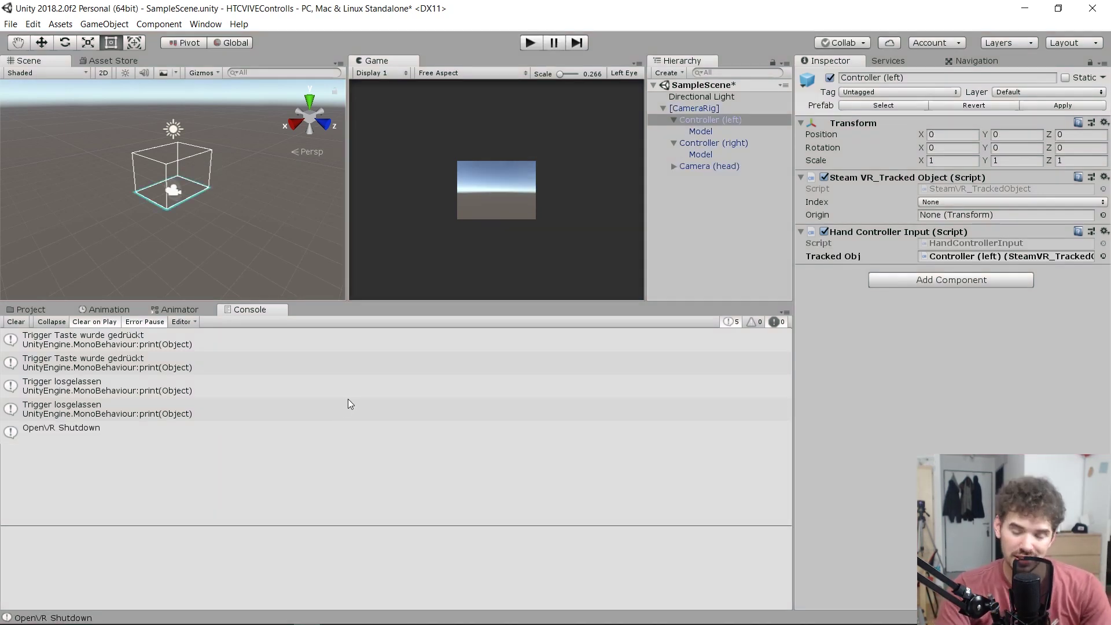
# Go from the Unity Manual window to the forum tab's Vive button diagram numbered 1–9
pyautogui.click(227, 614)
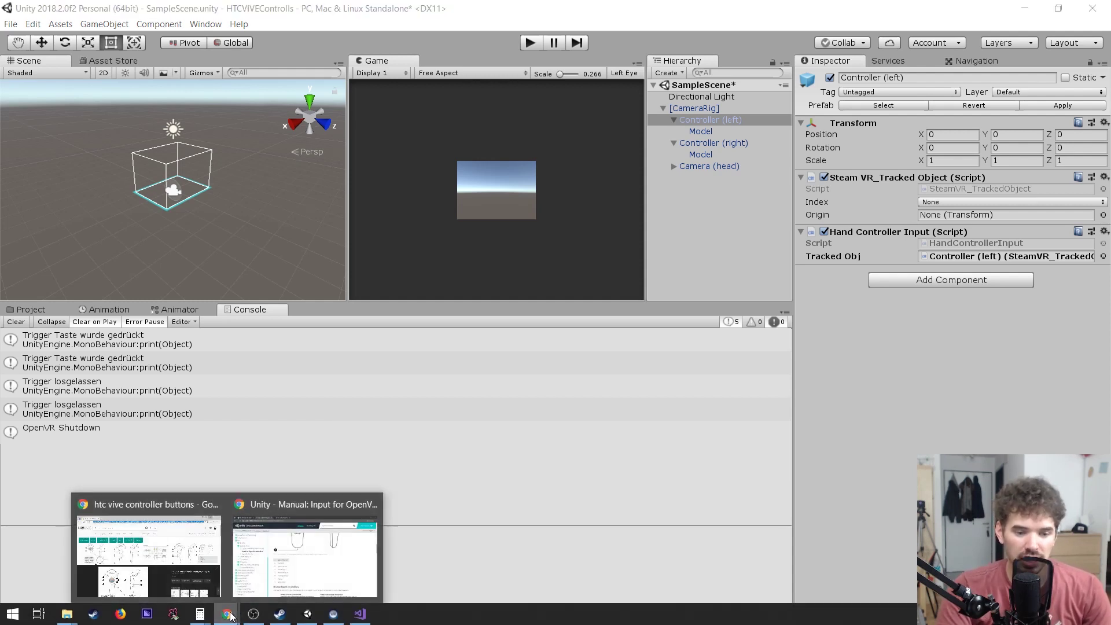
pyautogui.click(338, 583)
pyautogui.scroll(3, 405, 440)
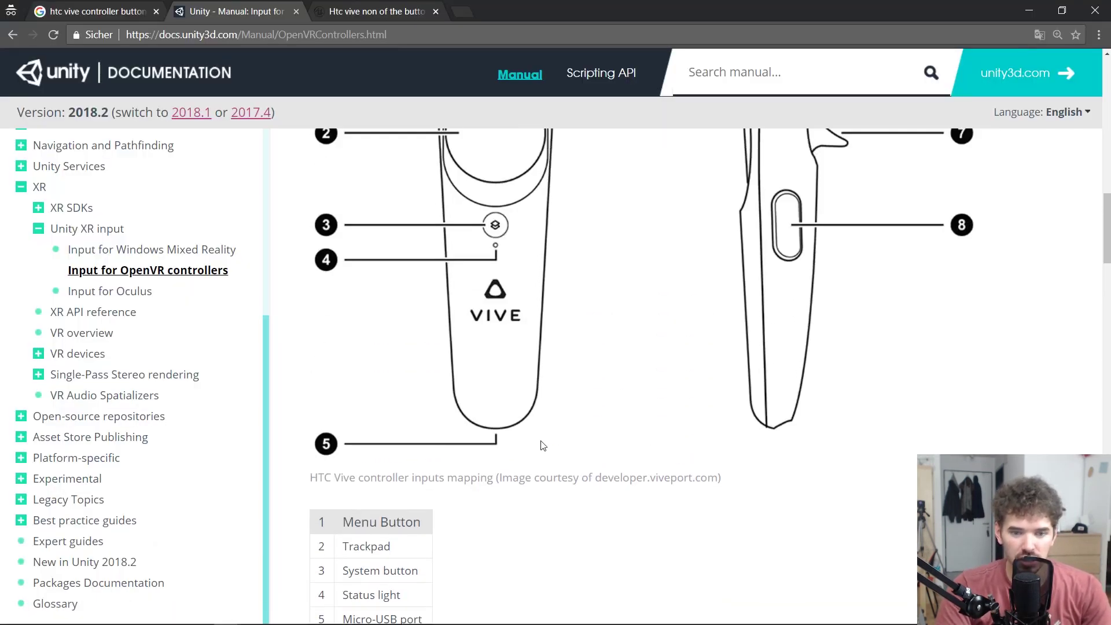
pyautogui.scroll(2, 438, 417)
pyautogui.scroll(3, 438, 418)
pyautogui.click(376, 12)
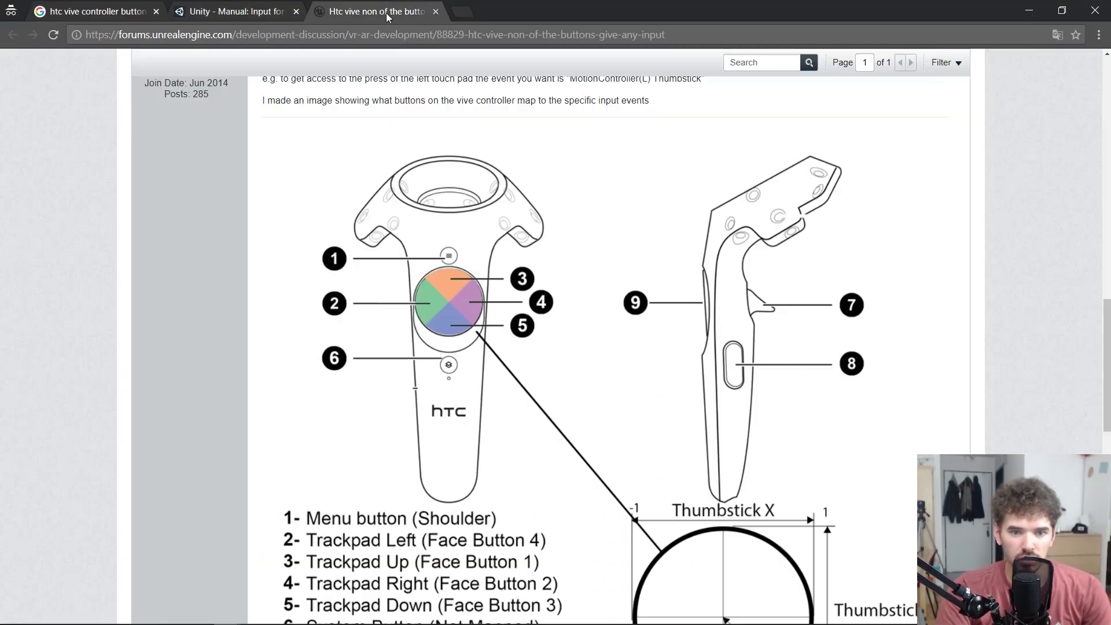
pyautogui.scroll(-4, 502, 397)
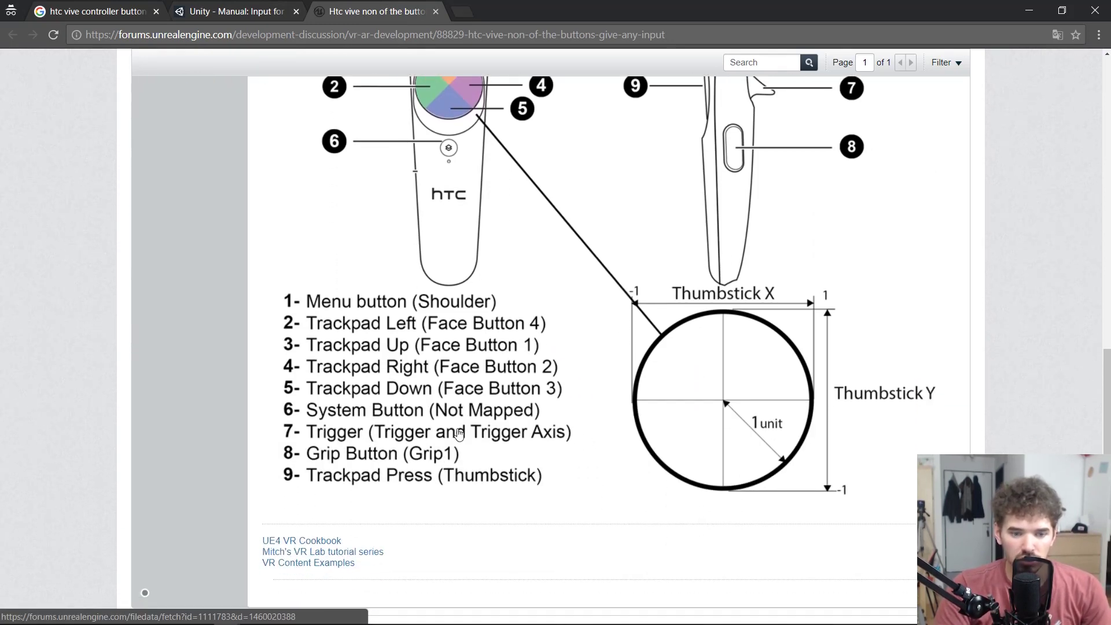
pyautogui.scroll(3, 396, 220)
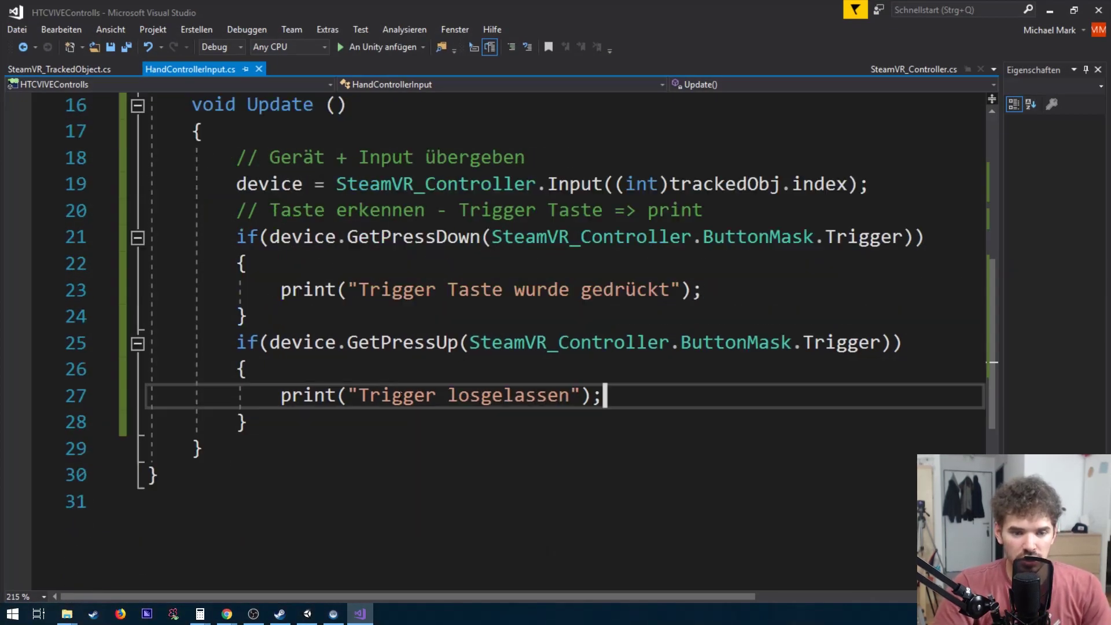
# Begin a new if(device.GetPressDown(SteamVR_Controller.ButtonMask) check before the release check
pyautogui.click(273, 421)
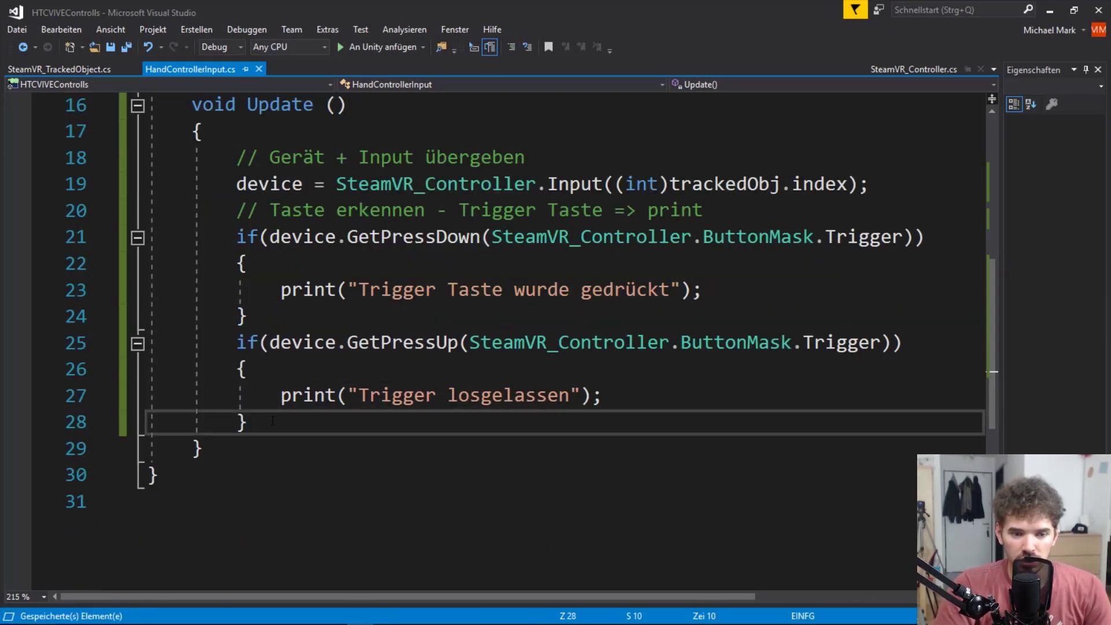
pyautogui.press('Return')
pyautogui.press('Return')
pyautogui.write('if(')
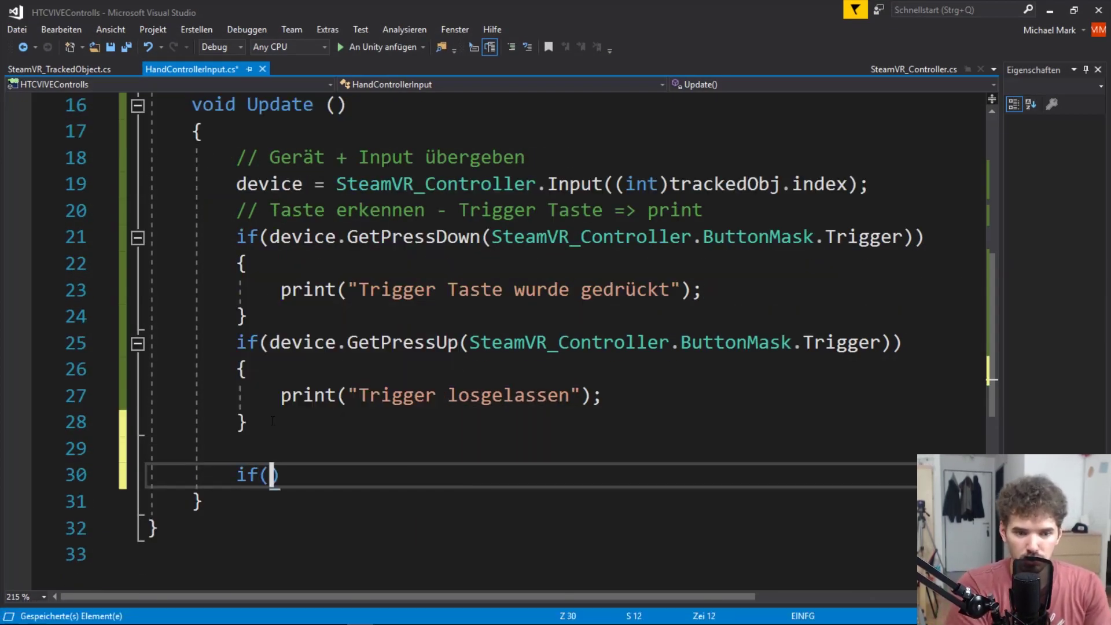
pyautogui.doubleClick(247, 344)
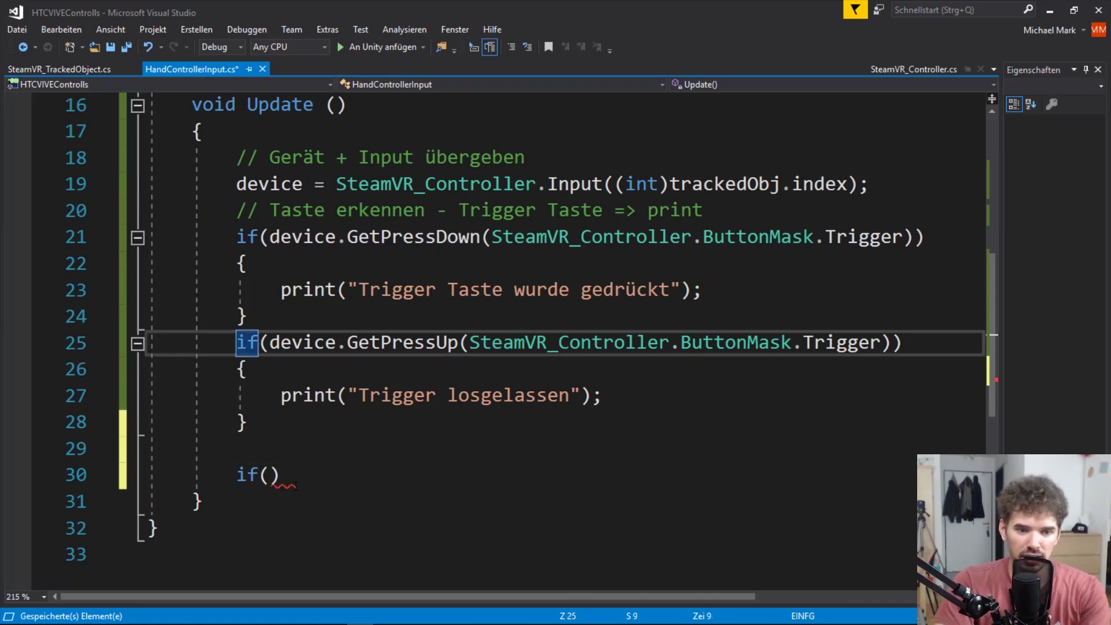
pyautogui.press('Return')
pyautogui.click(271, 499)
pyautogui.write('device.GEt')
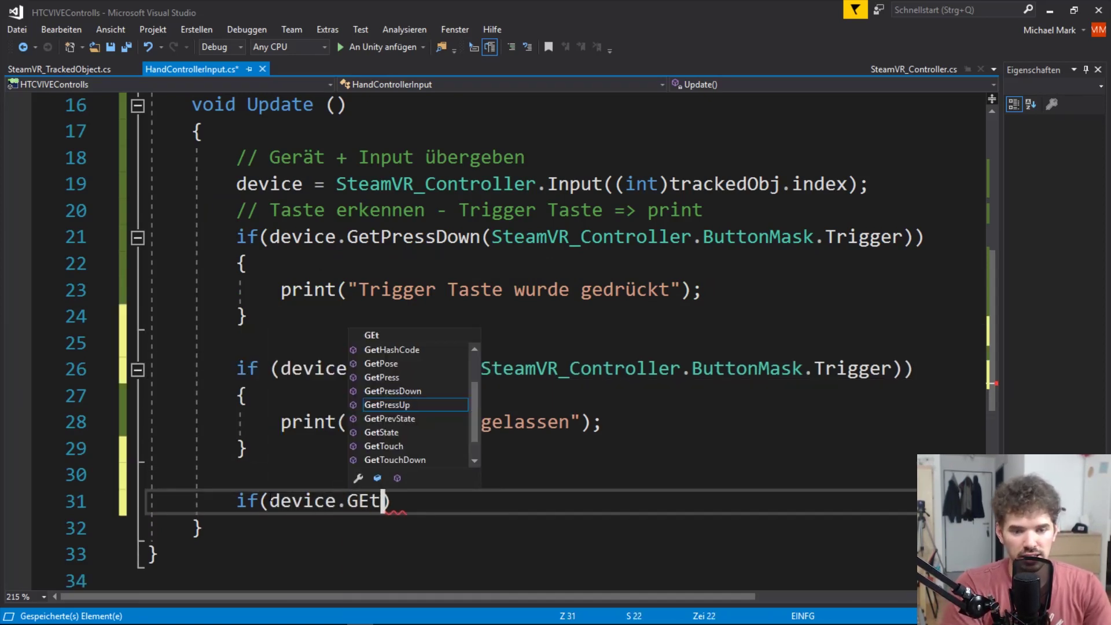
pyautogui.write('Press')
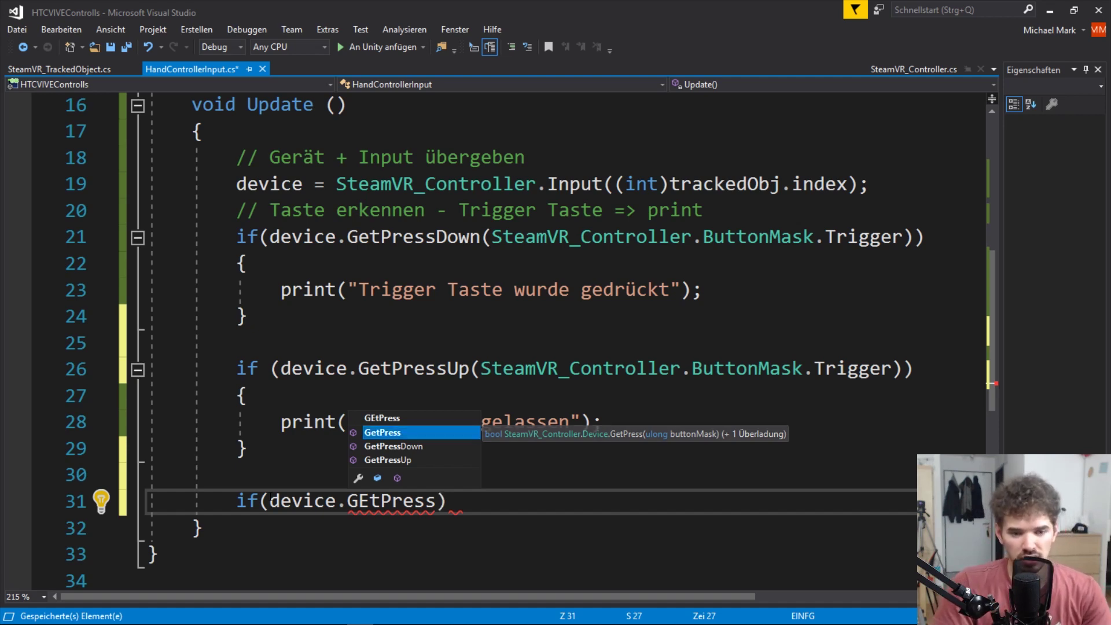
pyautogui.press('Down')
pyautogui.press('Tab')
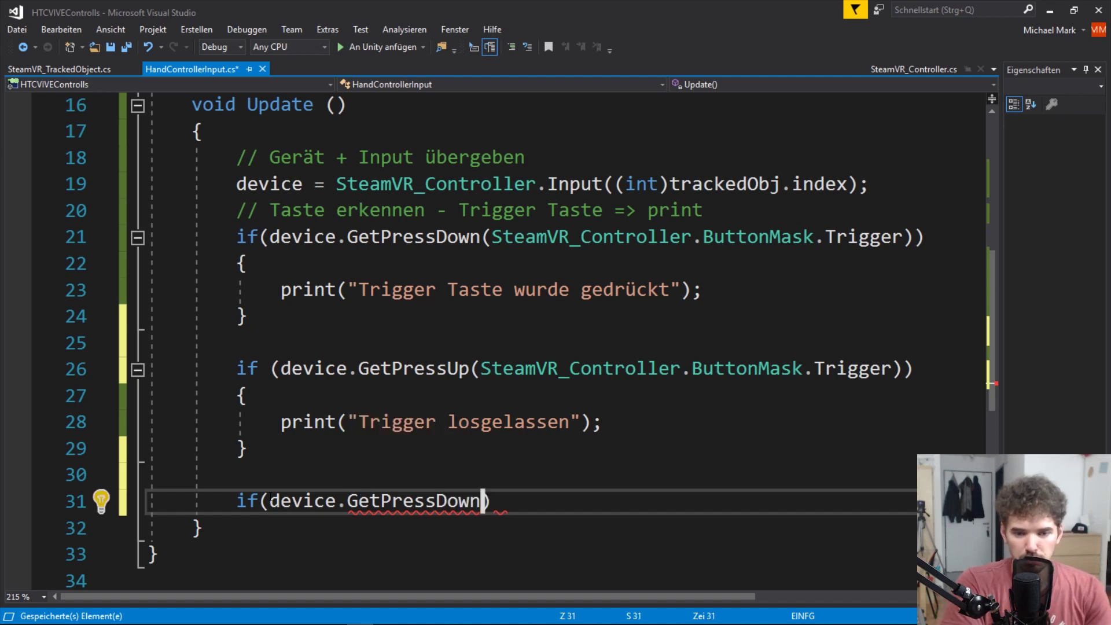
pyautogui.write('(SteamVR_')
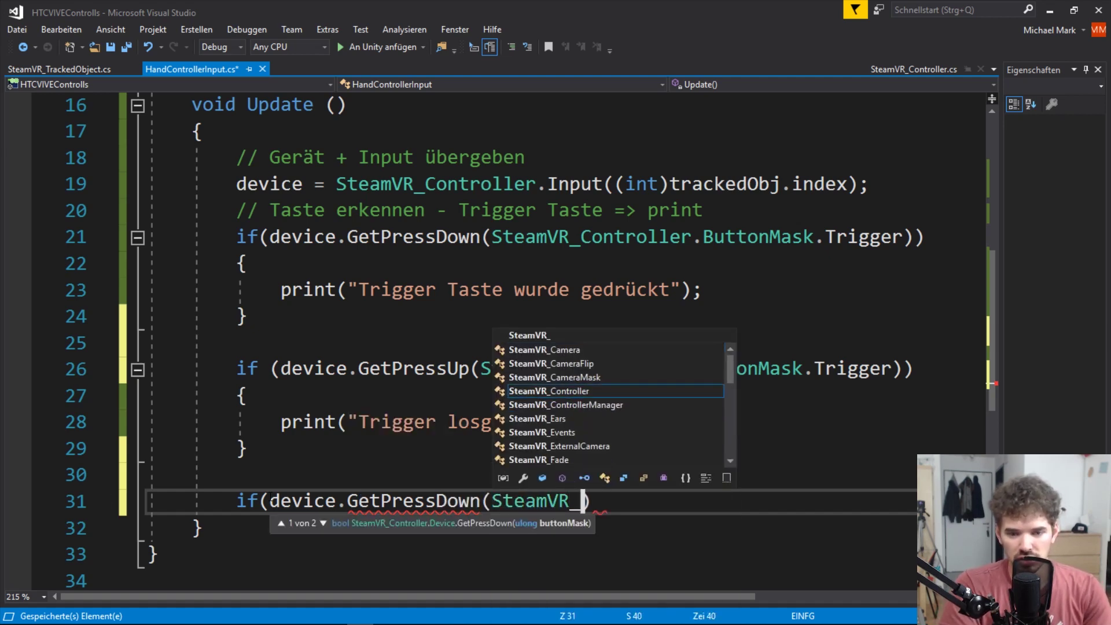
pyautogui.write('Controller.')
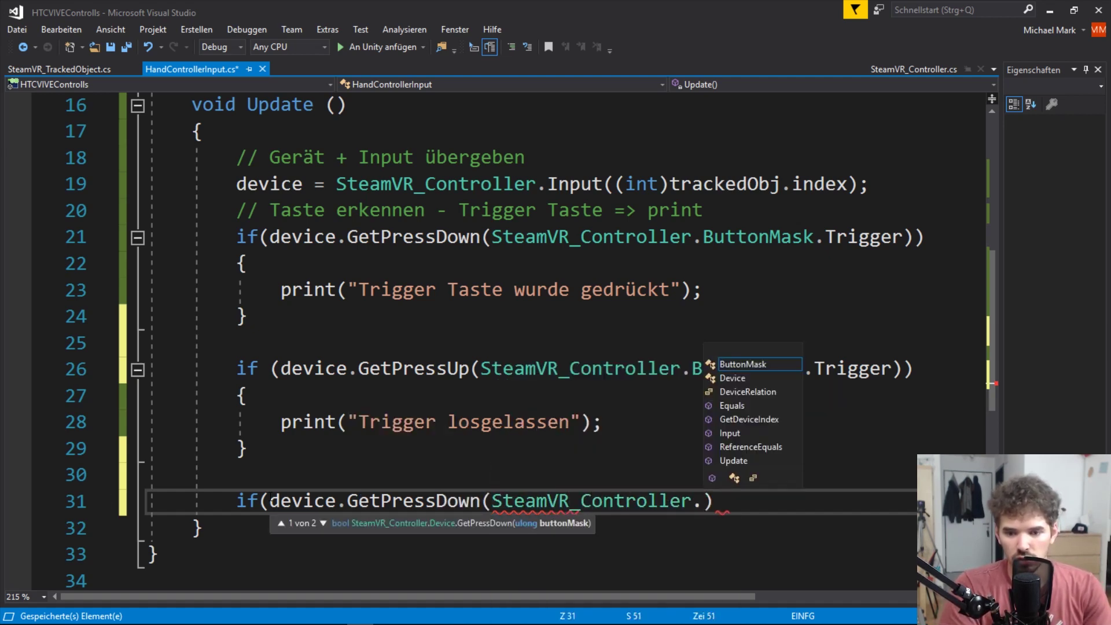
pyautogui.write('ButtonMask')
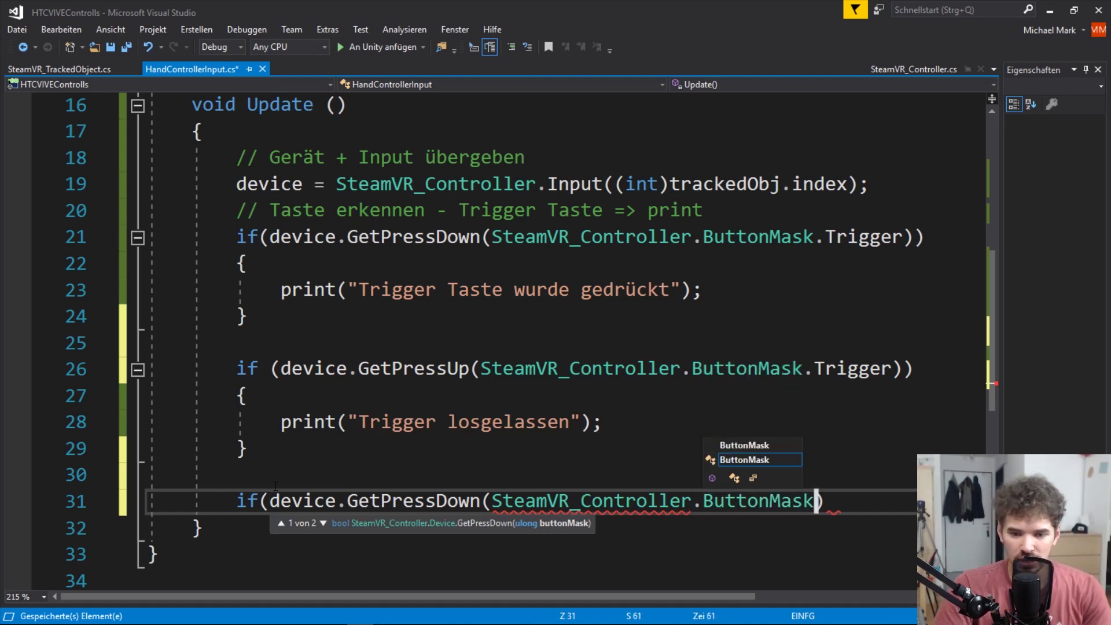
# Jump to the SteamVR_Controller definition and scroll to the ButtonMask constants
pyautogui.doubleClick(570, 365)
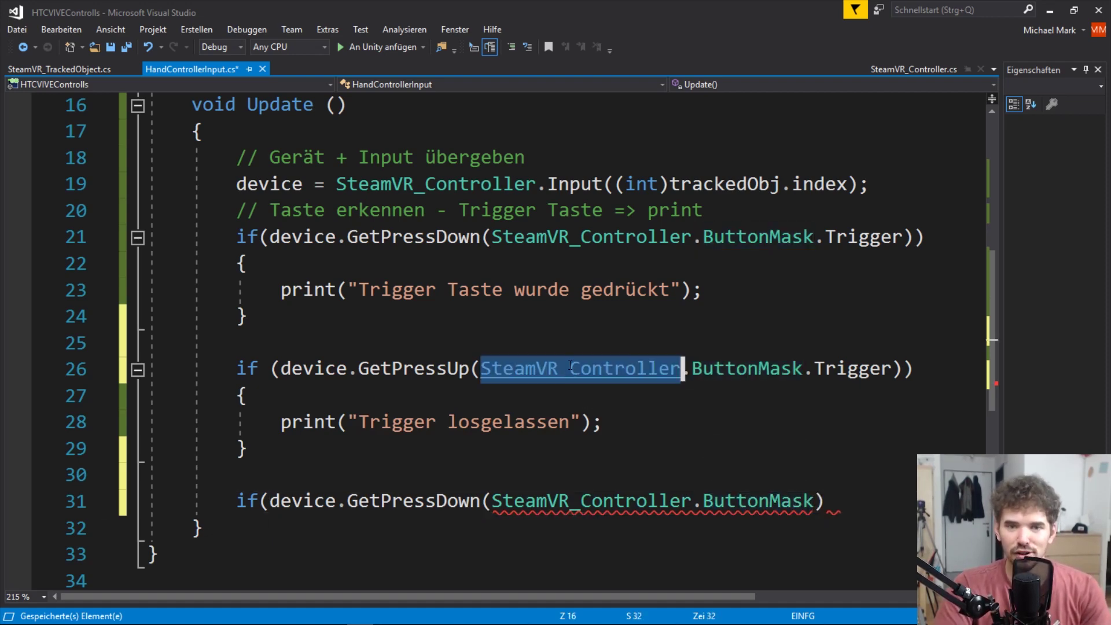
pyautogui.press('F12')
pyautogui.scroll(-1, 512, 335)
pyautogui.scroll(-1, 511, 334)
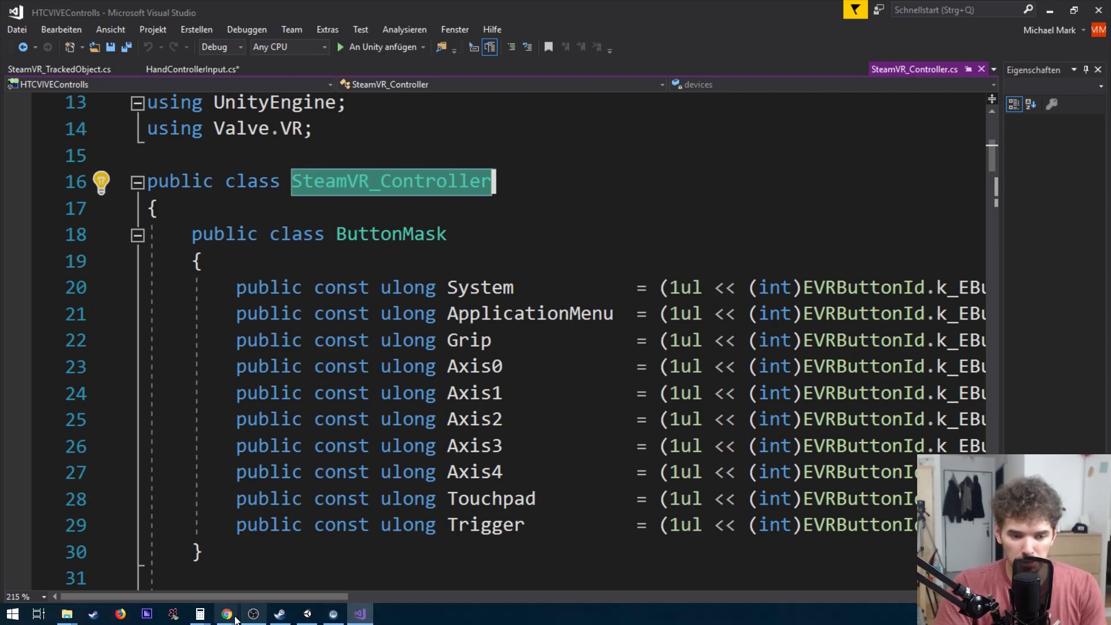
# Find the ApplicationMenu constant among the ulong ButtonMask values in SteamVR_Controller.cs, then return to Unity
pyautogui.click(227, 620)
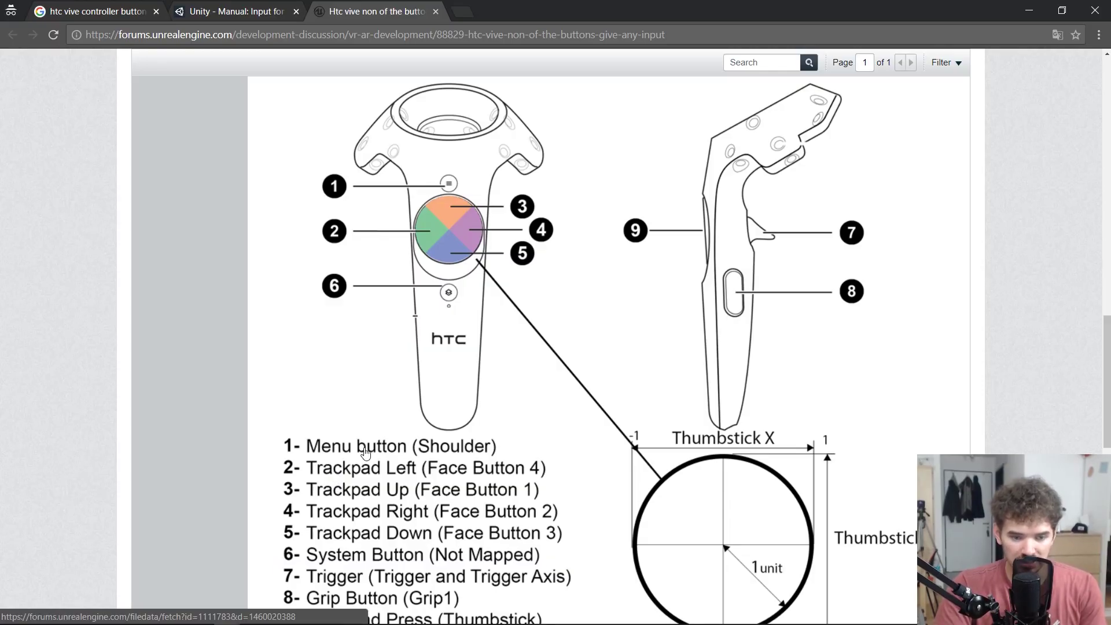
pyautogui.click(361, 620)
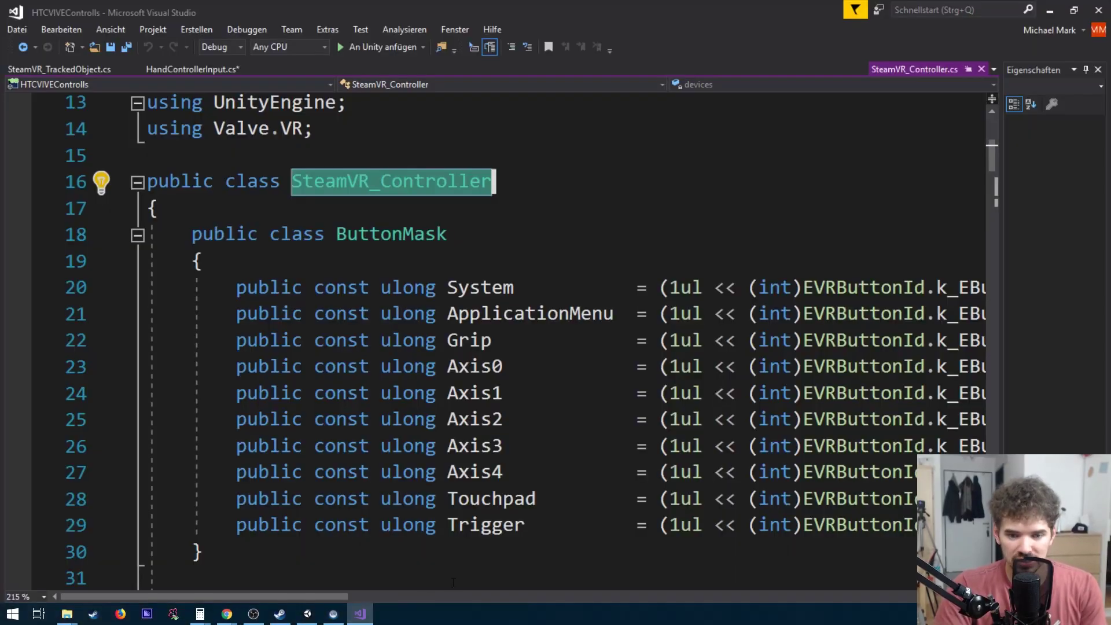
pyautogui.moveTo(547, 525); pyautogui.dragTo(42, 299)
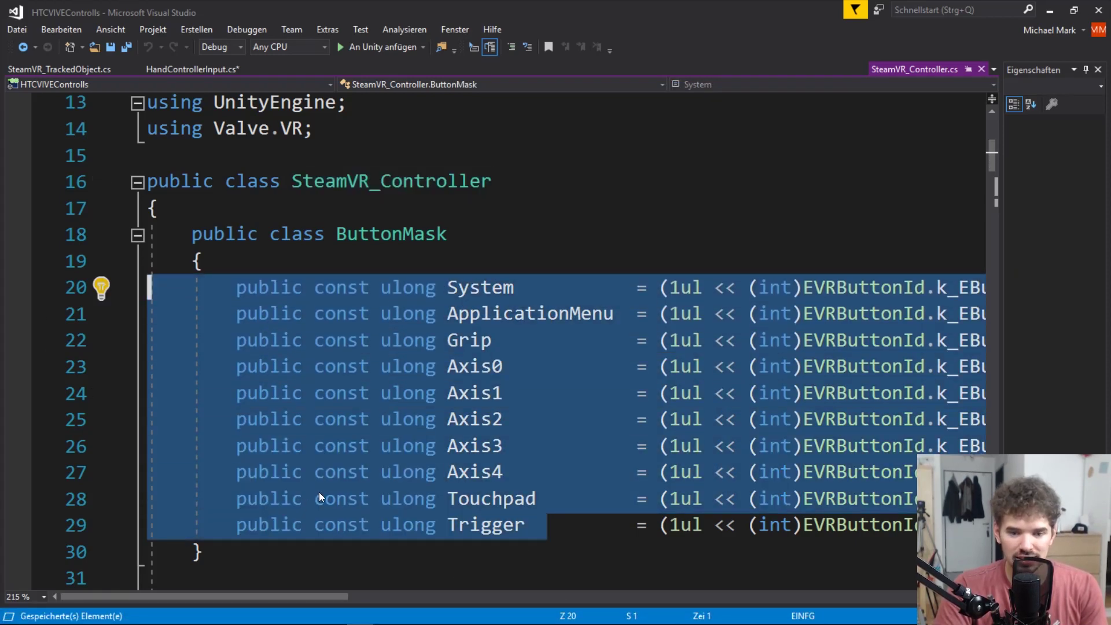
pyautogui.click(415, 419)
pyautogui.hotkey('shift', 'alt', ';')
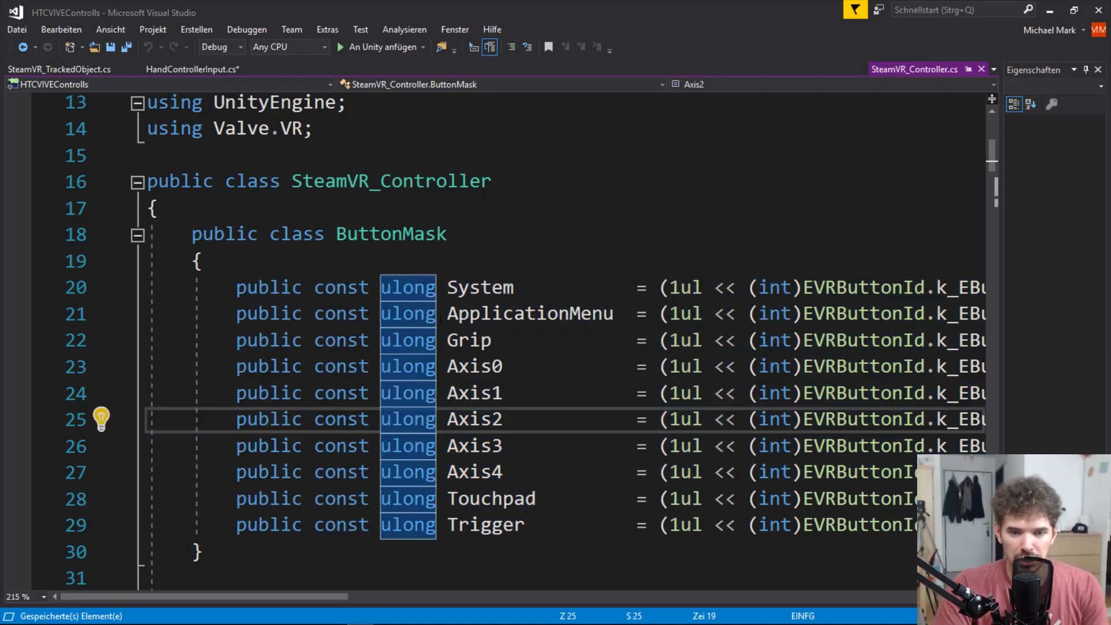
pyautogui.moveTo(447, 314); pyautogui.dragTo(615, 313)
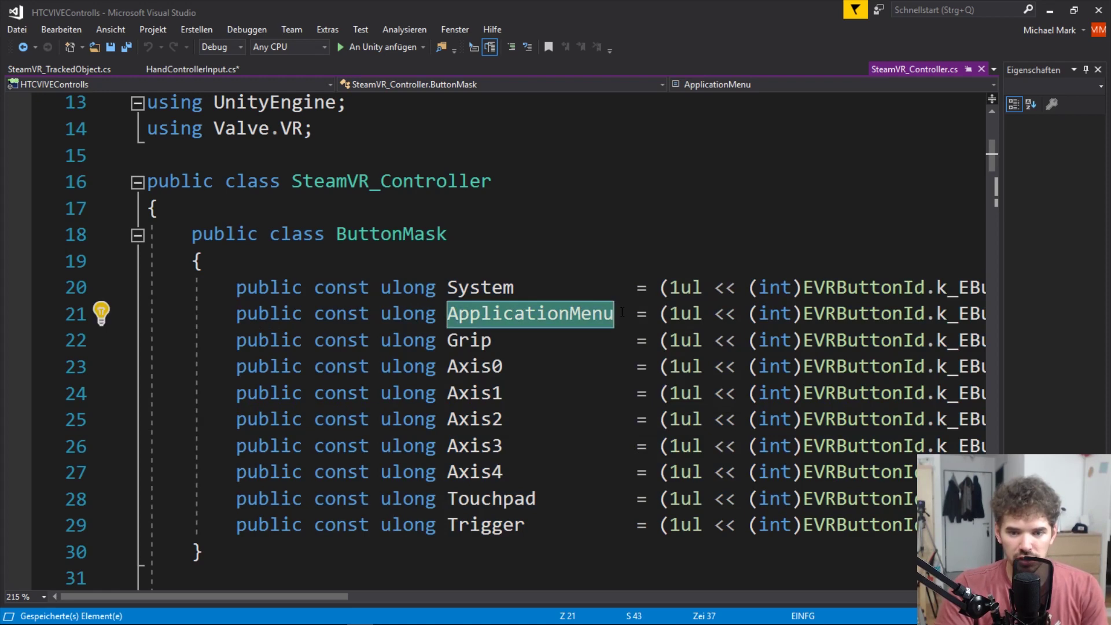
pyautogui.click(321, 621)
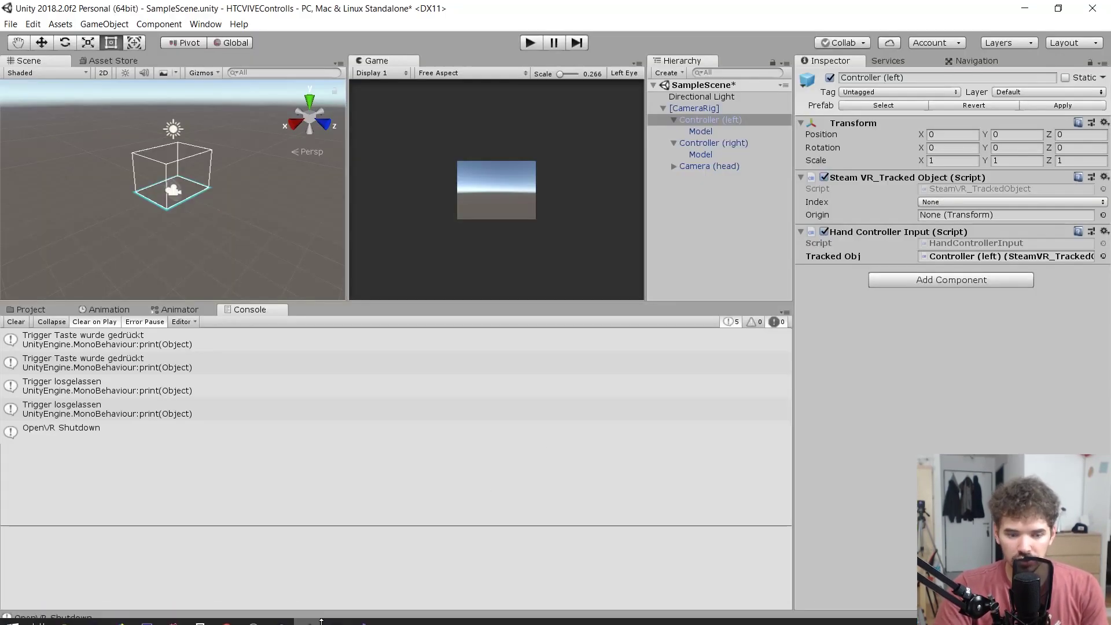
# In HandControllerInput, complete the third check as GetPressDown(SteamVR_Controller.ButtonMask.ApplicationMenu) and open a brace block
pyautogui.click(363, 622)
pyautogui.click(191, 69)
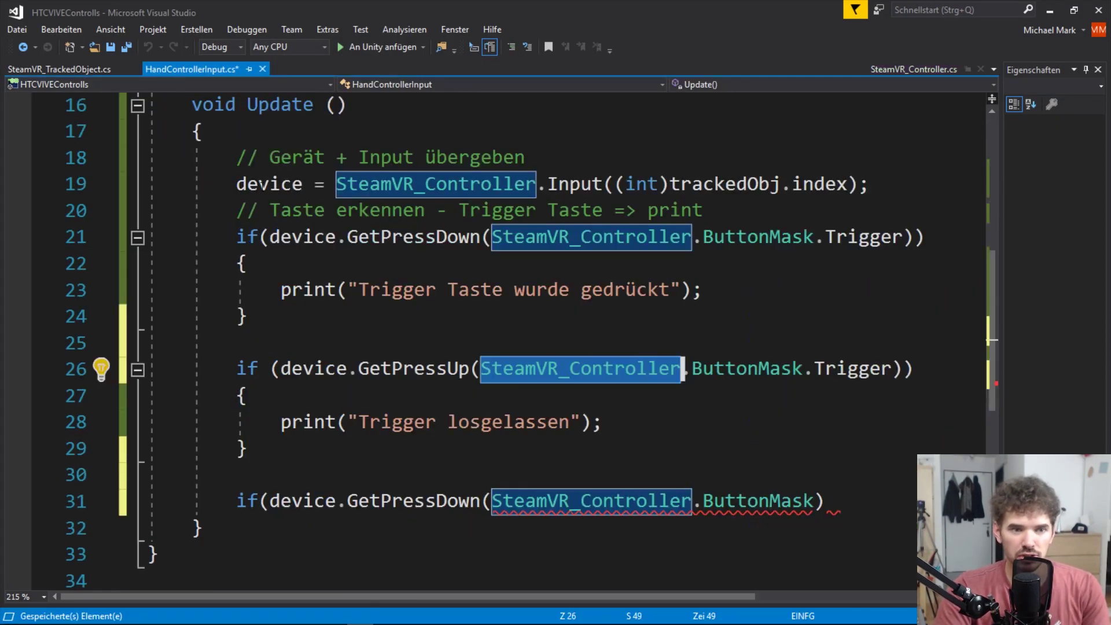
pyautogui.click(815, 502)
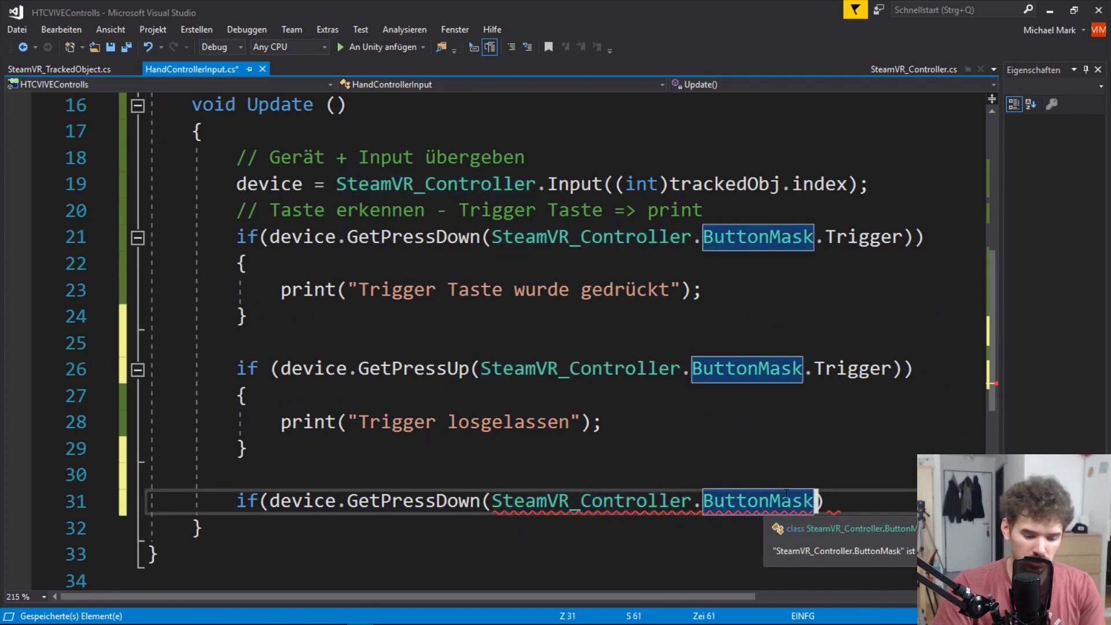
pyautogui.write('.')
pyautogui.scroll(1, 863, 416)
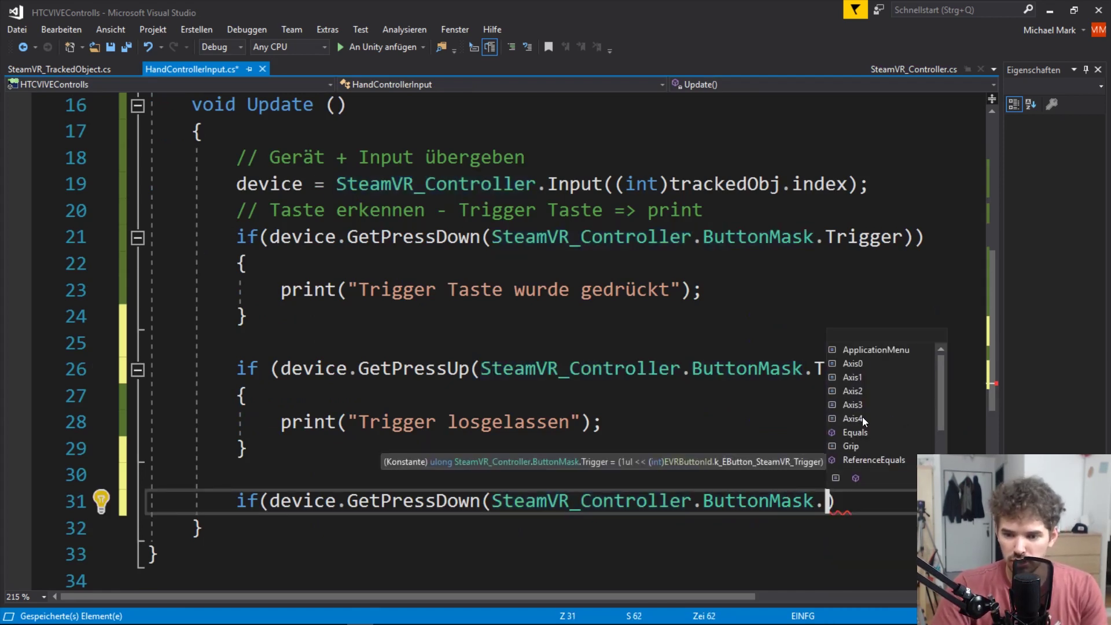
pyautogui.click(860, 350)
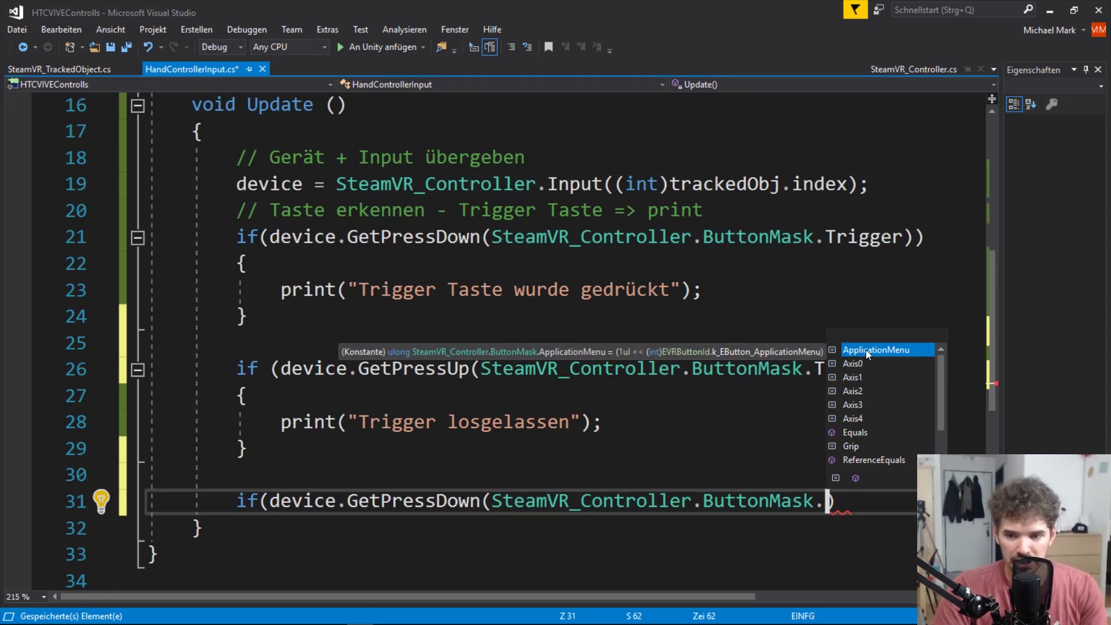
pyautogui.doubleClick(866, 350)
pyautogui.write(')')
pyautogui.press('Return')
pyautogui.write('{')
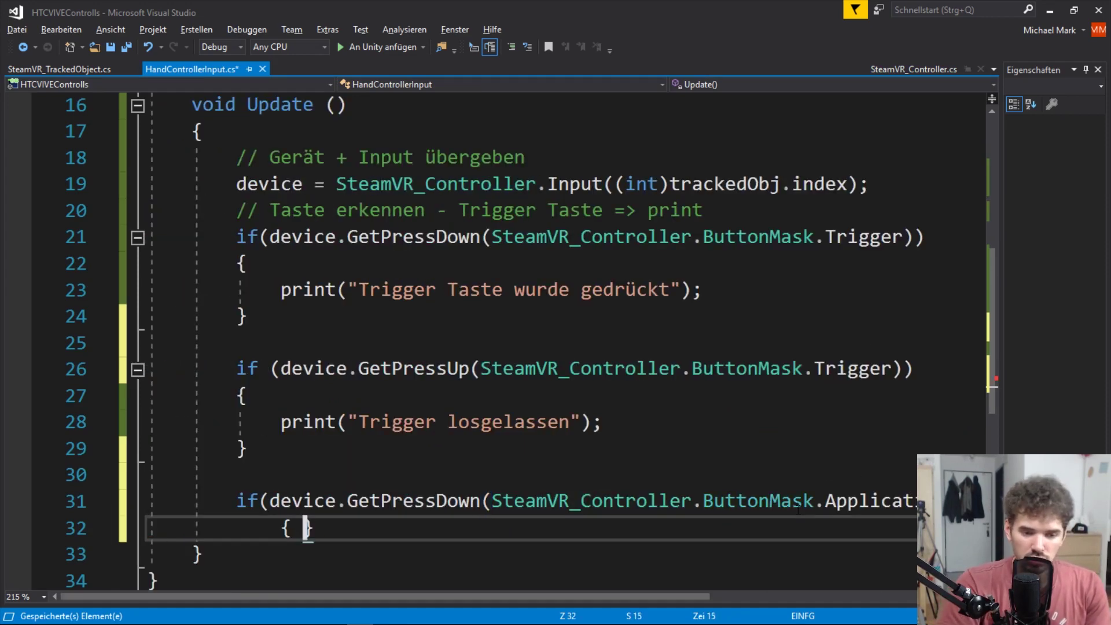
pyautogui.press('Return')
# Align the brace, add print("Menü wird geöffnet") inside the block, and save the script
pyautogui.click(270, 528)
pyautogui.press('BackSpace')
pyautogui.press('BackSpace')
pyautogui.press('BackSpace')
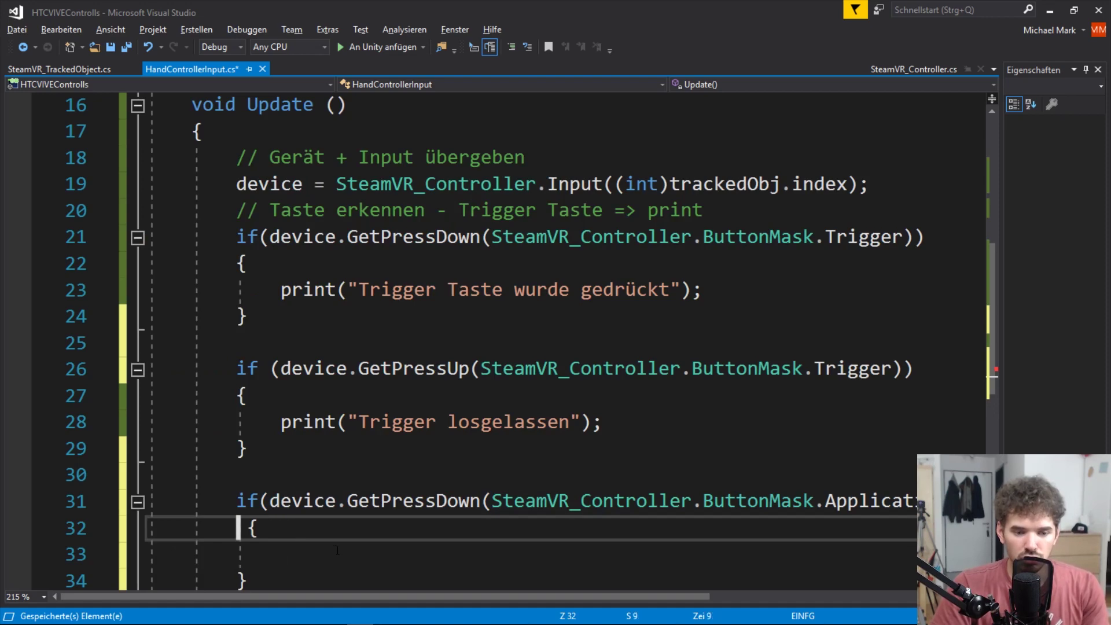
pyautogui.press('Down')
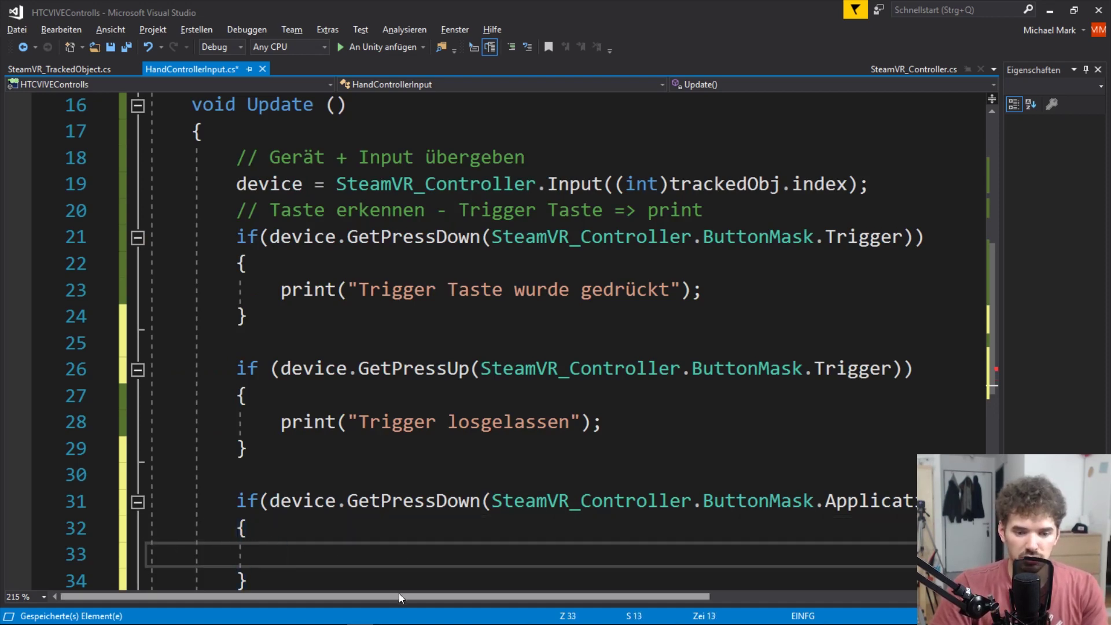
pyautogui.moveTo(398, 595)
pyautogui.mouseDown()
pyautogui.moveTo(609, 596)
pyautogui.moveTo(590, 594)
pyautogui.mouseUp()
pyautogui.click(758, 501)
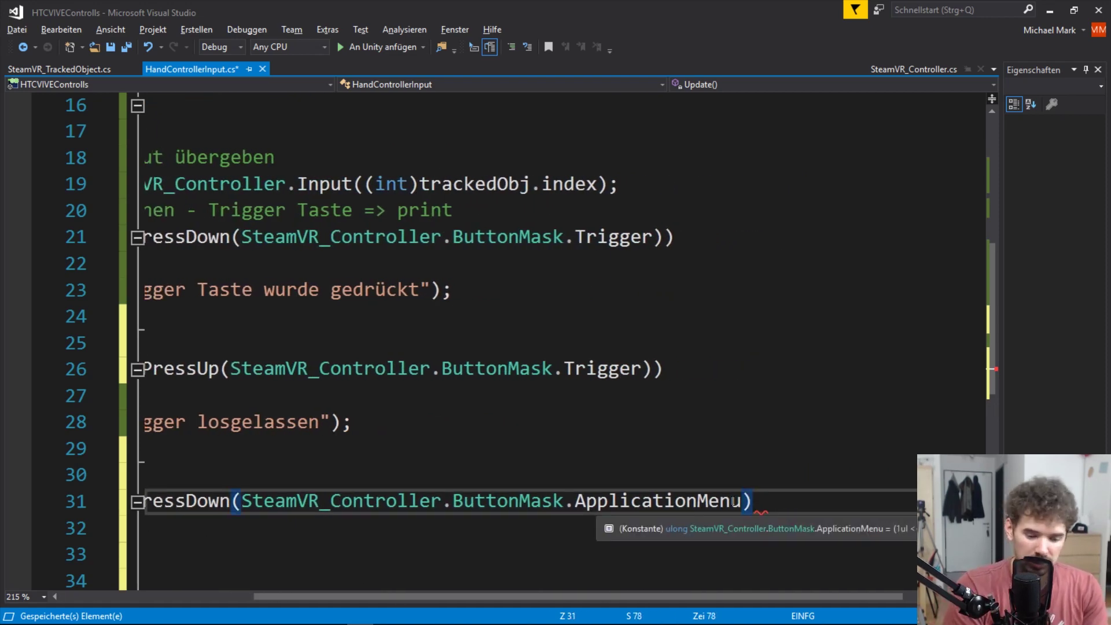
pyautogui.write(')')
pyautogui.moveTo(560, 595); pyautogui.dragTo(439, 595)
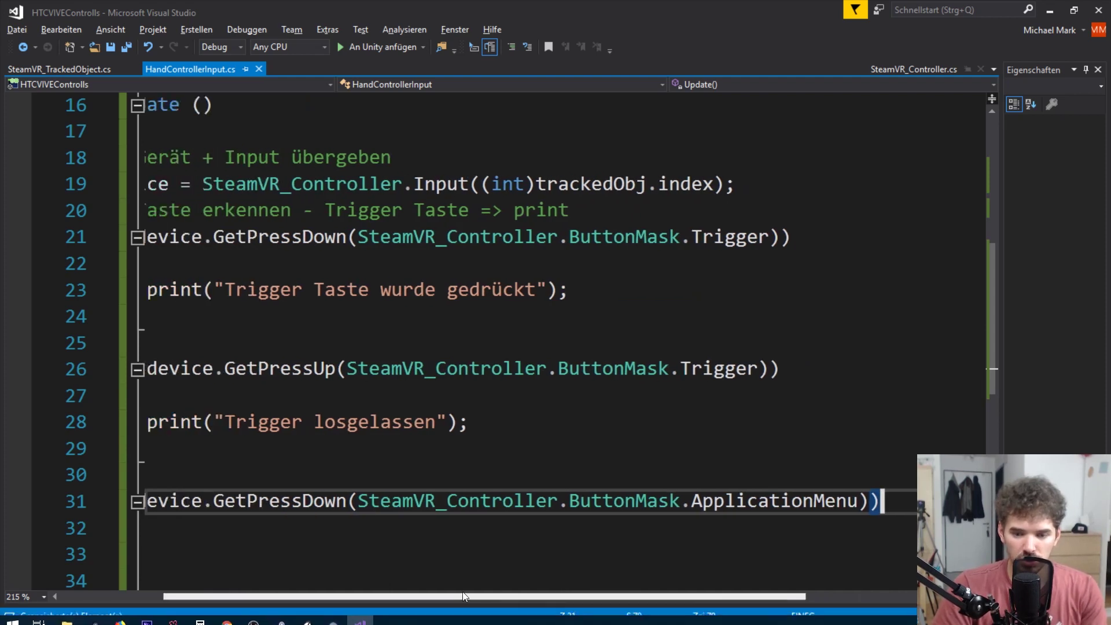
pyautogui.click(285, 555)
pyautogui.hscroll(-3, 179, 568)
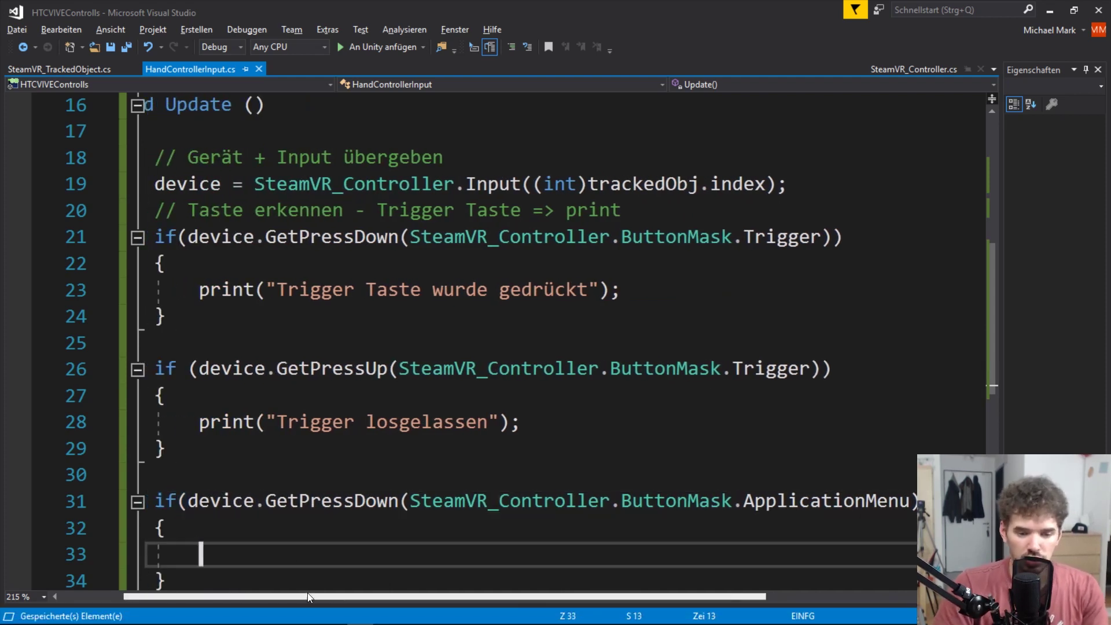
pyautogui.write('print(')
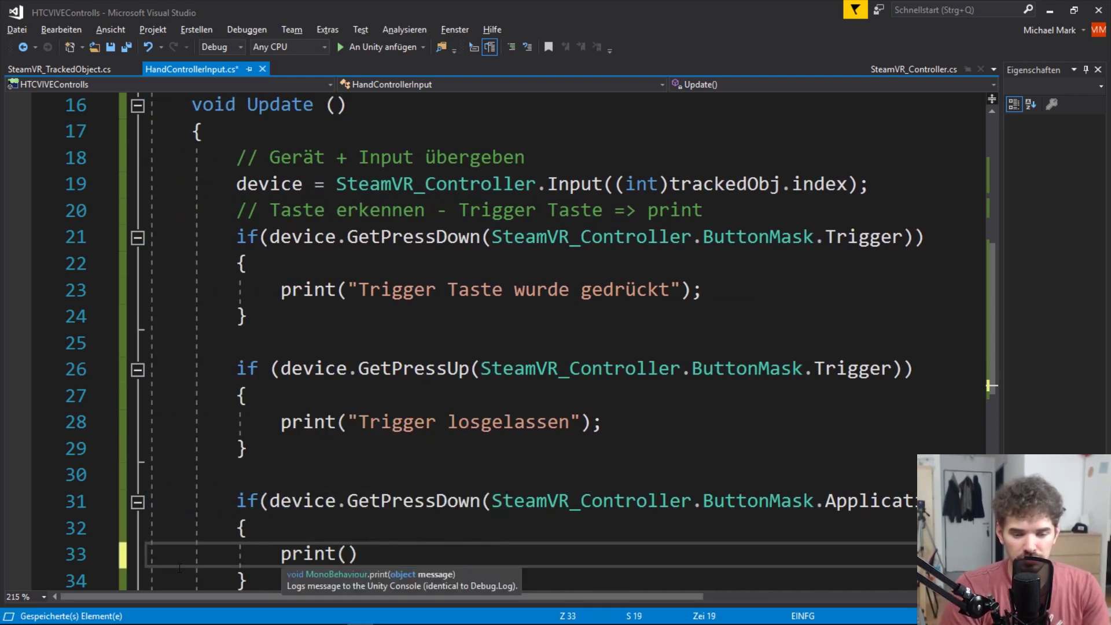
pyautogui.write('"Menü wir')
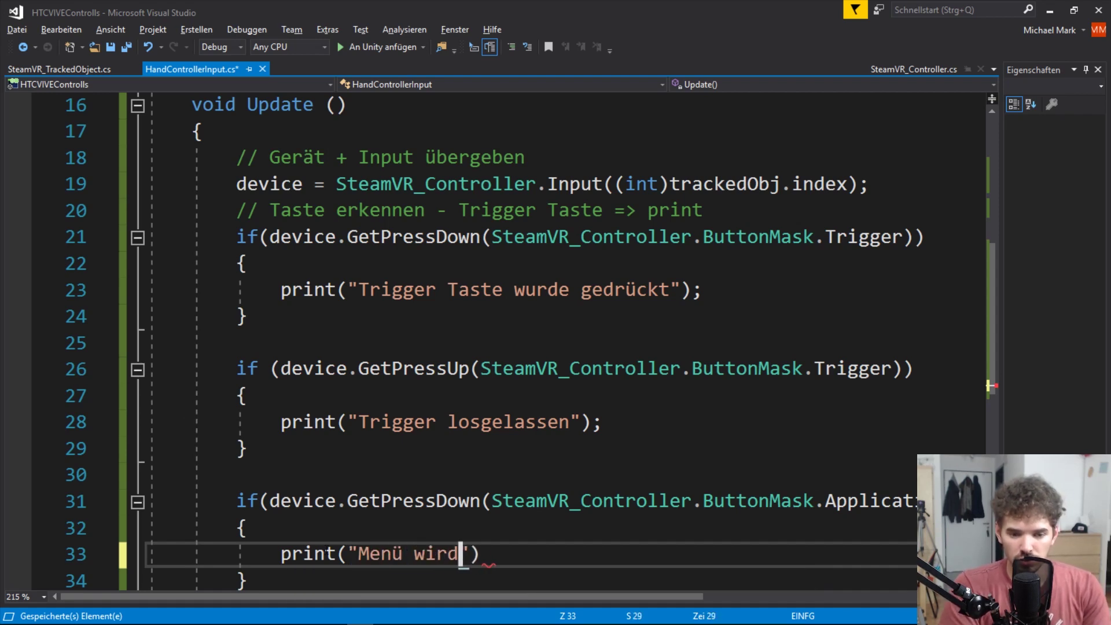
pyautogui.write('d geöffnet"')
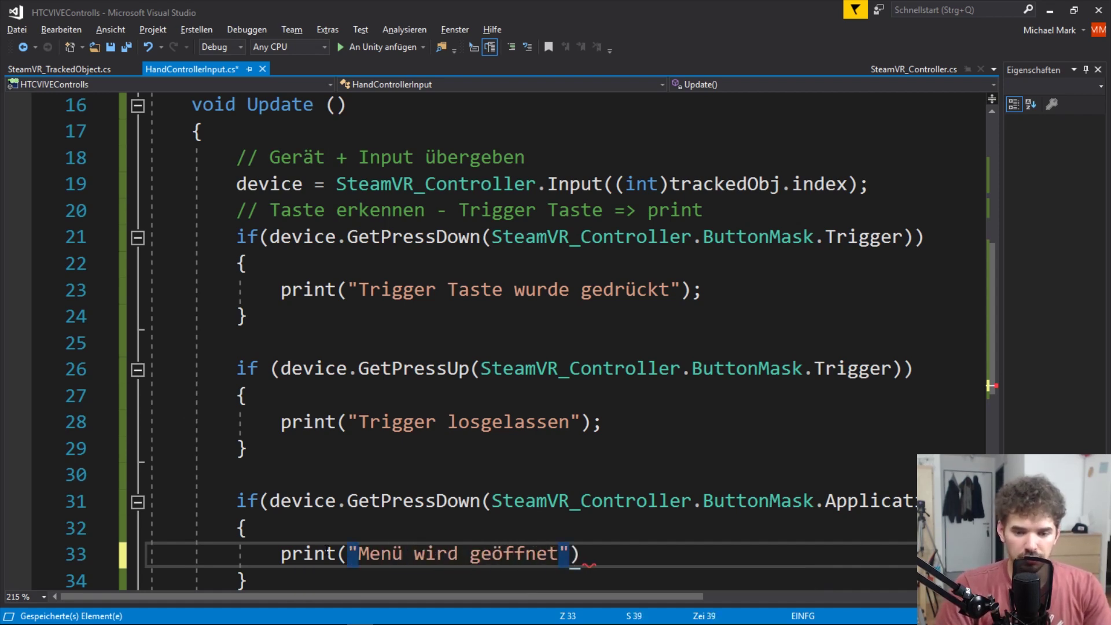
pyautogui.write(')')
pyautogui.hotkey('ctrl', 's')
# Review the new menu-button if block and its print statement on line 33
pyautogui.scroll(-2, 348, 521)
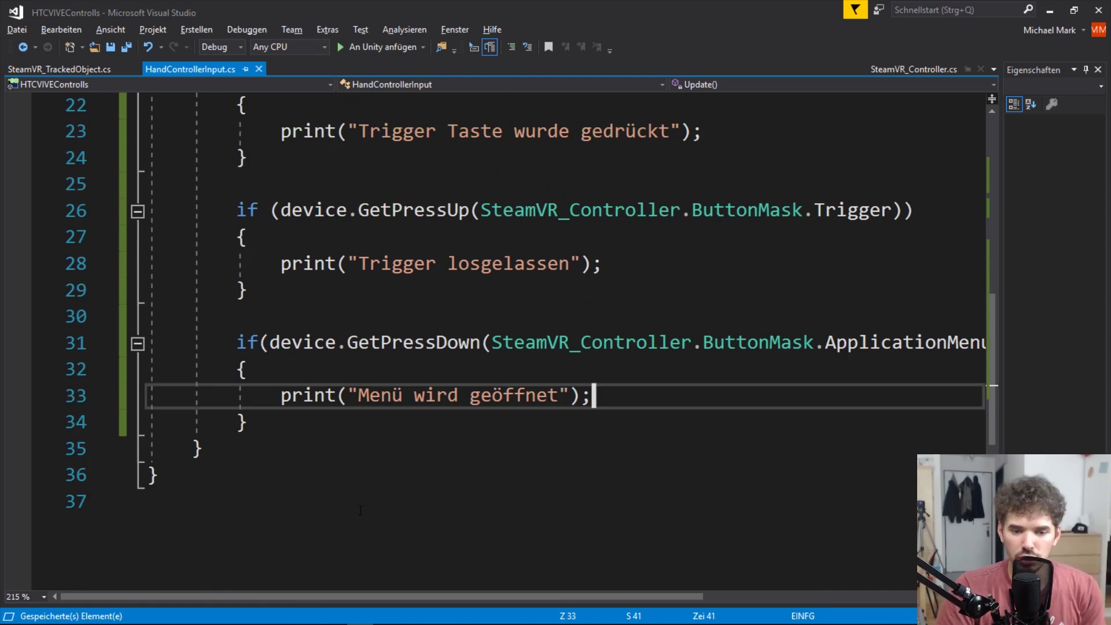
pyautogui.moveTo(591, 395); pyautogui.dragTo(237, 342)
pyautogui.click(292, 409)
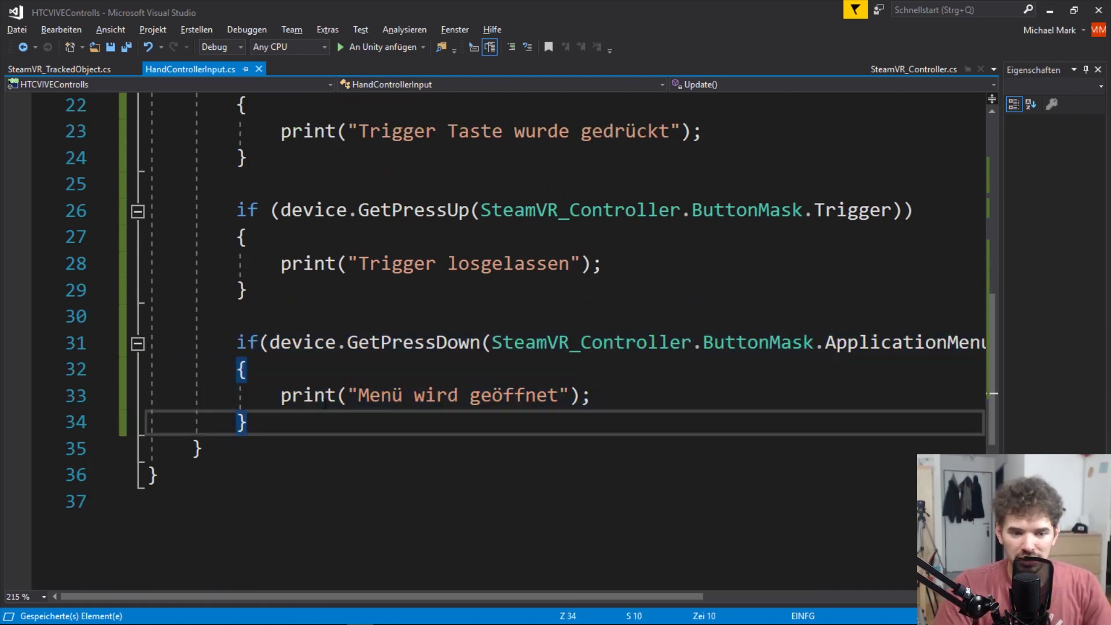
pyautogui.moveTo(282, 398); pyautogui.dragTo(370, 398)
pyautogui.click(632, 395)
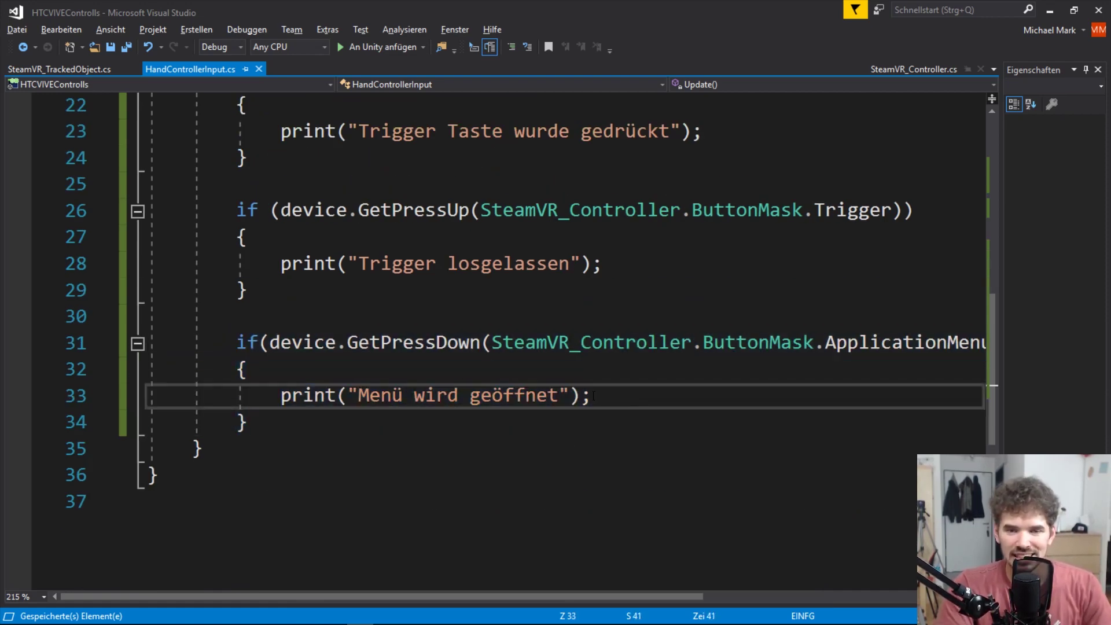
pyautogui.moveTo(294, 396); pyautogui.dragTo(595, 395)
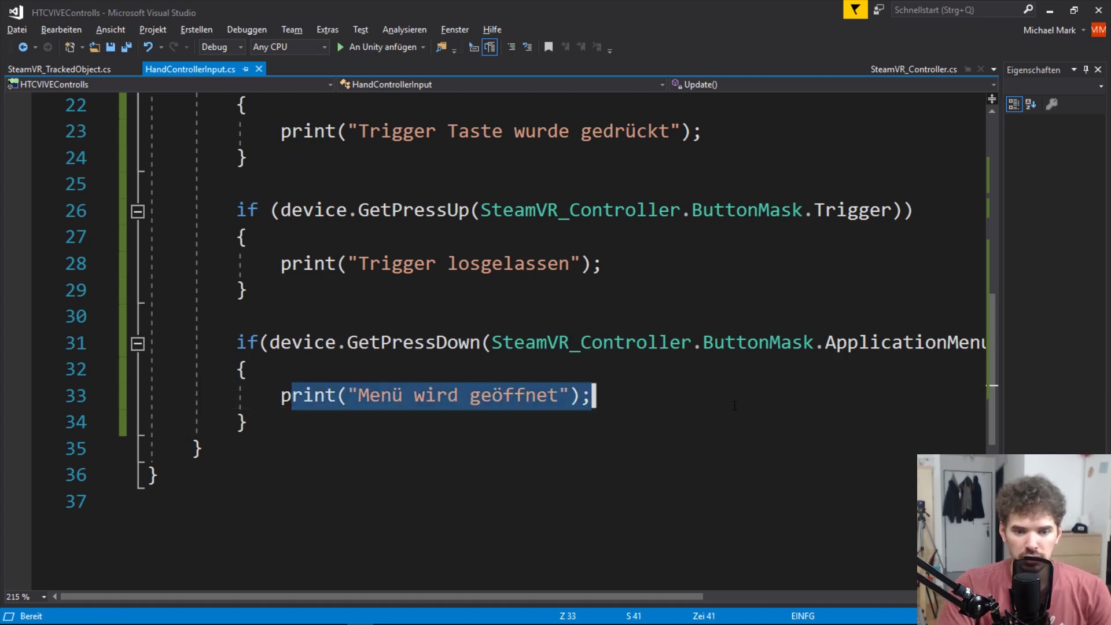
pyautogui.click(595, 395)
pyautogui.scroll(1, 340, 395)
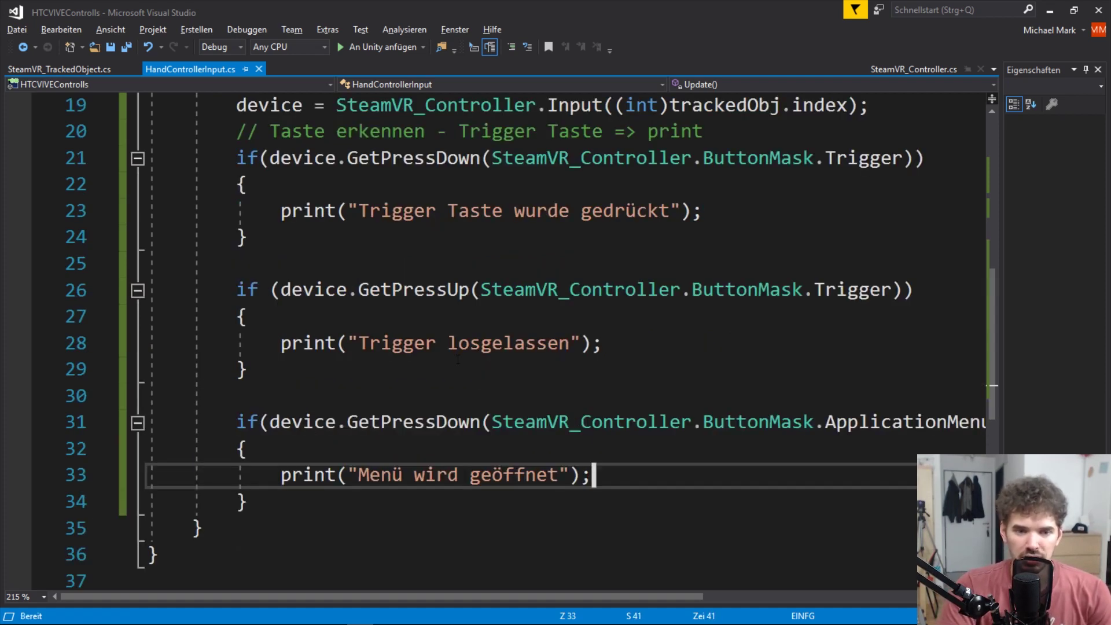
# Back in Unity, enlarge the Game and Scene views and run Play mode to log the controller messages
pyautogui.click(1050, 10)
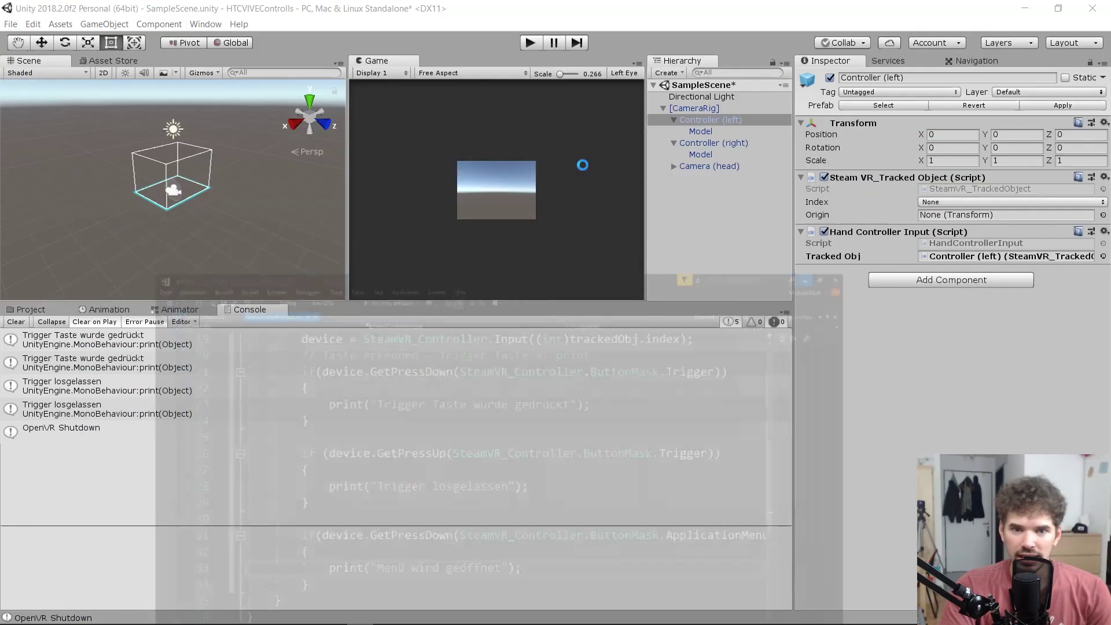
pyautogui.moveTo(349, 192)
pyautogui.mouseDown()
pyautogui.moveTo(262, 192)
pyautogui.moveTo(350, 192)
pyautogui.mouseUp()
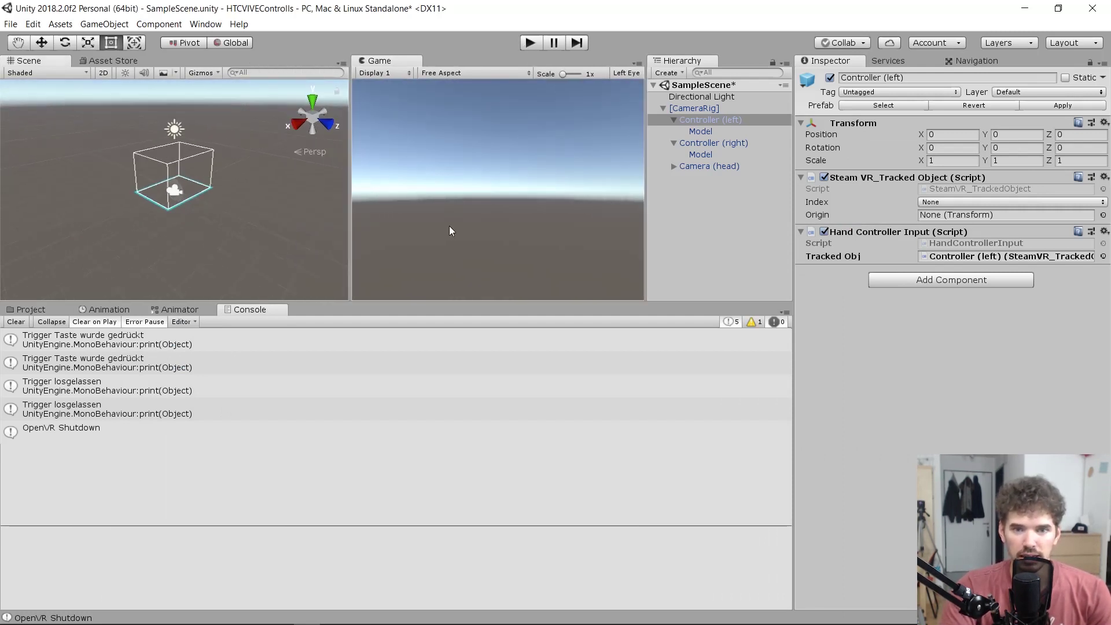
pyautogui.hotkey('ctrl', 'p')
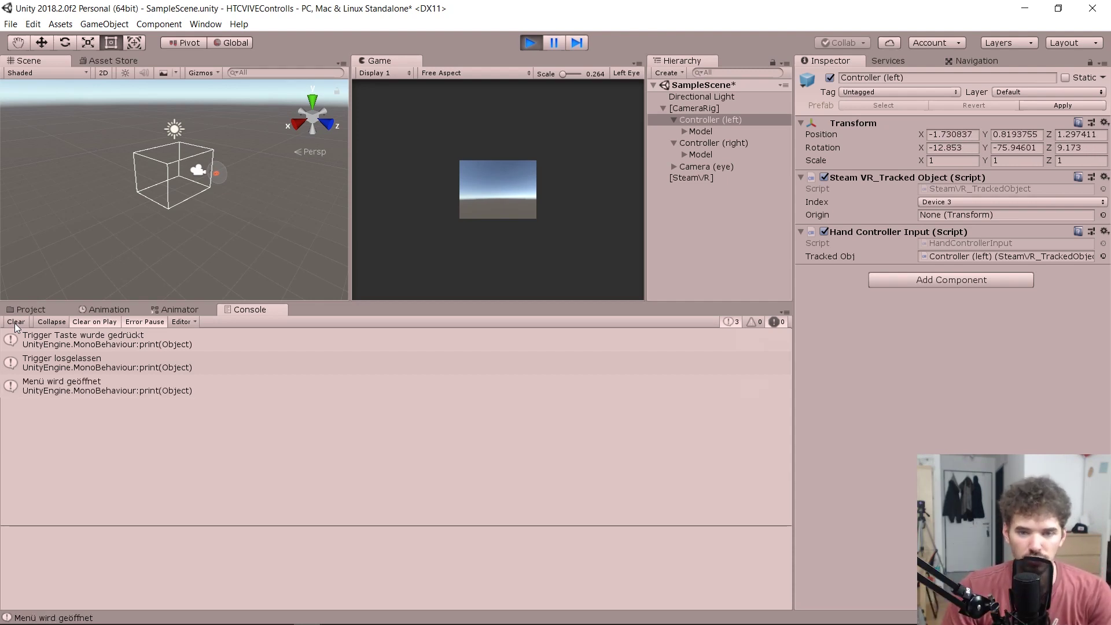
pyautogui.moveTo(237, 302); pyautogui.dragTo(237, 386)
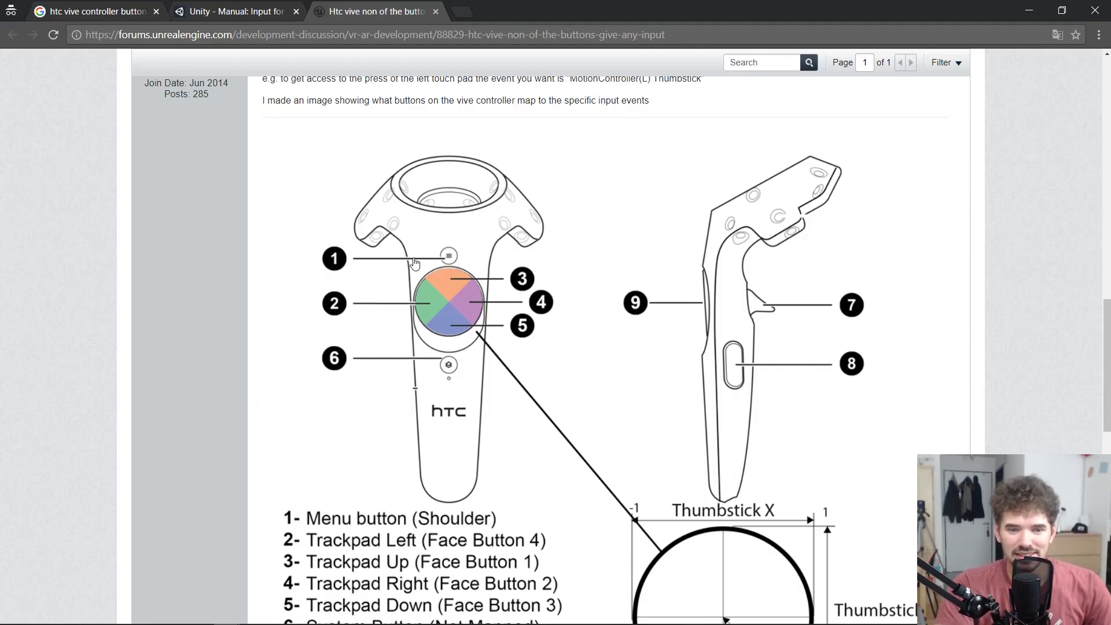
# Scroll the forum thread to the Vive controller diagram showing buttons 1–9 and trackpad axes
pyautogui.scroll(-1, 417, 260)
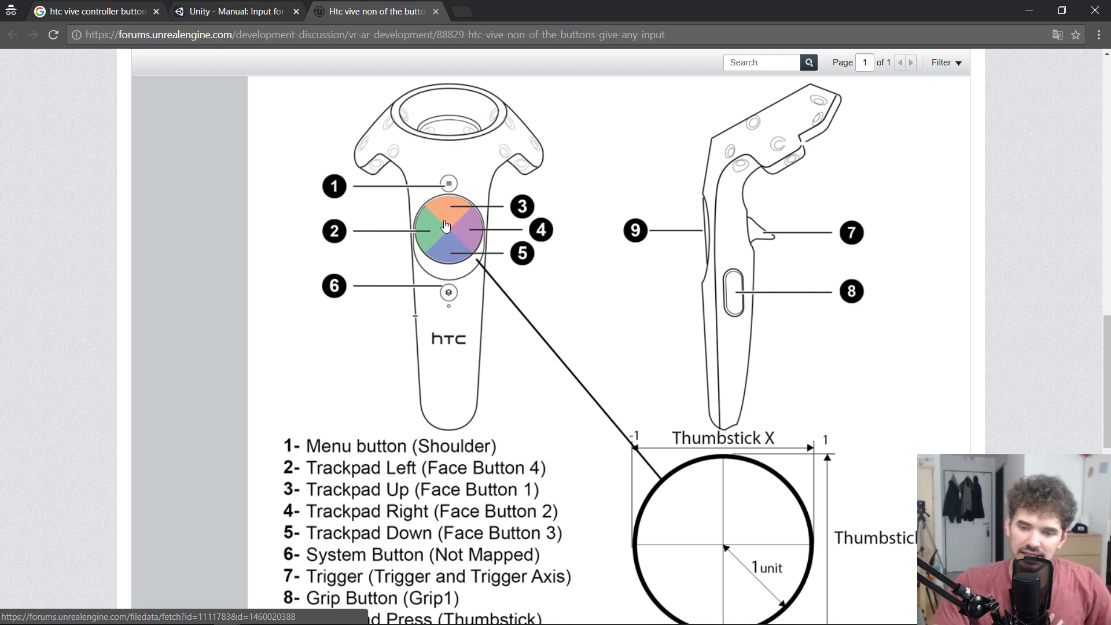
pyautogui.scroll(-3, 445, 226)
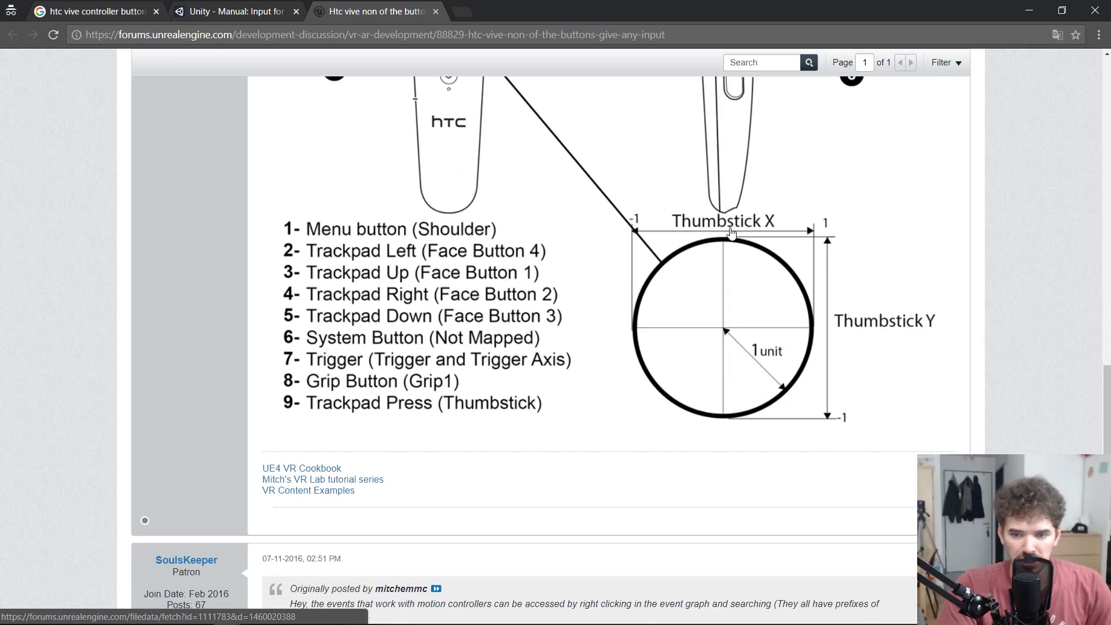
pyautogui.scroll(2, 570, 348)
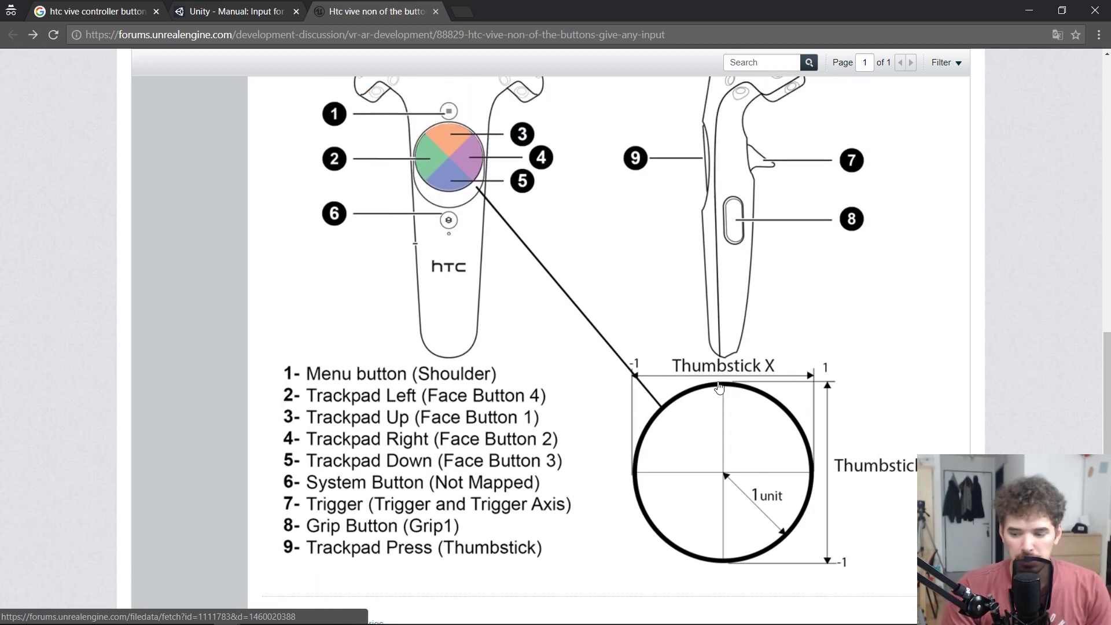